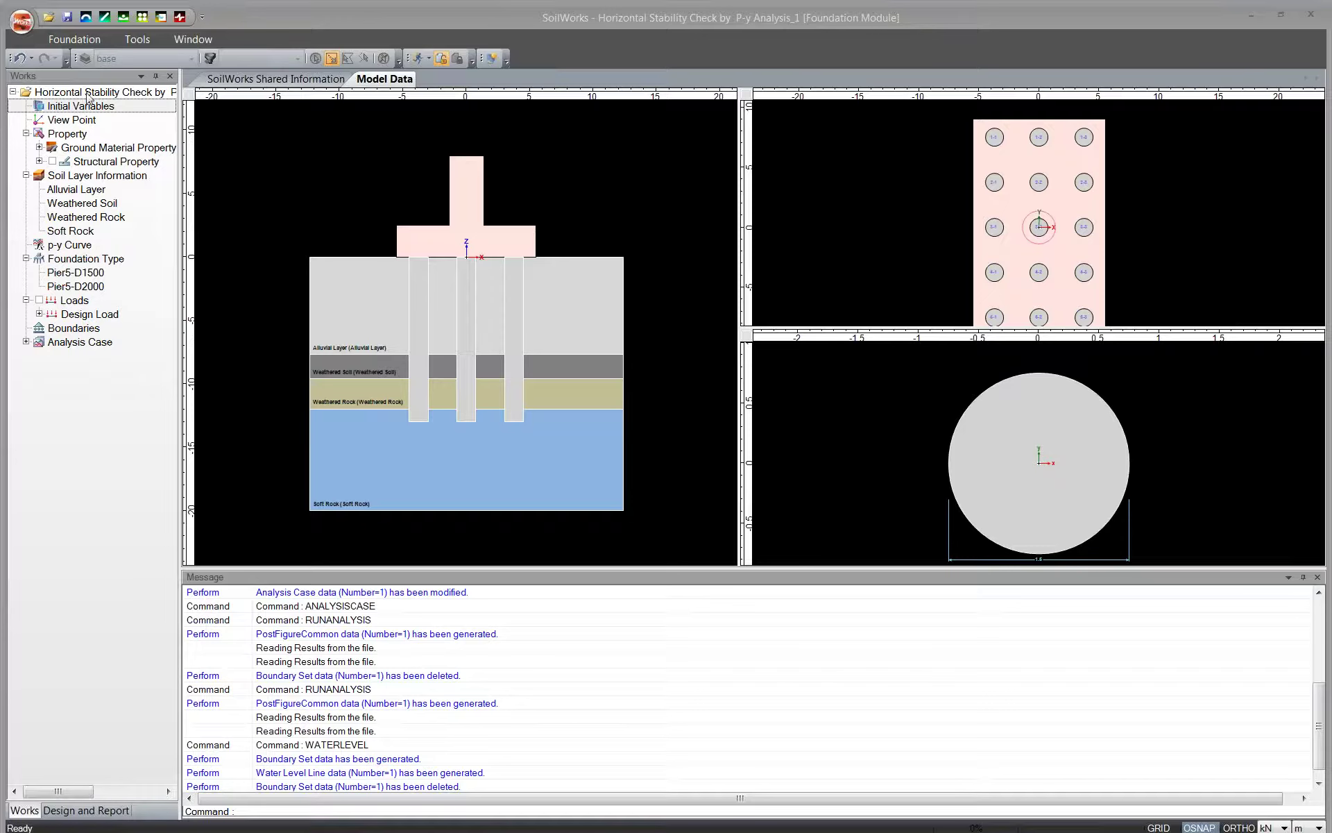
Open the ground material property definitions and review the parameters of the Alluvial Layer, Weathered Soil, Weathered Rock and Soft Rock
click(73, 41)
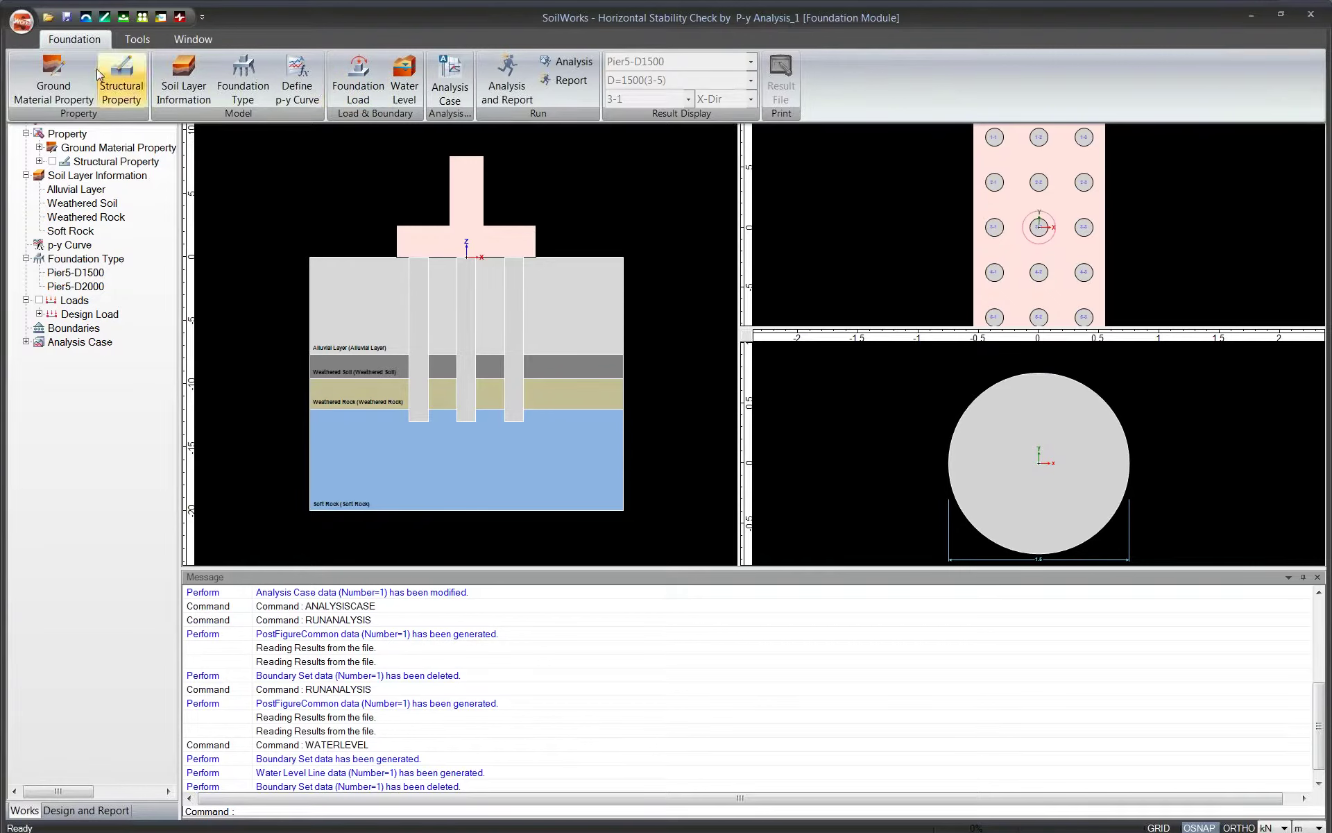
click(61, 92)
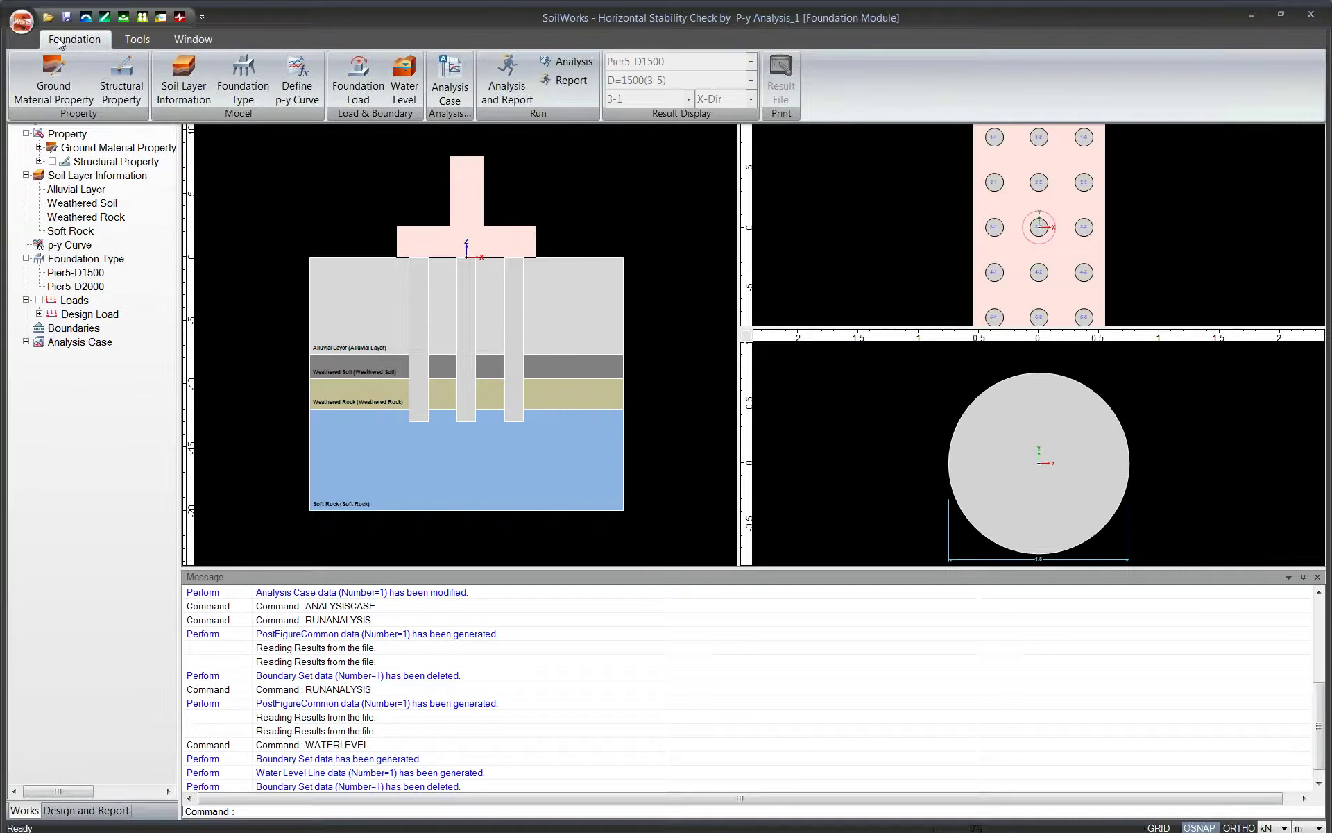
click(44, 89)
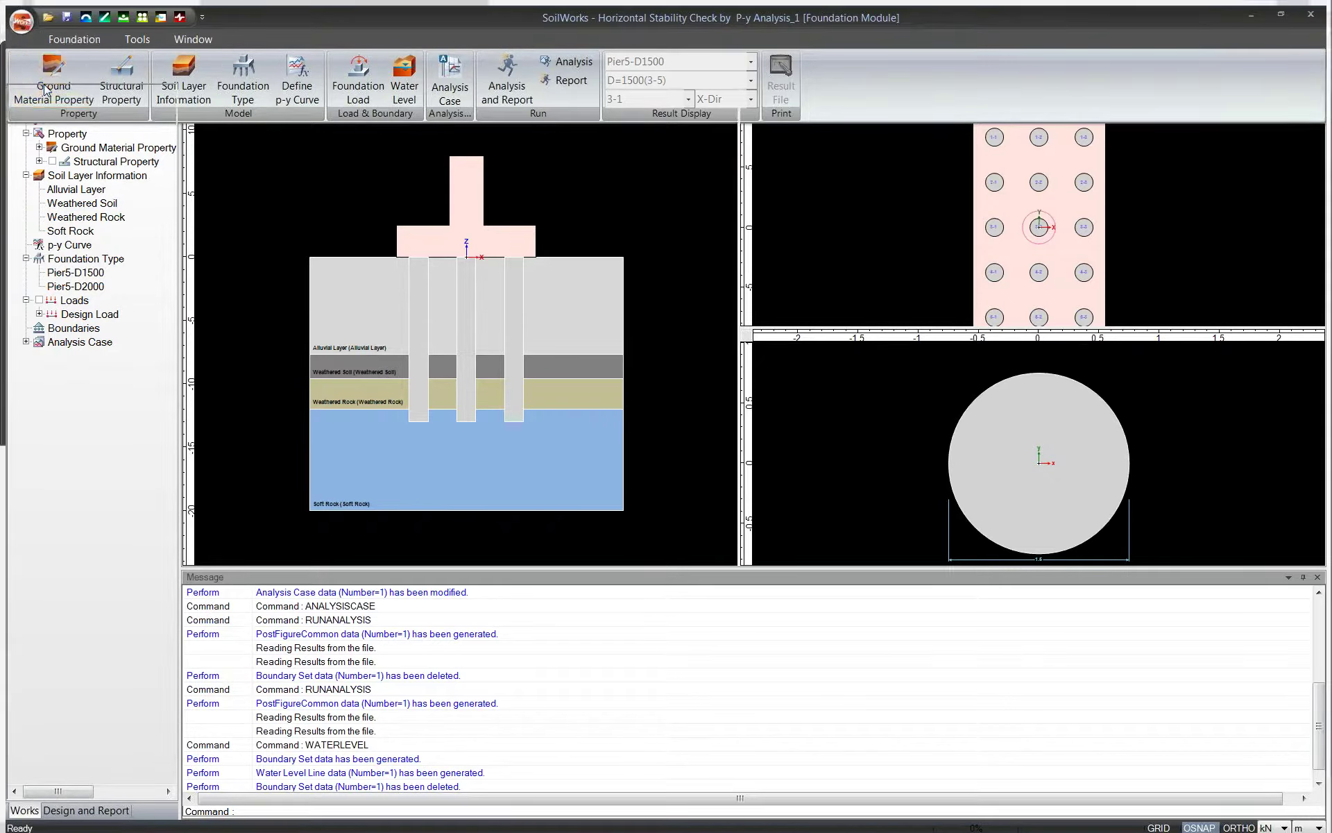
mouse_move(137, 51)
mouse_down()
mouse_move(408, 155)
mouse_move(639, 137)
mouse_up()
click(559, 195)
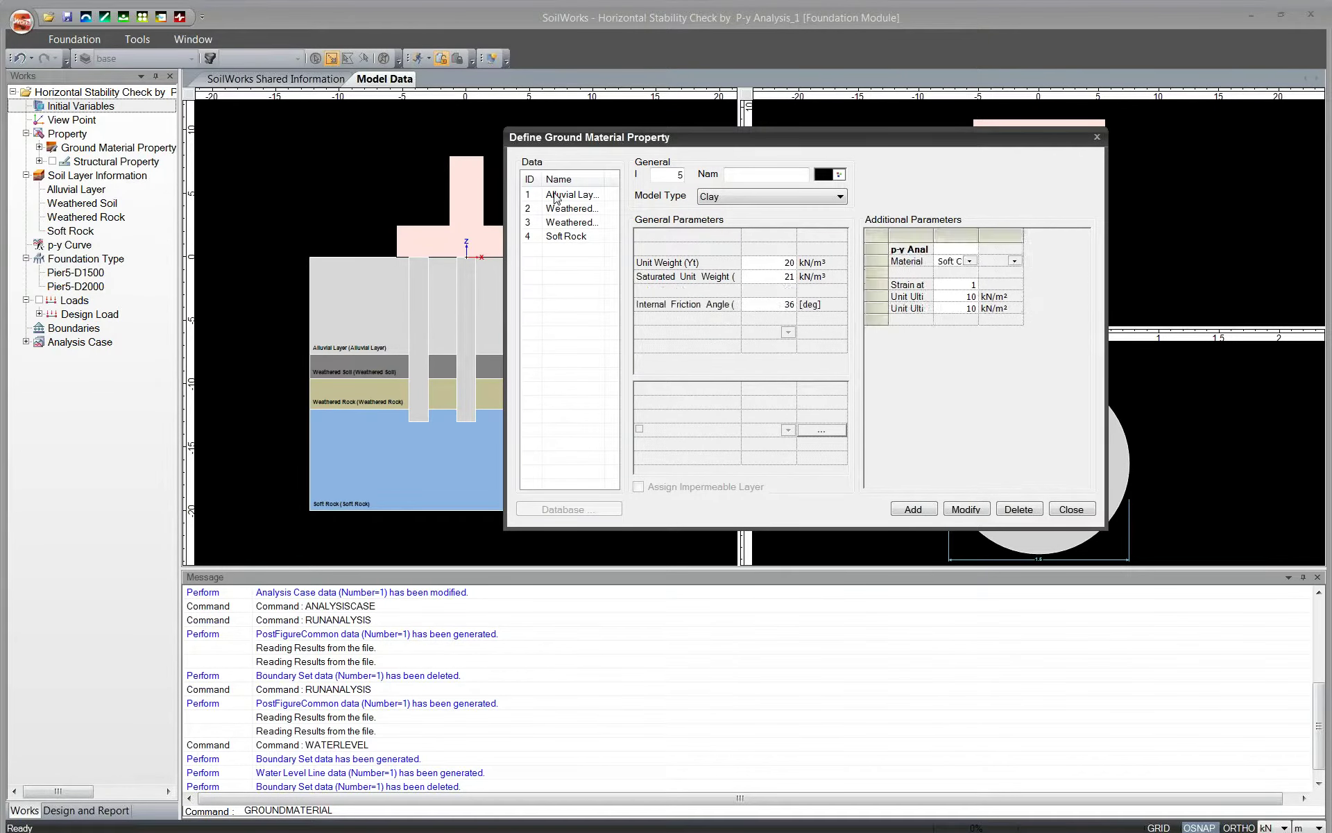
click(567, 212)
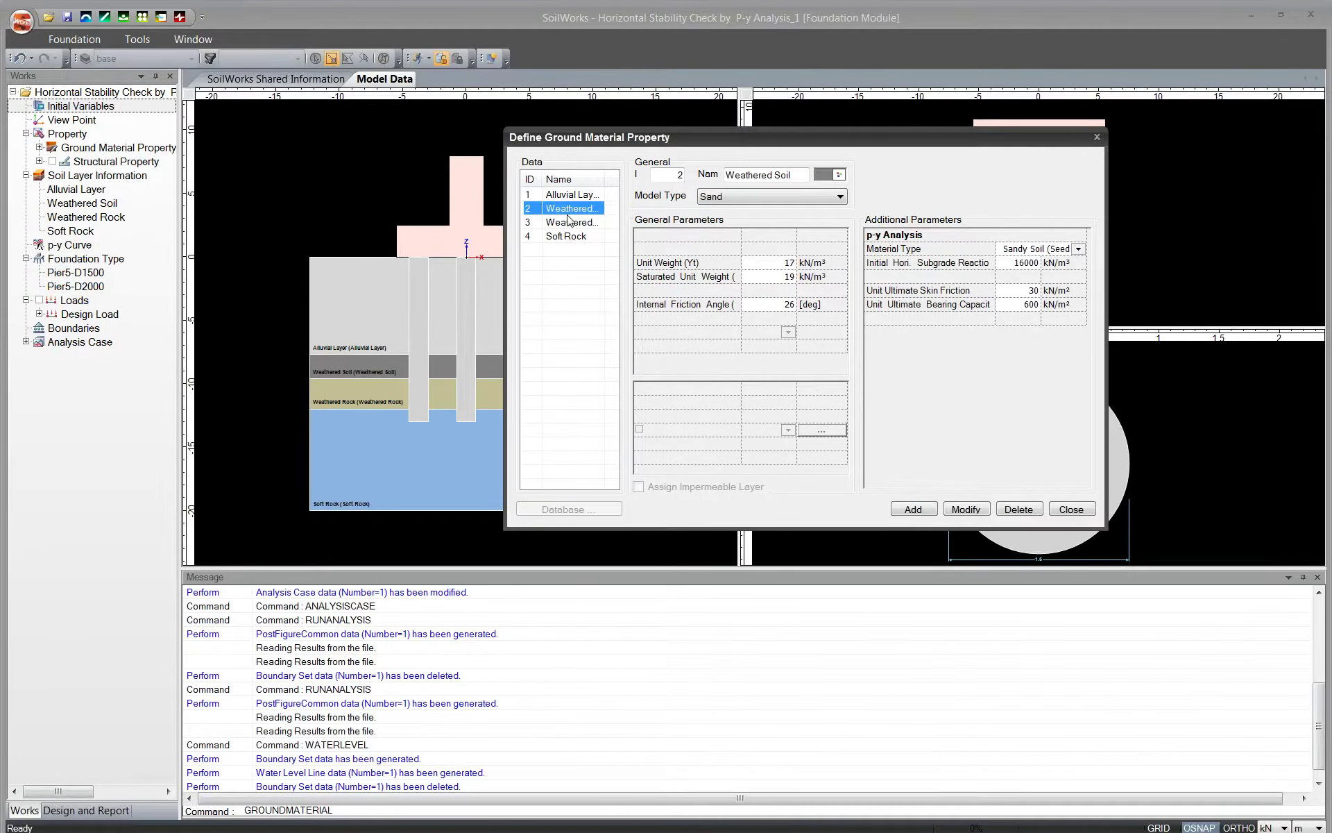
click(569, 224)
click(569, 237)
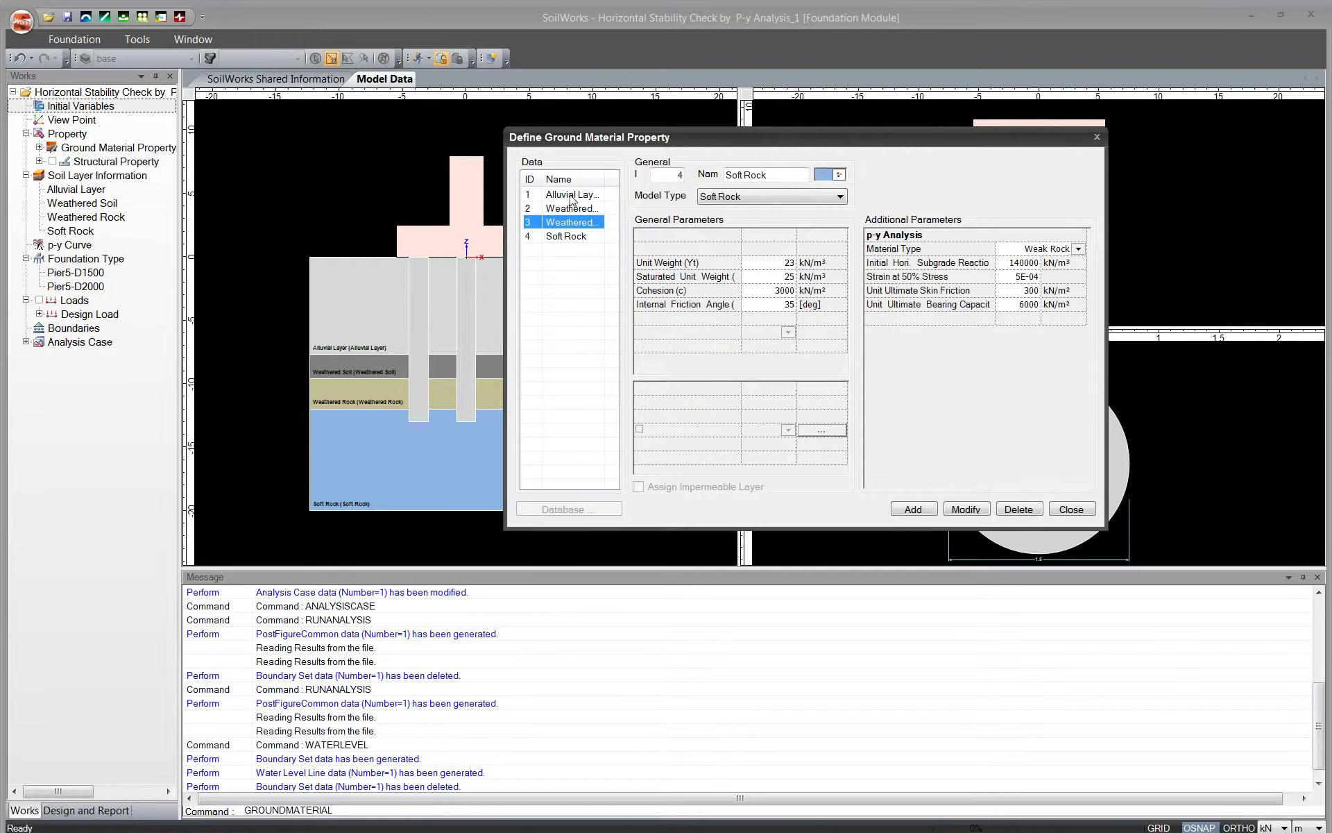
click(574, 196)
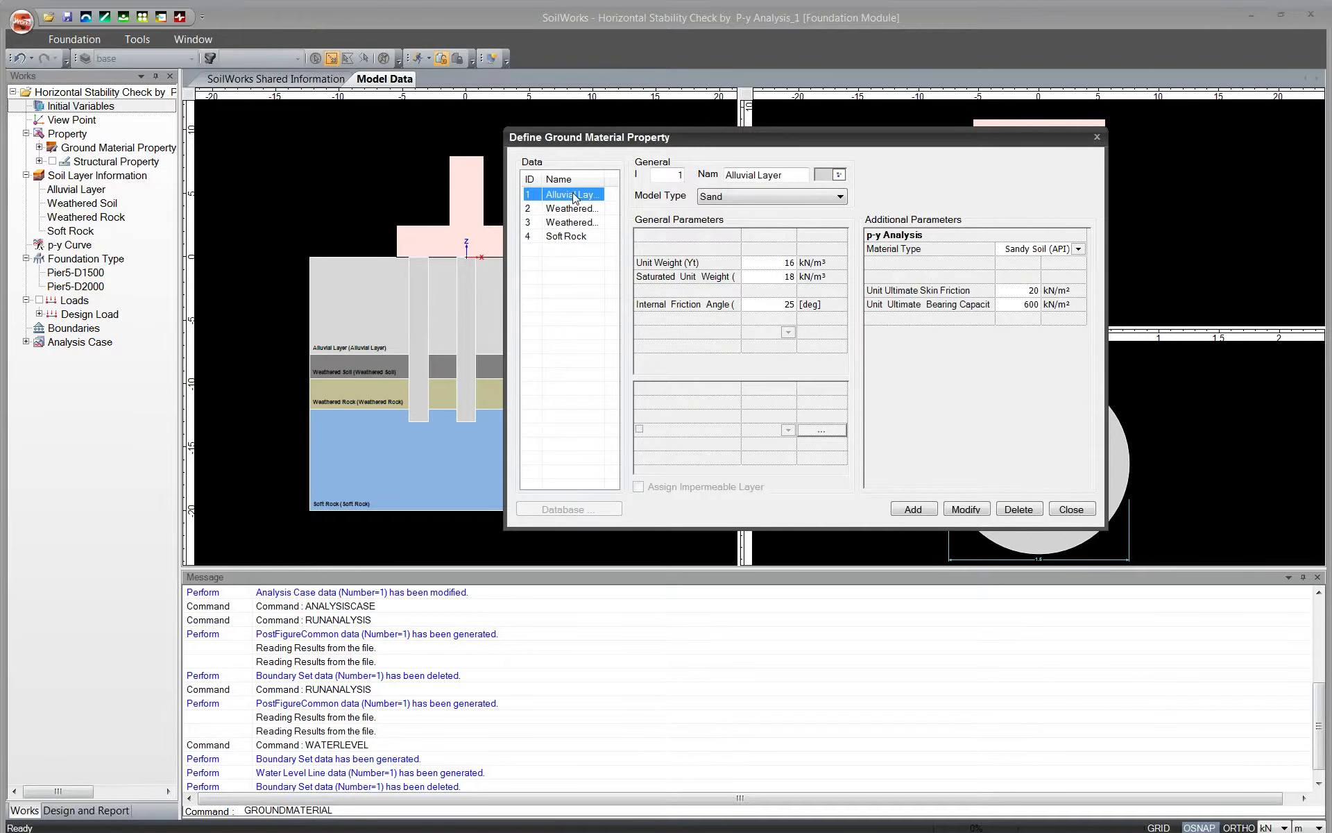
Examine the Alluvial Layer's color, model type and p-y material type options, keeping Sand and Sandy Soil (API)
click(839, 175)
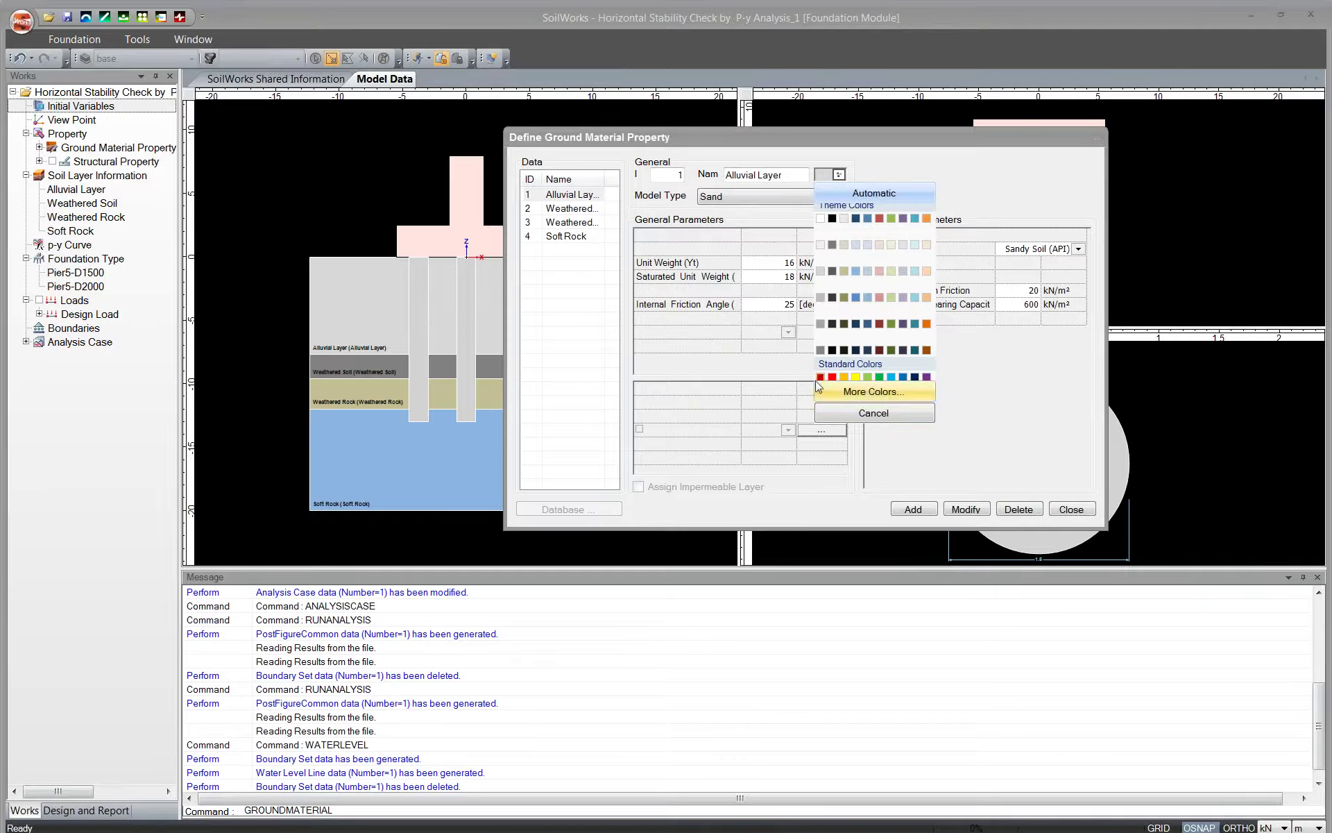
click(853, 418)
click(832, 199)
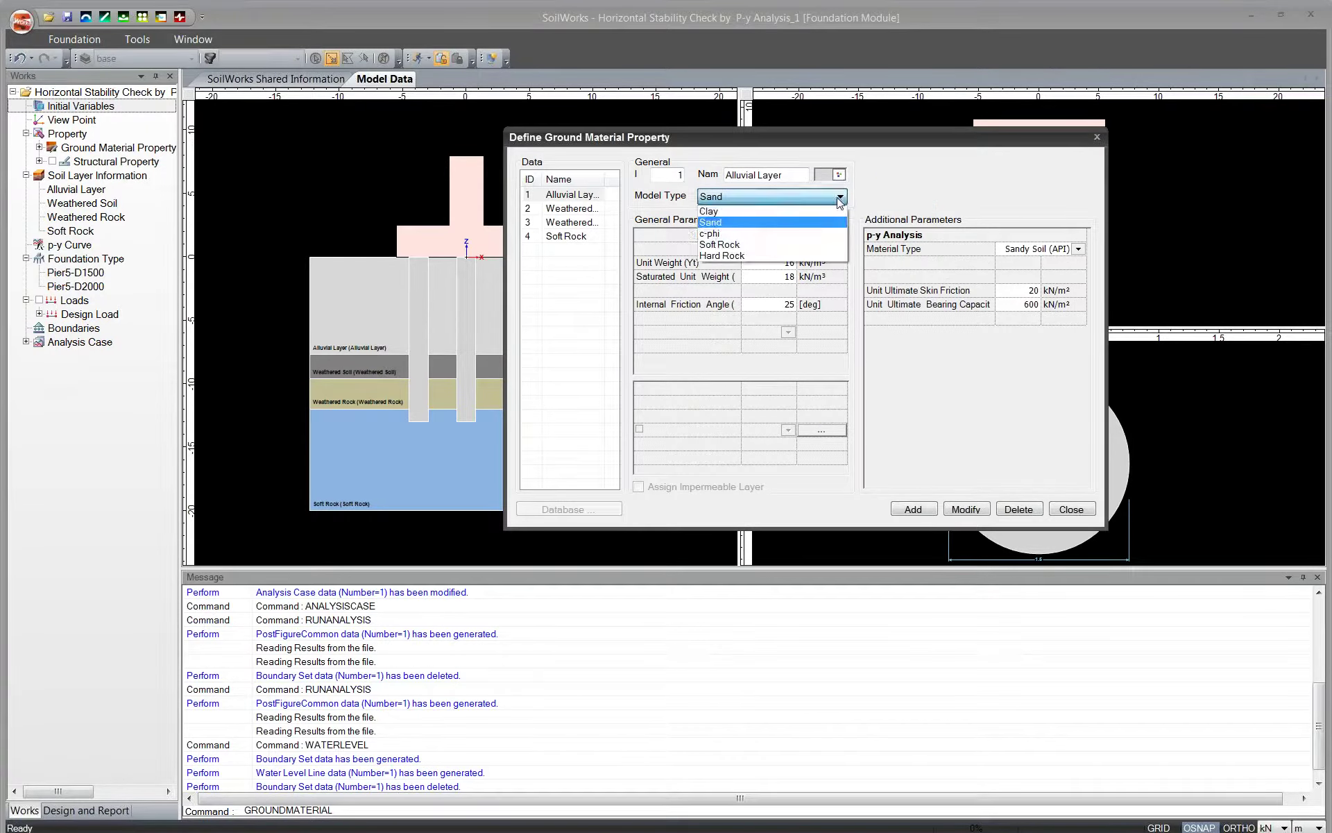
click(818, 223)
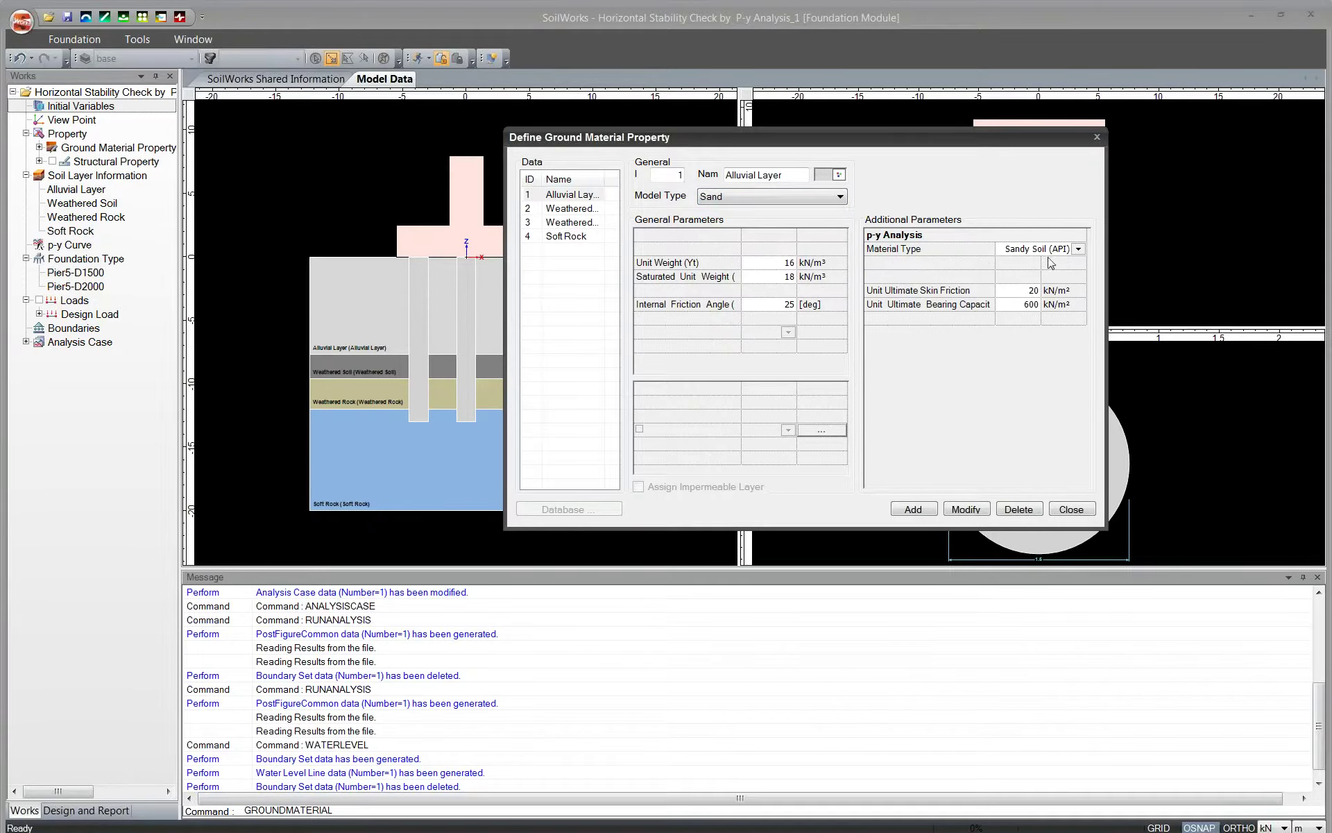
click(1078, 248)
click(1076, 259)
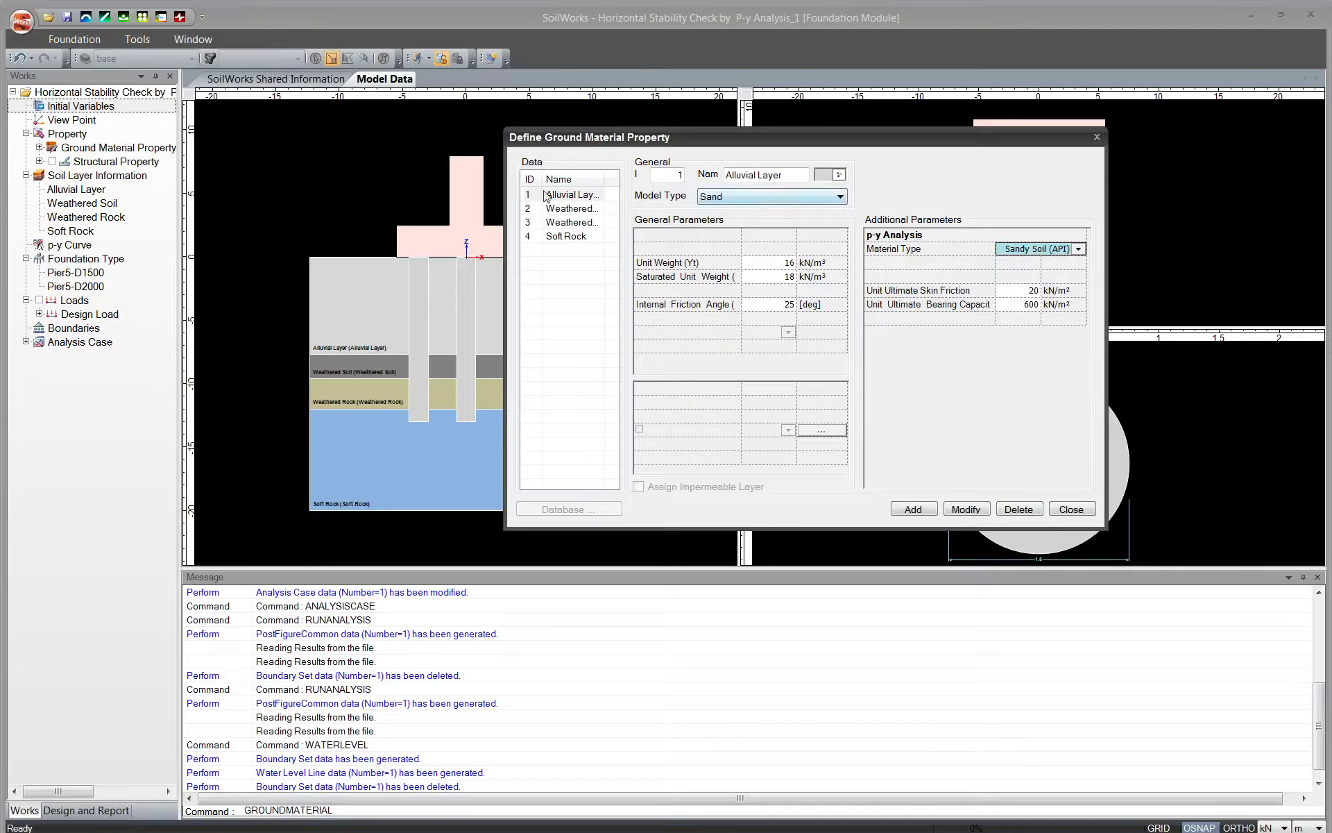
Compare the parameters of the Weathered Soil, Weathered Rock and Soft Rock materials
click(559, 208)
click(566, 223)
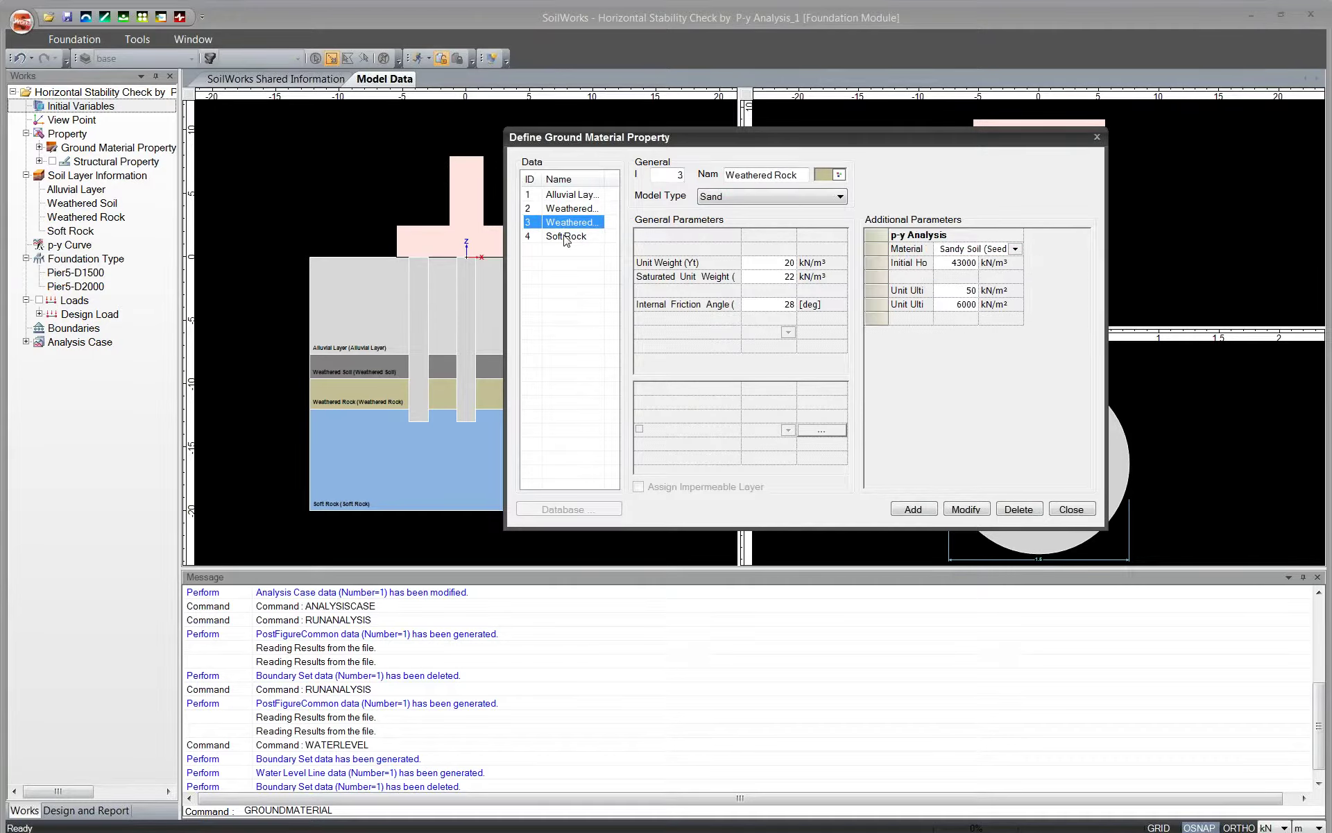
key(Down)
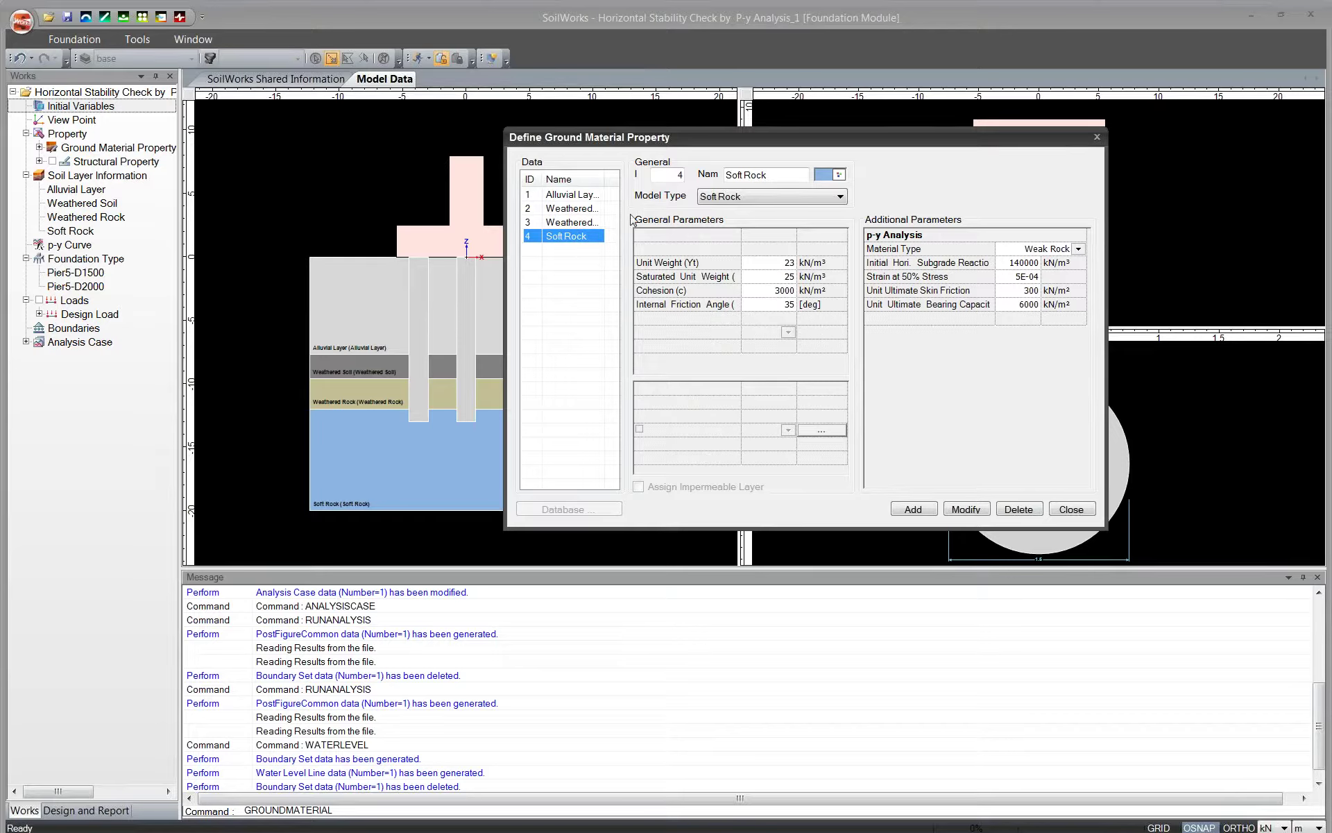
Add a ground material based on Soft Rock with ID 5, the name "hard Rock" and the Hard Rock model type
double_click(677, 174)
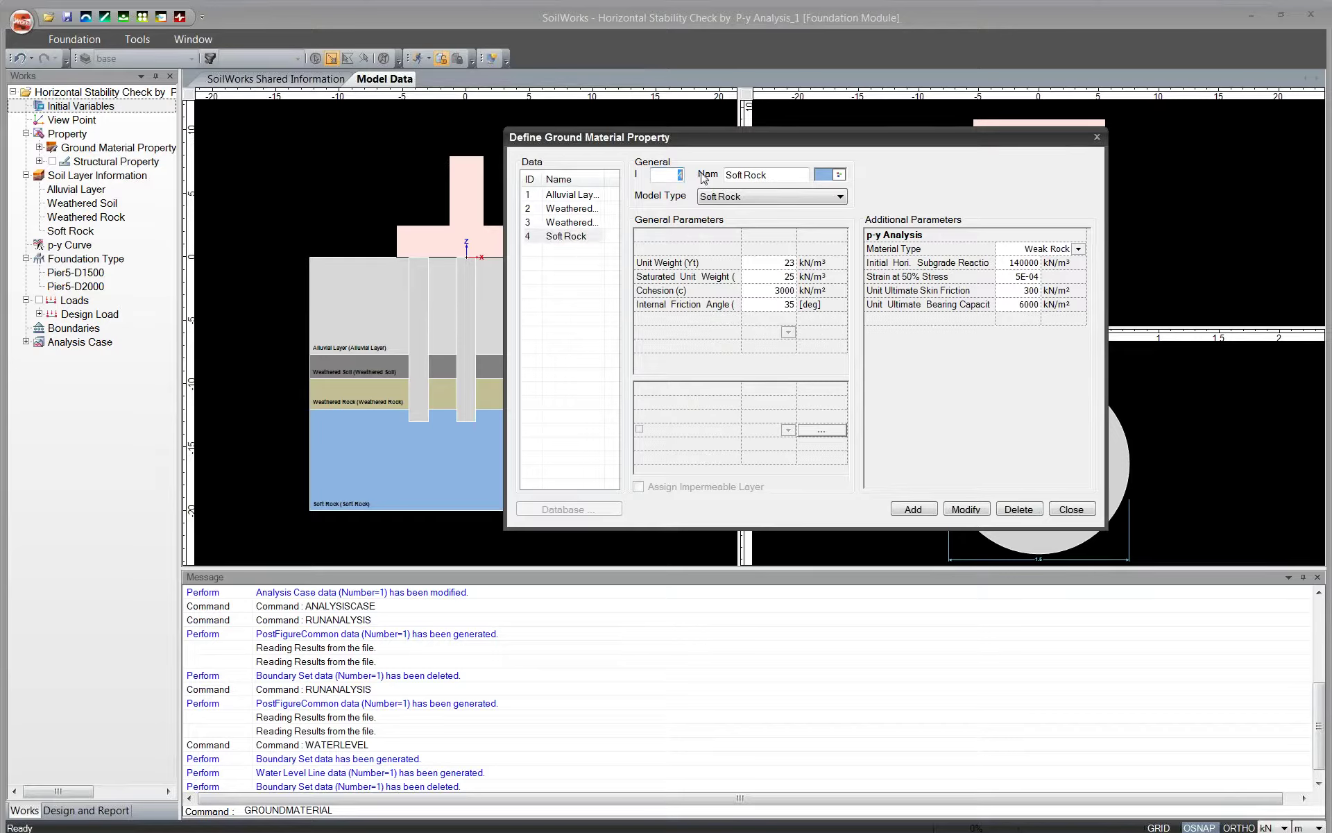
text(5)
drag(742, 175, 718, 178)
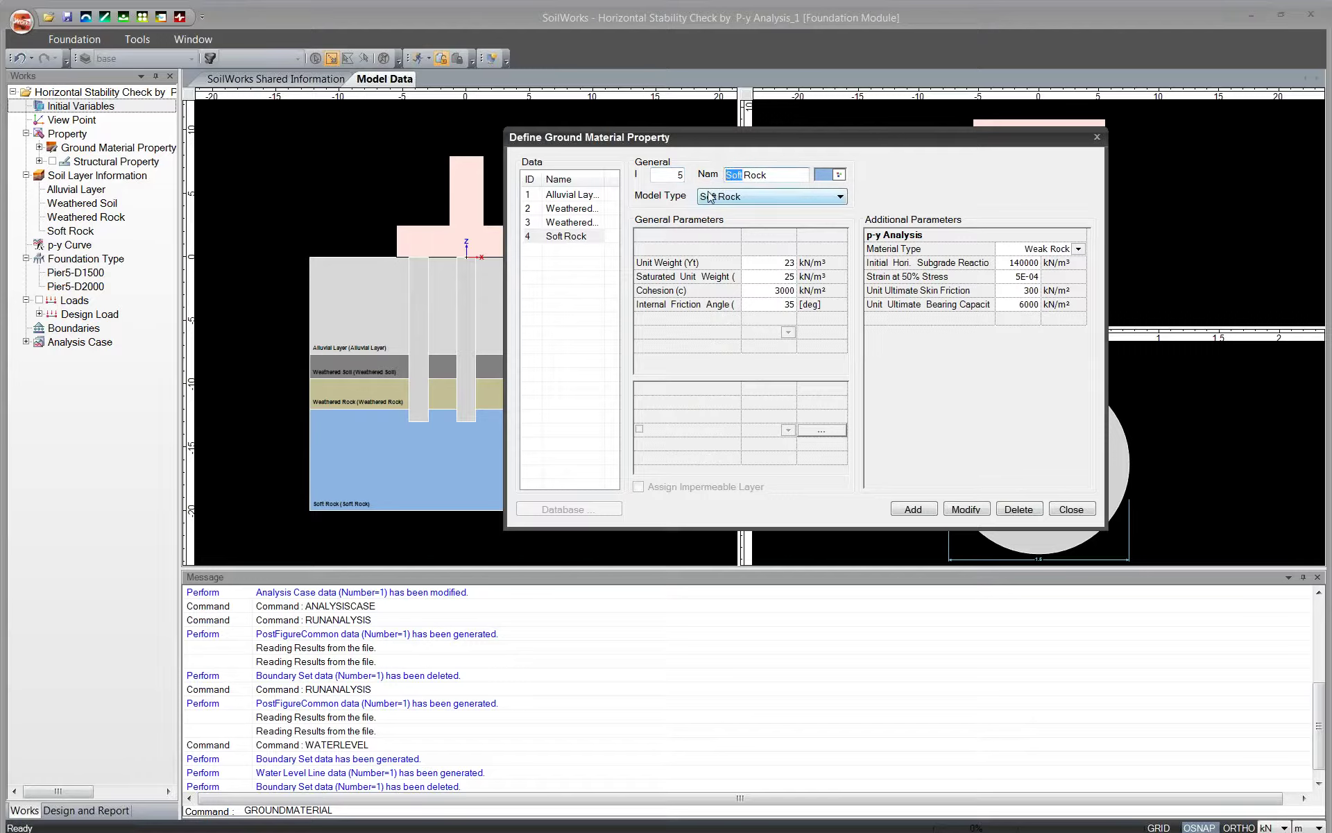
text(hard)
click(837, 199)
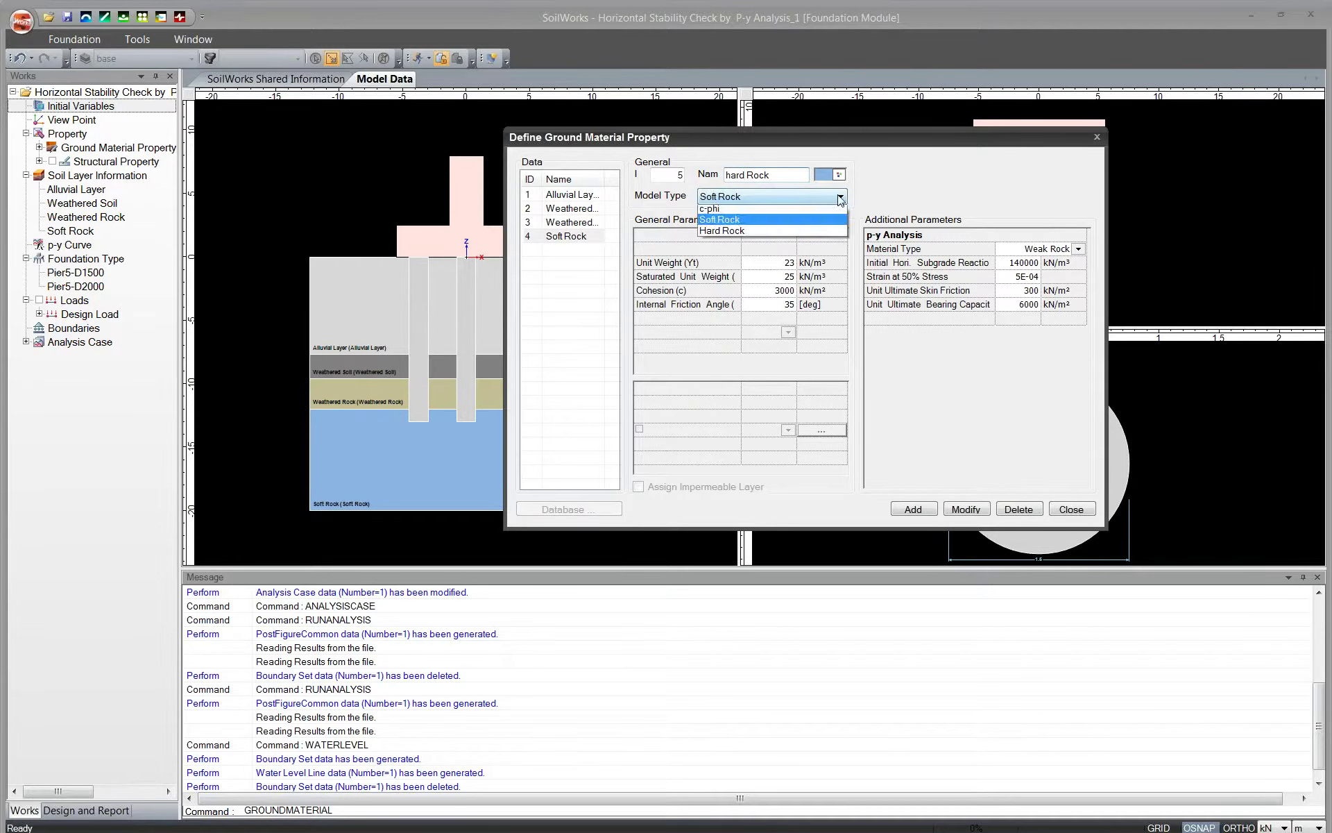
click(788, 255)
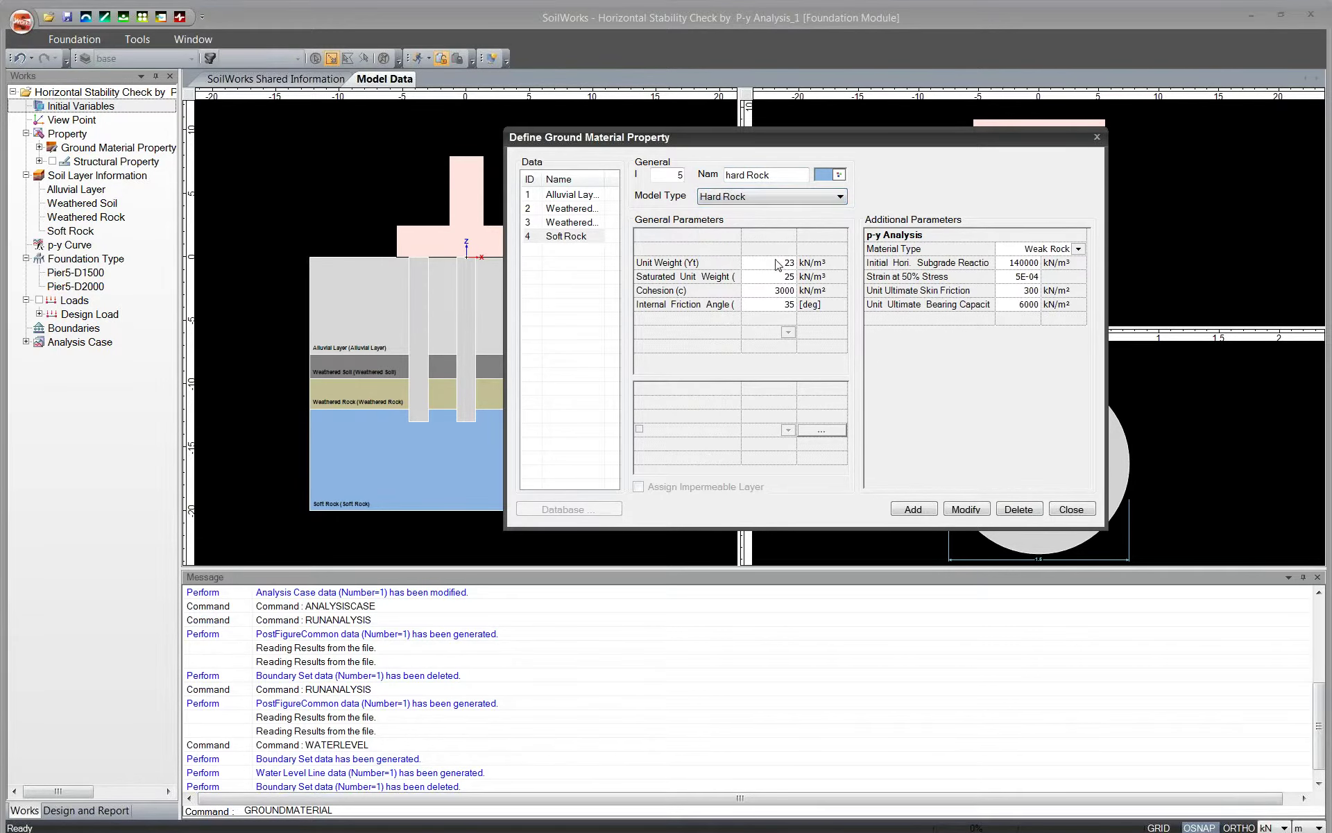
click(914, 510)
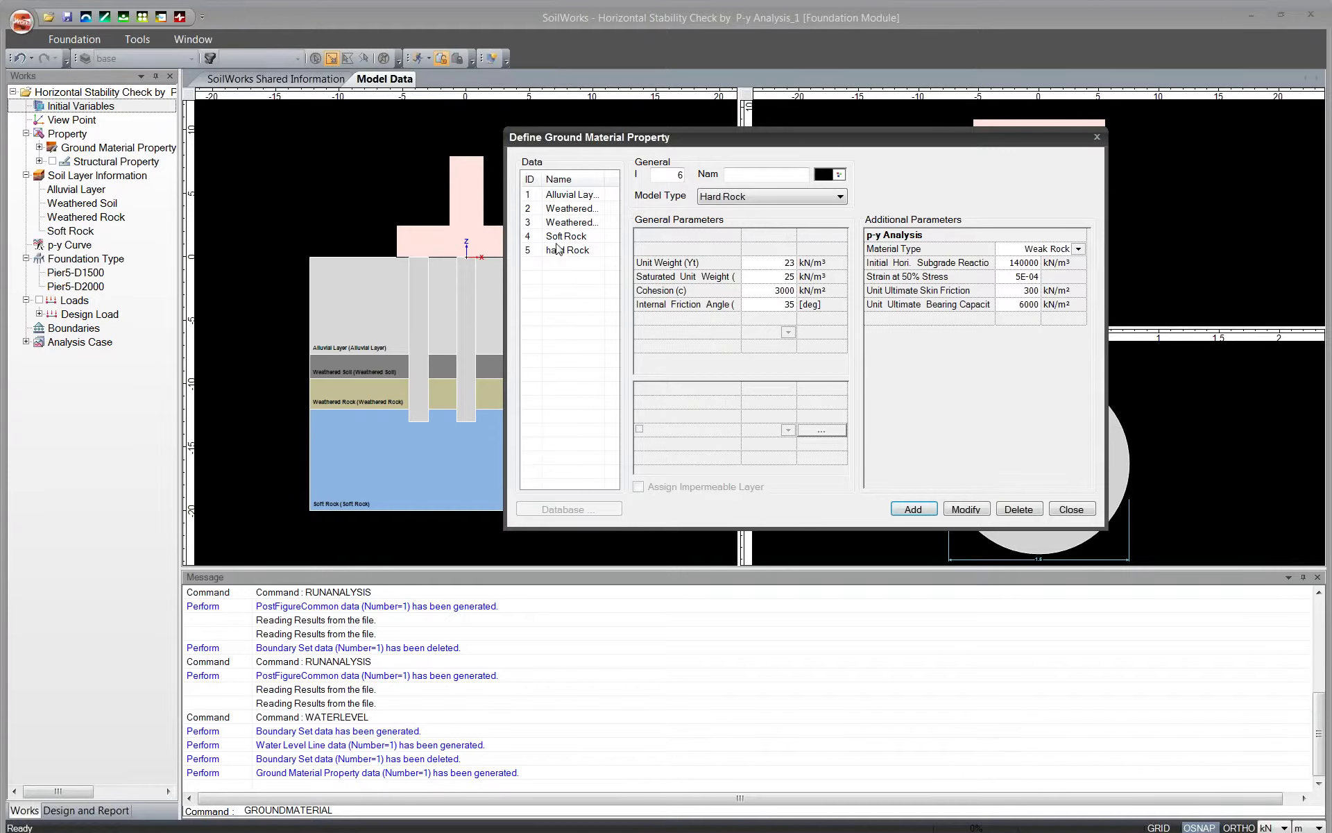
Delete the hard Rock material and close the ground material definitions
click(572, 251)
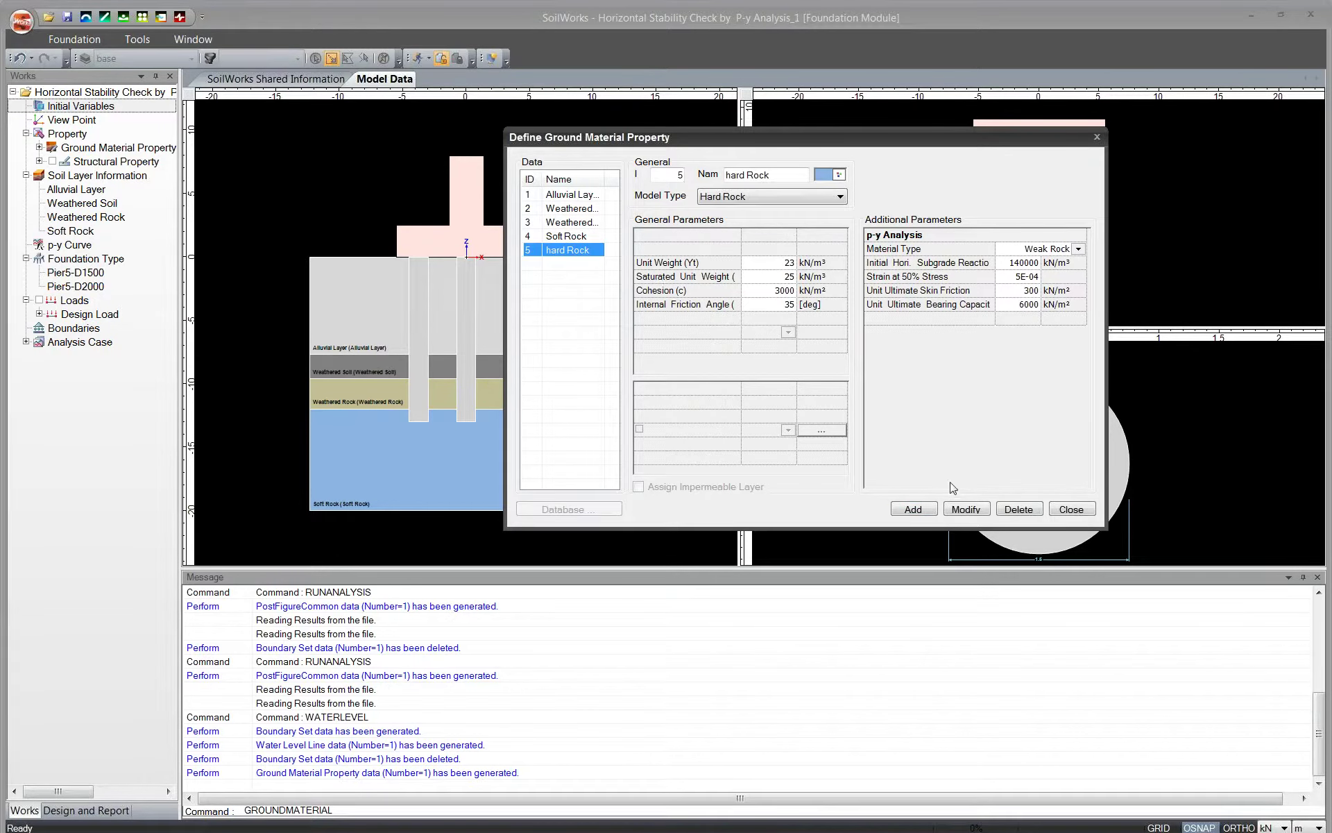
click(1015, 512)
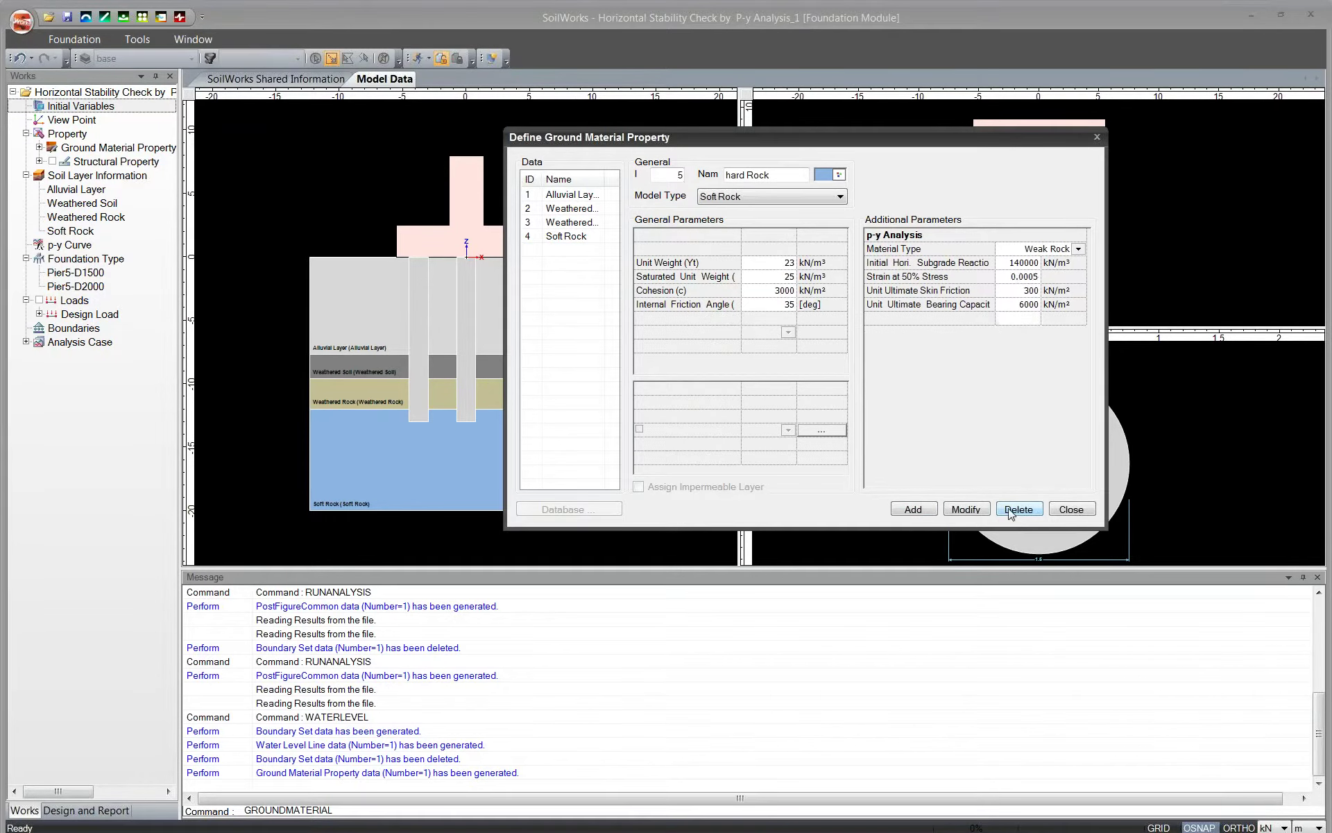
click(1070, 511)
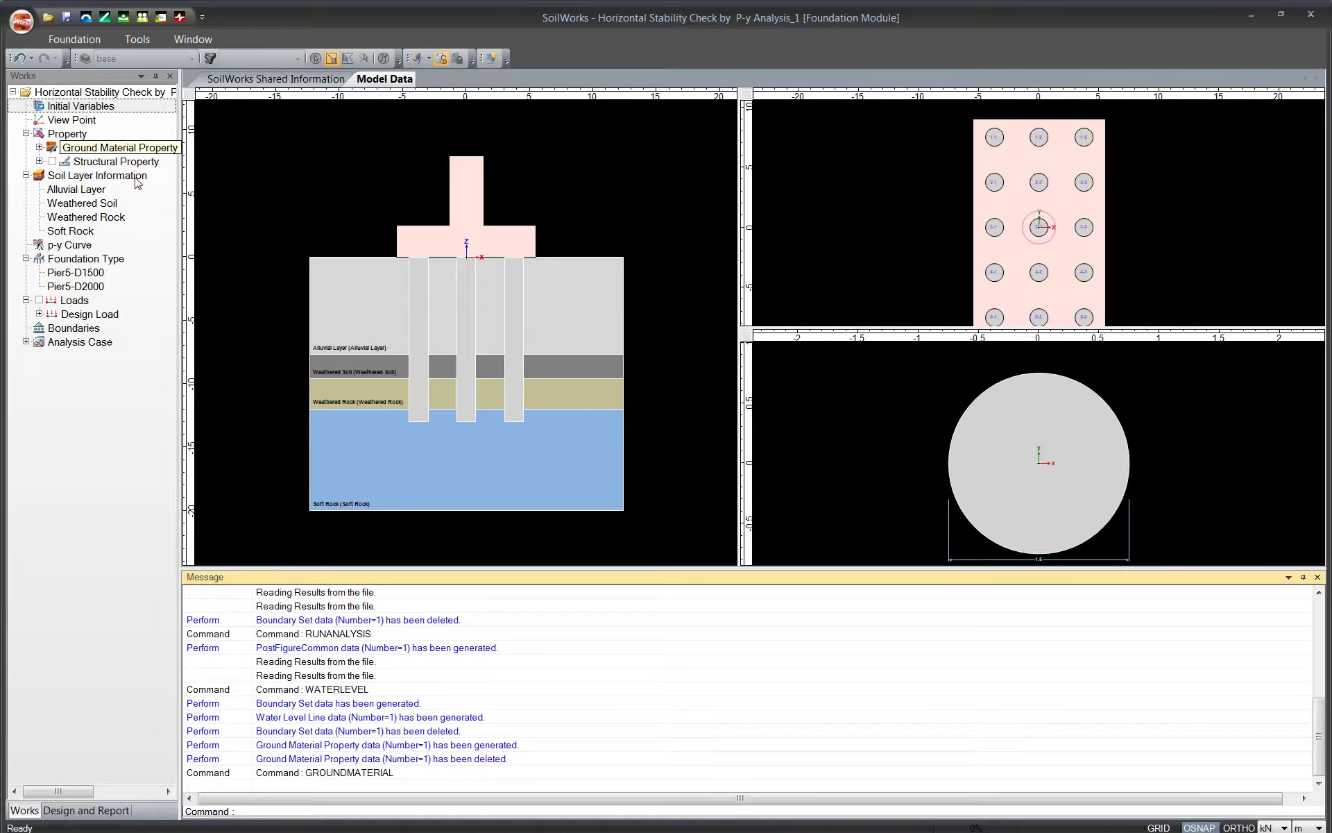
Expand the ground materials in the project tree and highlight each material's layer in the model in turn
click(40, 149)
click(114, 167)
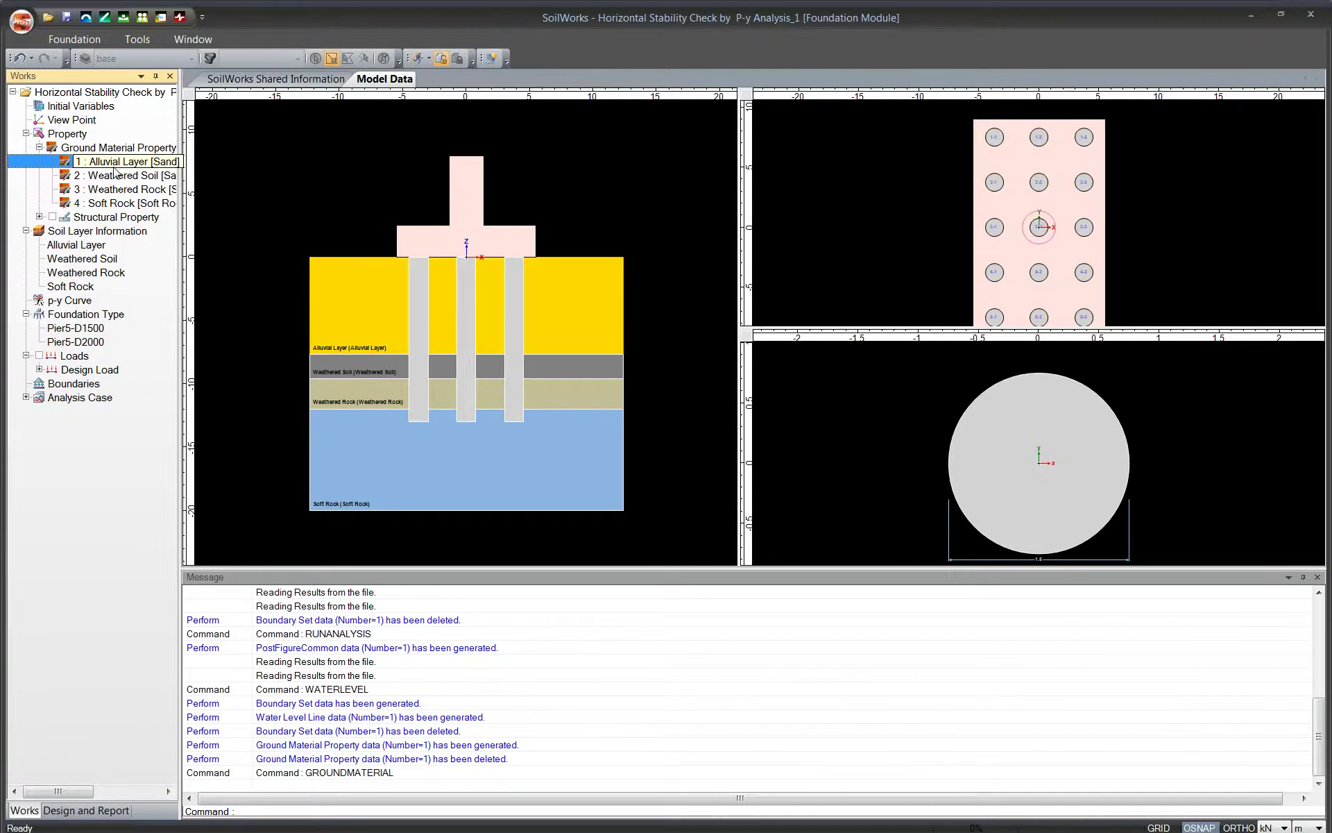
click(115, 175)
click(116, 189)
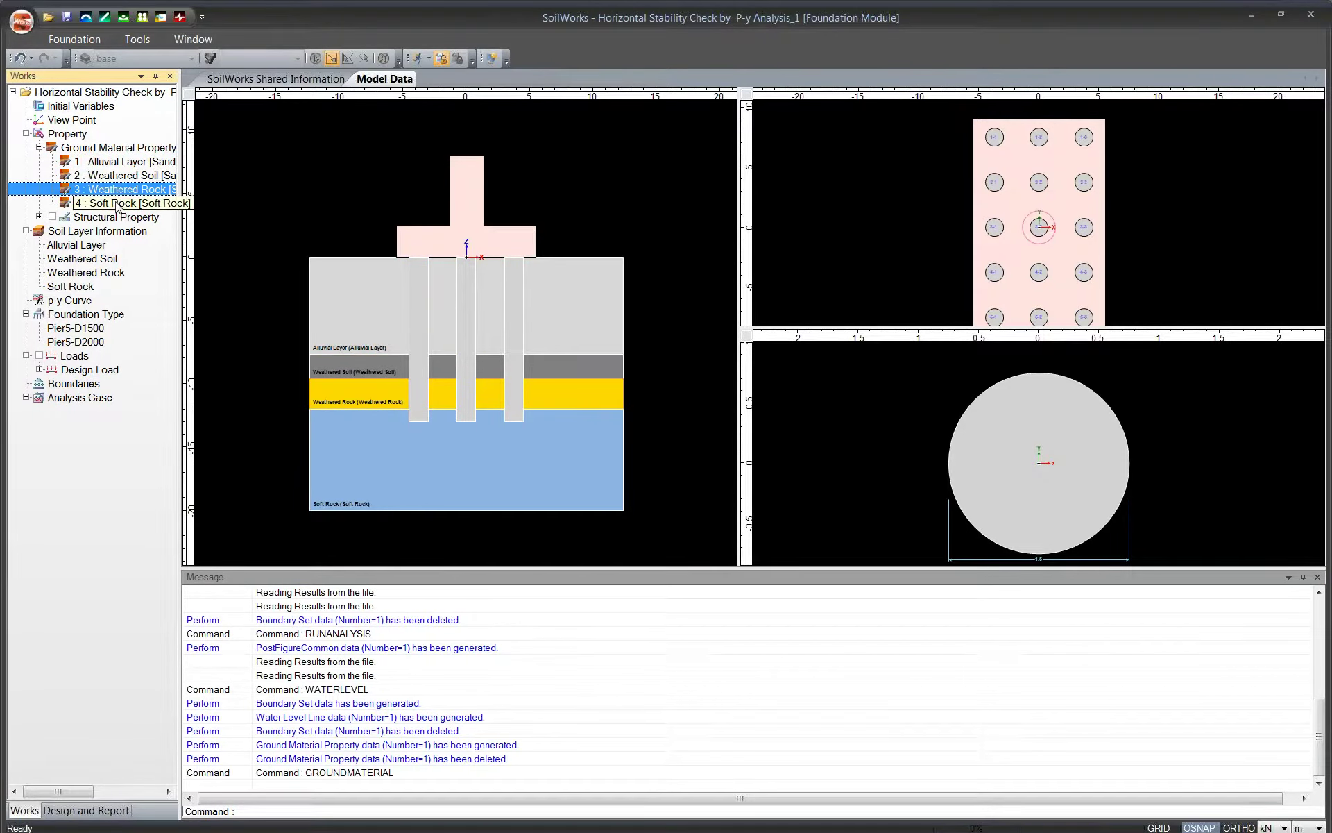
click(116, 204)
click(117, 190)
click(115, 176)
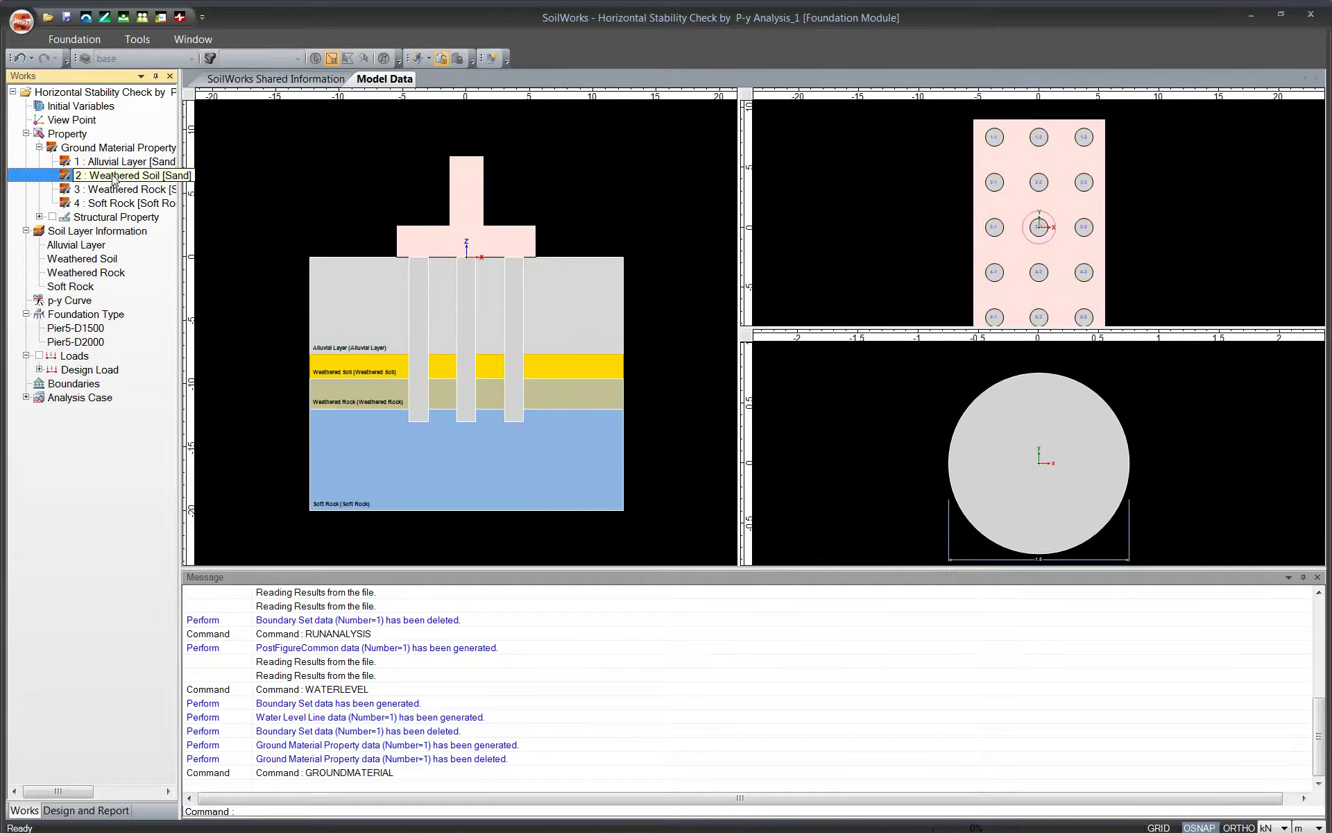
Open the Alluvial Layer material for modification from the project tree and keep its name
right_click(115, 163)
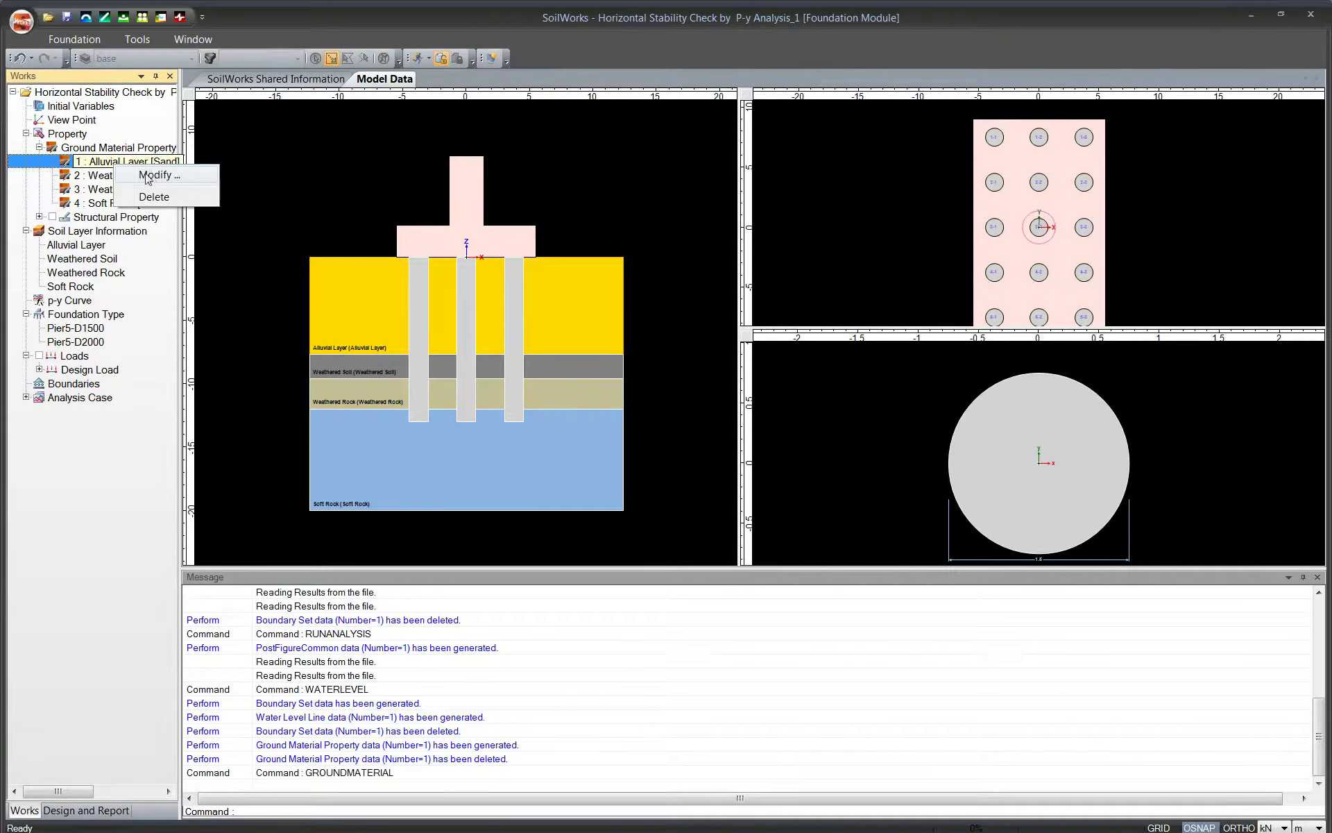
click(147, 176)
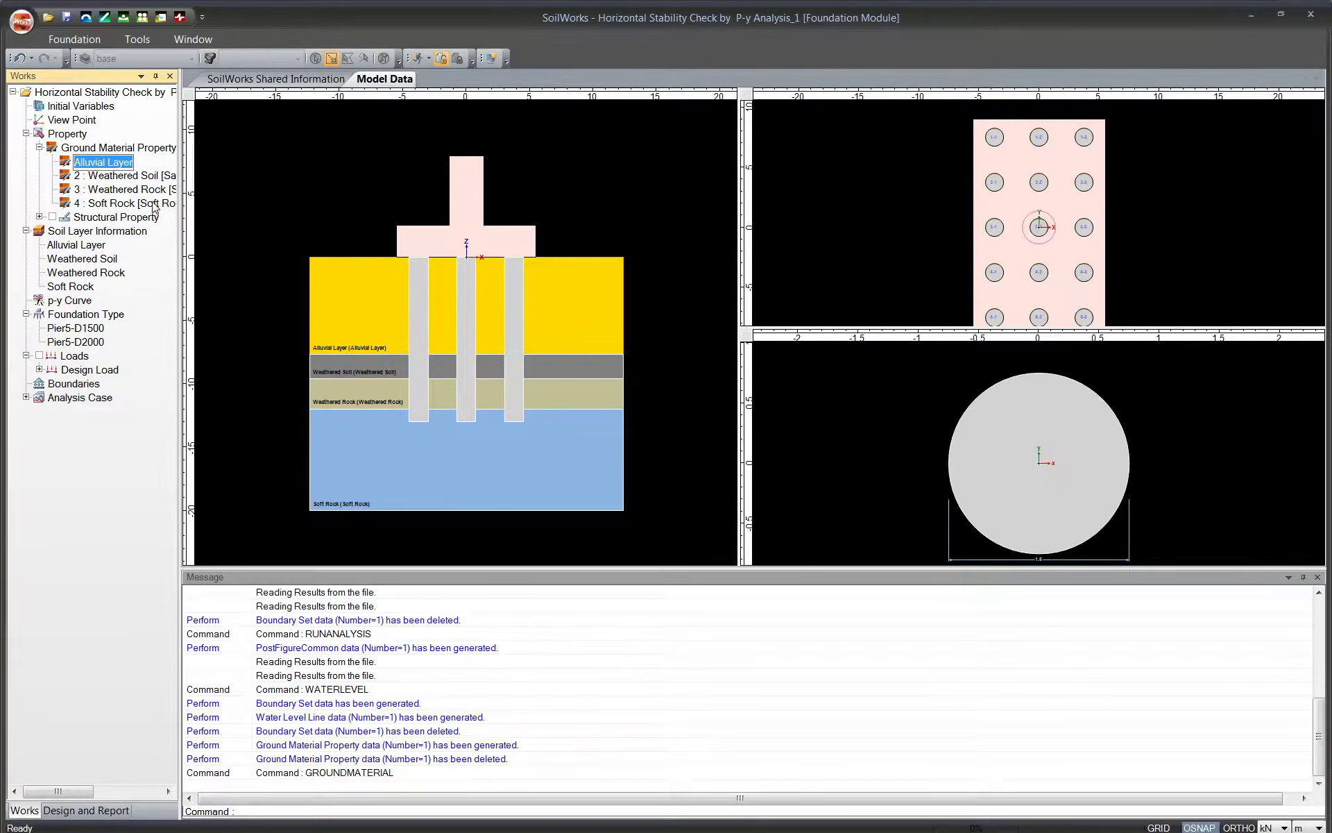
click(132, 191)
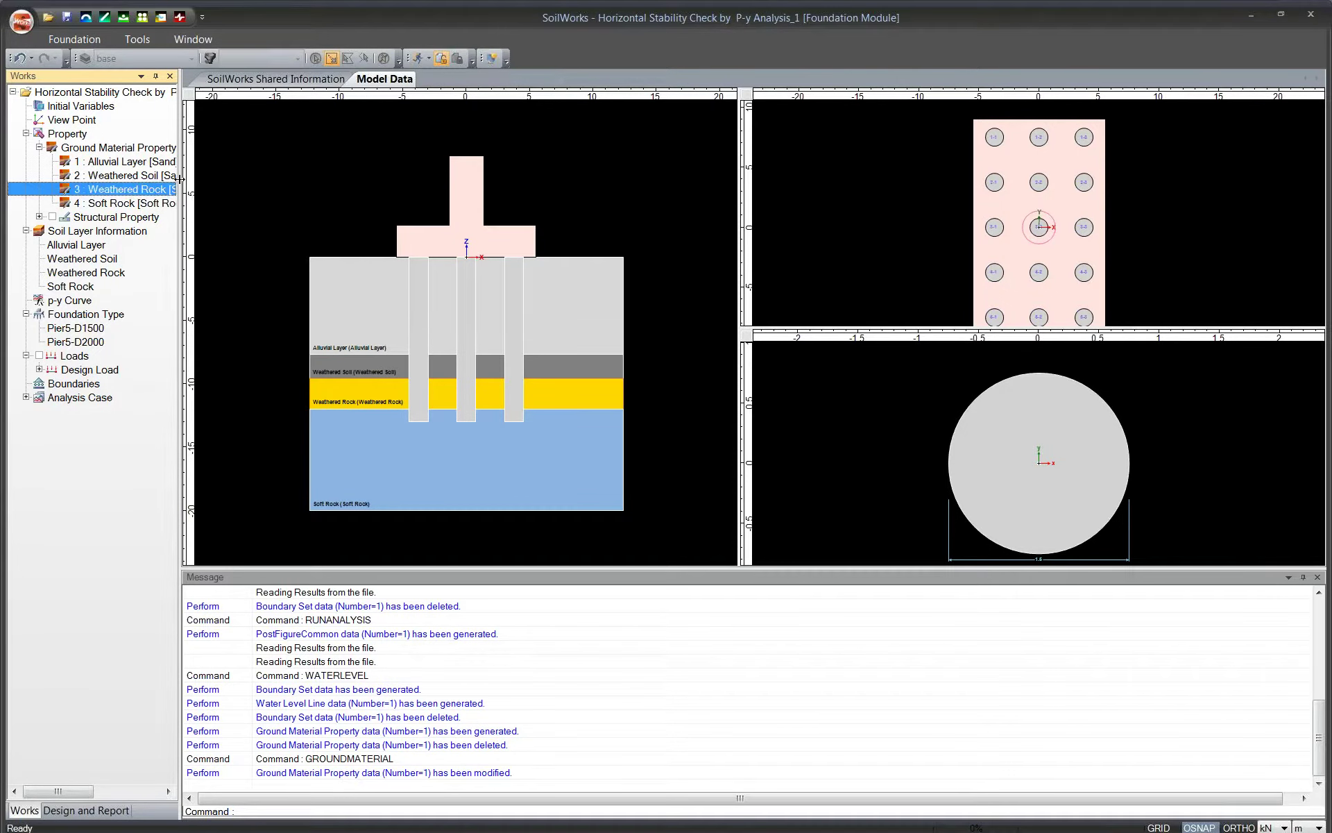
Highlight the Weathered Soil and Alluvial Layer materials in the model and collapse the ground material list
click(111, 178)
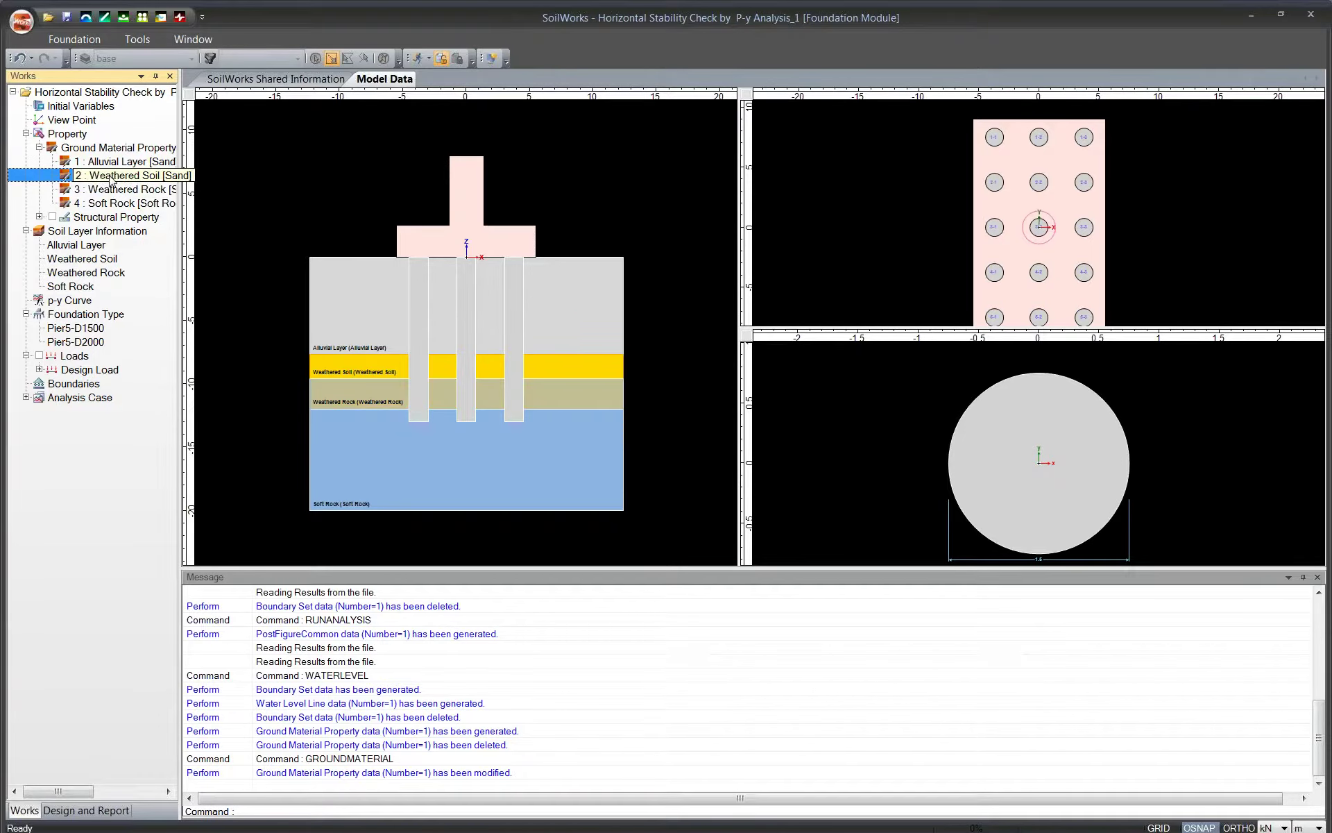
key(Up)
key(Down)
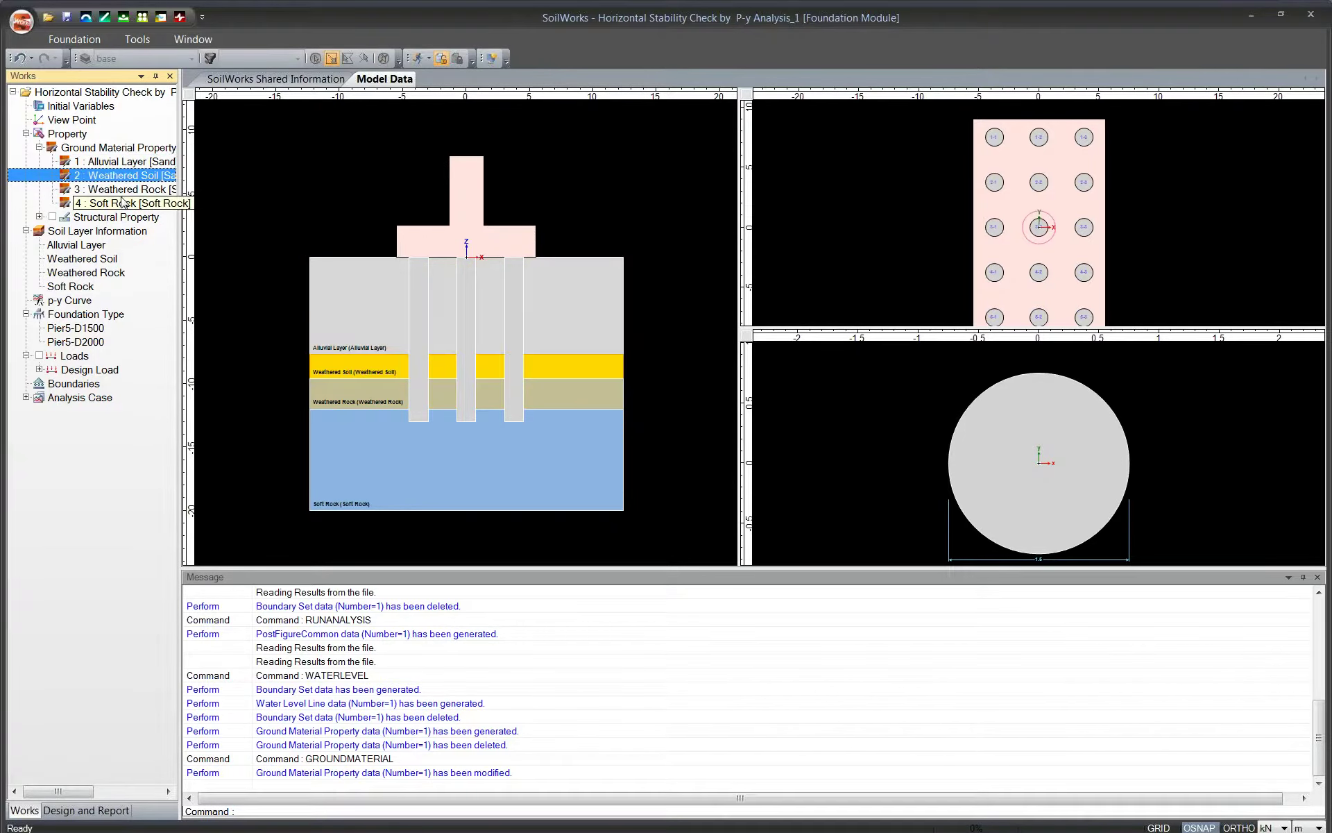
click(39, 148)
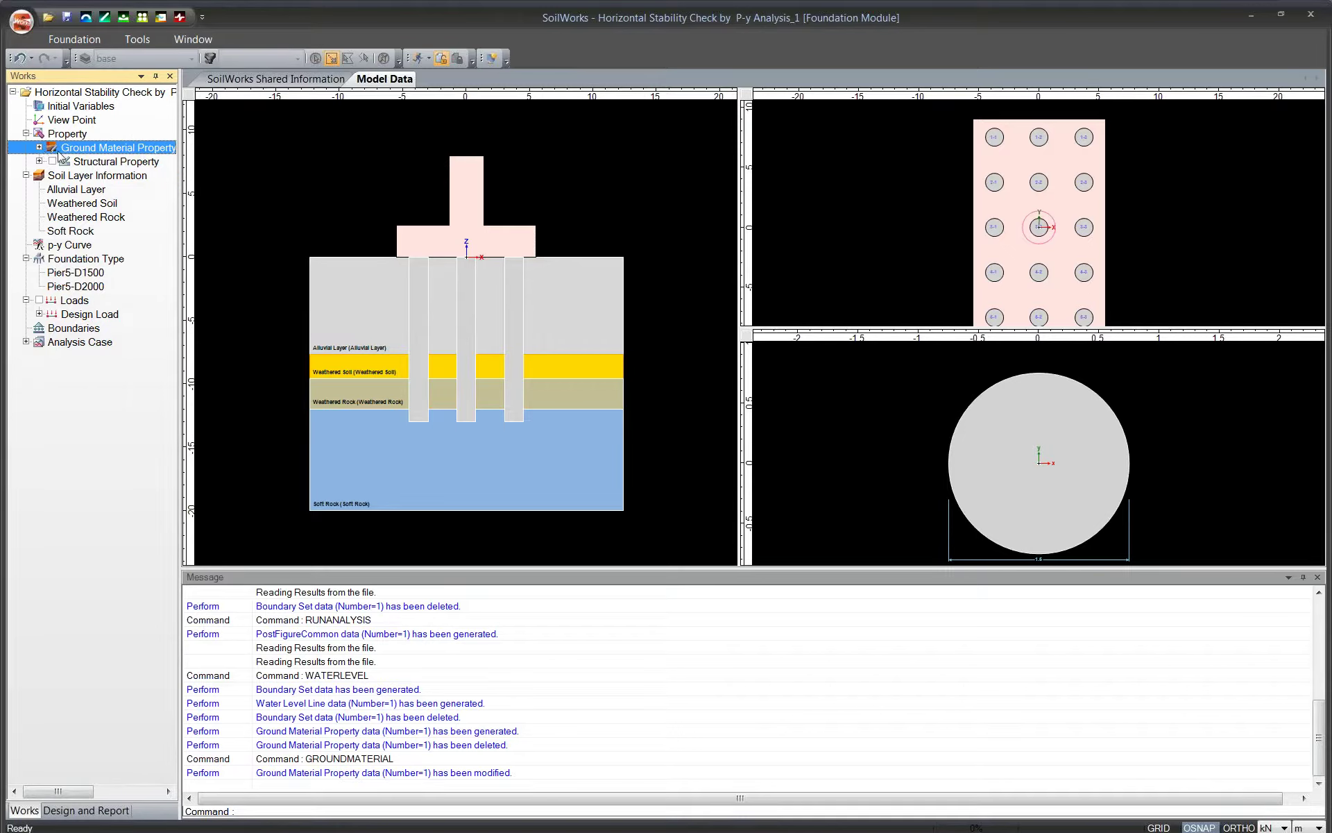
Open the structural property definitions and examine the Cast In Situ 1500 and 2000 piles, including the 2000 pile's section diameter
click(66, 40)
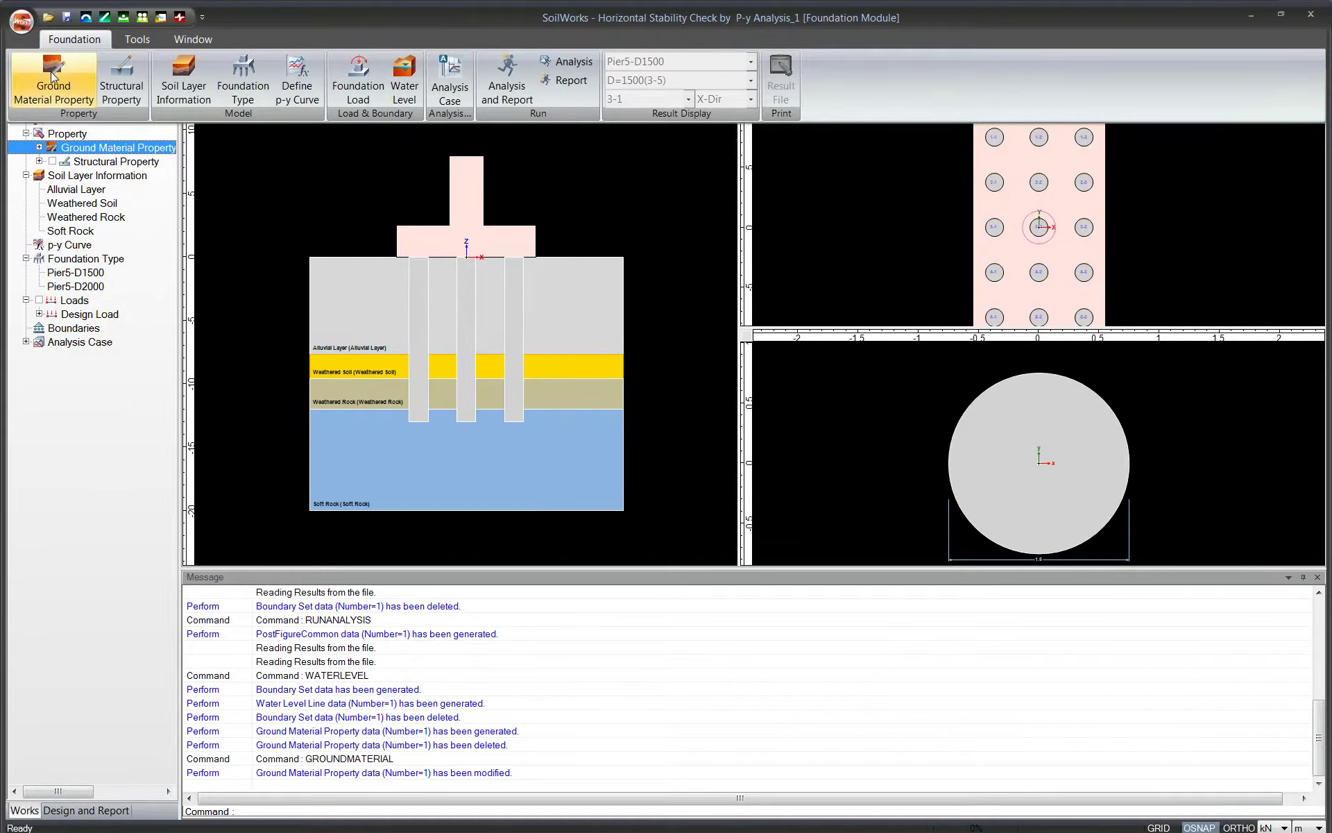
click(117, 97)
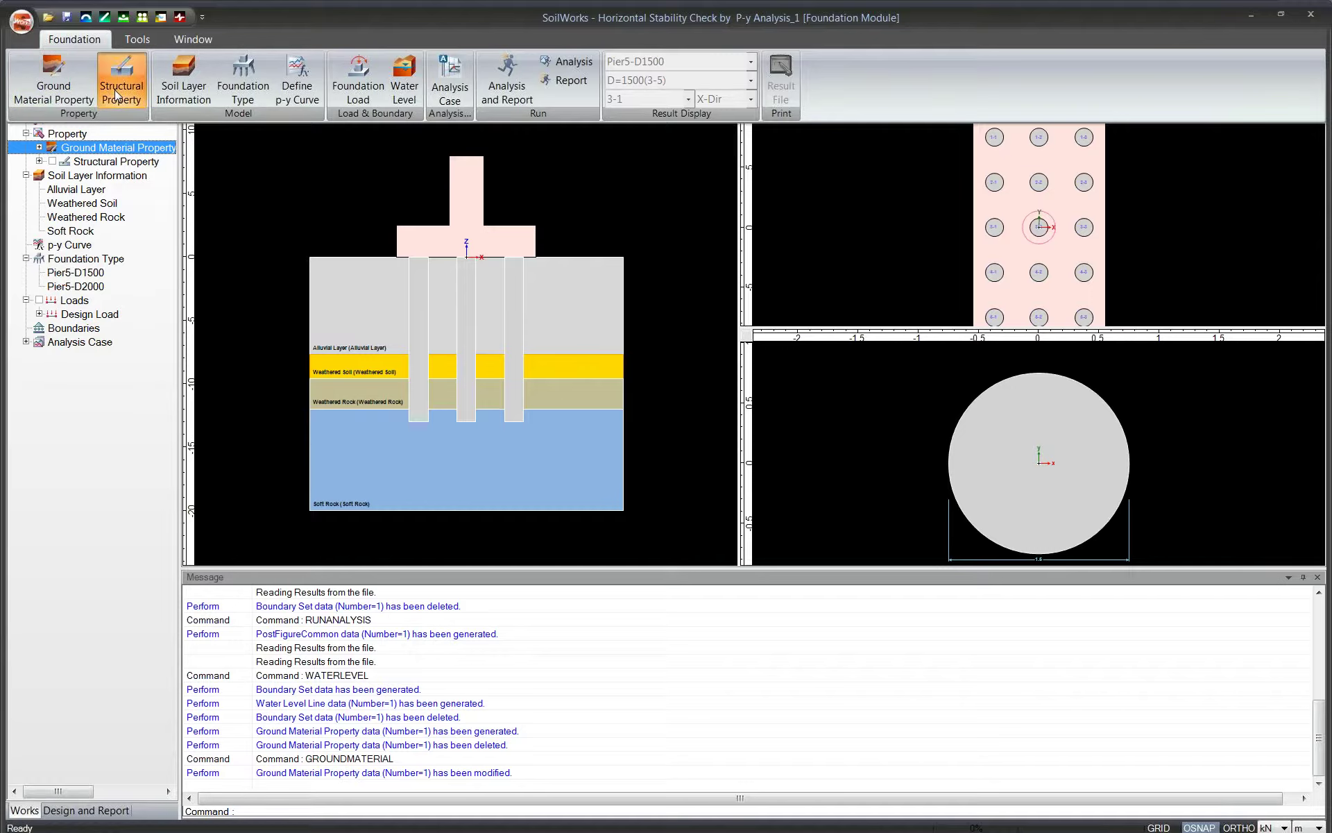
click(306, 224)
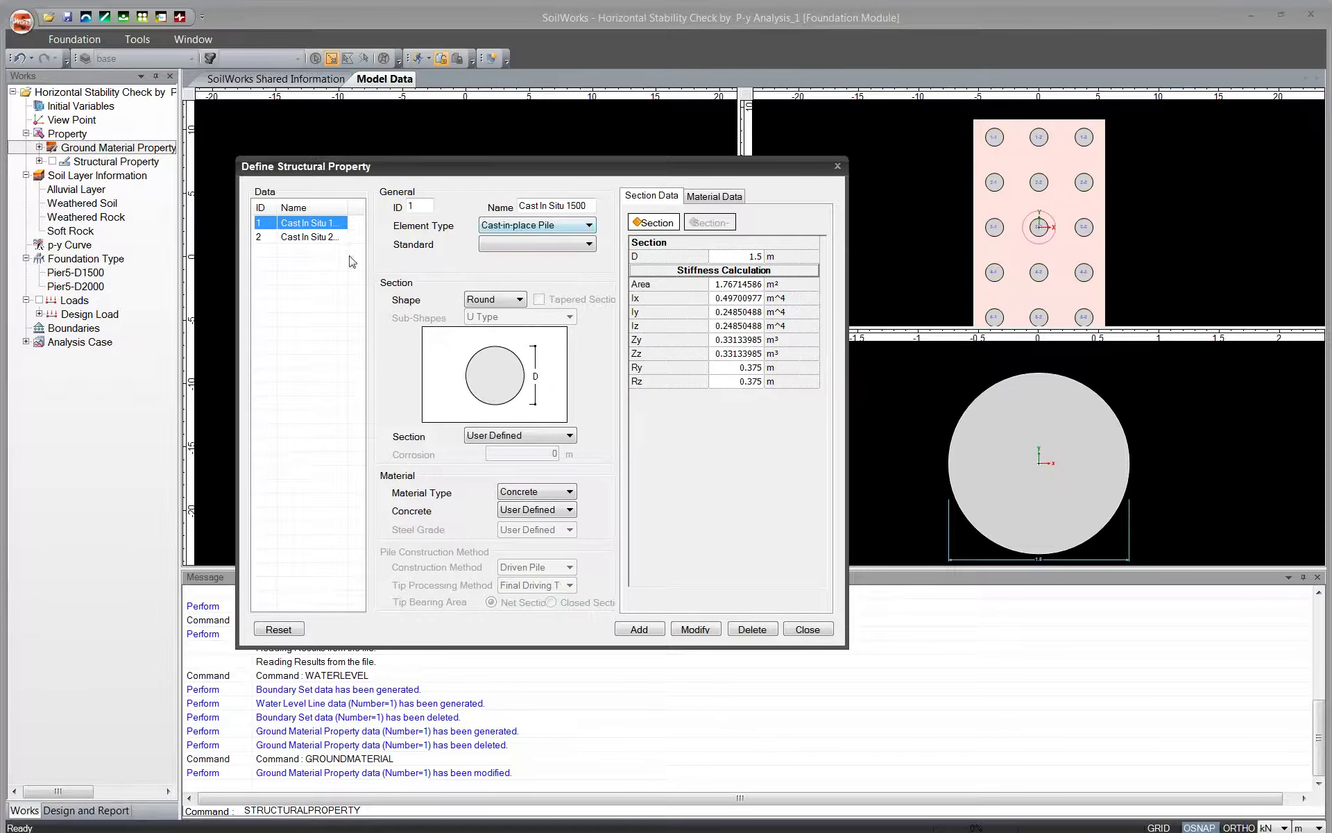
click(316, 238)
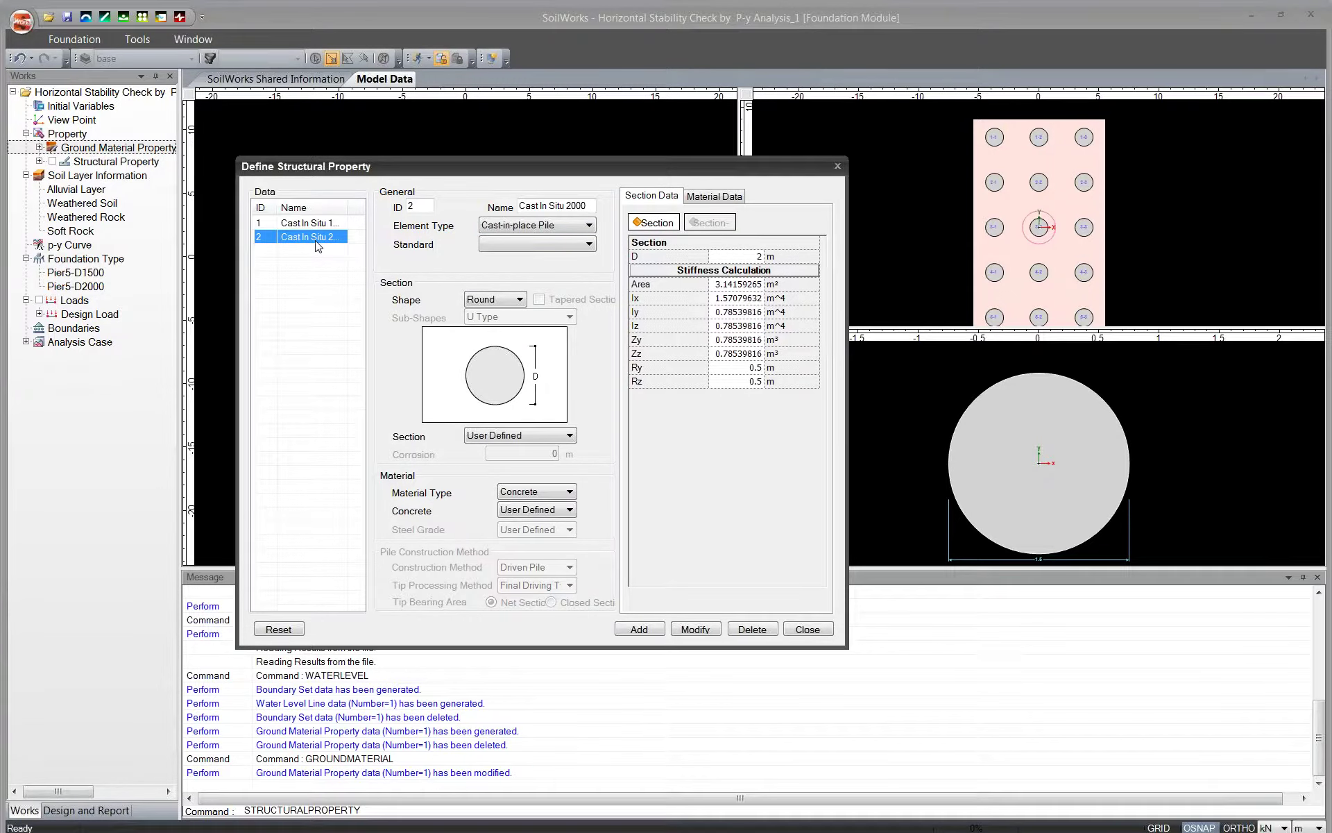
click(738, 258)
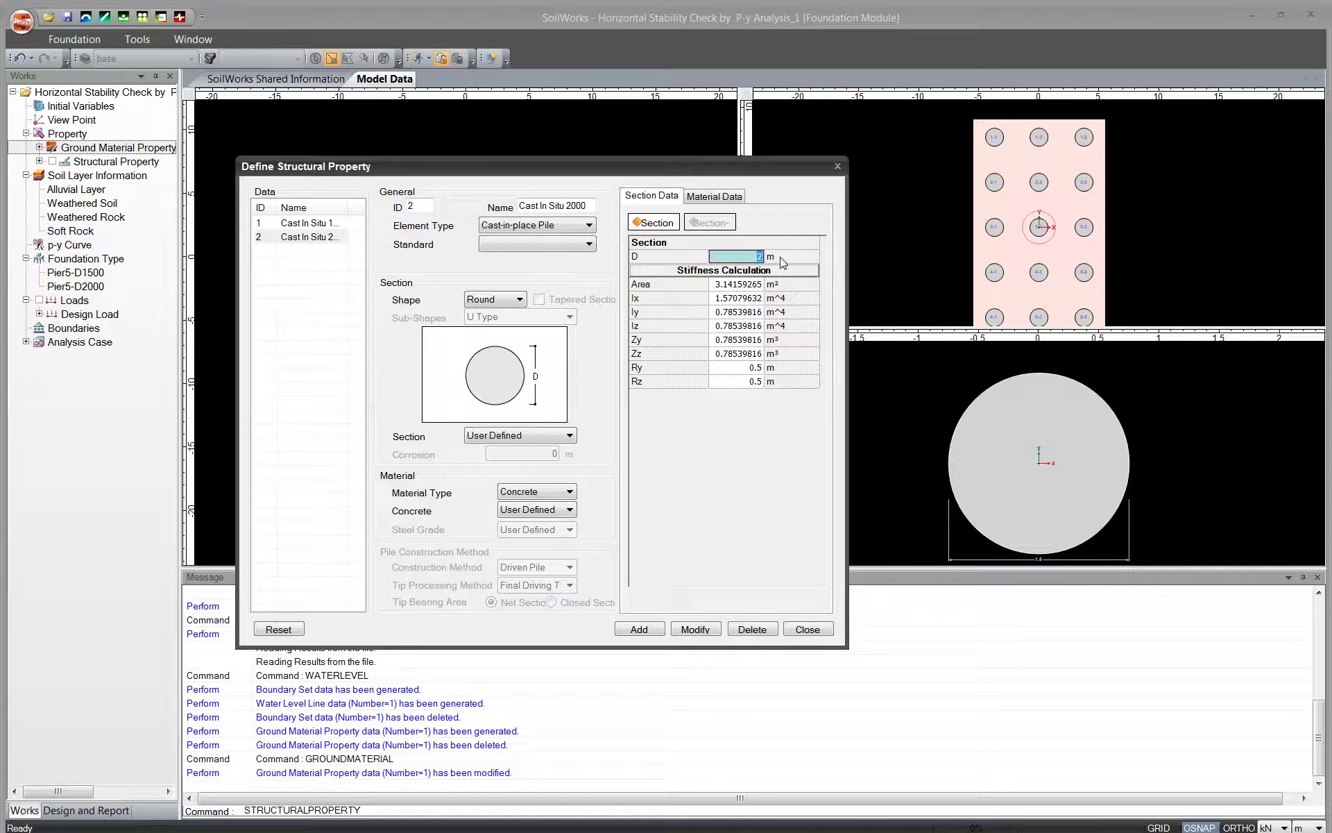
Try a section diameter of 3 m for the Cast In Situ 2000 pile and set it back to 2 m
text(3)
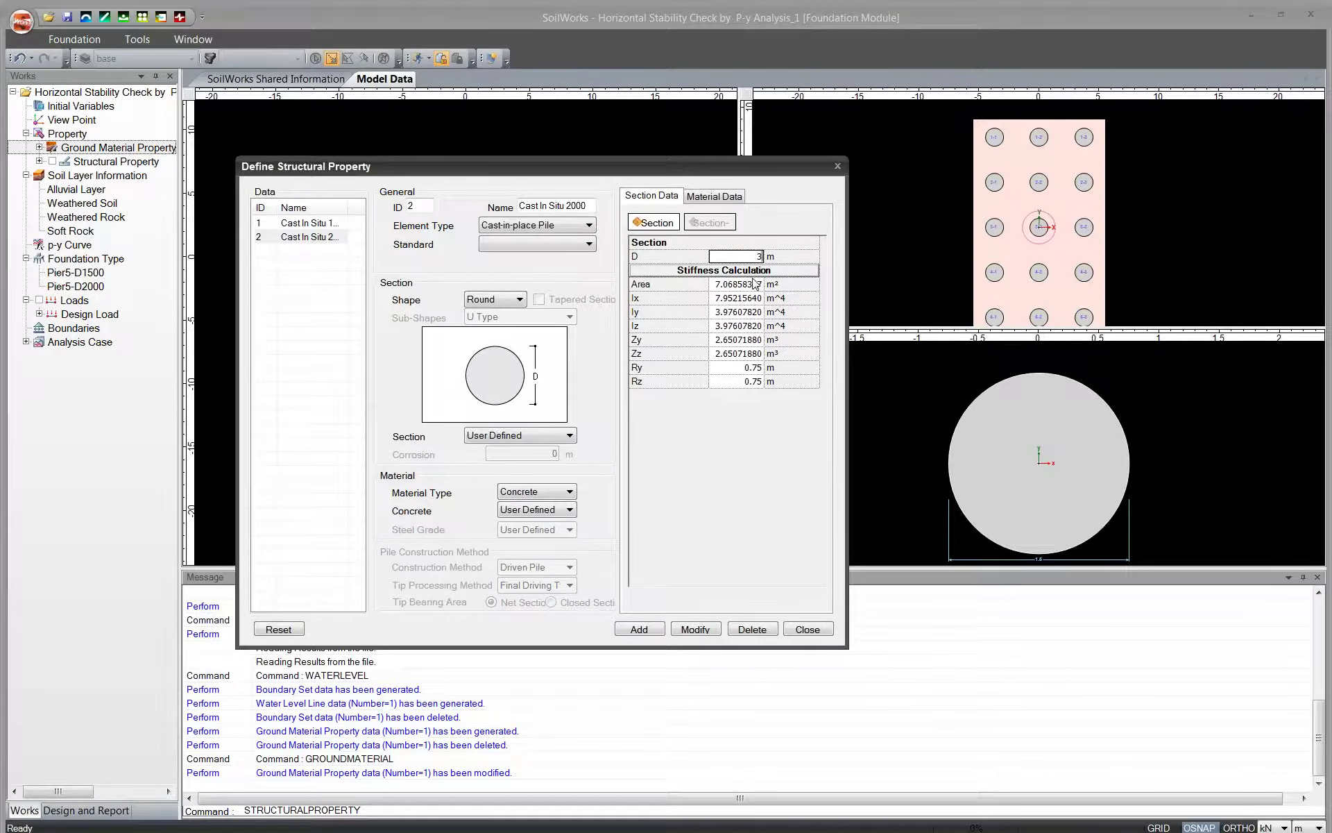
key(BackSpace)
text(2)
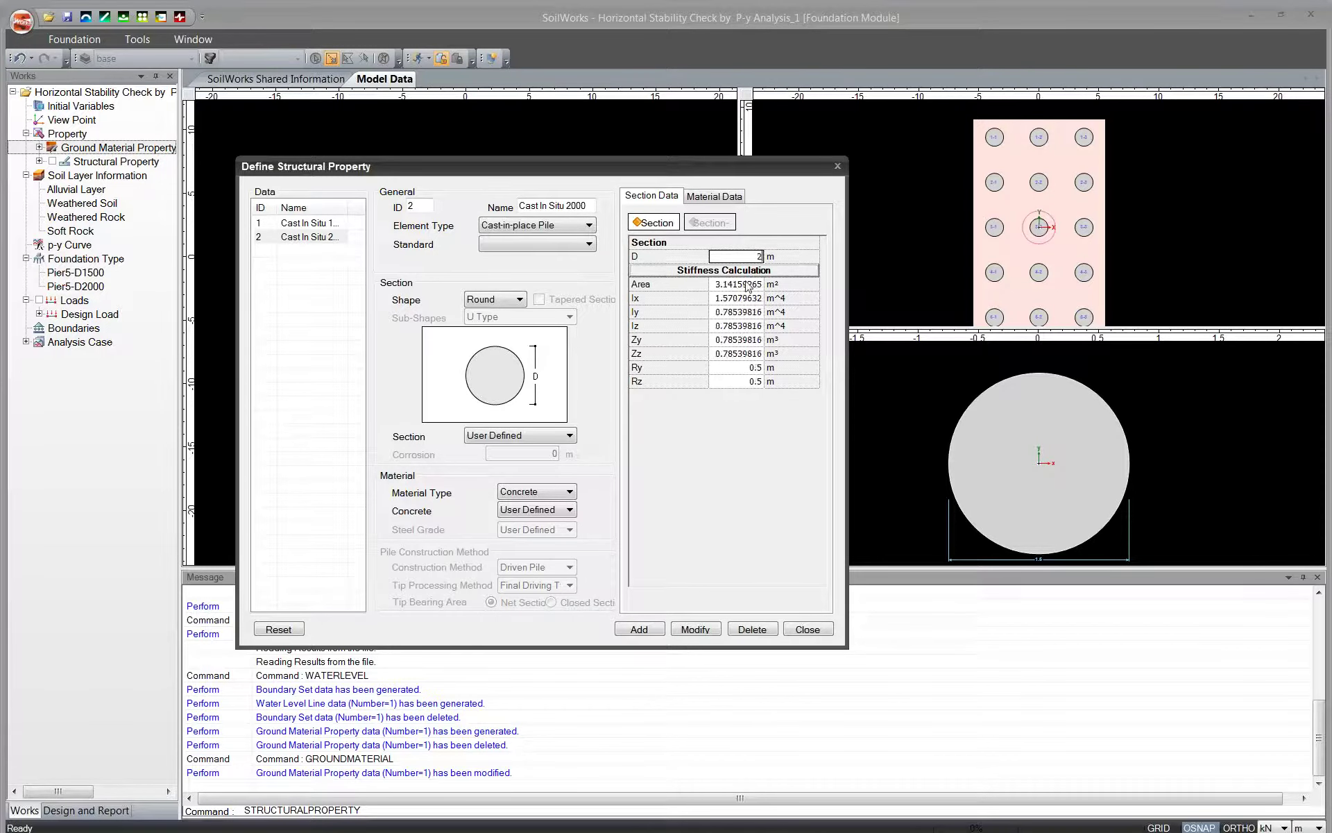
Try the Steel Pipe Pile, PHC Pile and User Defined Pile element types for the Cast In Situ 2000 property
click(582, 228)
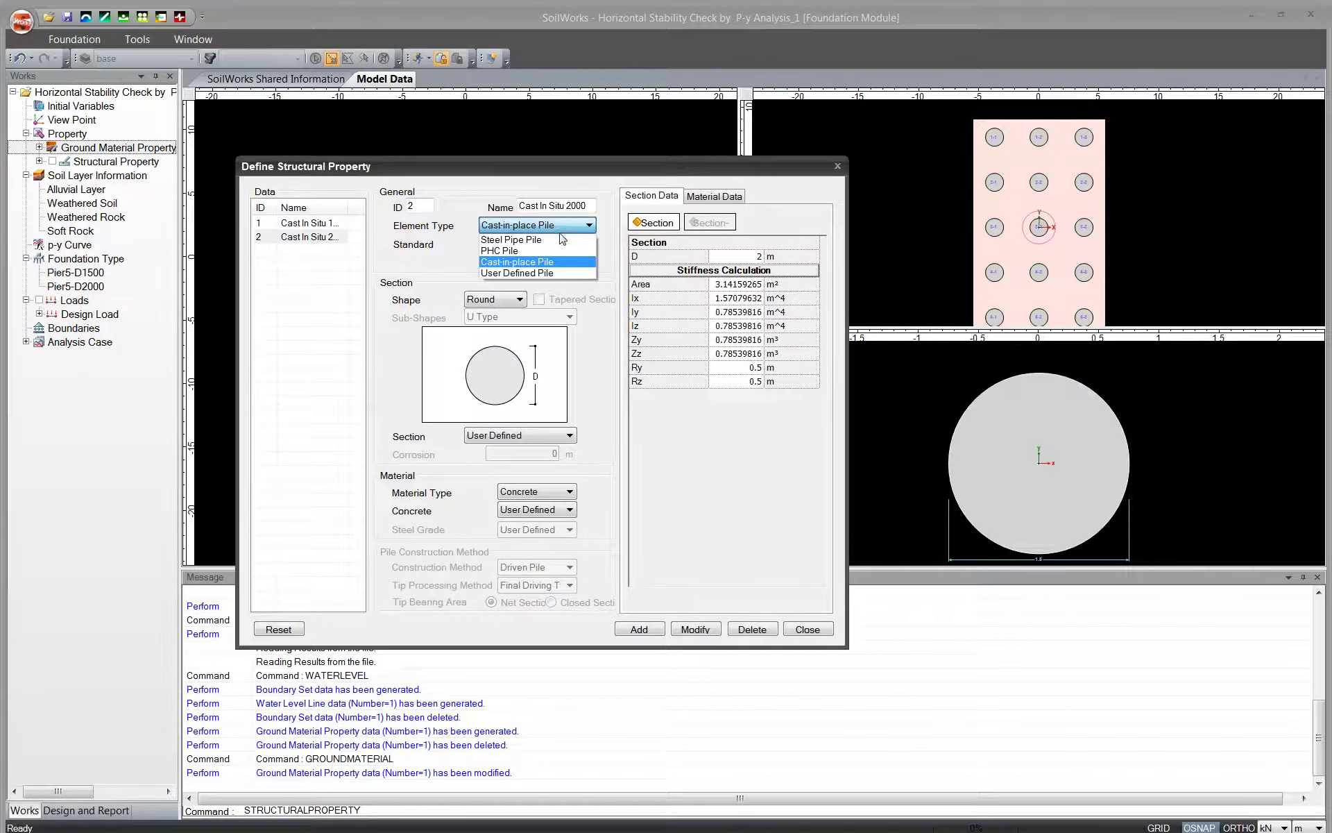
click(588, 239)
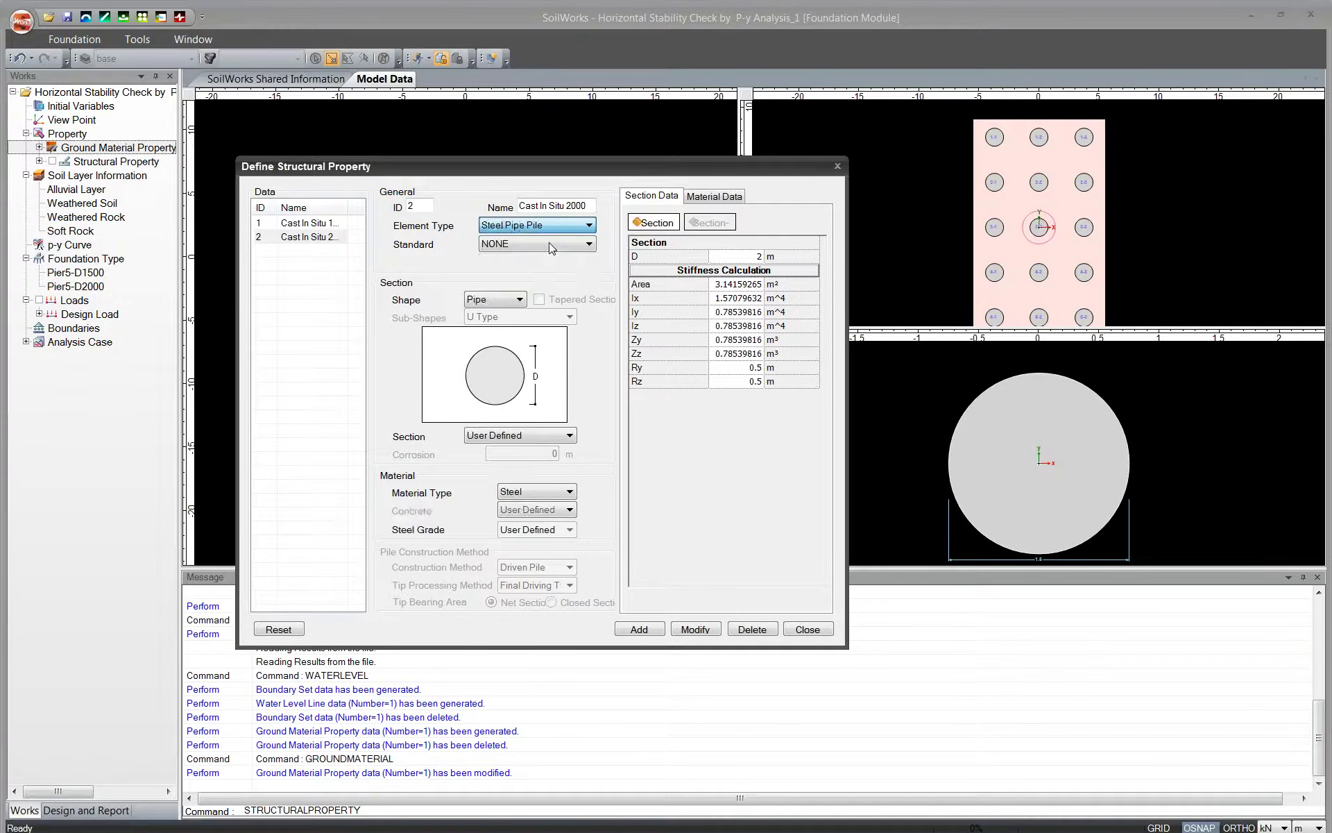
click(589, 225)
click(588, 249)
click(586, 225)
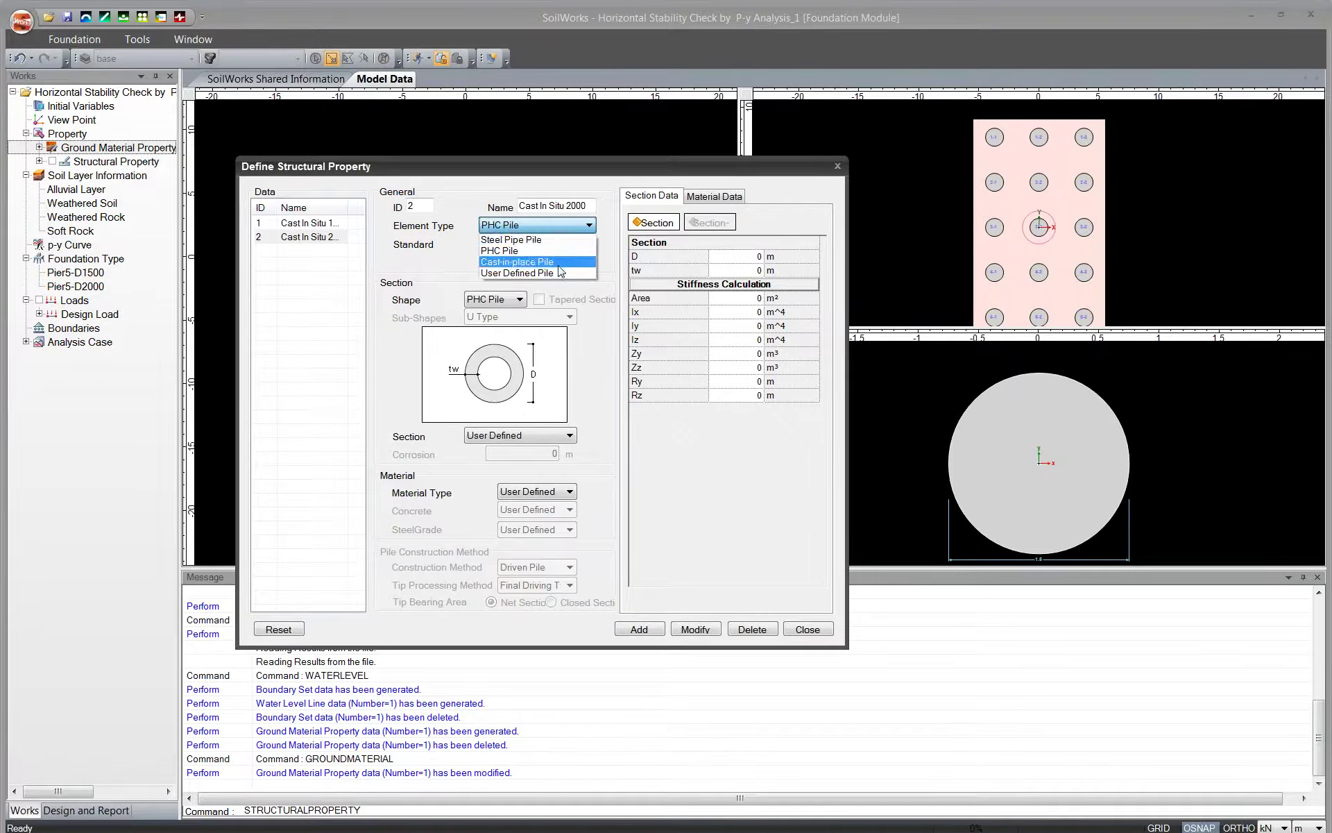
click(560, 272)
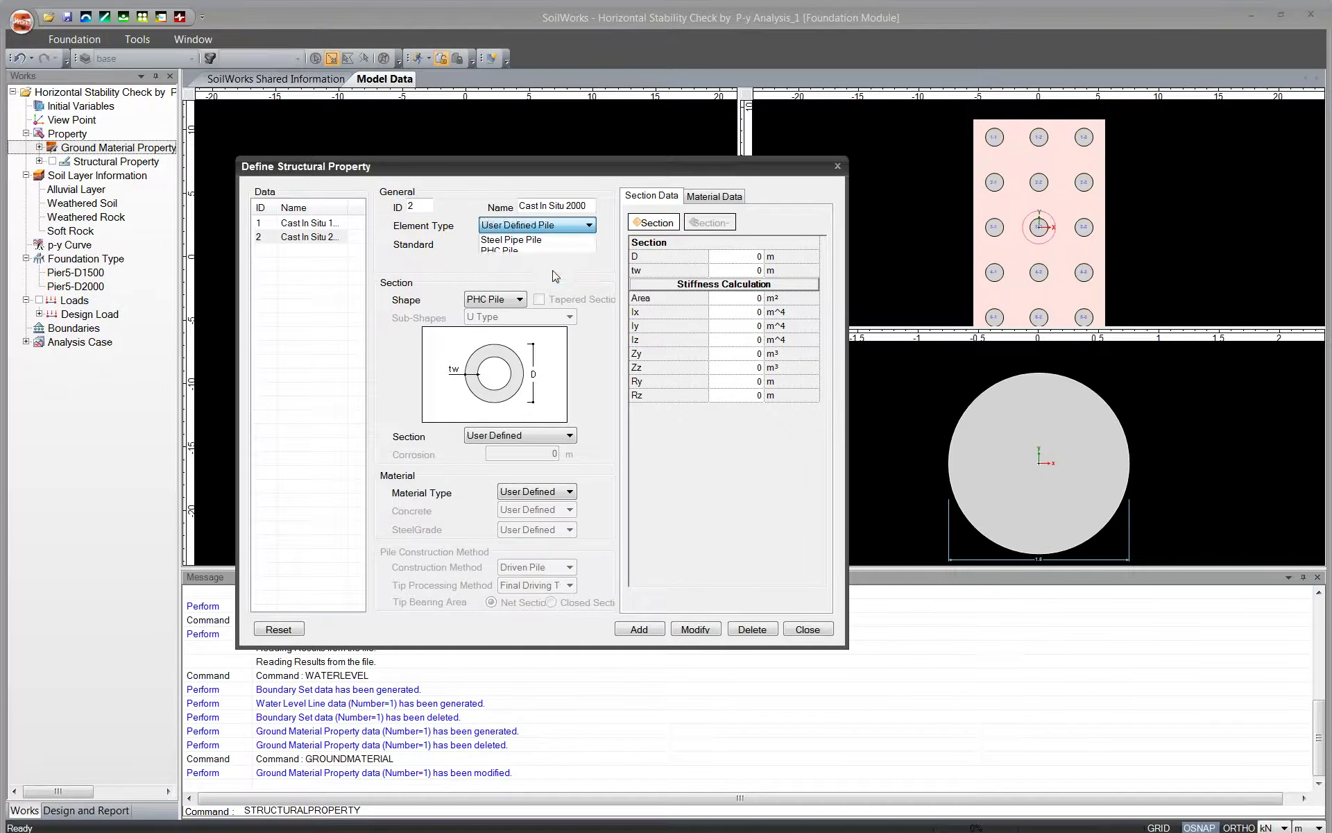
Try other section shapes, including Rectangle and User Defined, for the user-defined pile
click(520, 300)
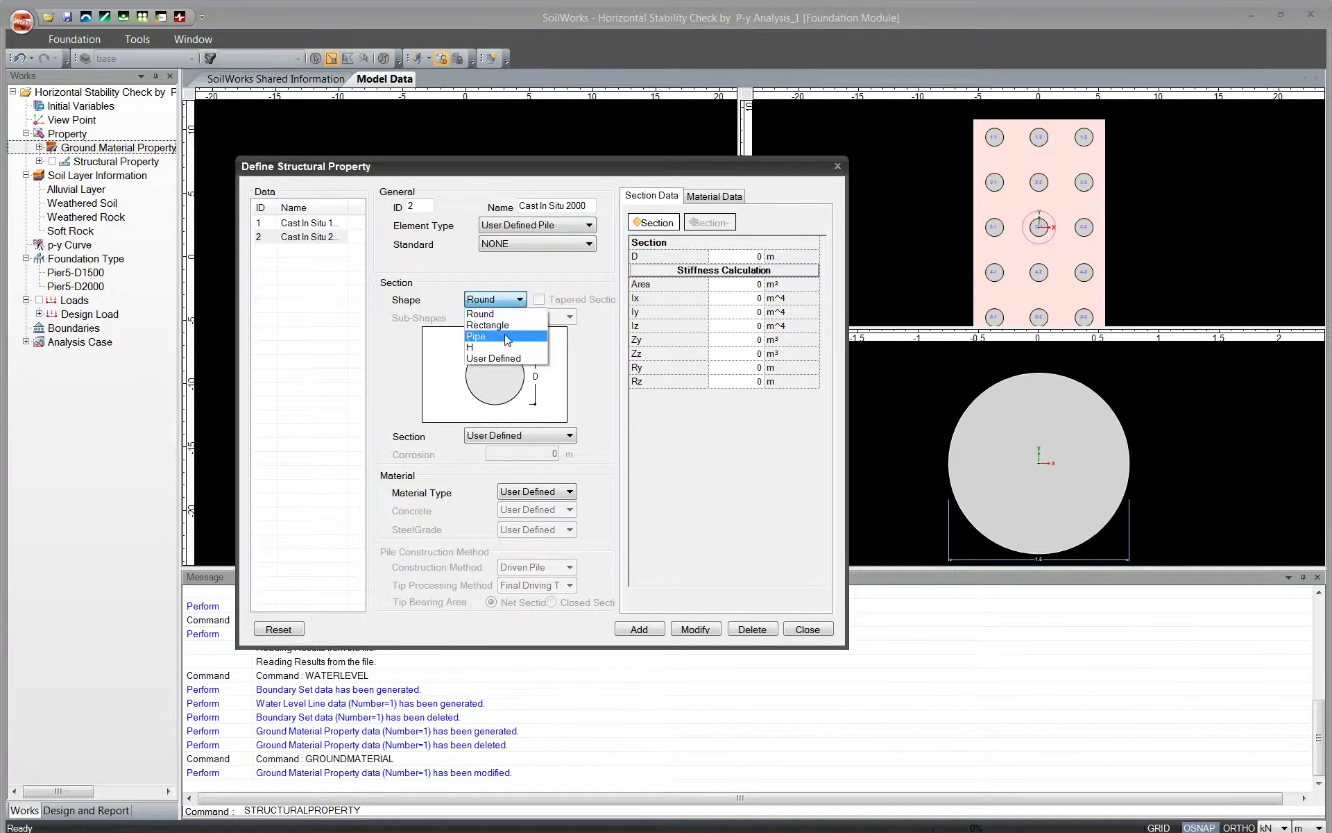
click(511, 324)
click(519, 299)
click(517, 338)
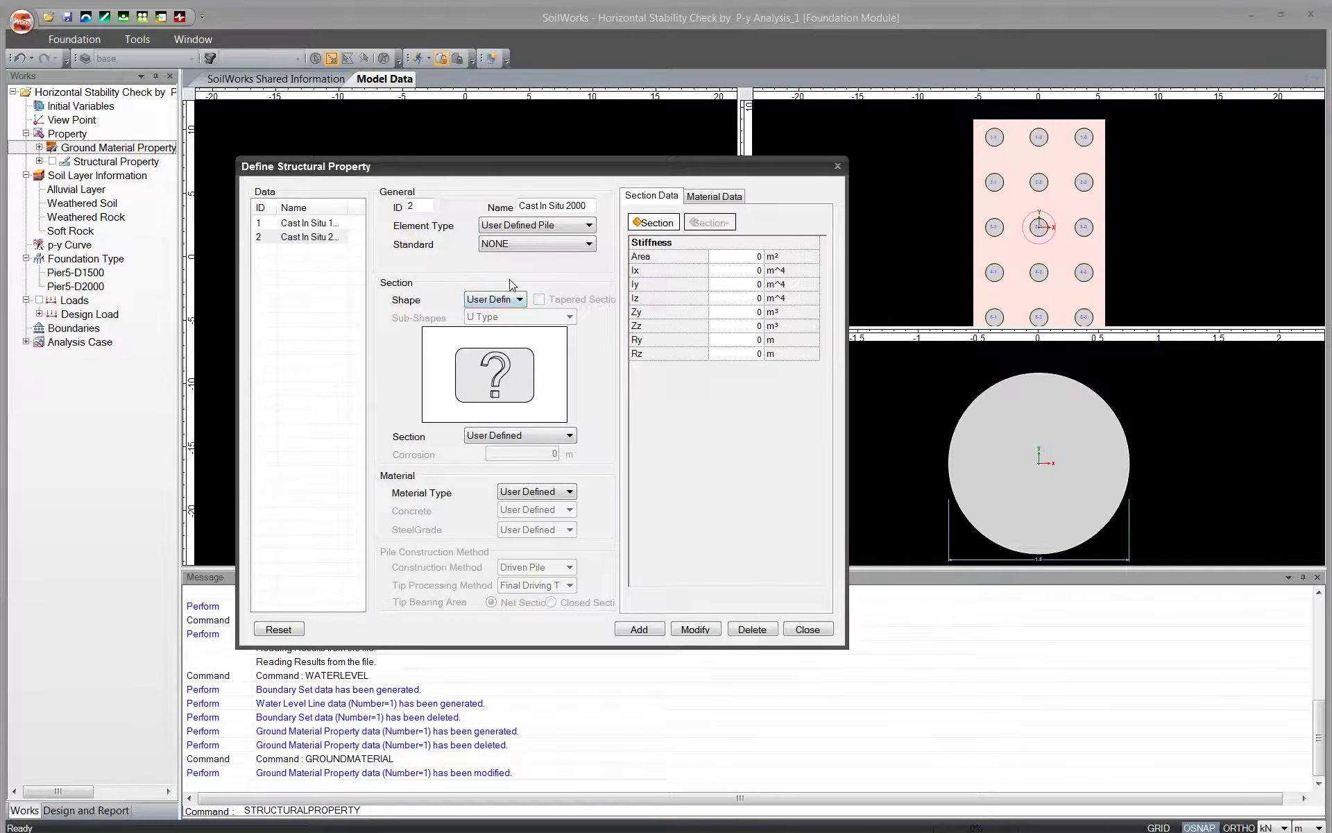
Compare the section data of the Cast In Situ 1500 and Cast In Situ 2000 piles
click(310, 224)
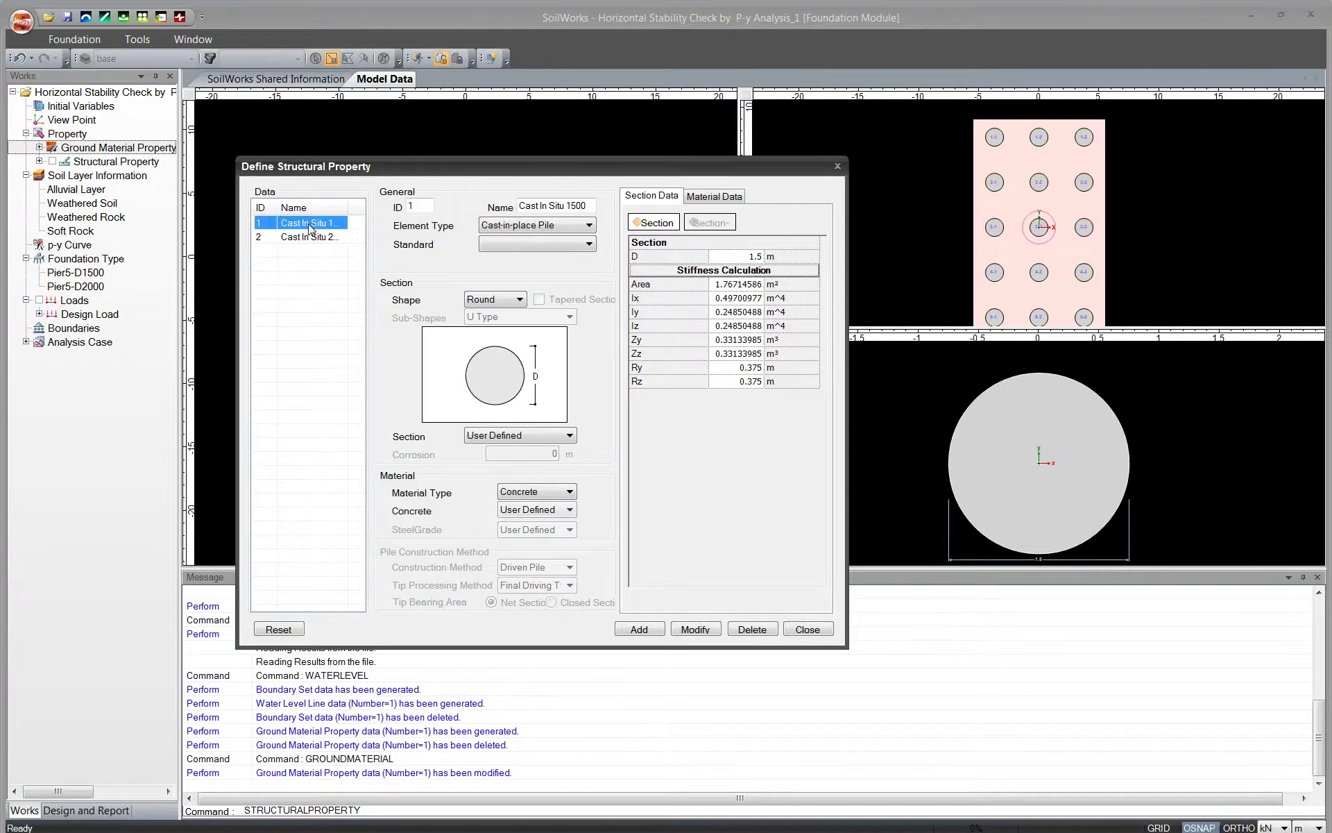
click(314, 237)
click(312, 226)
click(302, 238)
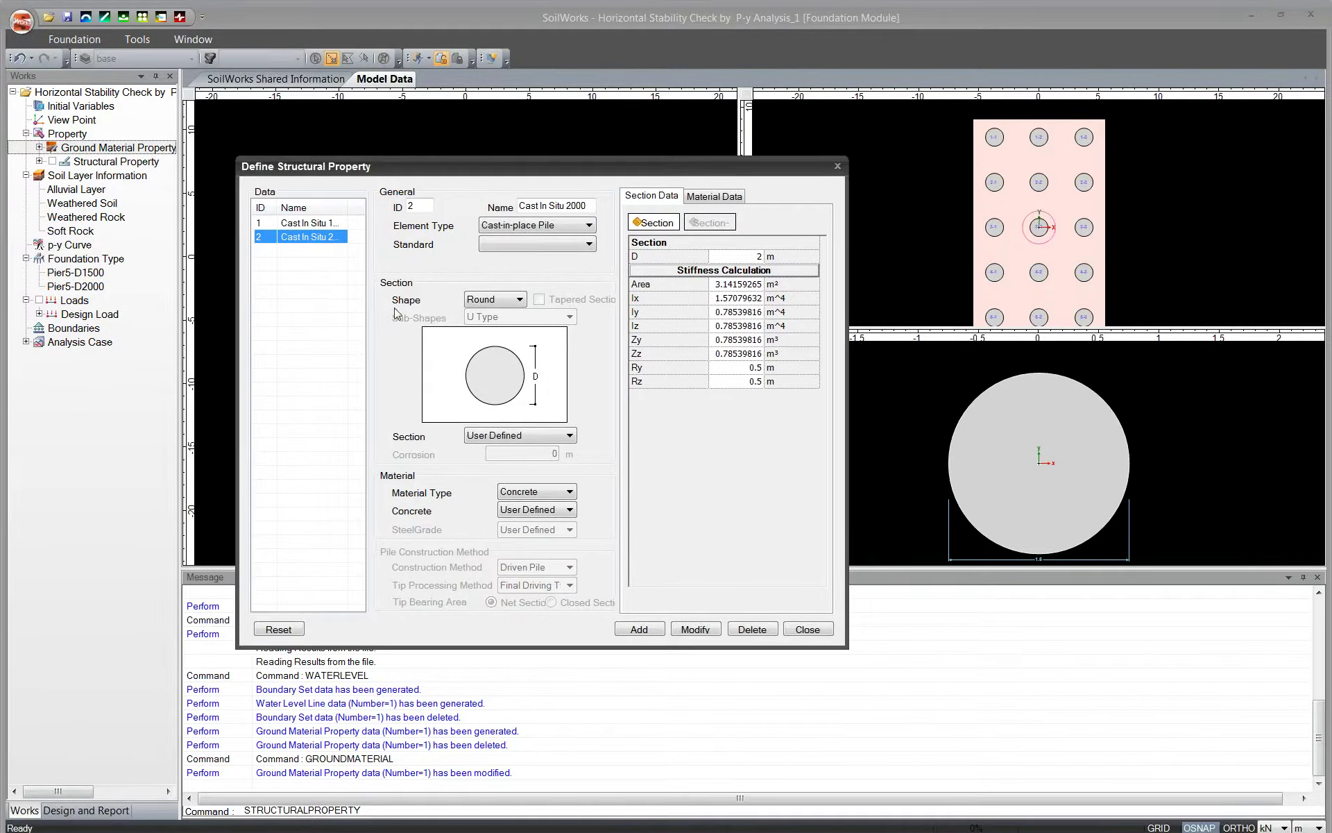
Examine the Cast In Situ 2000 pile's concrete material data, including its modulus of elasticity, and close the structural property definitions
click(721, 200)
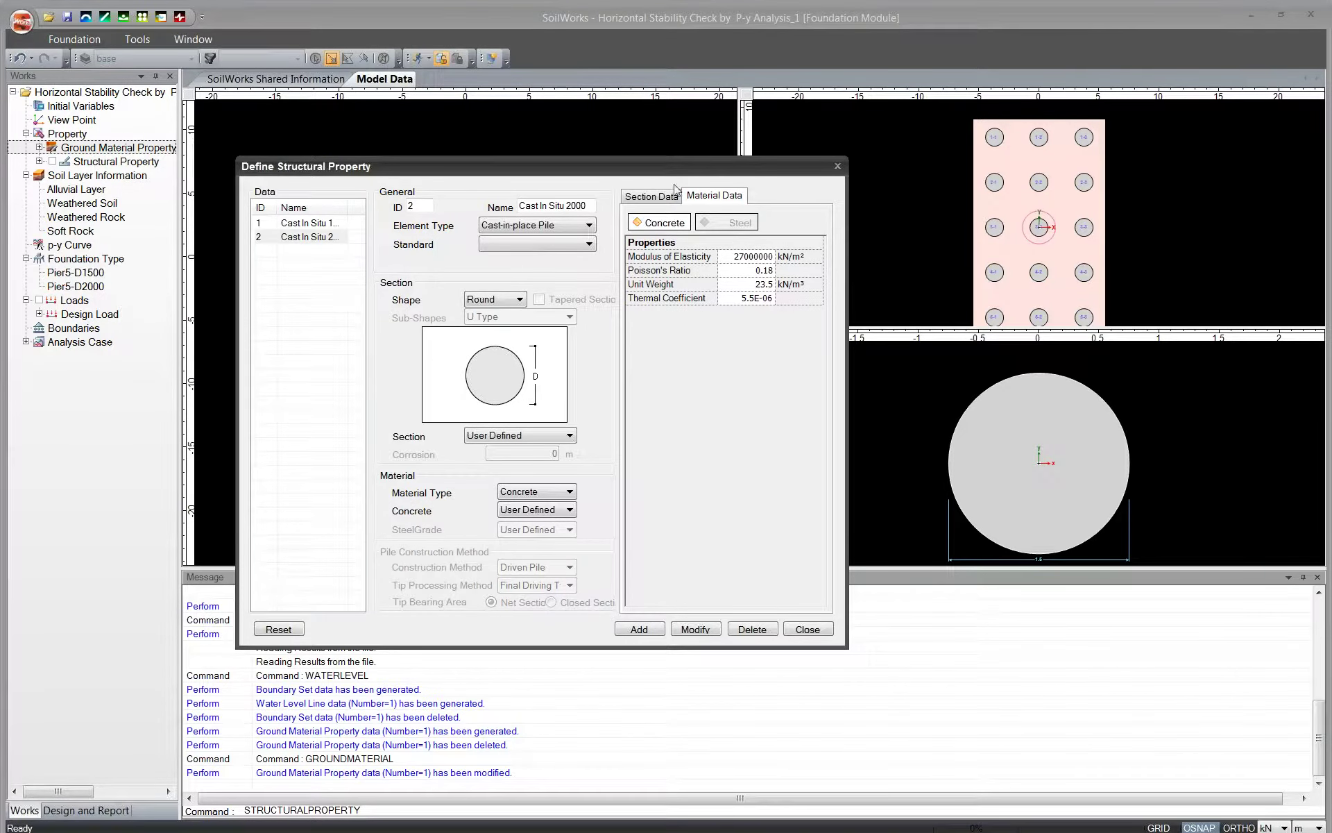
click(723, 258)
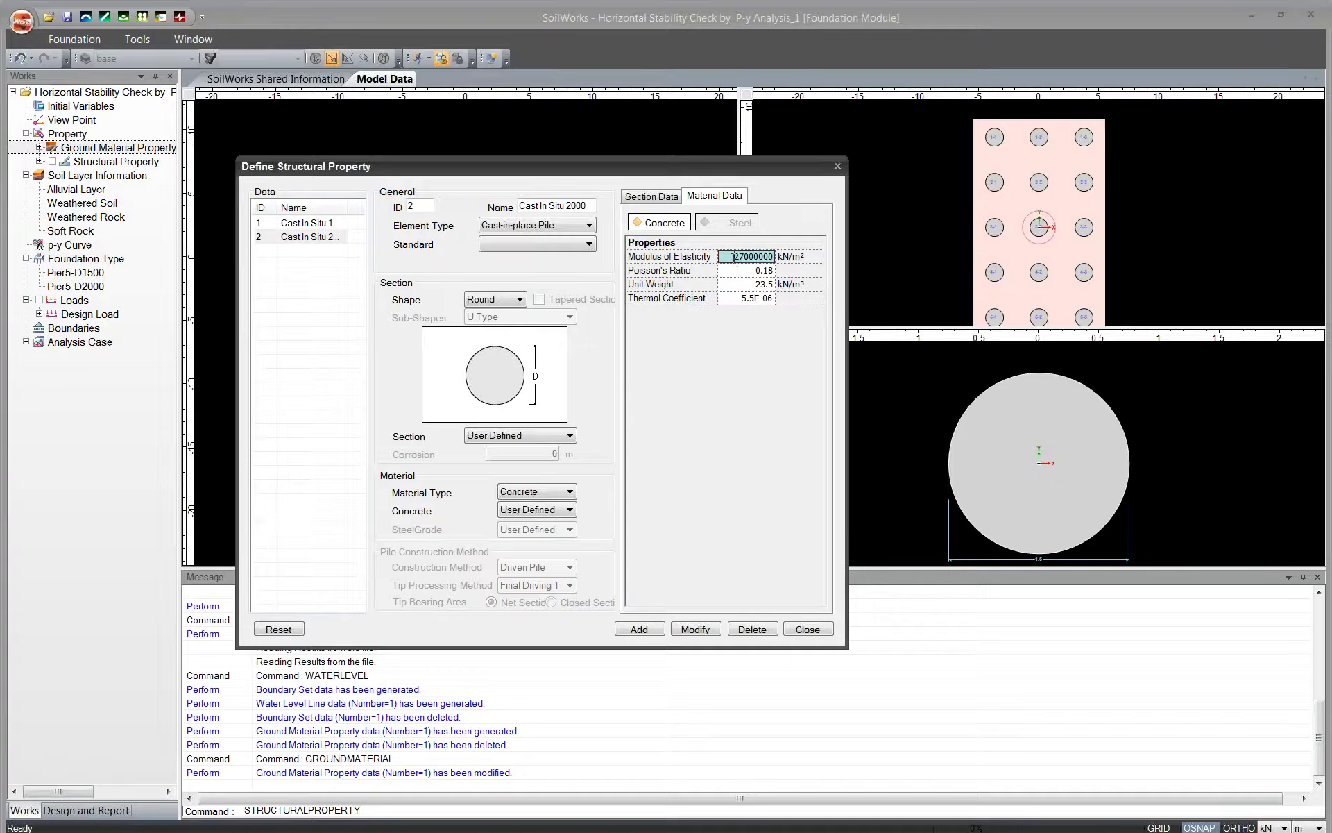
click(678, 223)
click(804, 629)
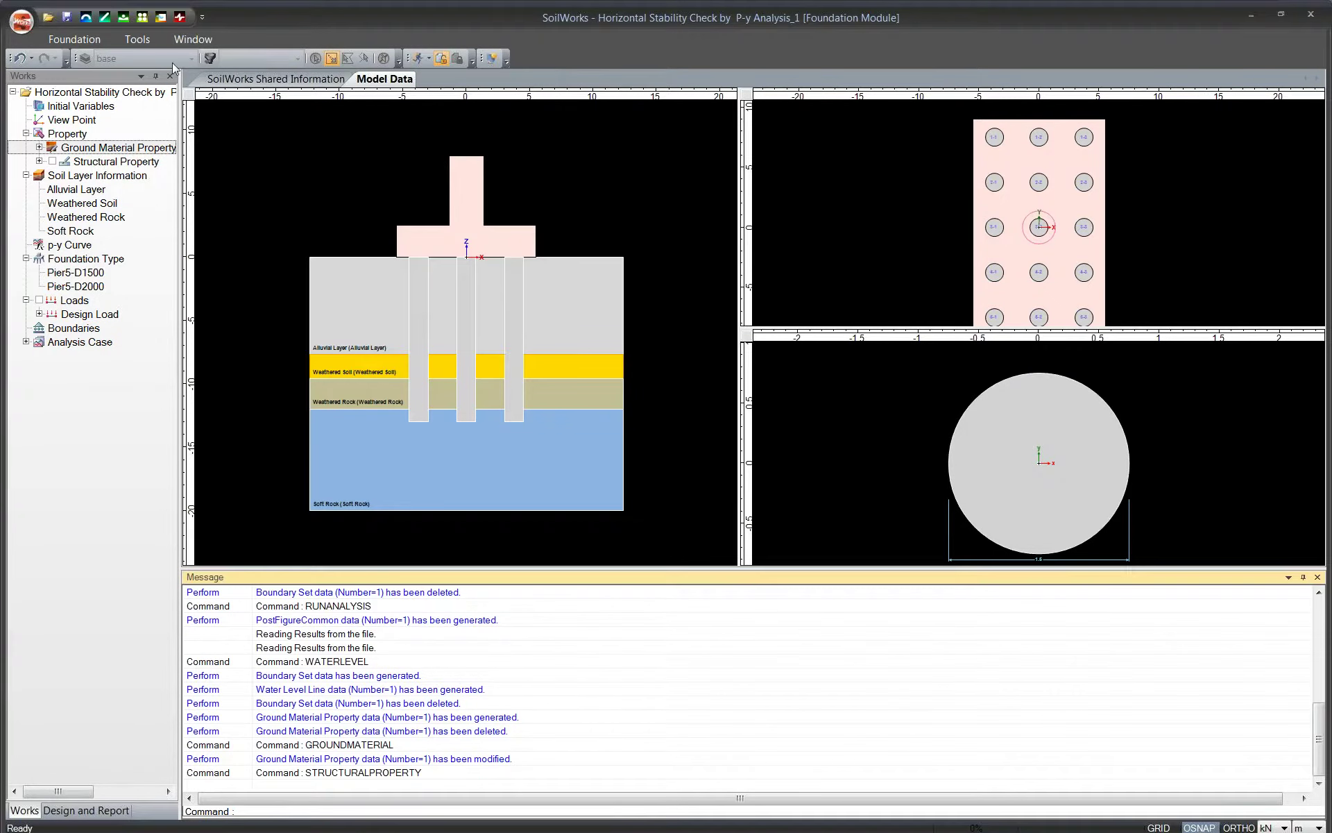
Open the soil layer information, examine each layer's depth and assigned ground material, and close it
click(75, 38)
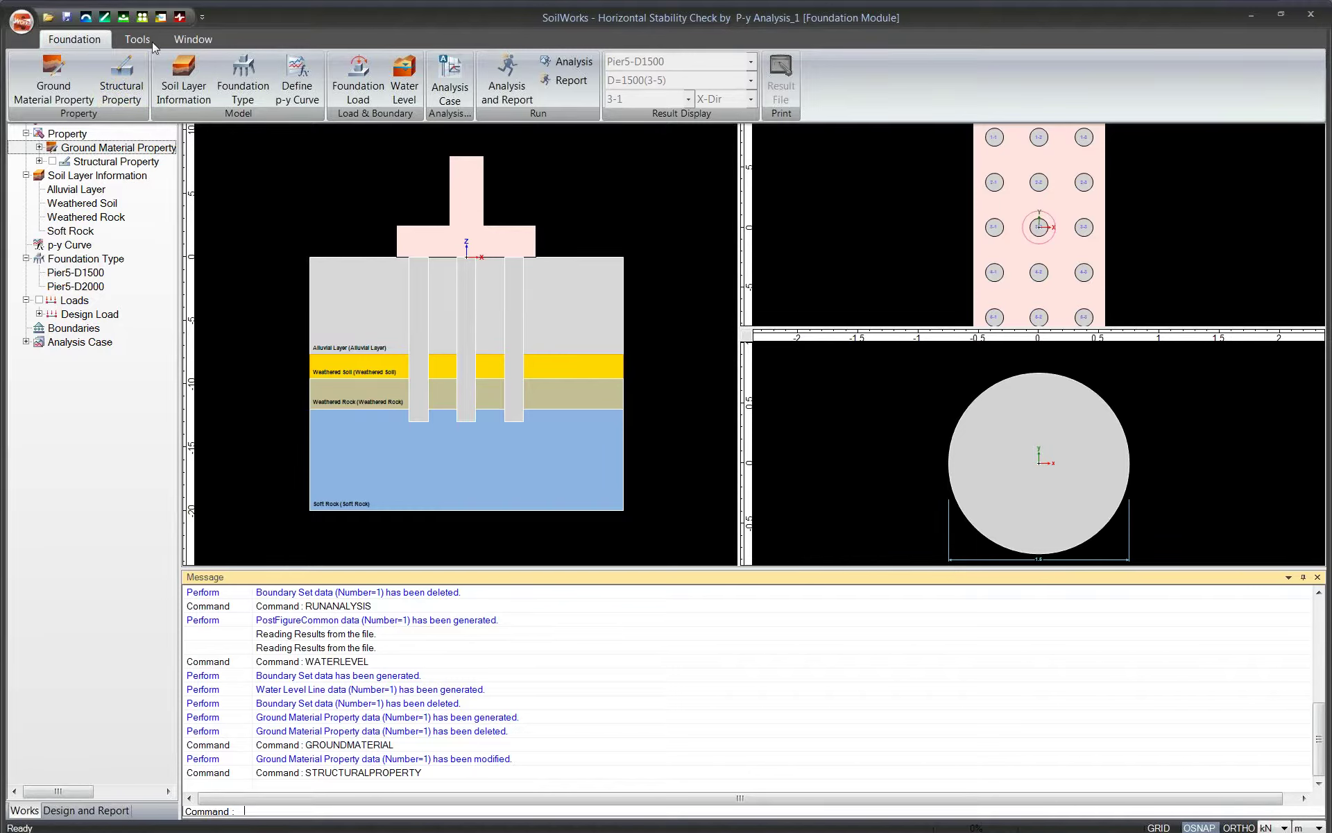
click(180, 75)
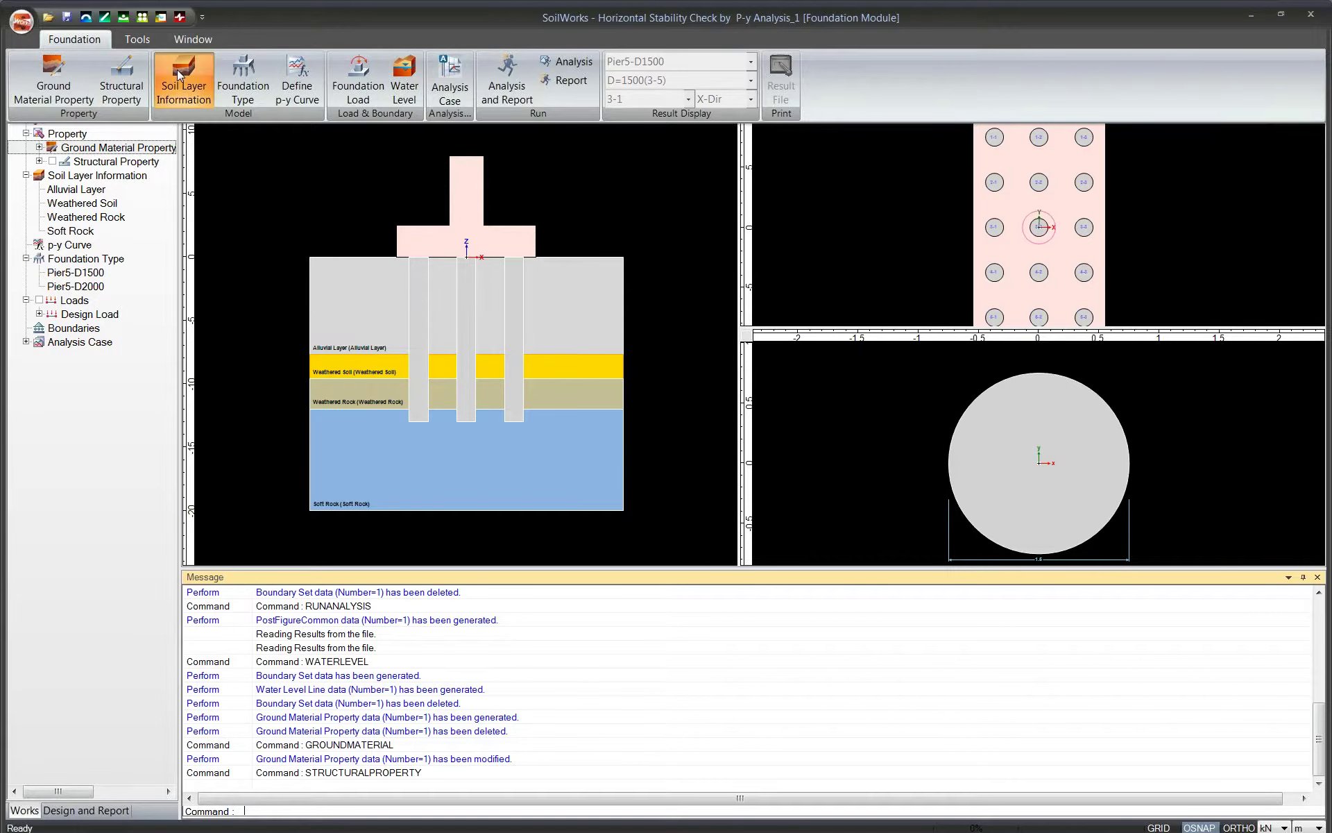
drag(200, 69, 818, 184)
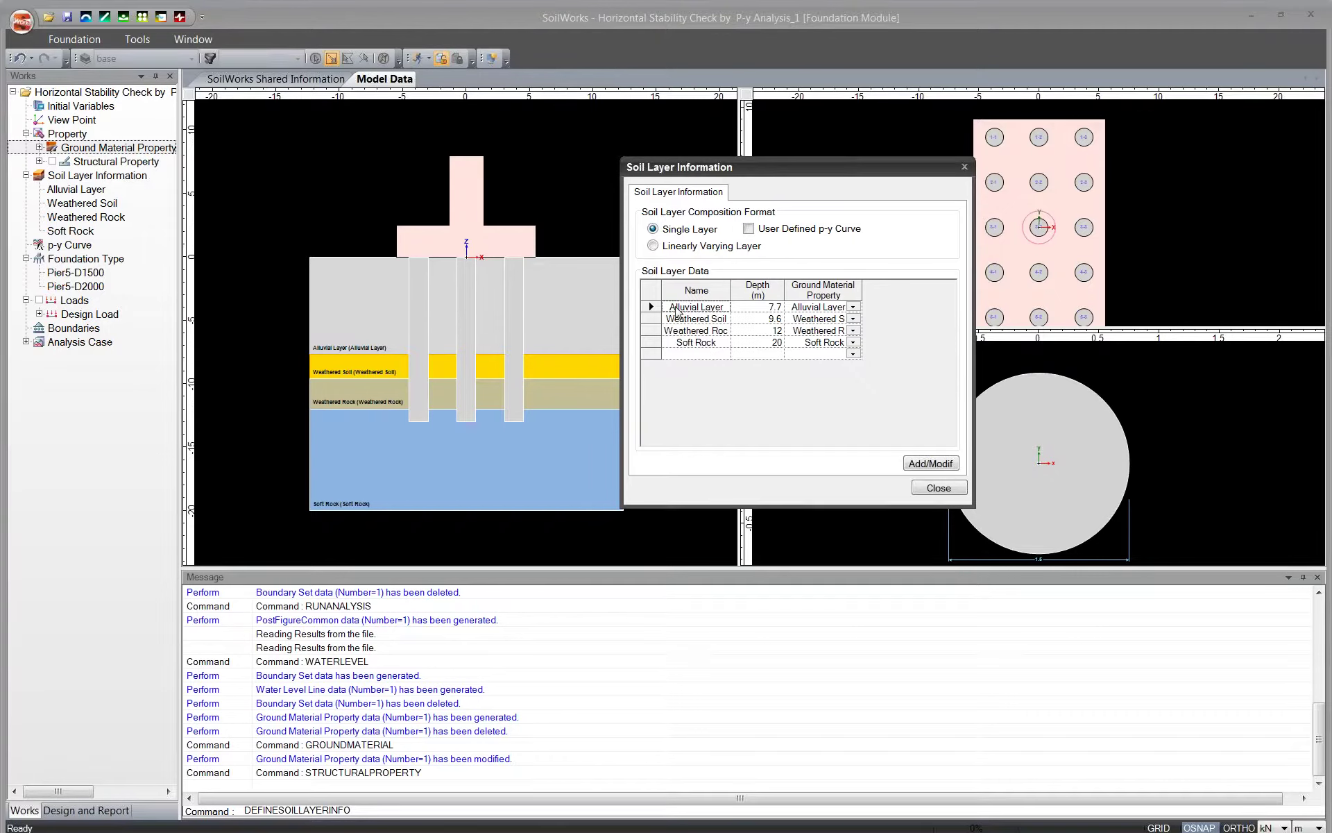
click(687, 354)
click(930, 489)
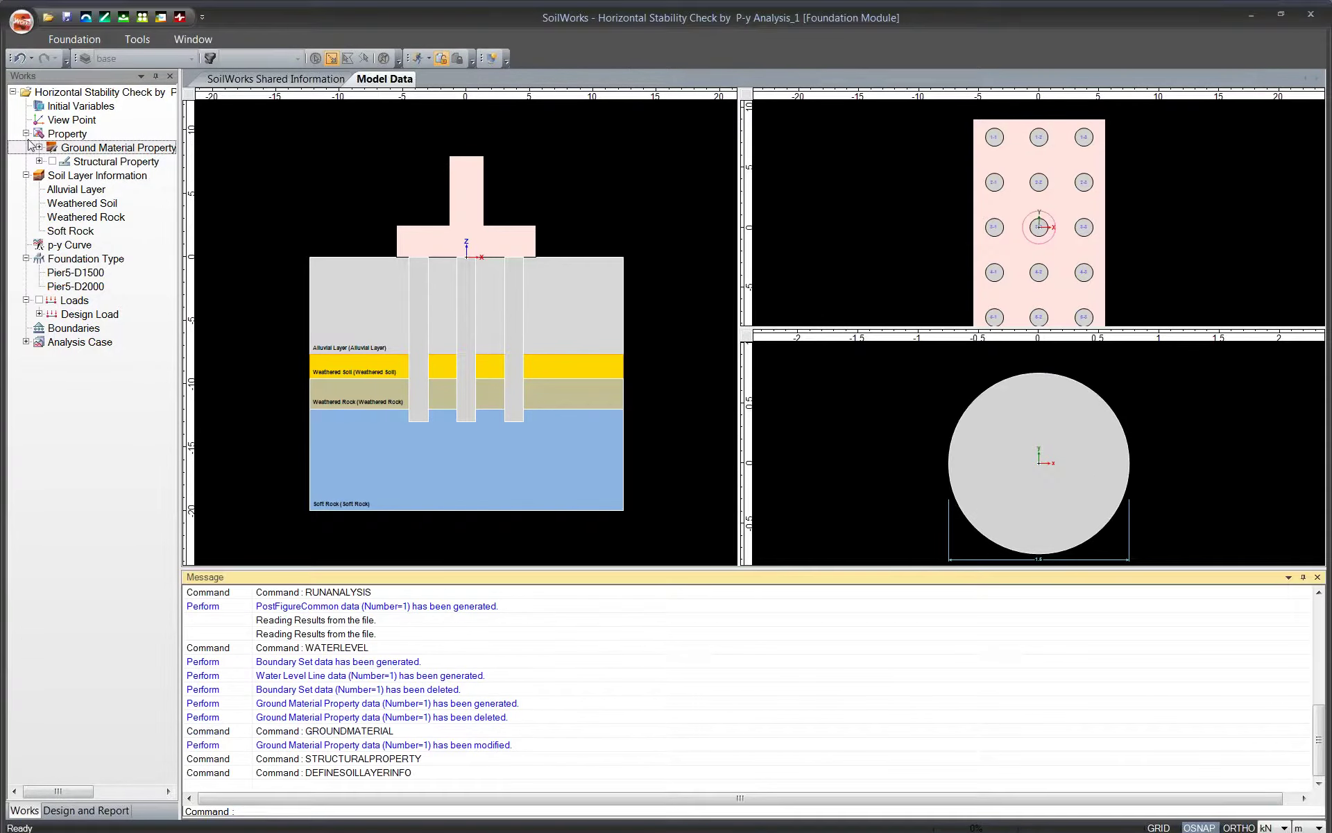
Open the foundation type definitions and examine the footing size and pile layout of Pier5-D1500 and Pier5-D2000
click(78, 39)
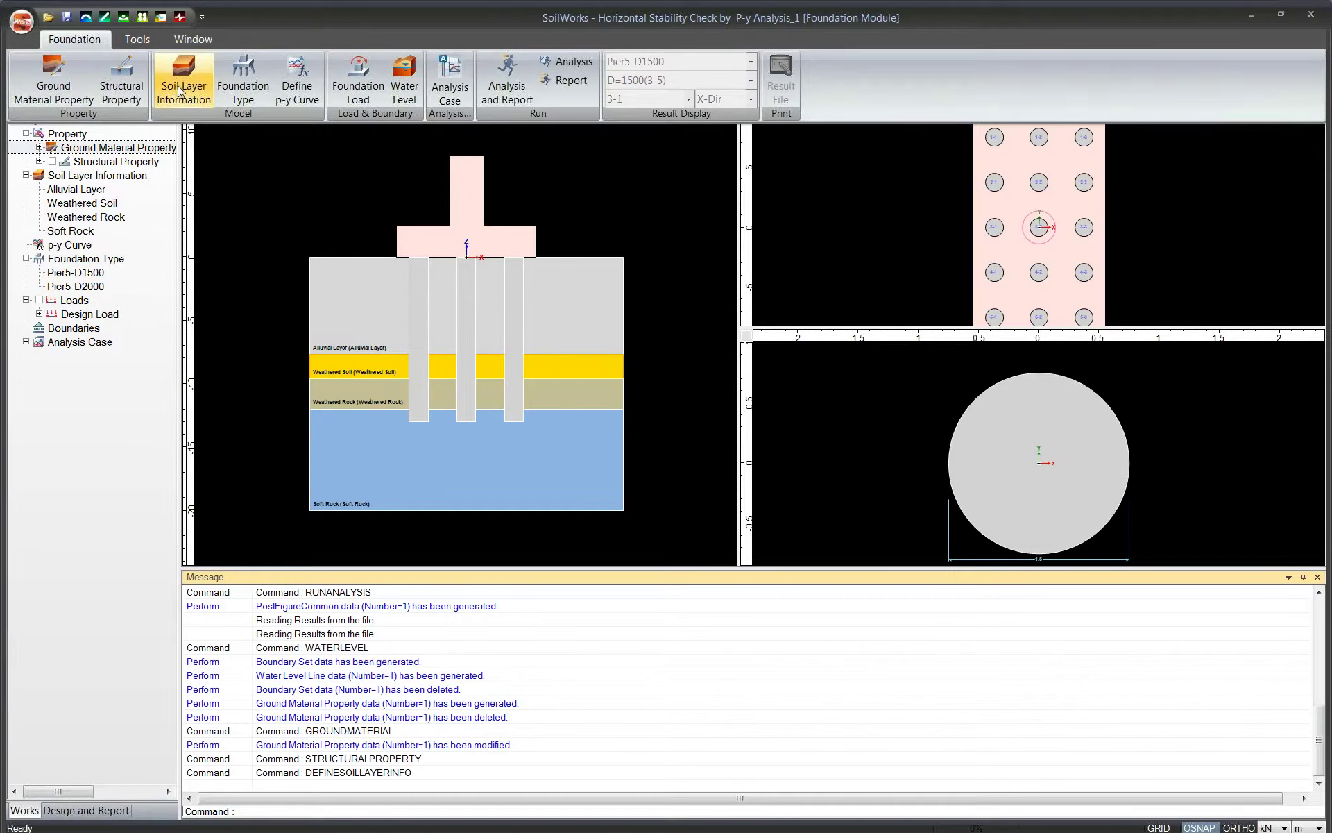
click(241, 99)
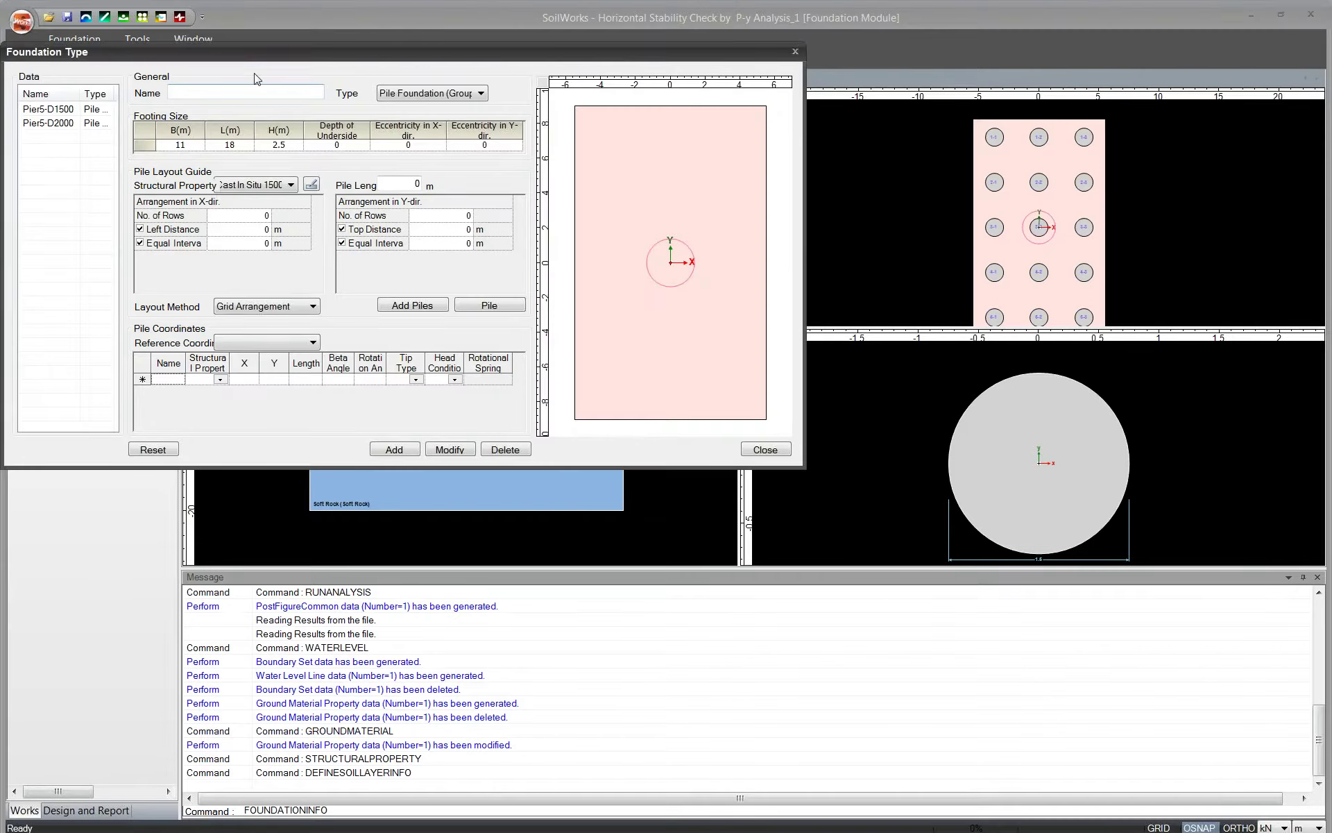
drag(260, 57, 440, 156)
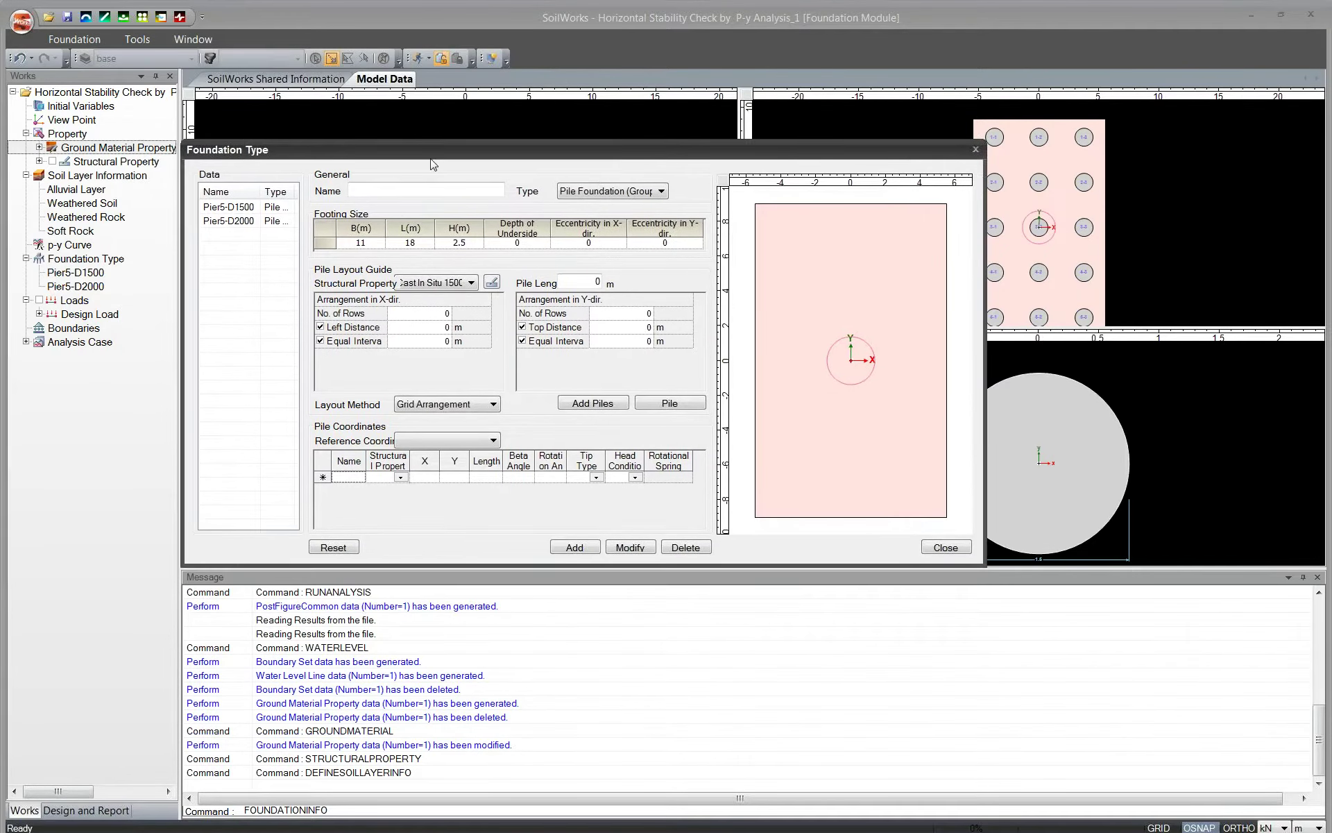
click(227, 208)
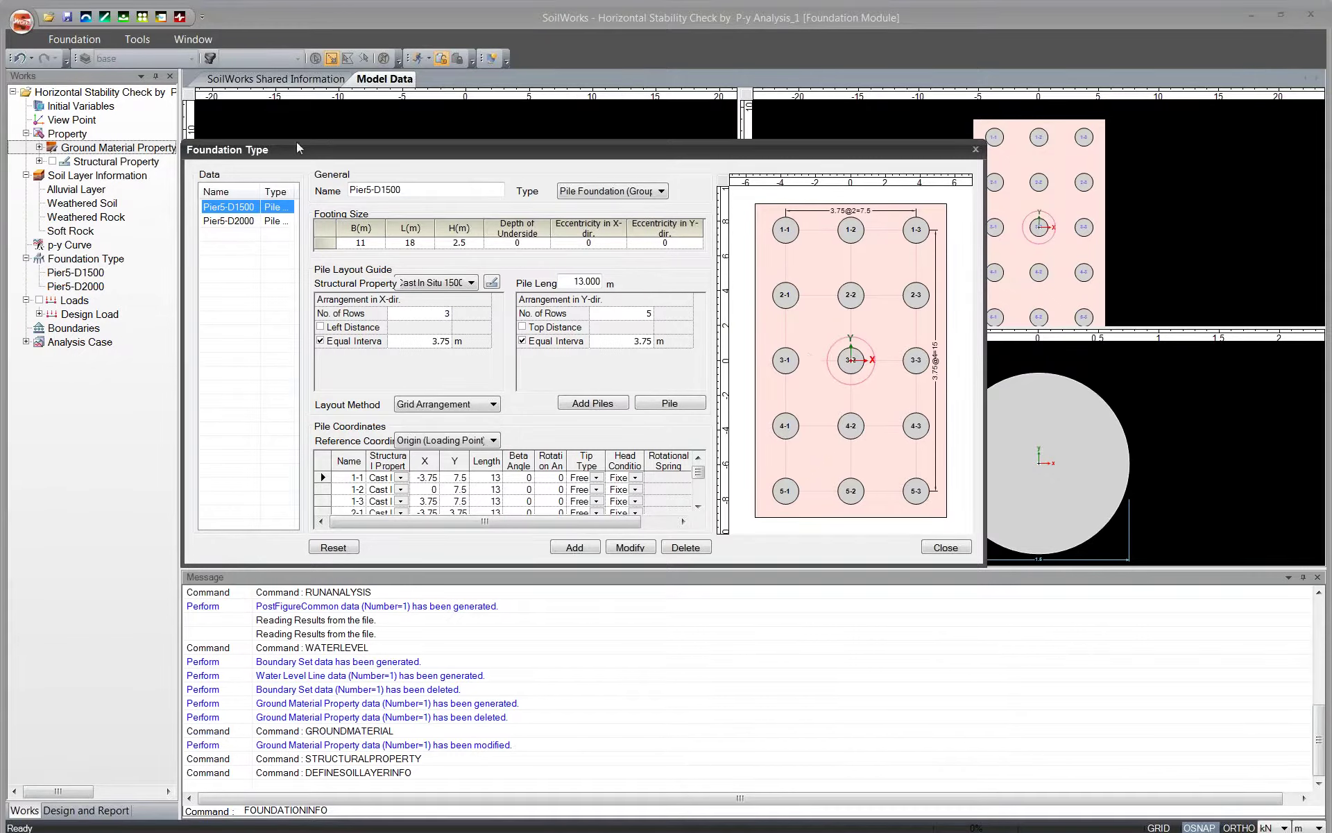
click(239, 223)
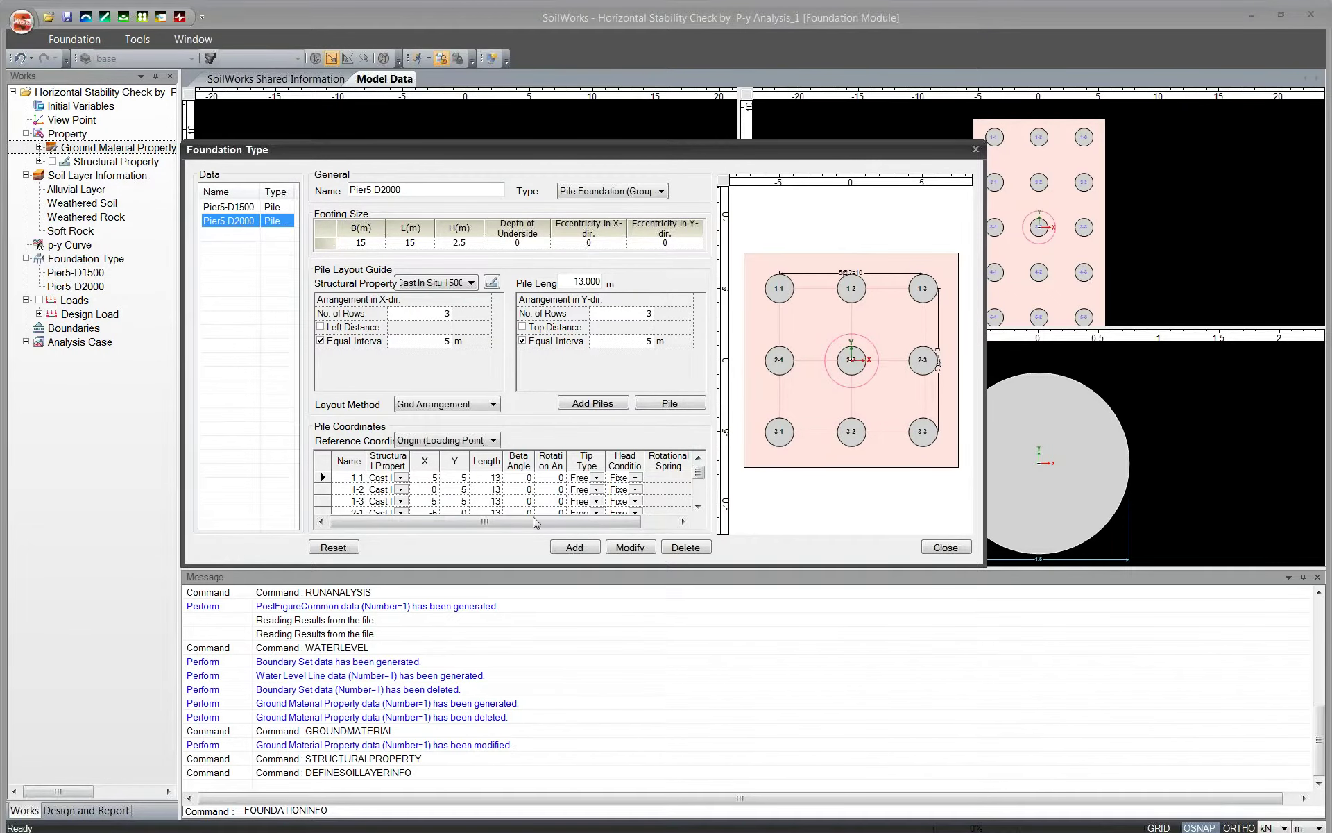
Highlight individual outer piles in the Pier5-D2000 layout to match them with their rows in the pile coordinates
click(698, 506)
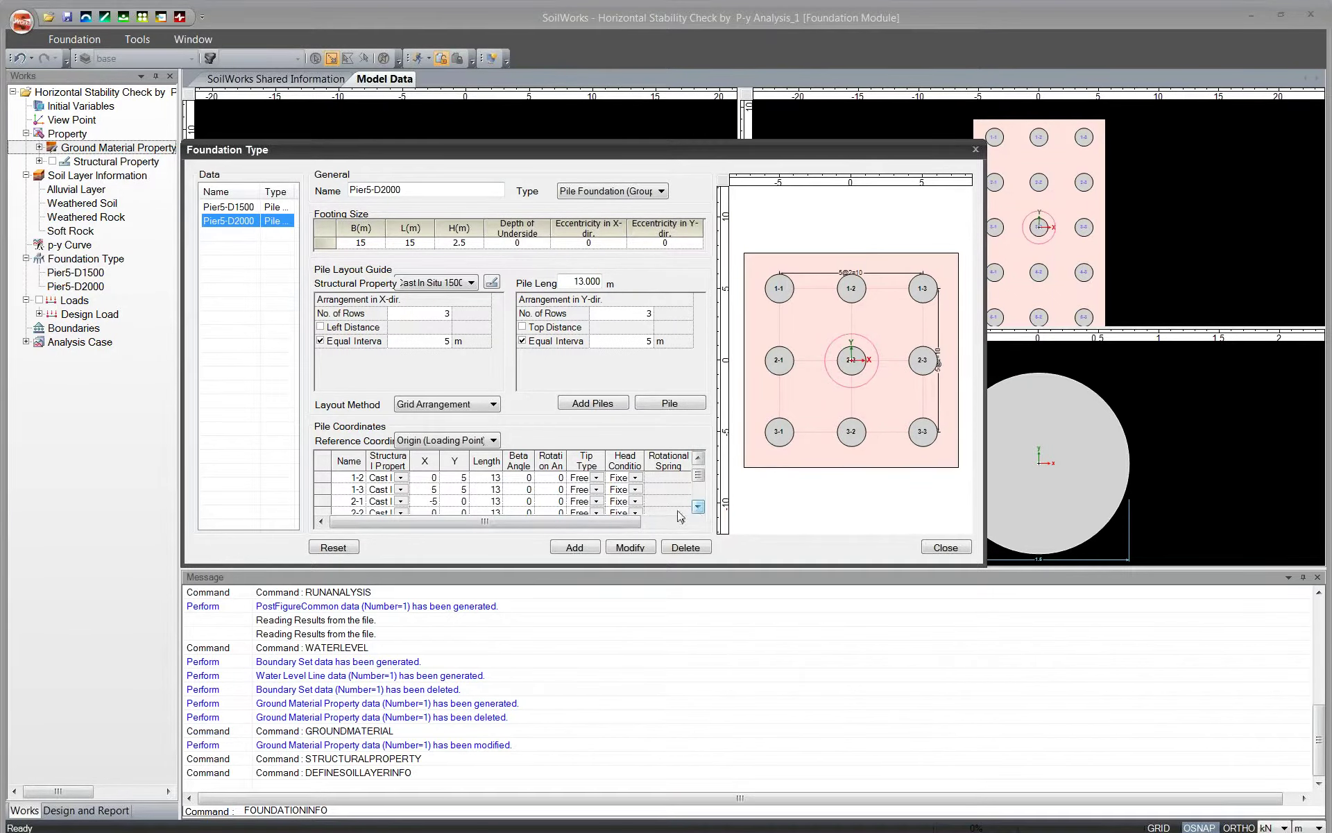
click(778, 367)
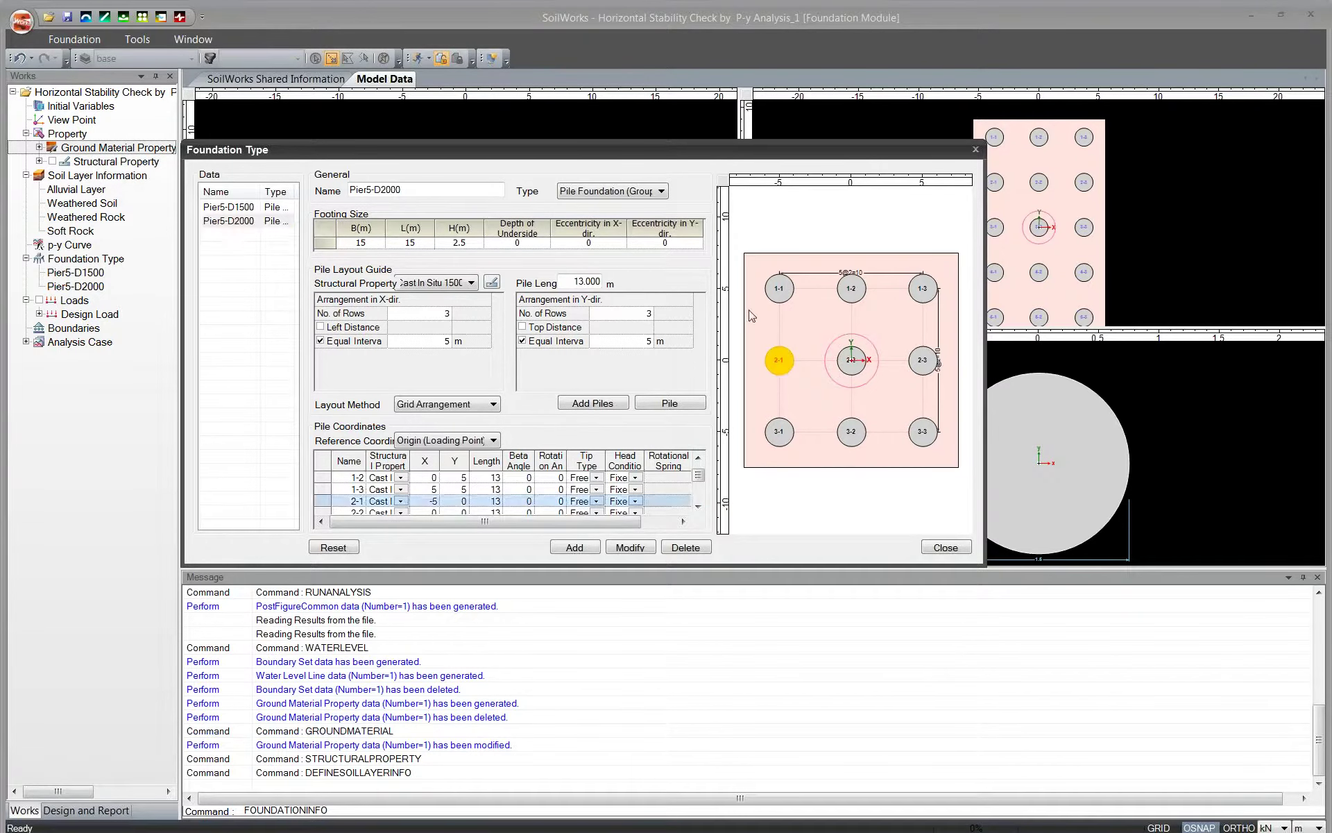
click(773, 292)
click(846, 291)
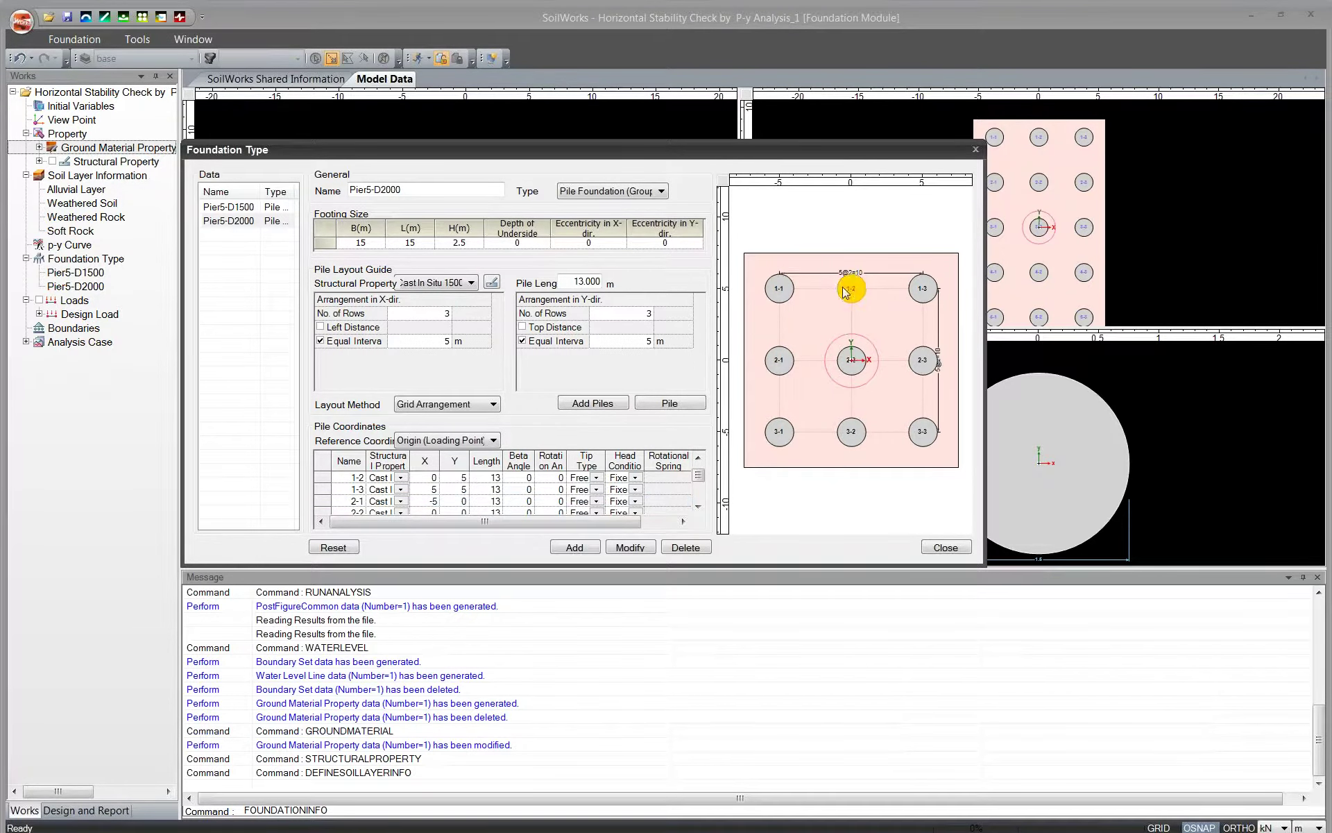
click(851, 292)
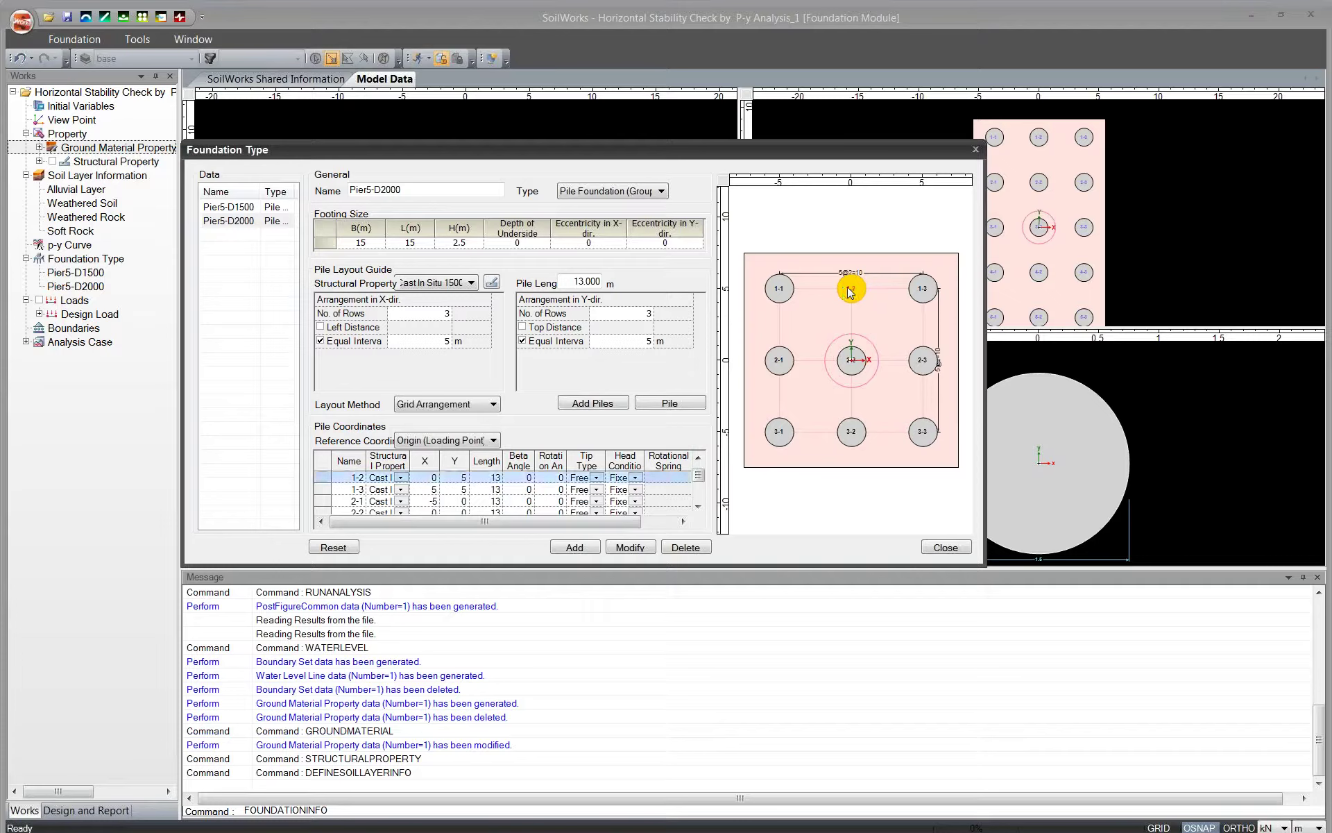
click(918, 296)
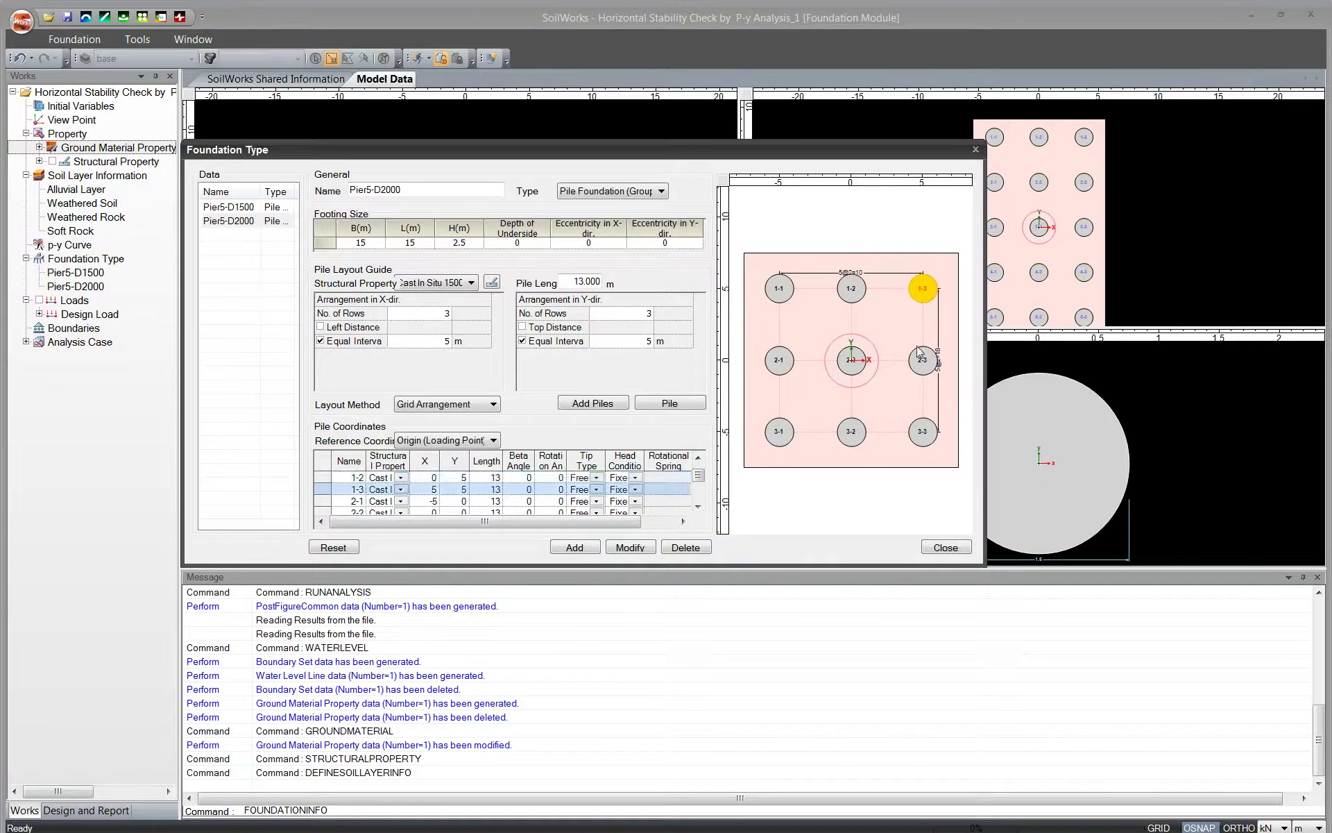
click(922, 364)
click(928, 437)
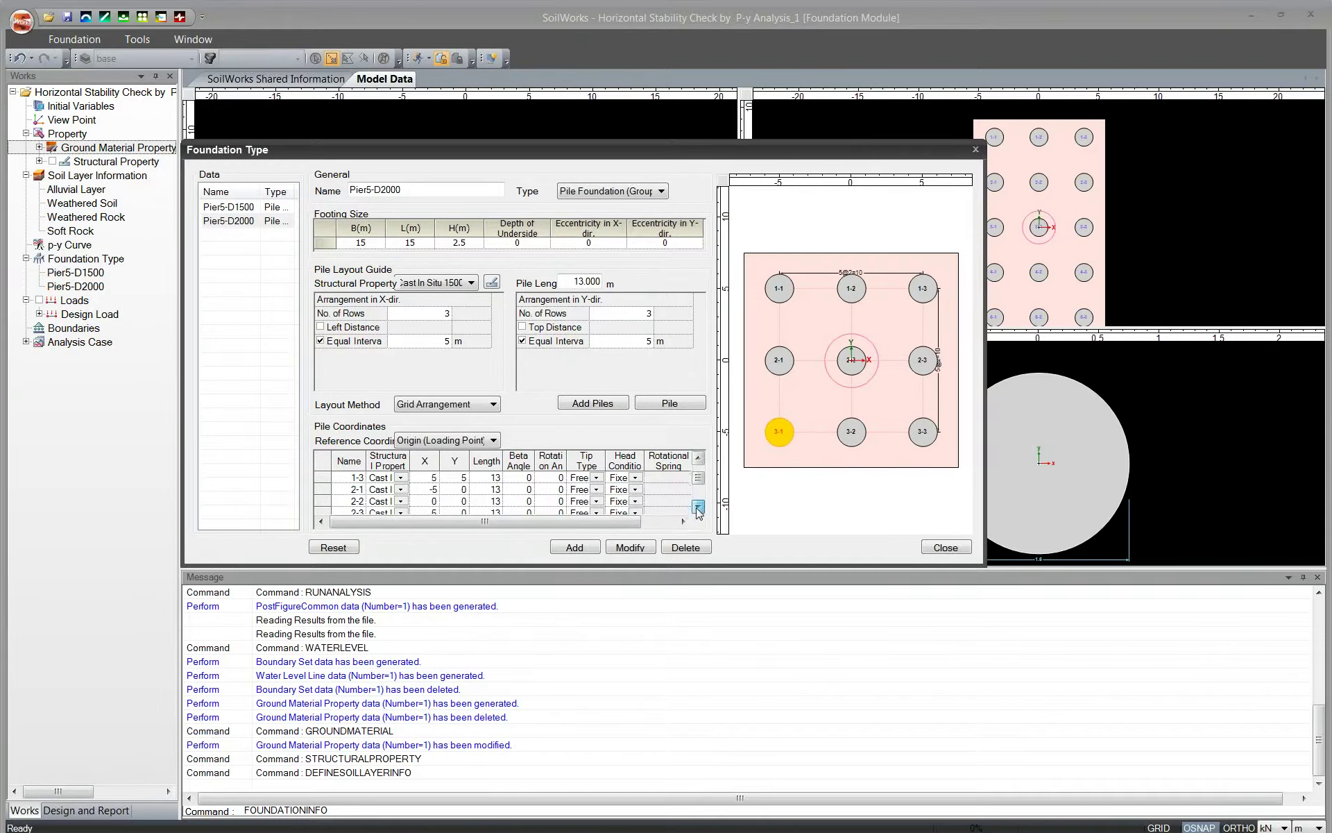
Review the tip type and head condition options of pile 3-2, keeping Free End and Fixed End
scroll(698, 499, down, 3)
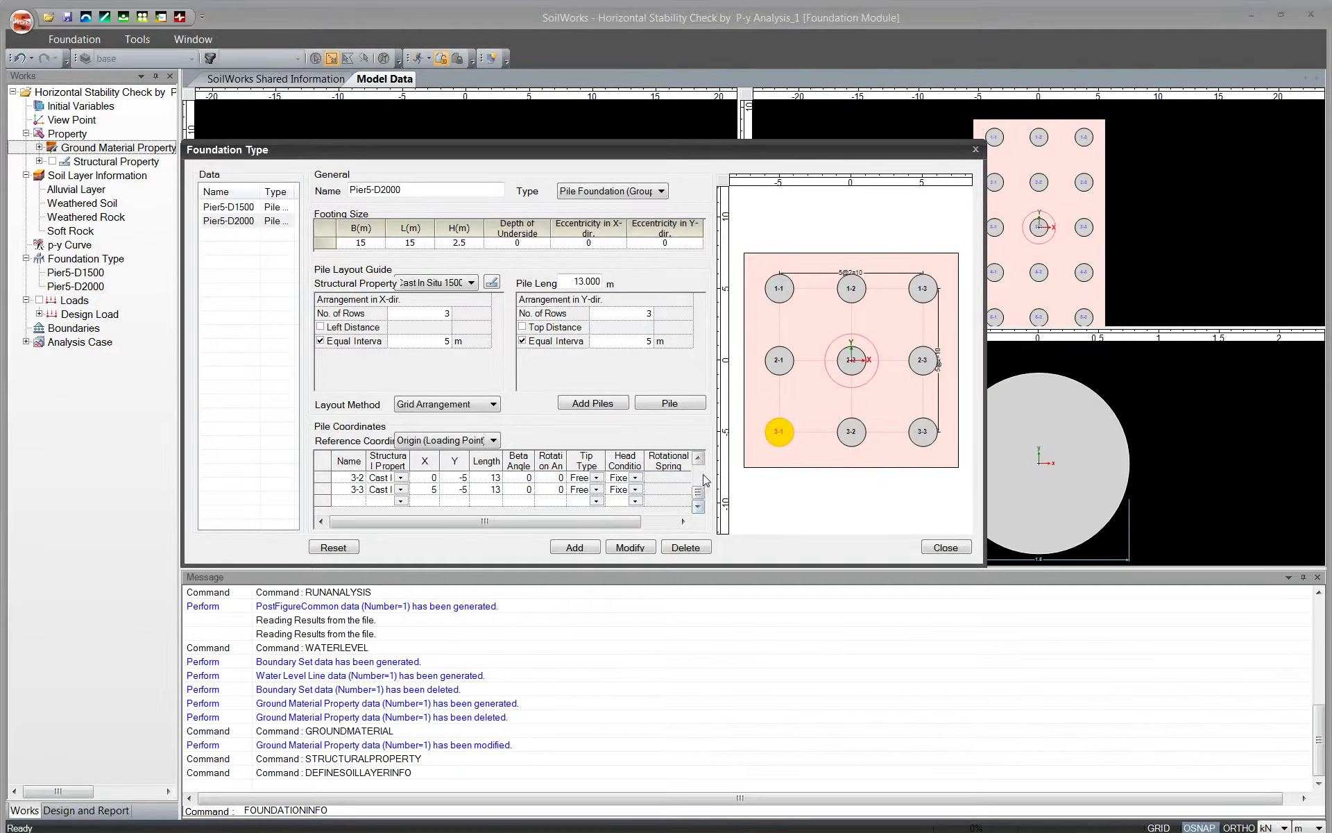
click(597, 479)
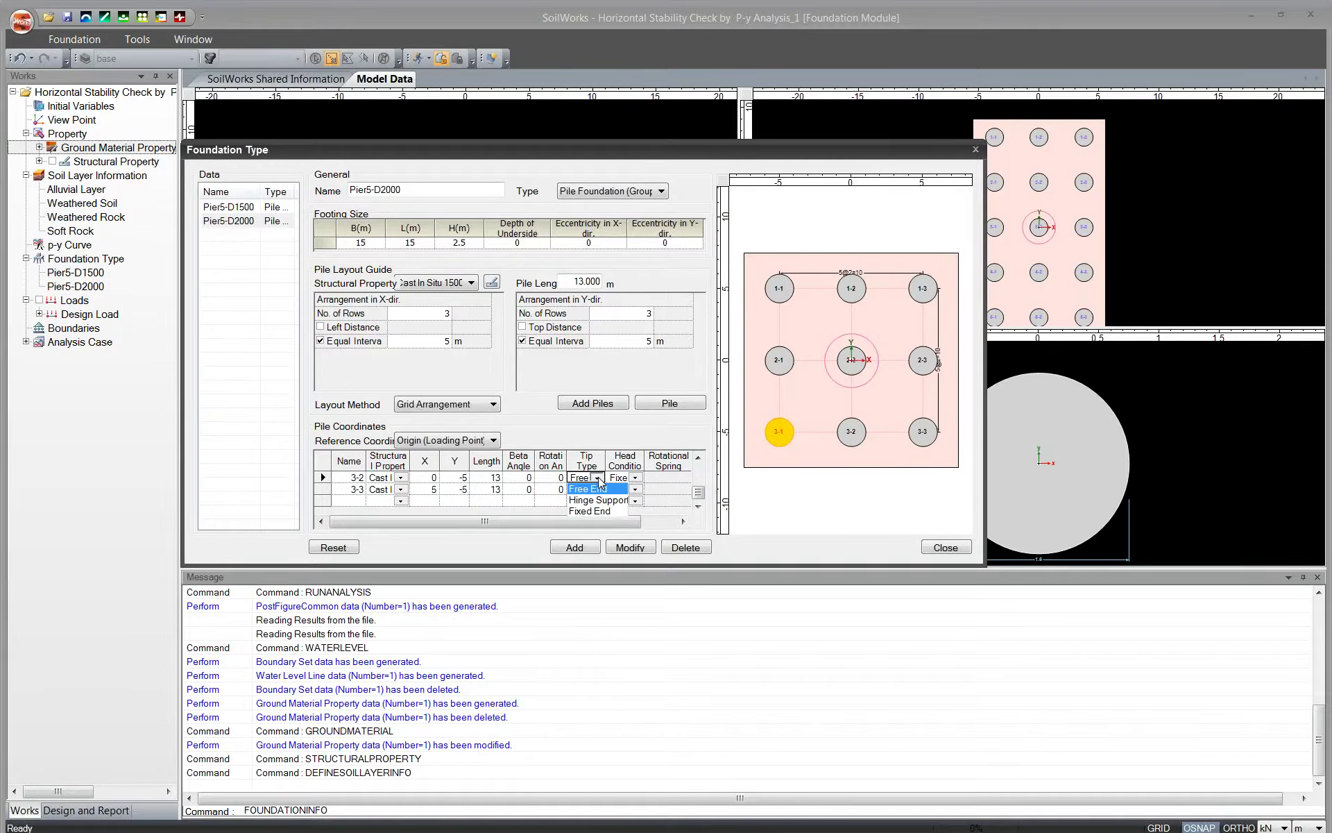
click(597, 488)
click(636, 478)
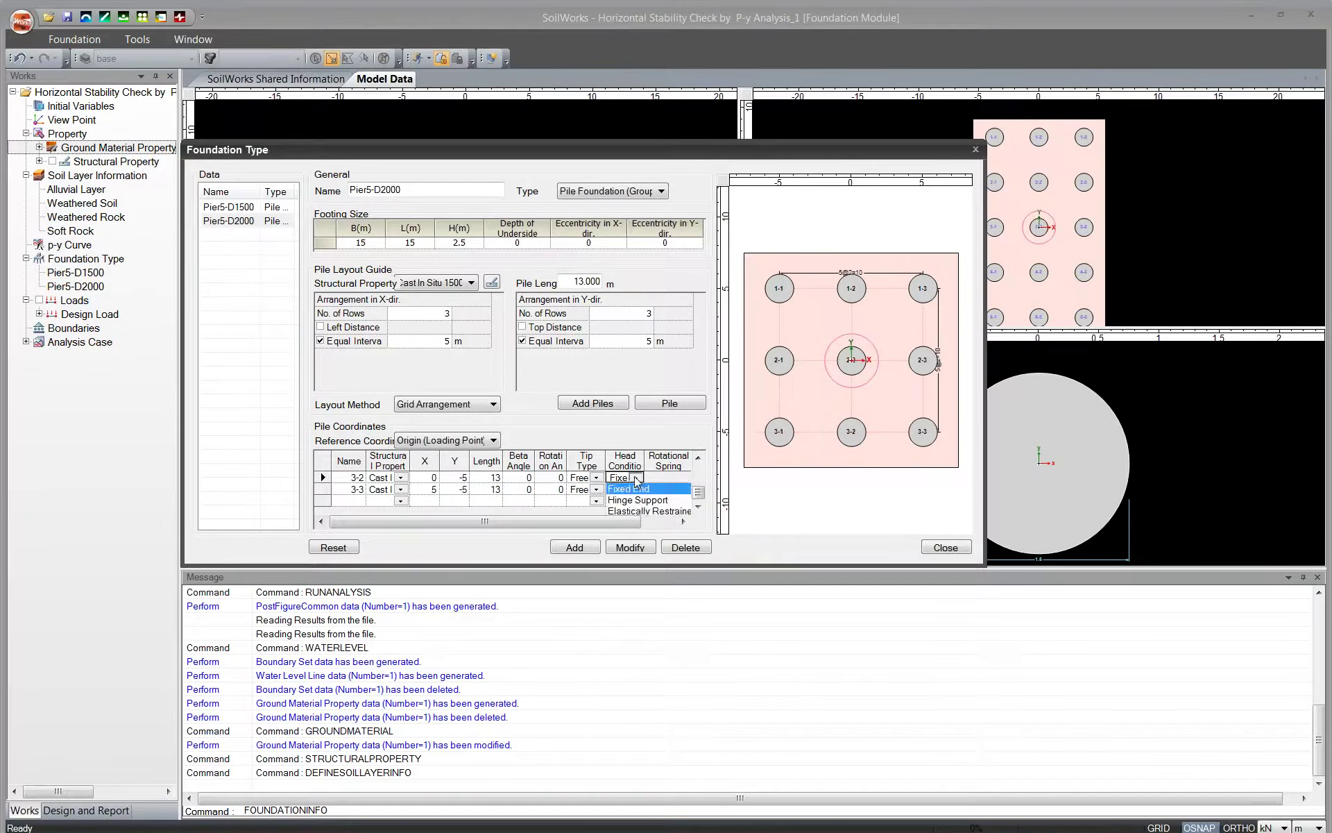
click(636, 479)
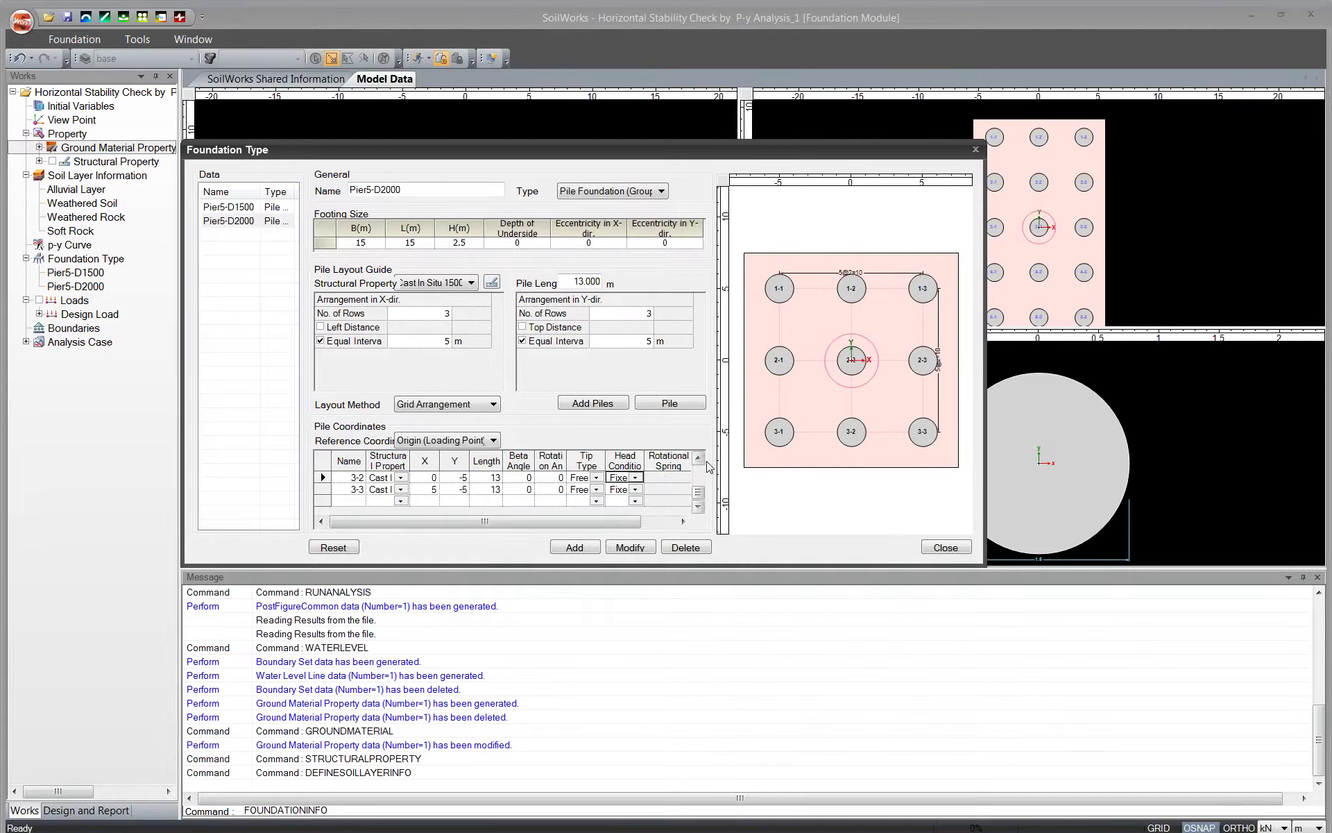
click(699, 459)
scroll(699, 459, up, 2)
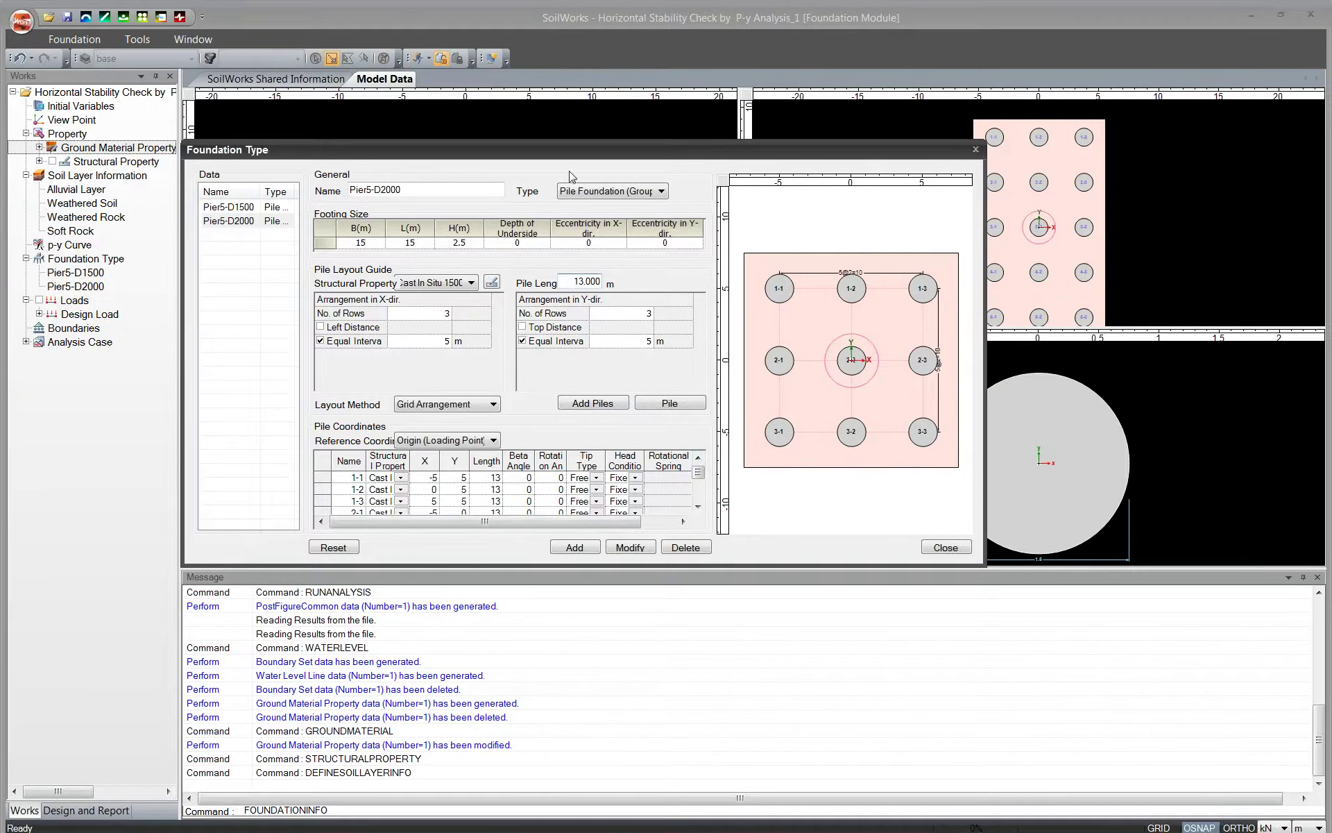
In the Pier5-D2000 layout, move pile 3-1 inward to about (-3.4, -3.9), pile 3-2 slightly outward and pile 3-3 slightly inward
drag(591, 151, 647, 159)
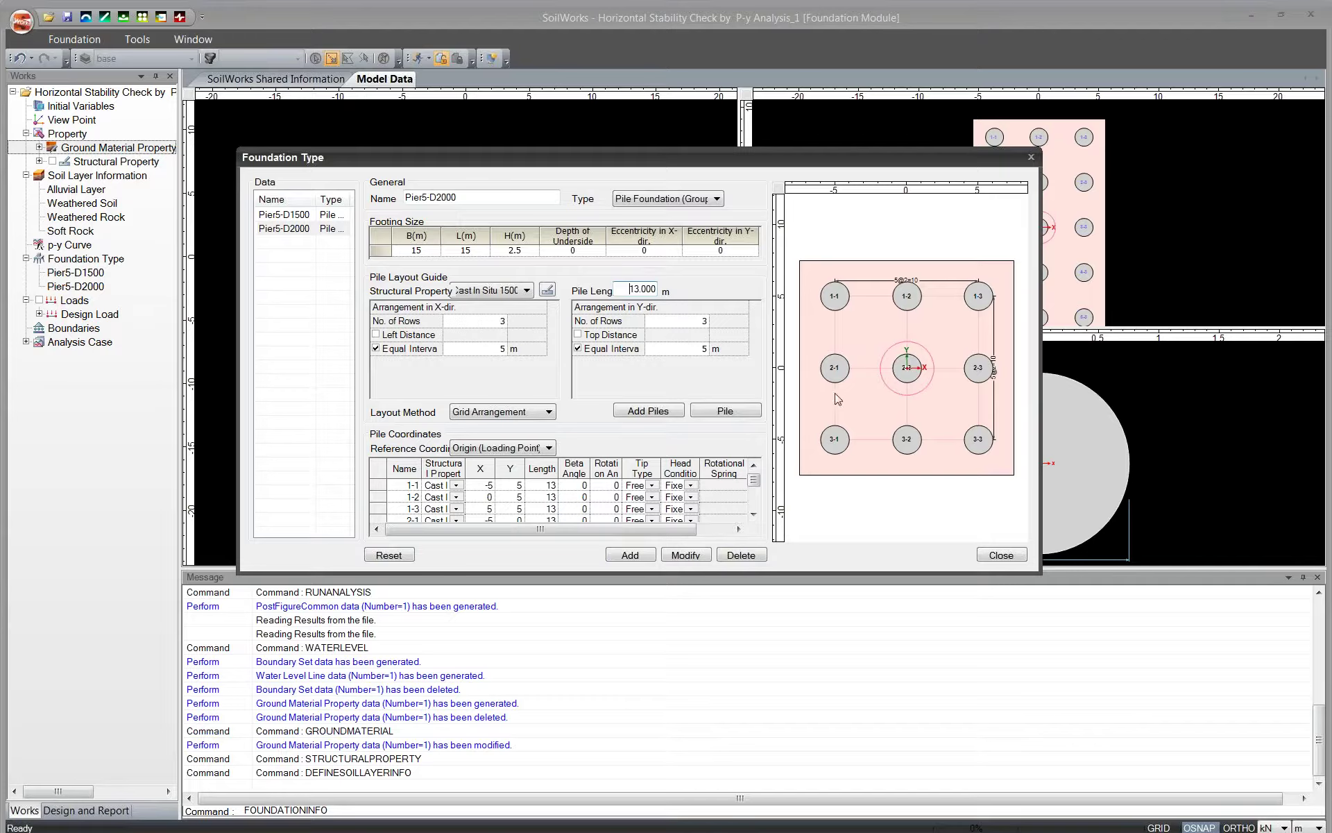
drag(825, 415, 1012, 477)
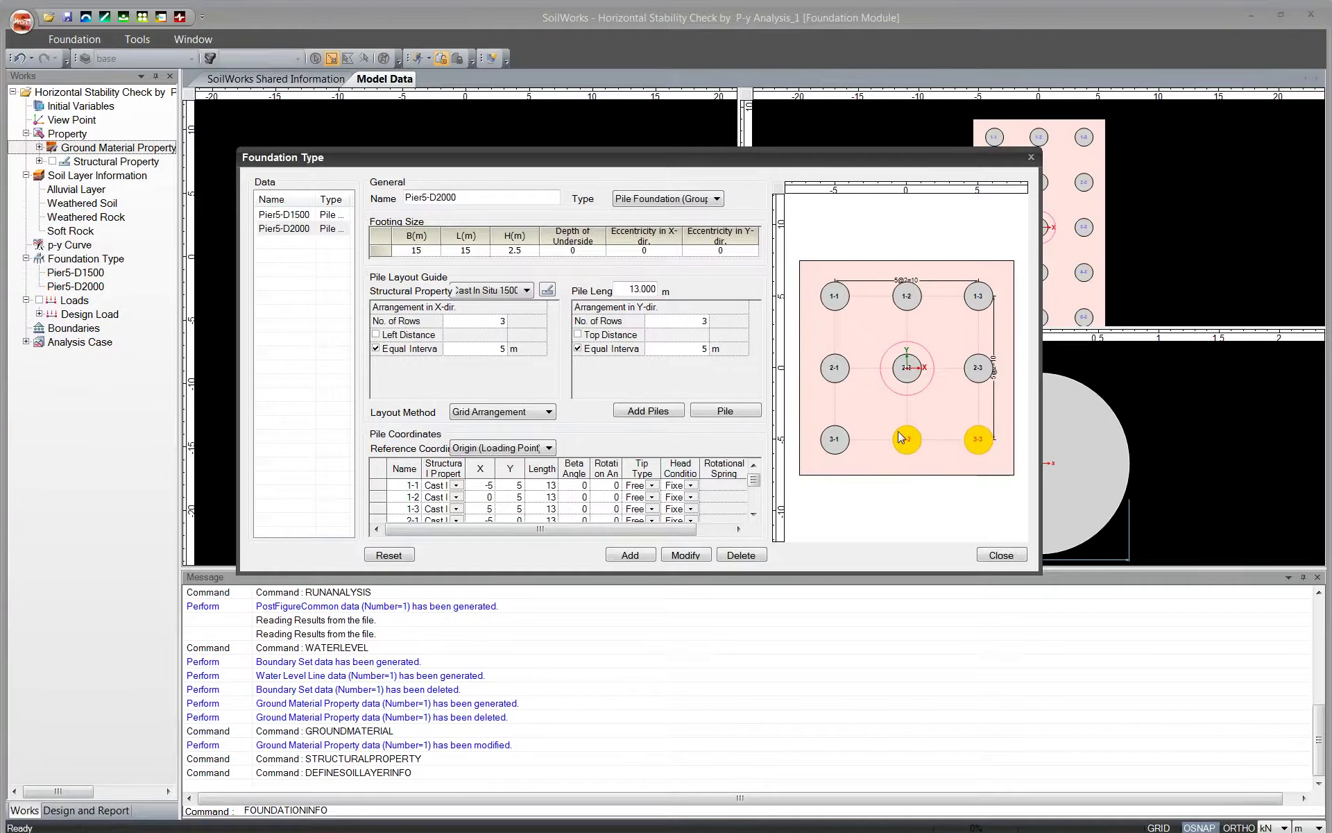
drag(808, 411, 1013, 477)
drag(907, 439, 855, 421)
click(908, 420)
click(832, 426)
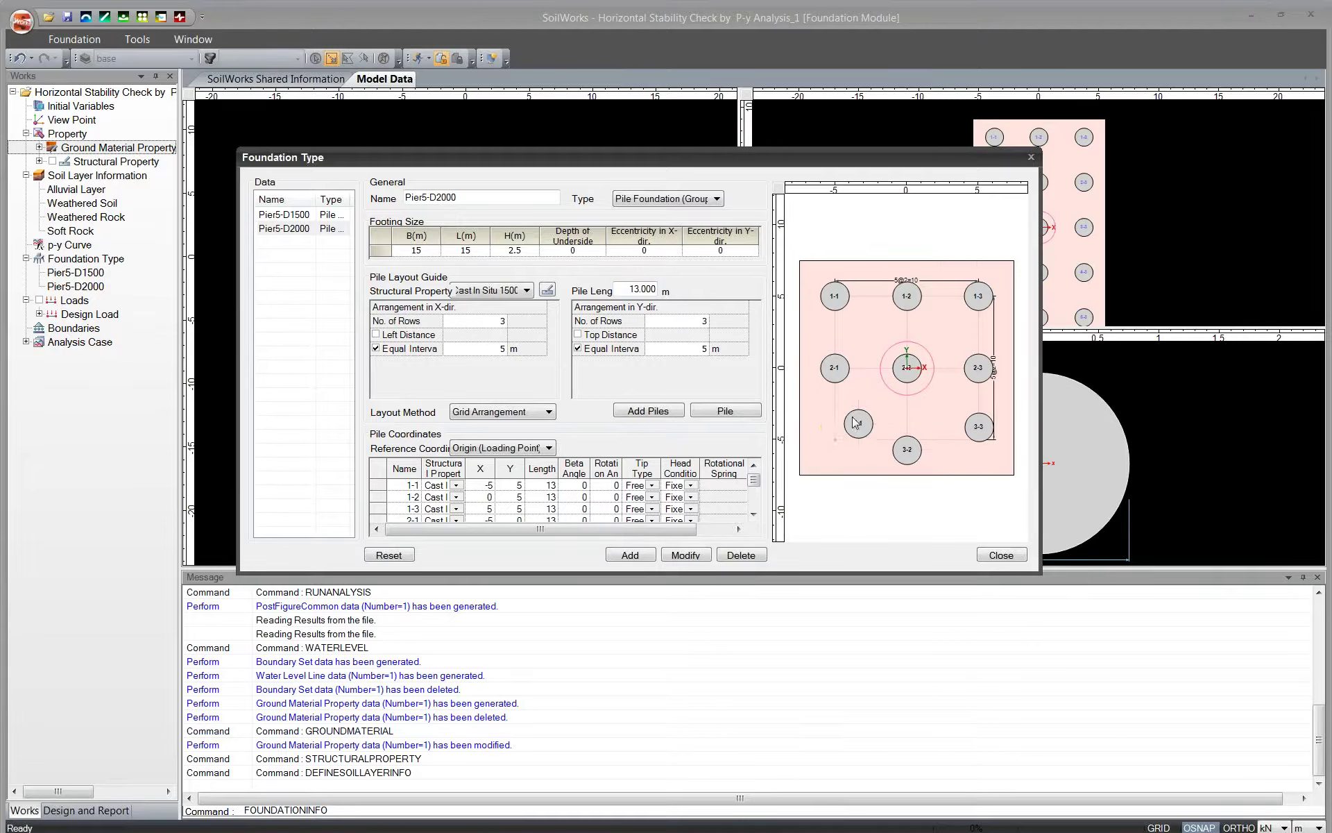
Delete piles 3-1, 3-2 and the central pile 2-2 from the Pier5-D2000 layout
click(858, 425)
key(Delete)
click(907, 449)
key(Delete)
click(909, 370)
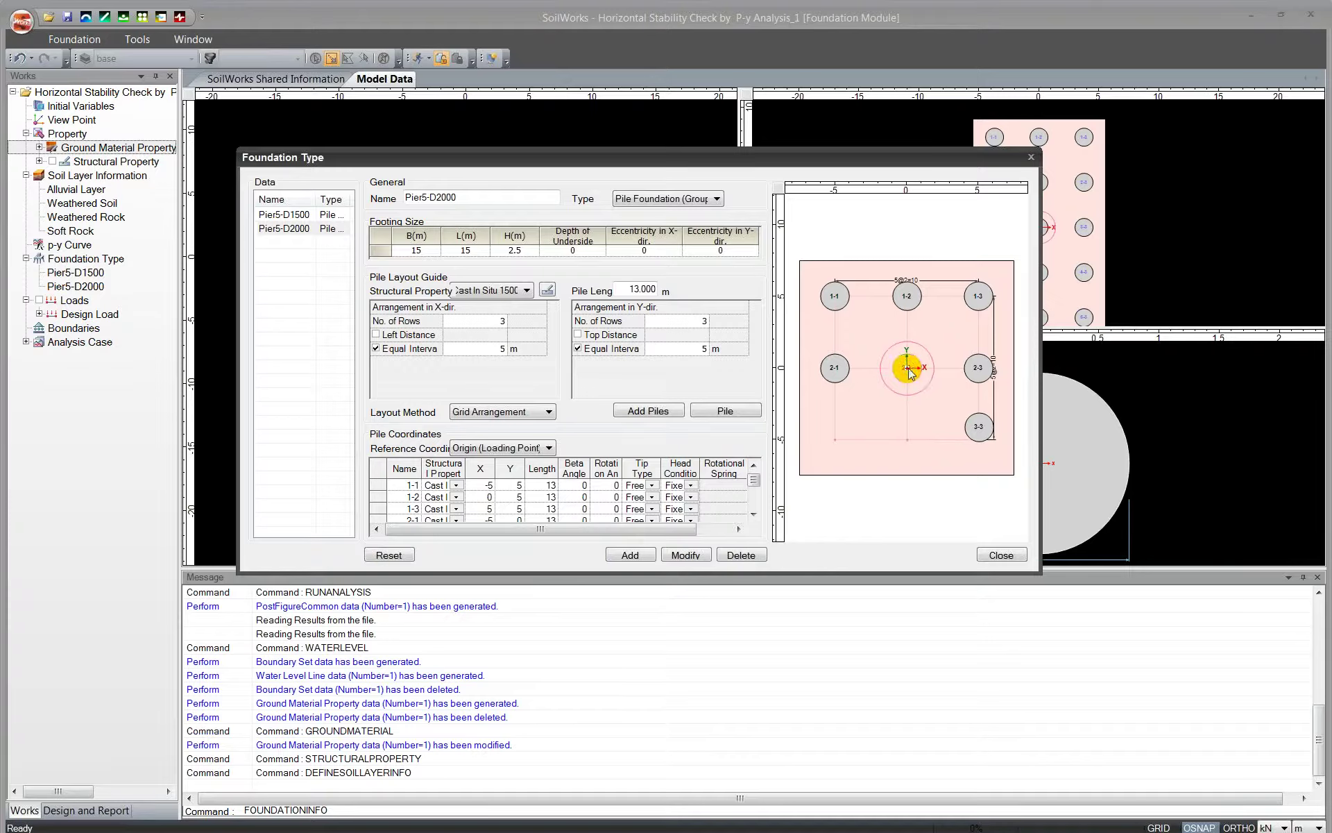
key(Delete)
Regenerate the 3 by 3 pile grid of Pier5-D2000 and assign it the Cast In Situ 2000 structural property
click(736, 415)
click(527, 290)
click(522, 317)
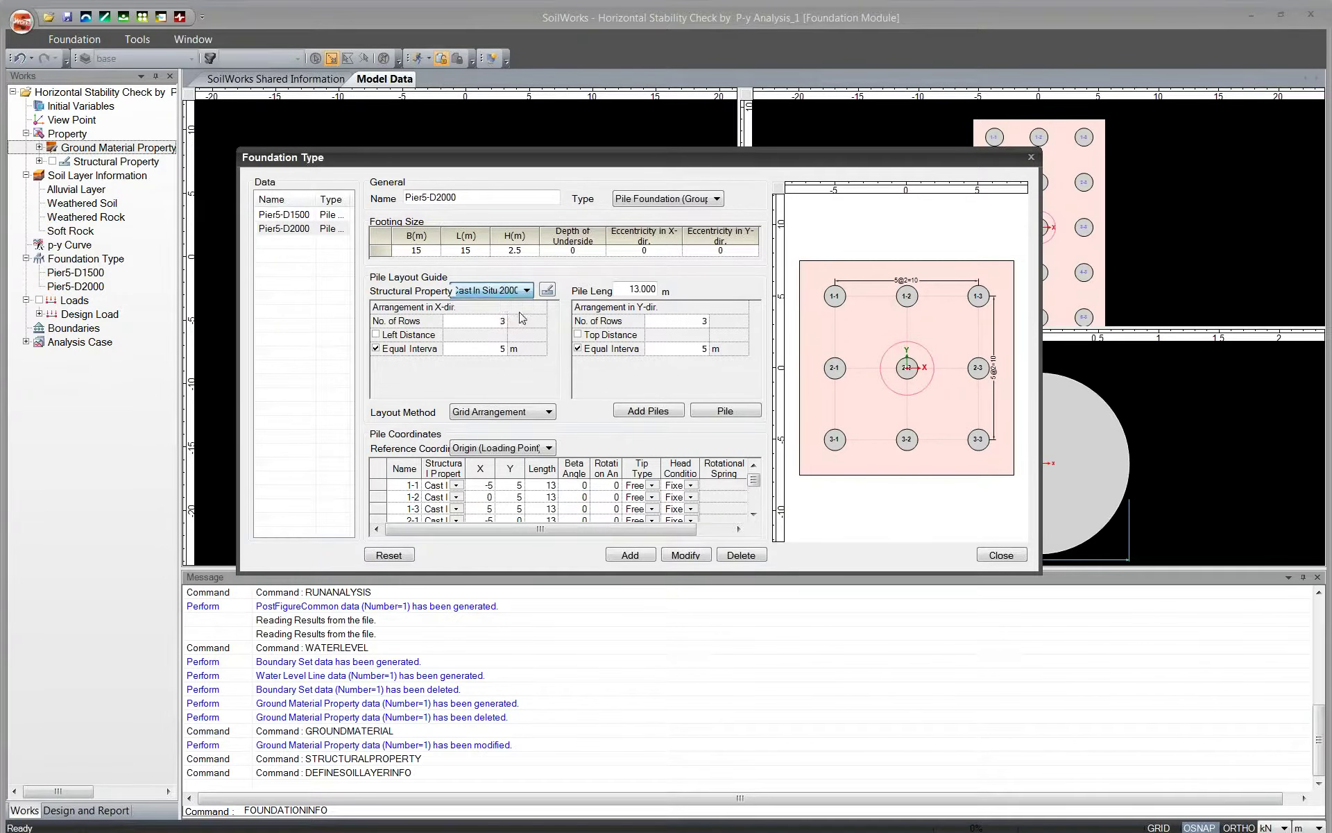
click(725, 411)
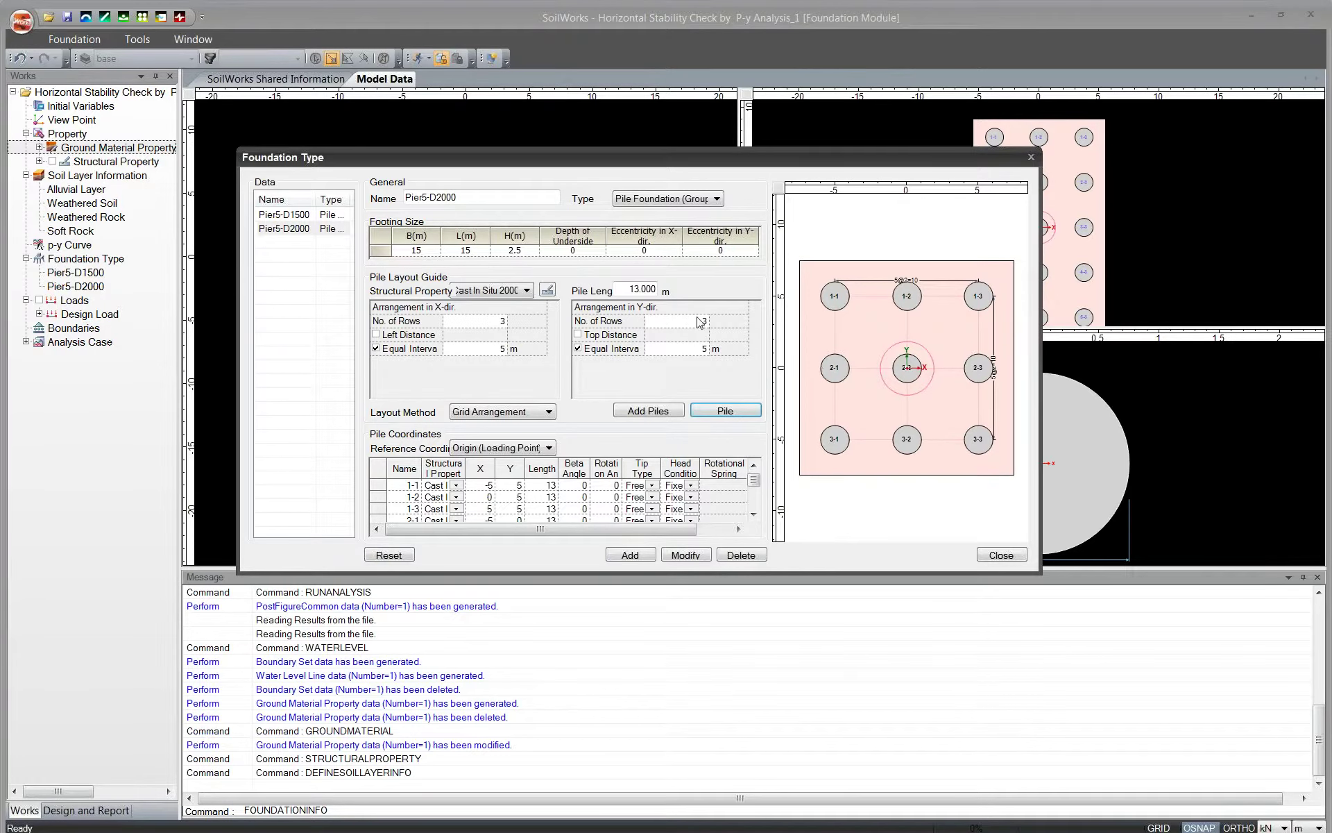
Compare the footing and pile layouts of Pier5-D1500 and Pier5-D2000, and close the foundation type definitions
click(302, 216)
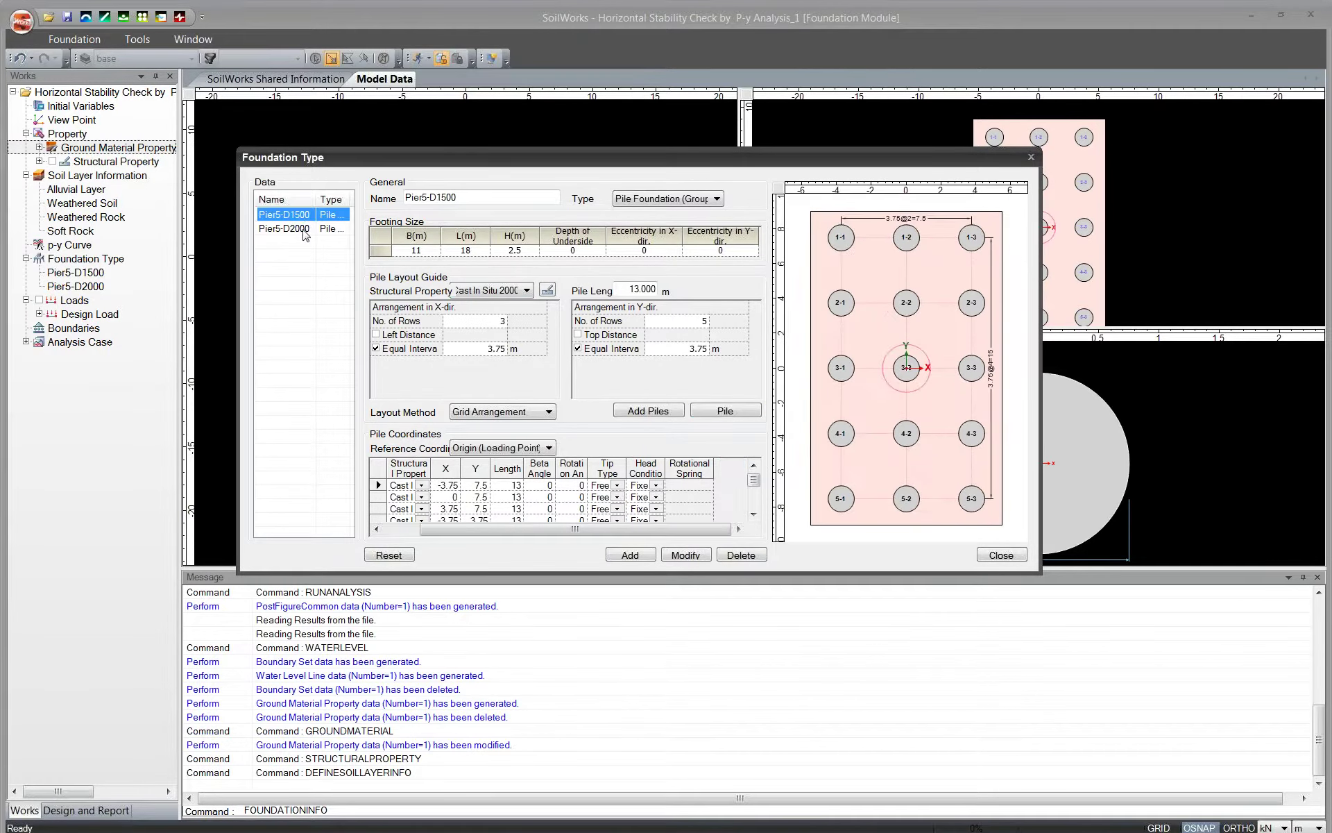
click(305, 230)
click(305, 217)
click(306, 229)
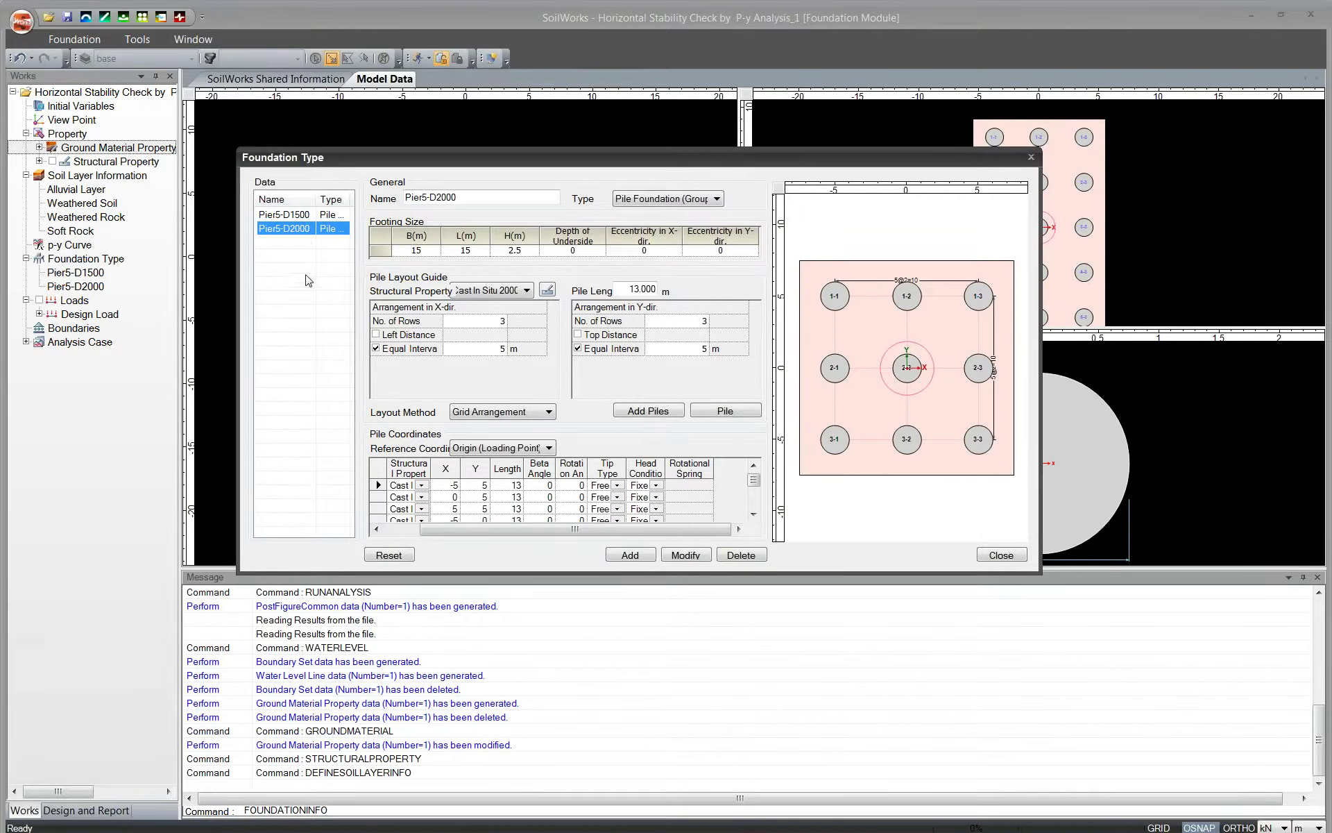
click(541, 485)
drag(622, 166, 796, 184)
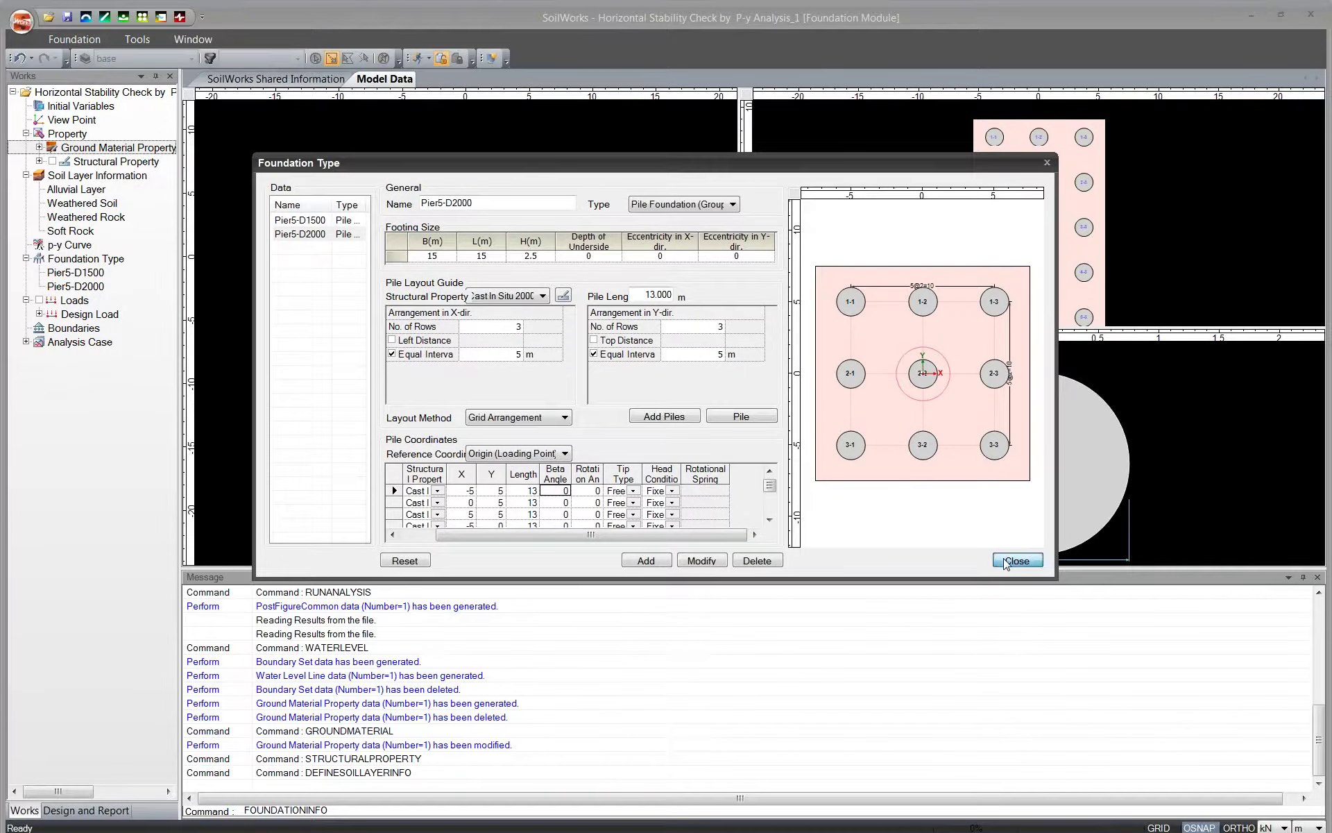
click(1173, 569)
Open the foundation load definitions and examine the force and moment components of the design load
click(75, 39)
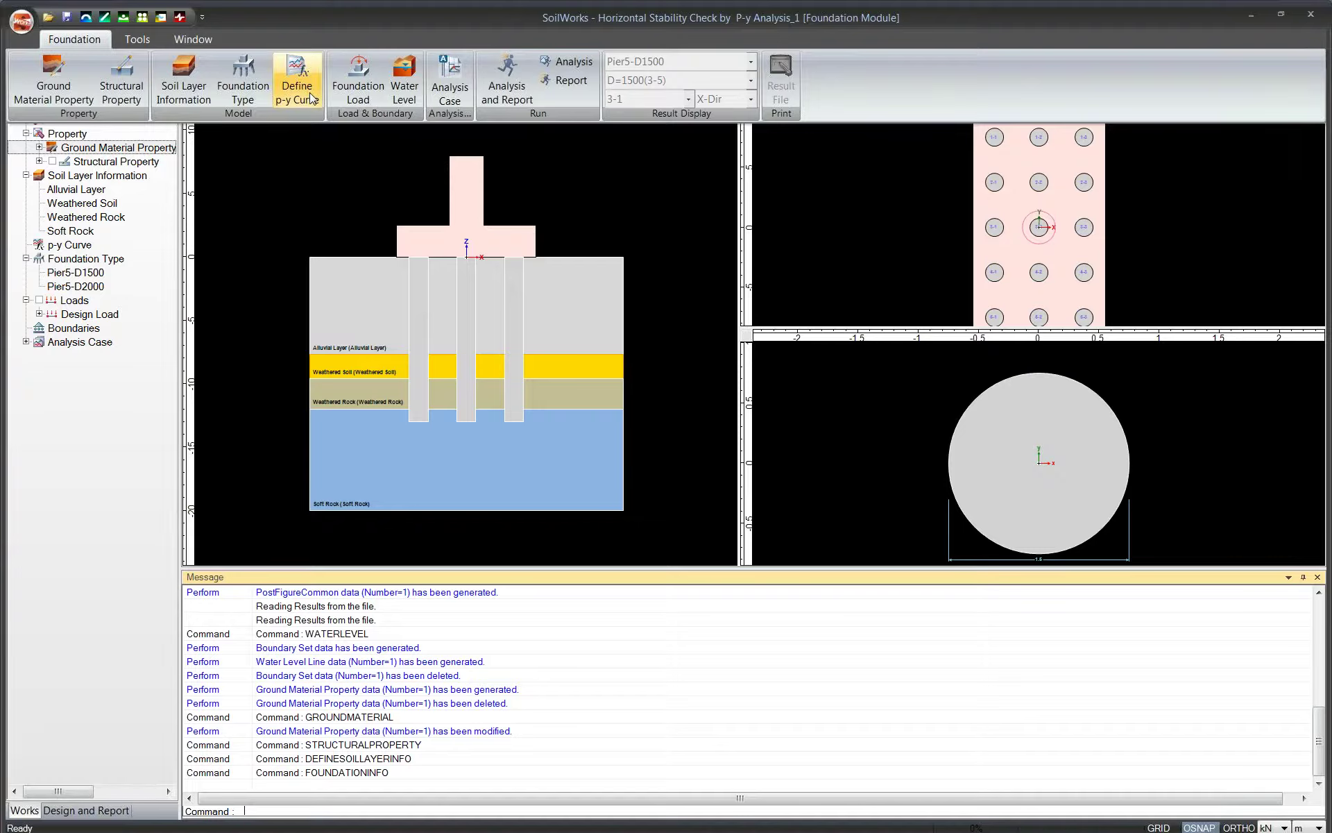
click(362, 103)
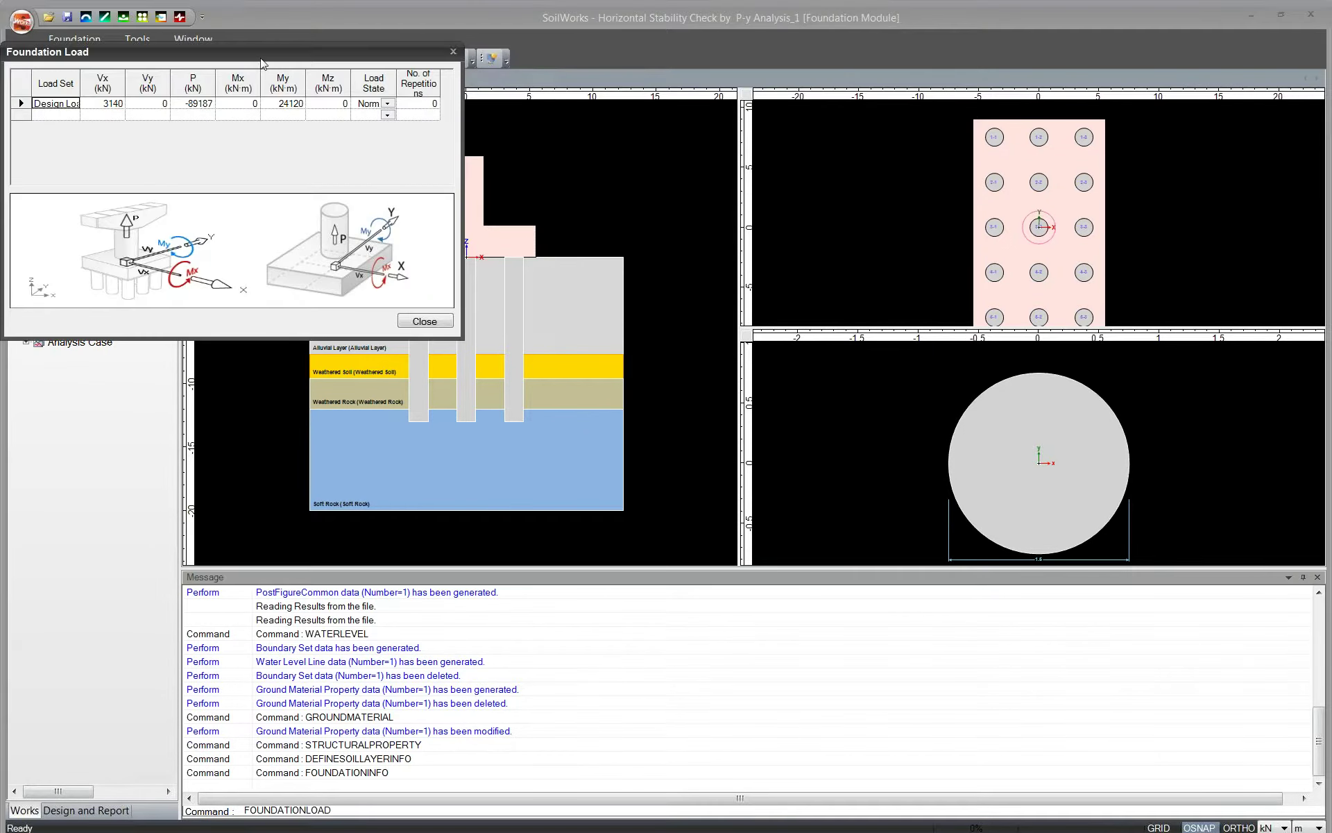
drag(261, 62, 666, 234)
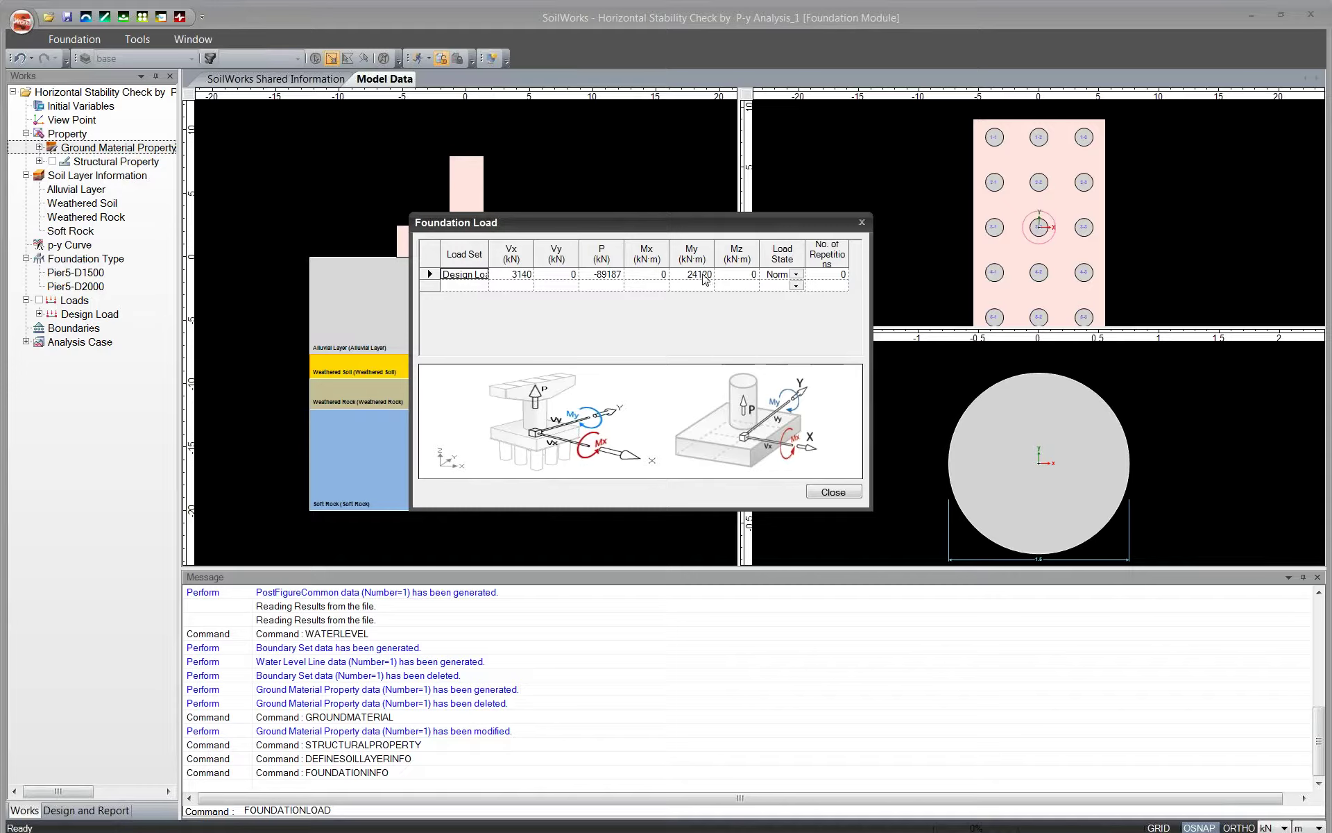
Try adding a second load set named load with a Vx of 5 kN, and cancel the new row
click(477, 285)
text(load)
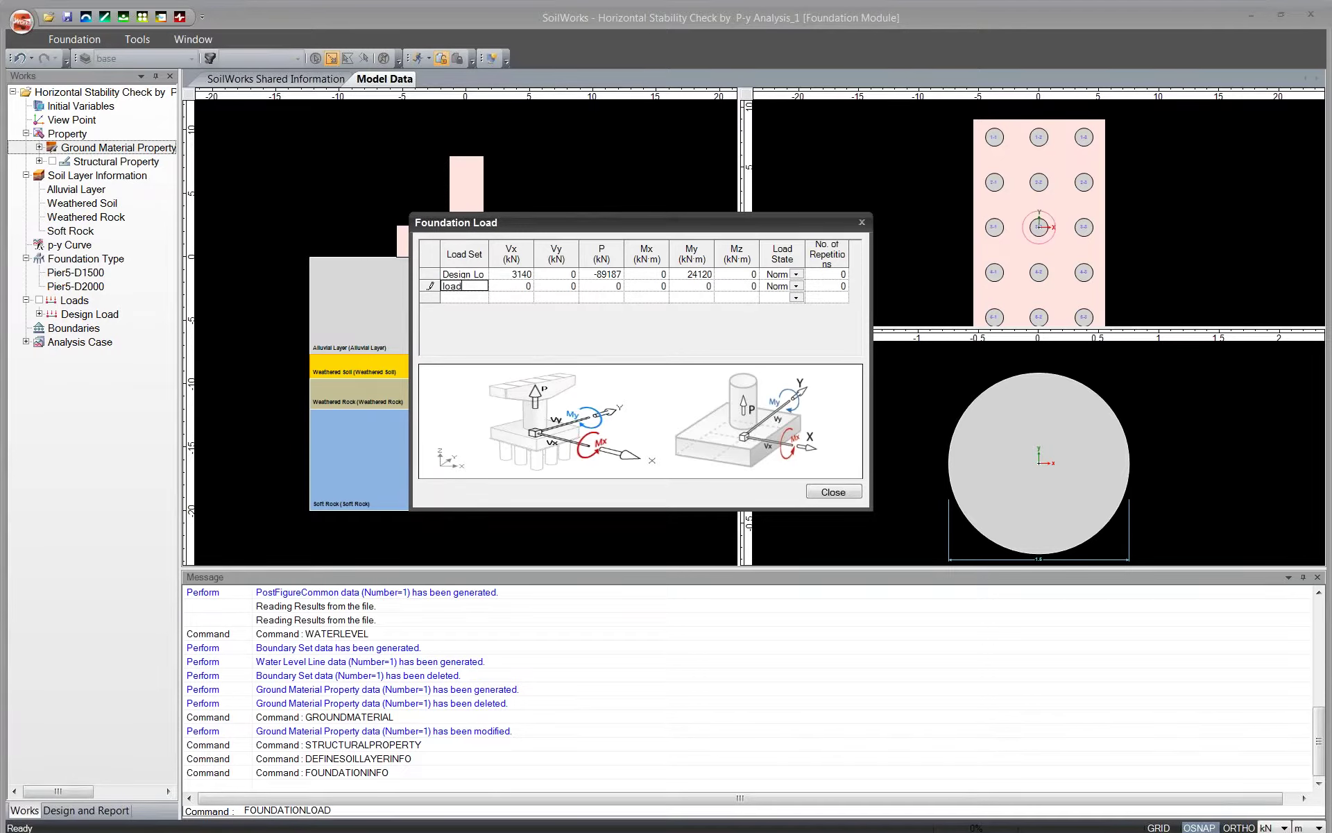
click(522, 290)
text(5)
click(474, 287)
key(Escape)
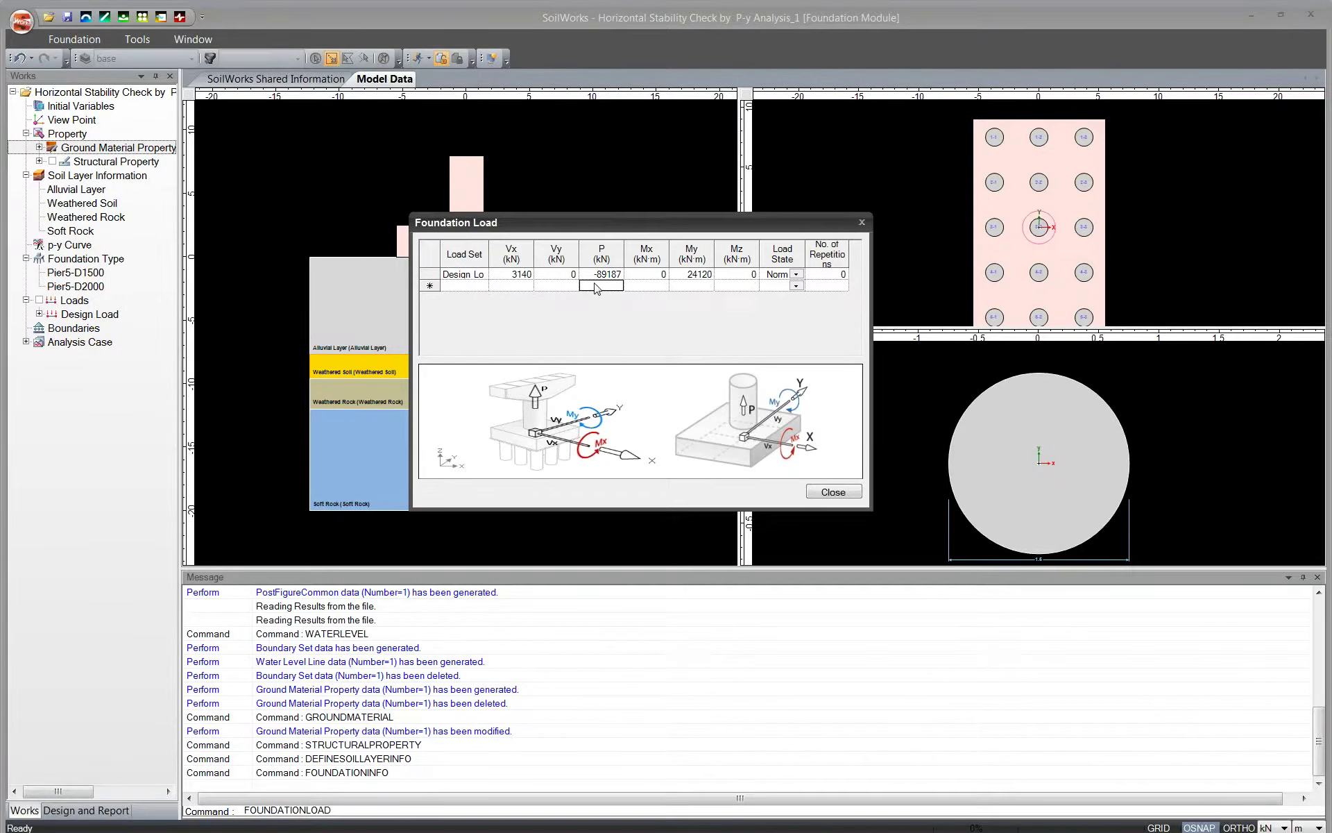
Check the design load's axial force and load set name, and close the foundation loads
click(587, 274)
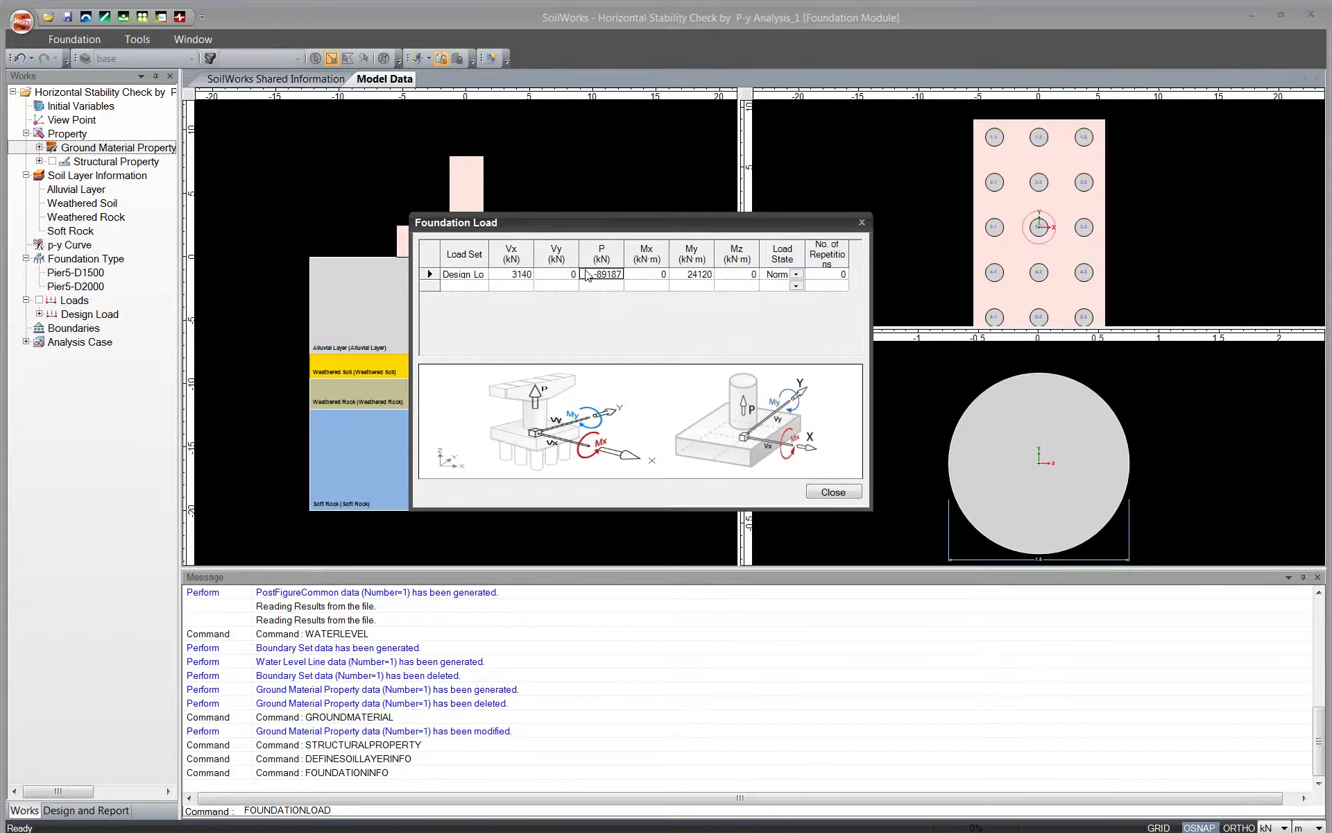
click(479, 274)
click(838, 492)
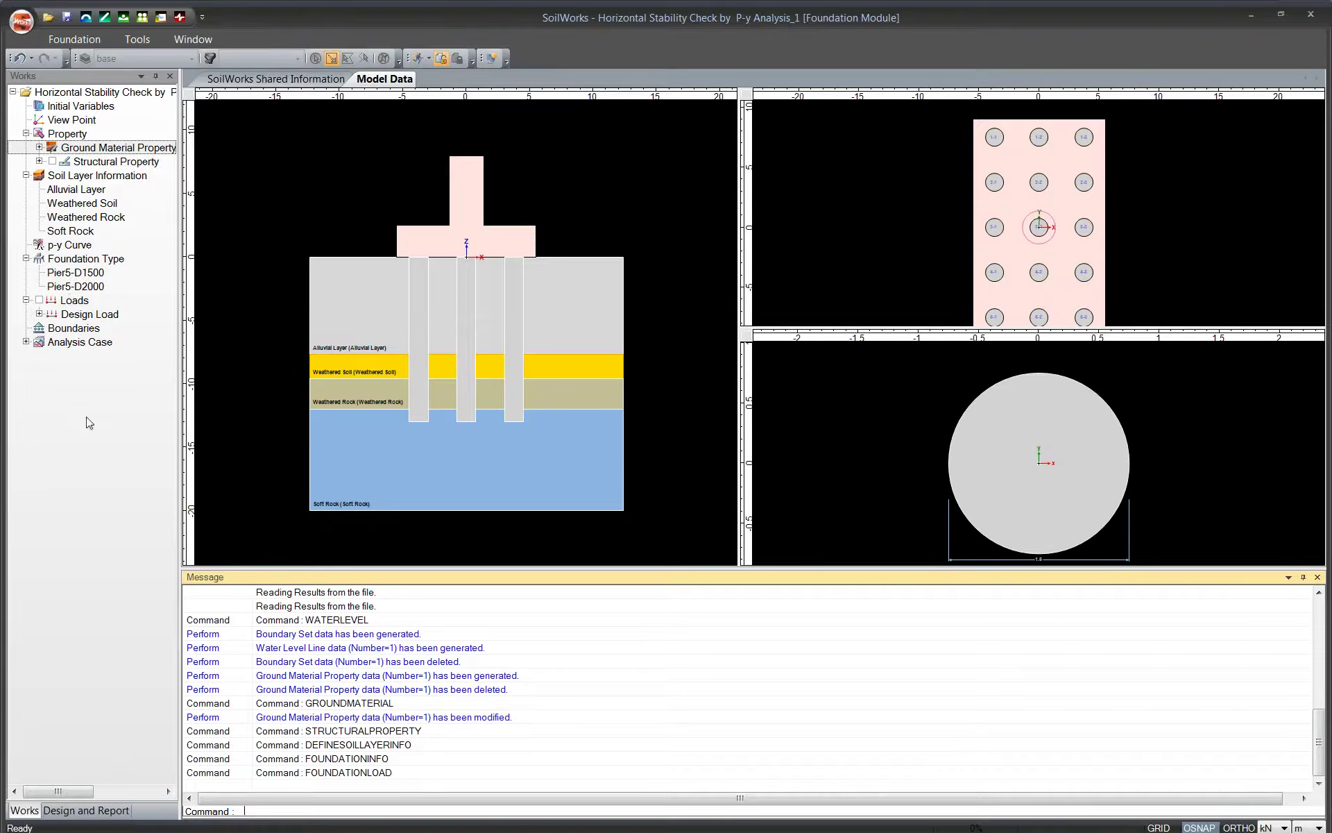
Define a boundary set named Water Level with the groundwater at about 6 m below ground level
click(82, 40)
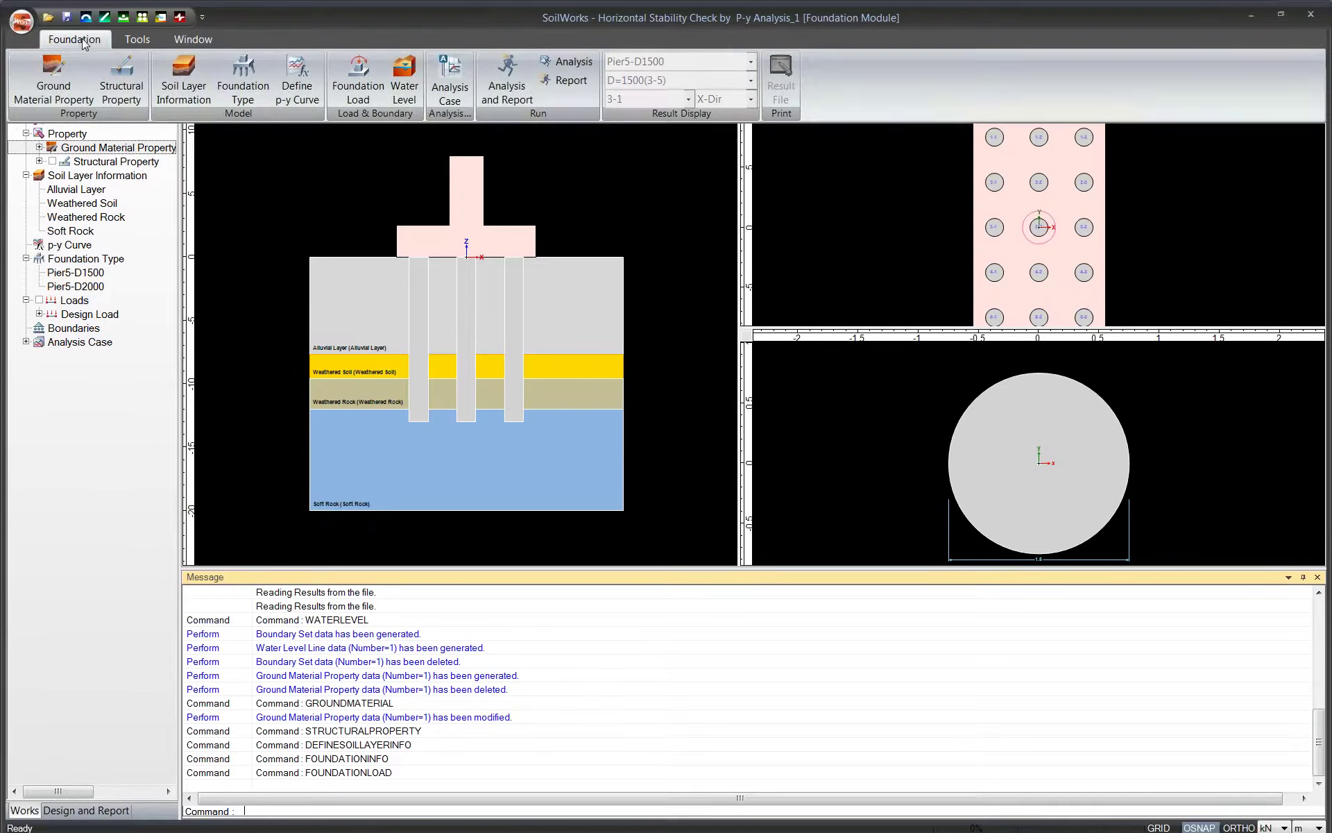
click(401, 99)
drag(151, 54, 630, 227)
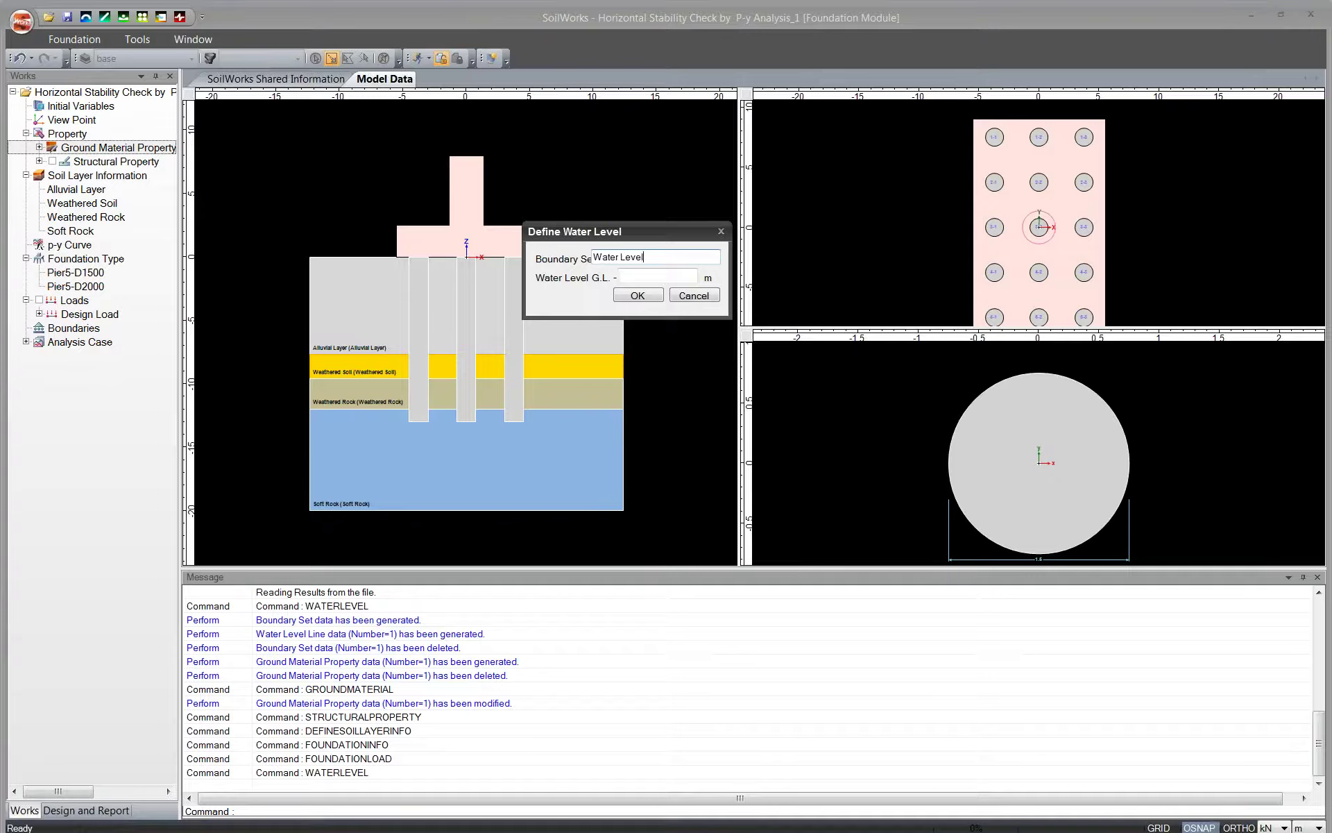
click(697, 277)
click(645, 297)
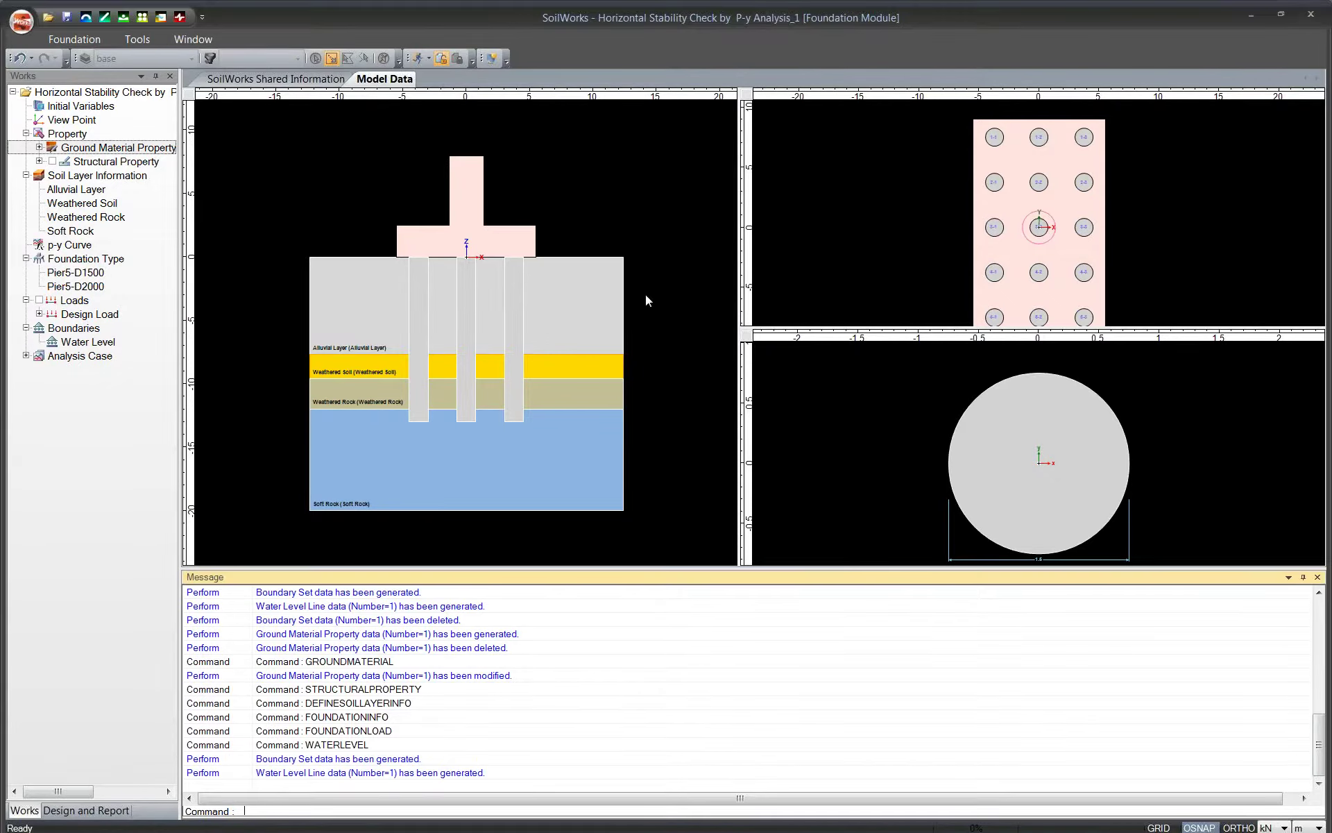
Show the Water Level boundary set in the foundation's soil section view
click(86, 347)
click(238, 323)
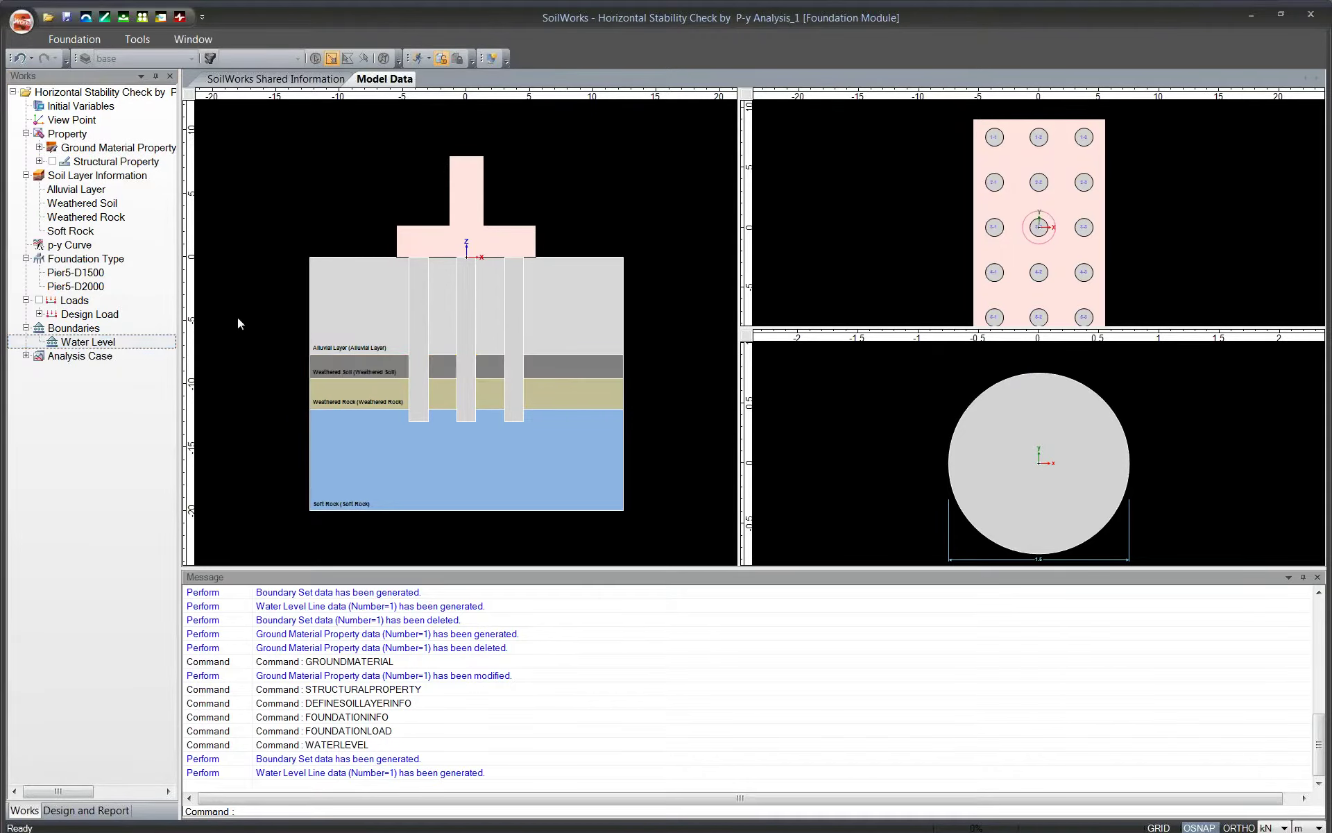
click(70, 342)
click(77, 329)
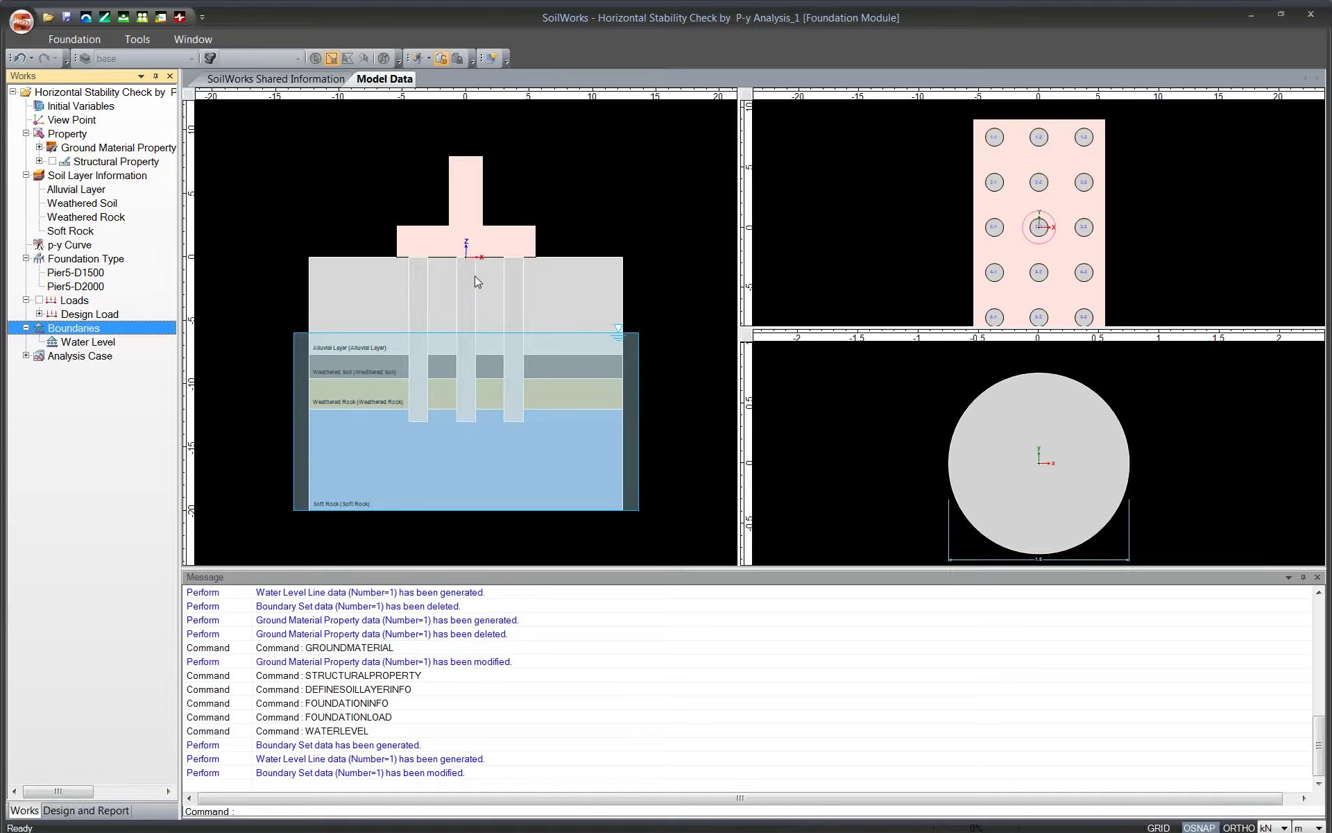
Add the Water Level boundary set to the data used in analysis case D=1500(3-5), keeping Pier5-D1500 and Design Load, and save the case
click(83, 44)
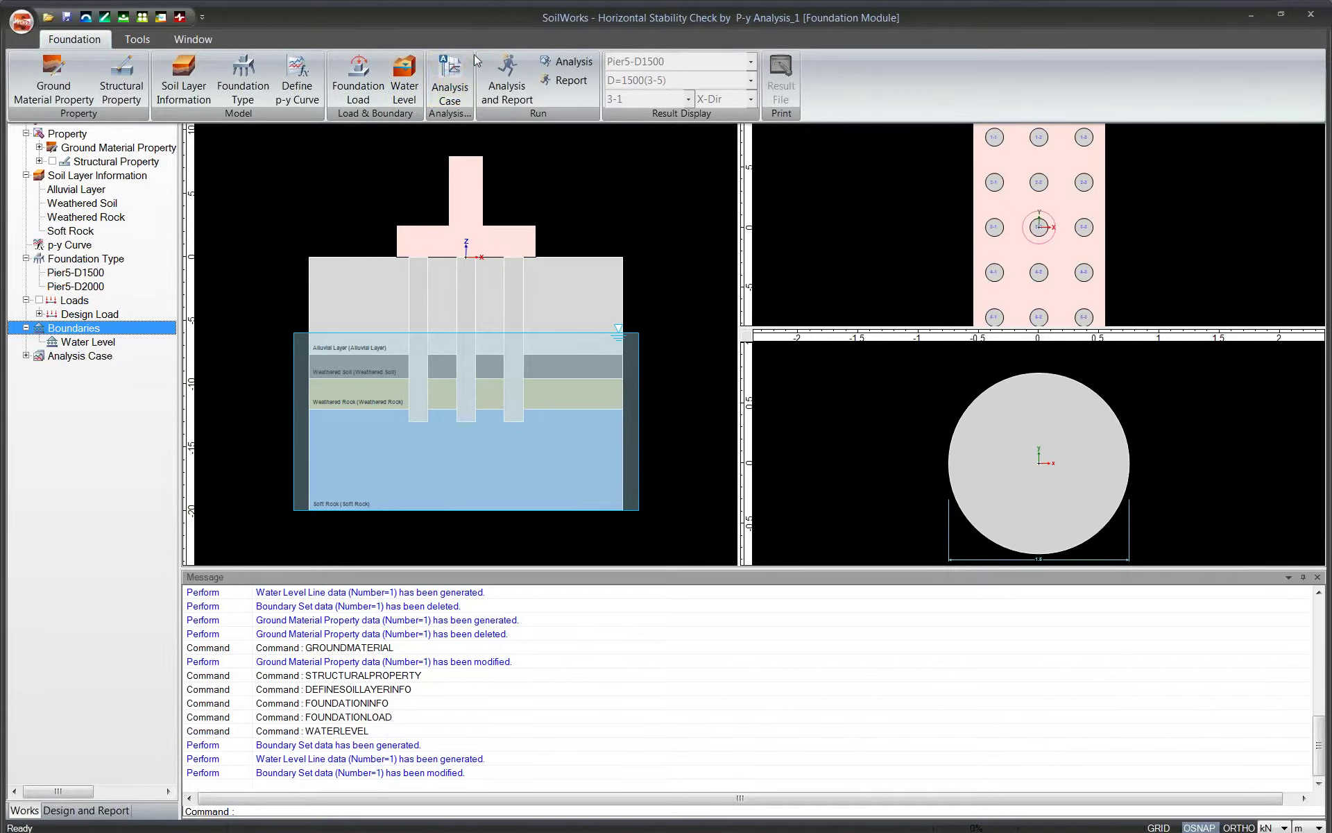
click(444, 90)
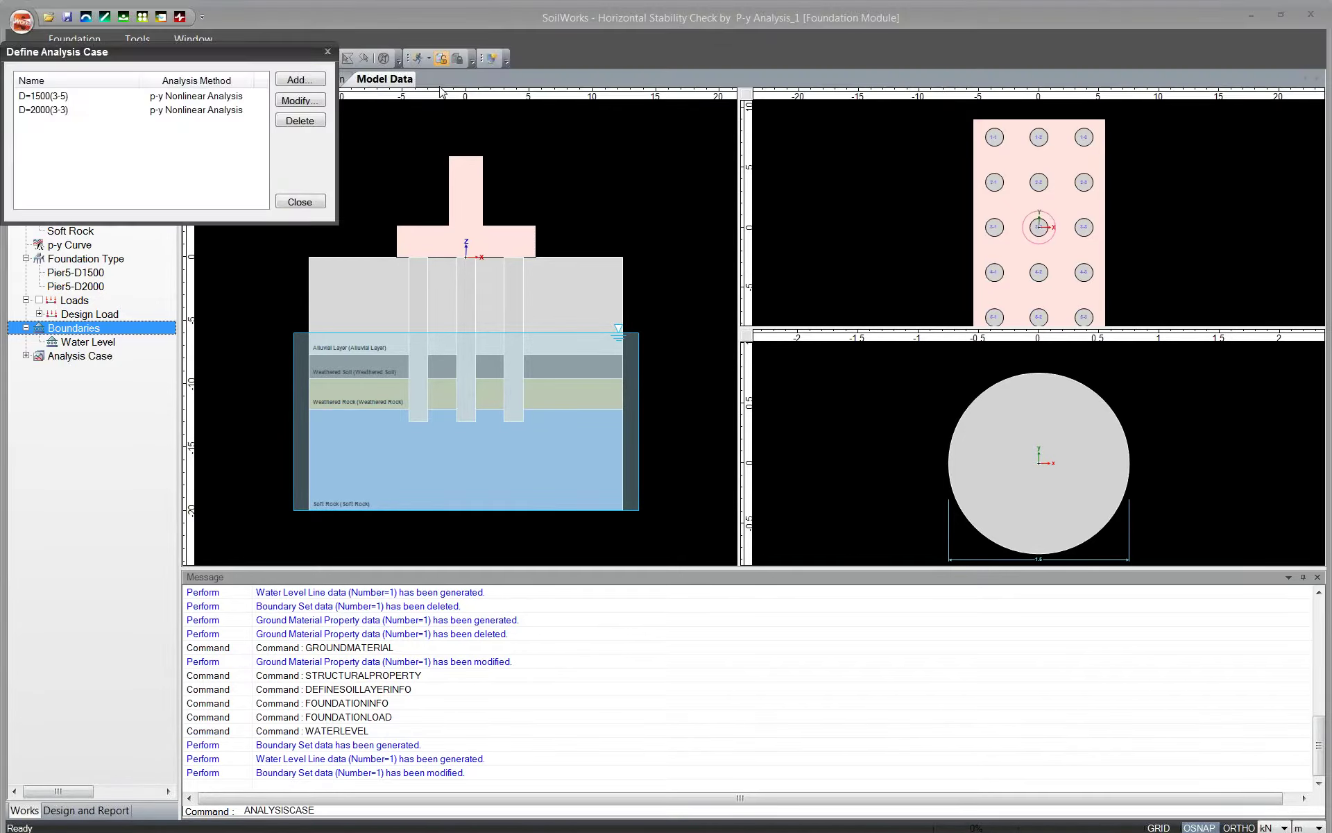
drag(190, 58, 499, 248)
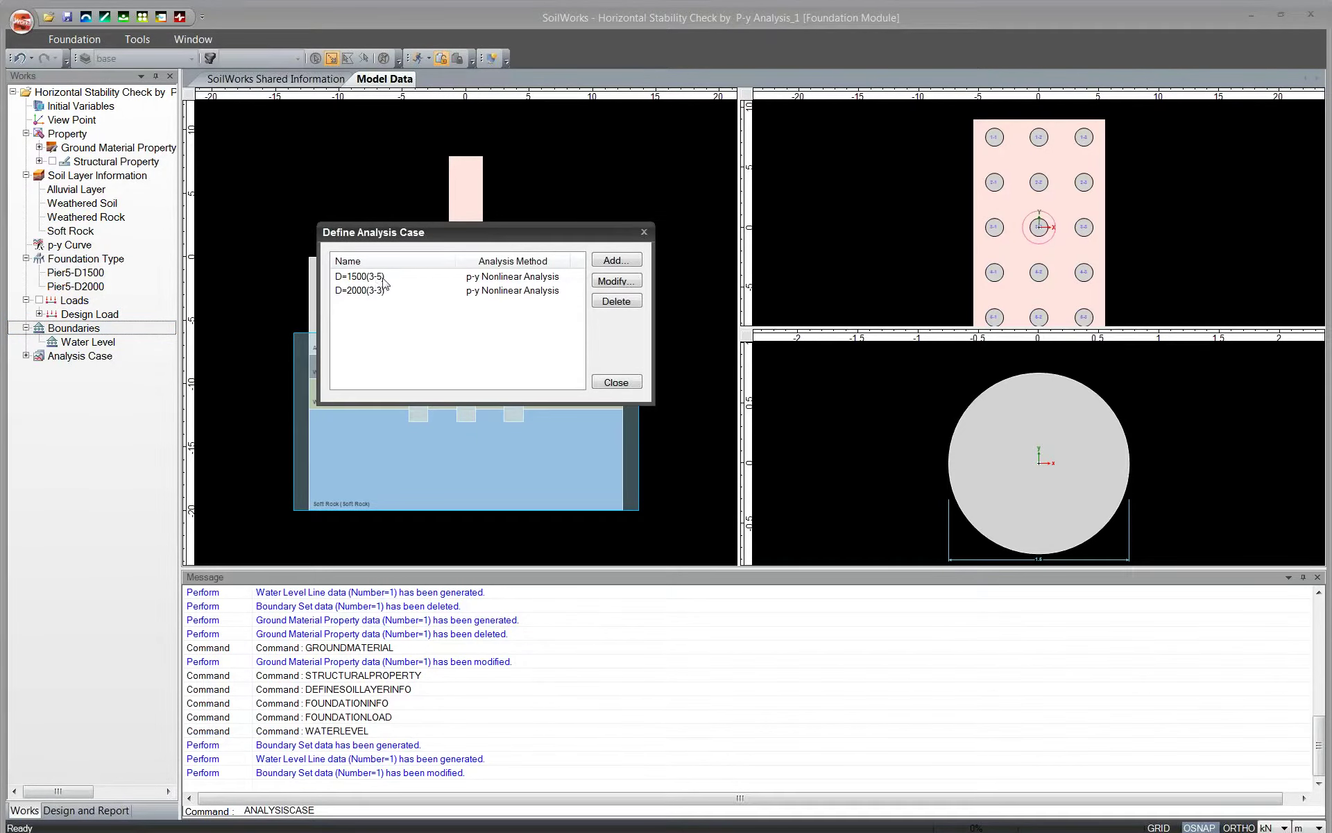
click(384, 278)
click(617, 281)
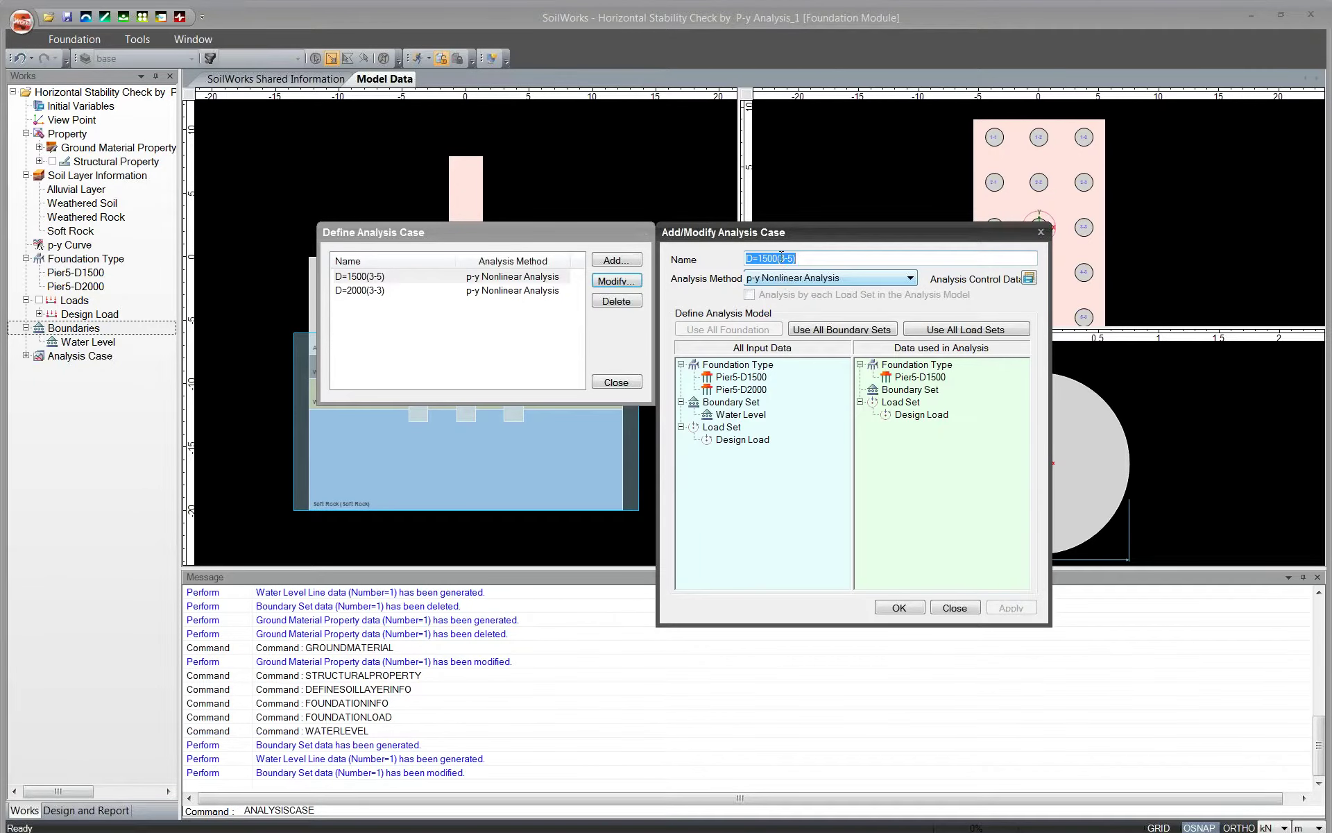
drag(785, 239, 777, 181)
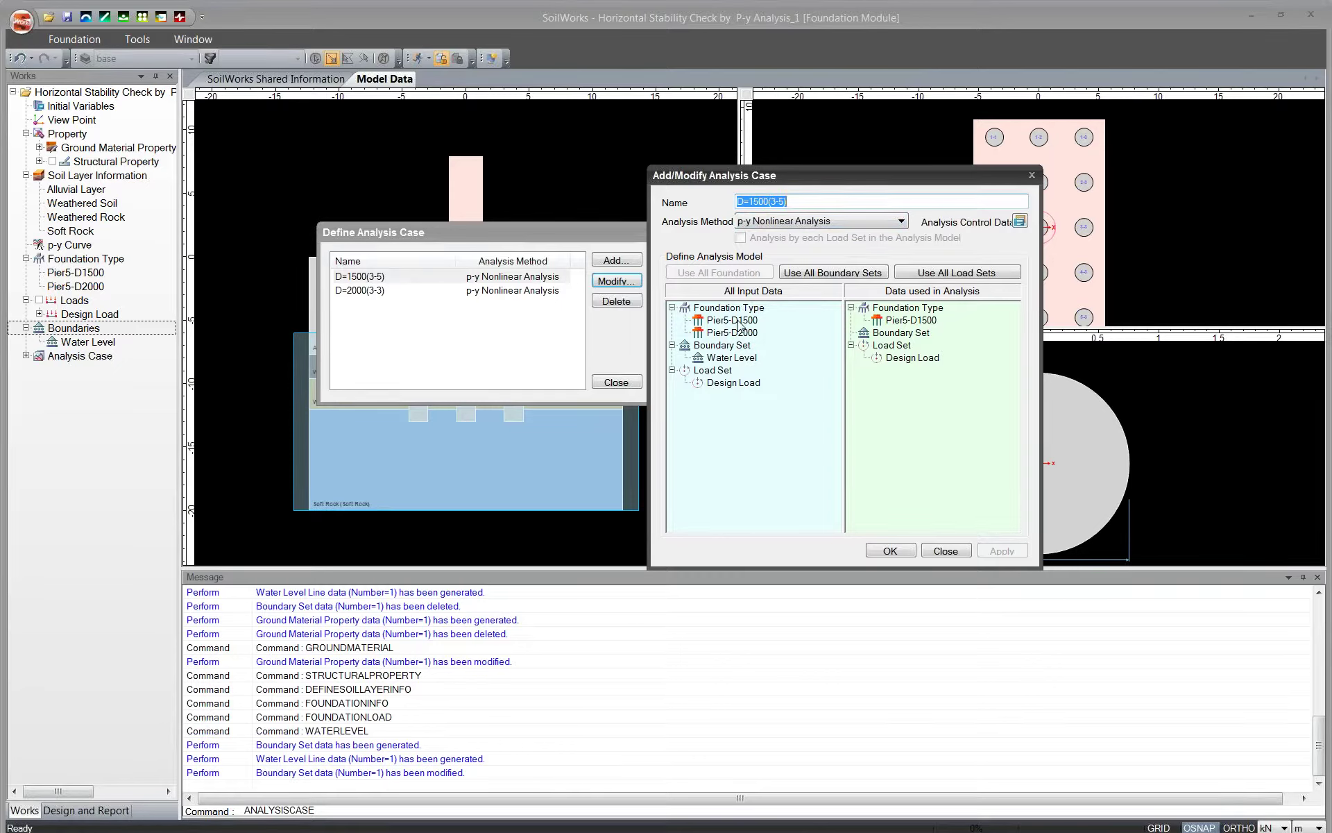
drag(734, 319, 894, 316)
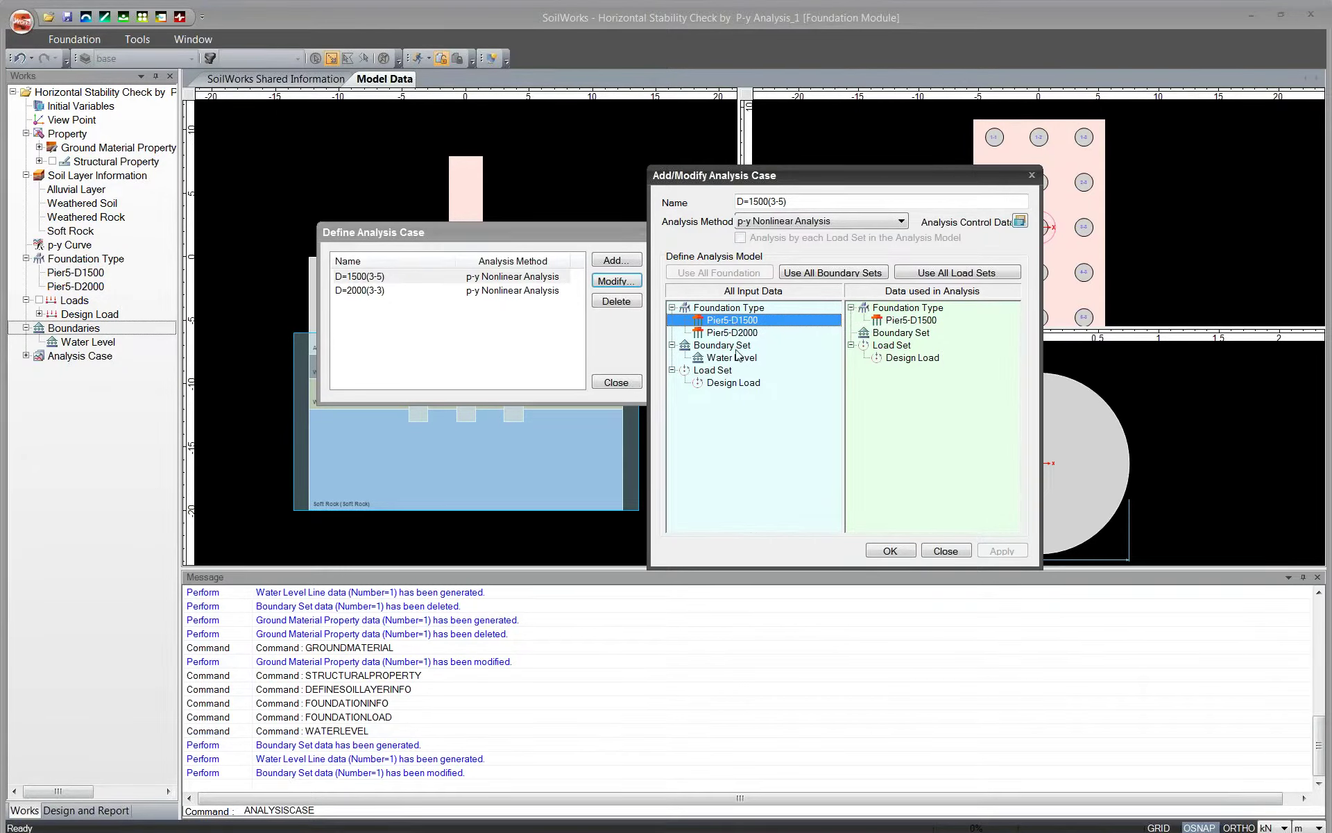
click(722, 386)
drag(721, 386, 758, 376)
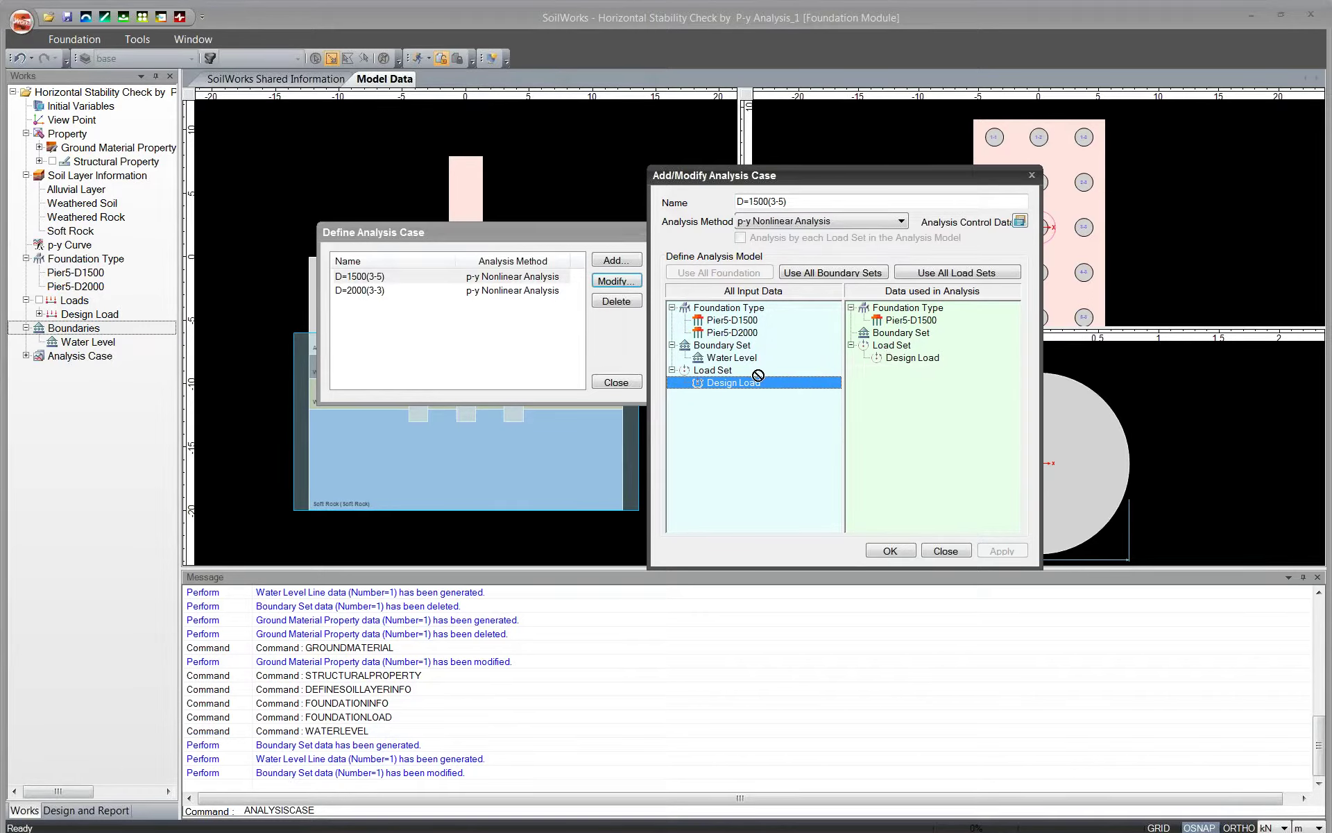
click(721, 359)
drag(724, 362, 926, 352)
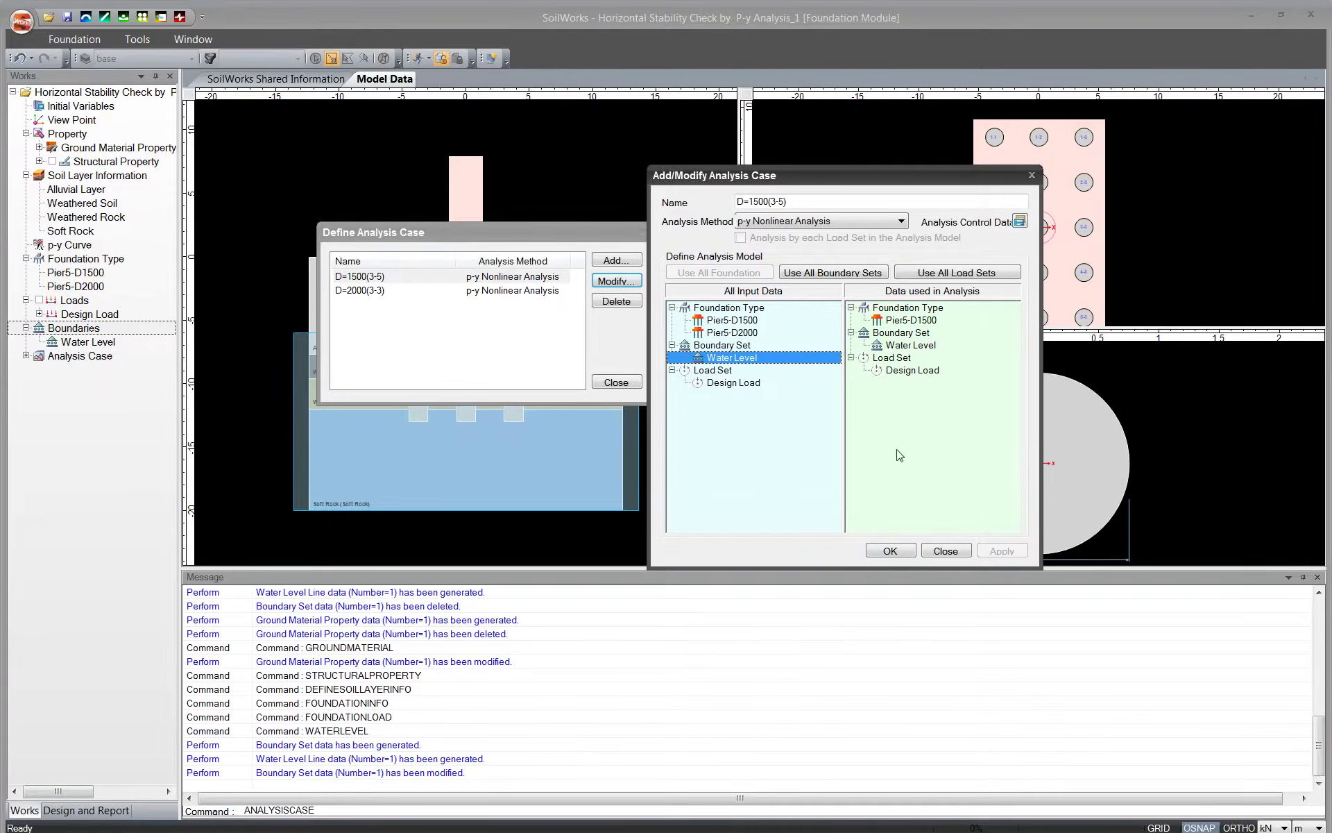
click(889, 551)
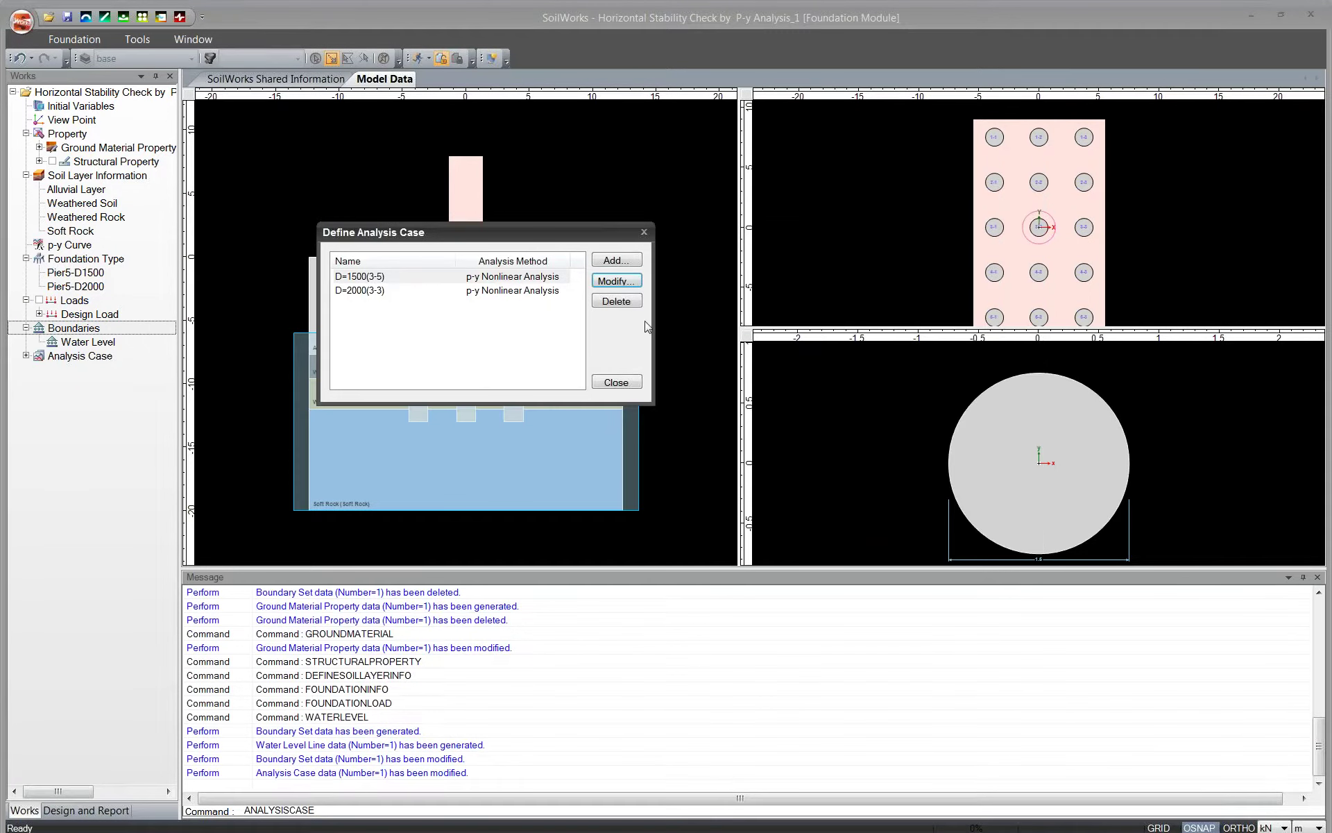
Add the Water Level boundary set to the data used in analysis case D=2000(3-3), and close that case
click(529, 295)
click(616, 281)
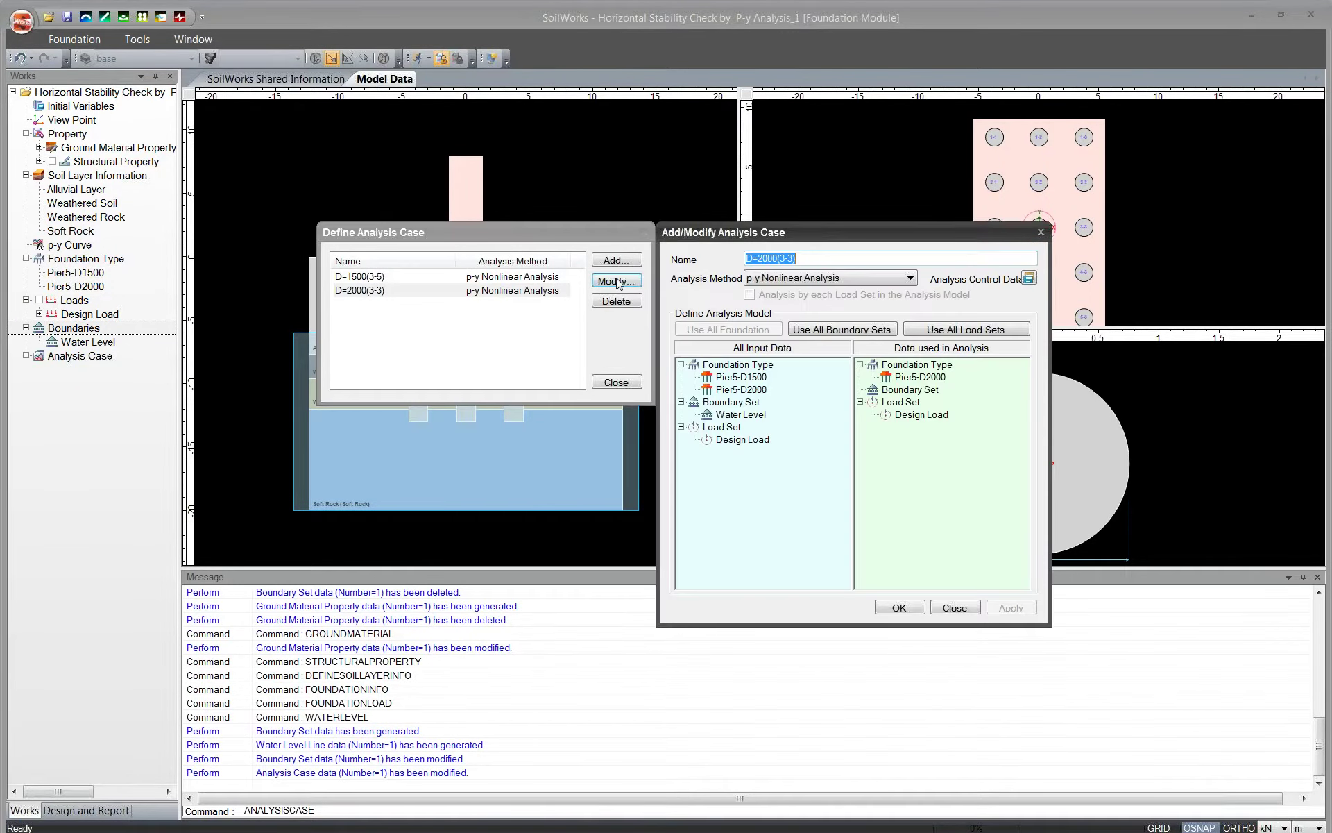
drag(757, 236, 635, 188)
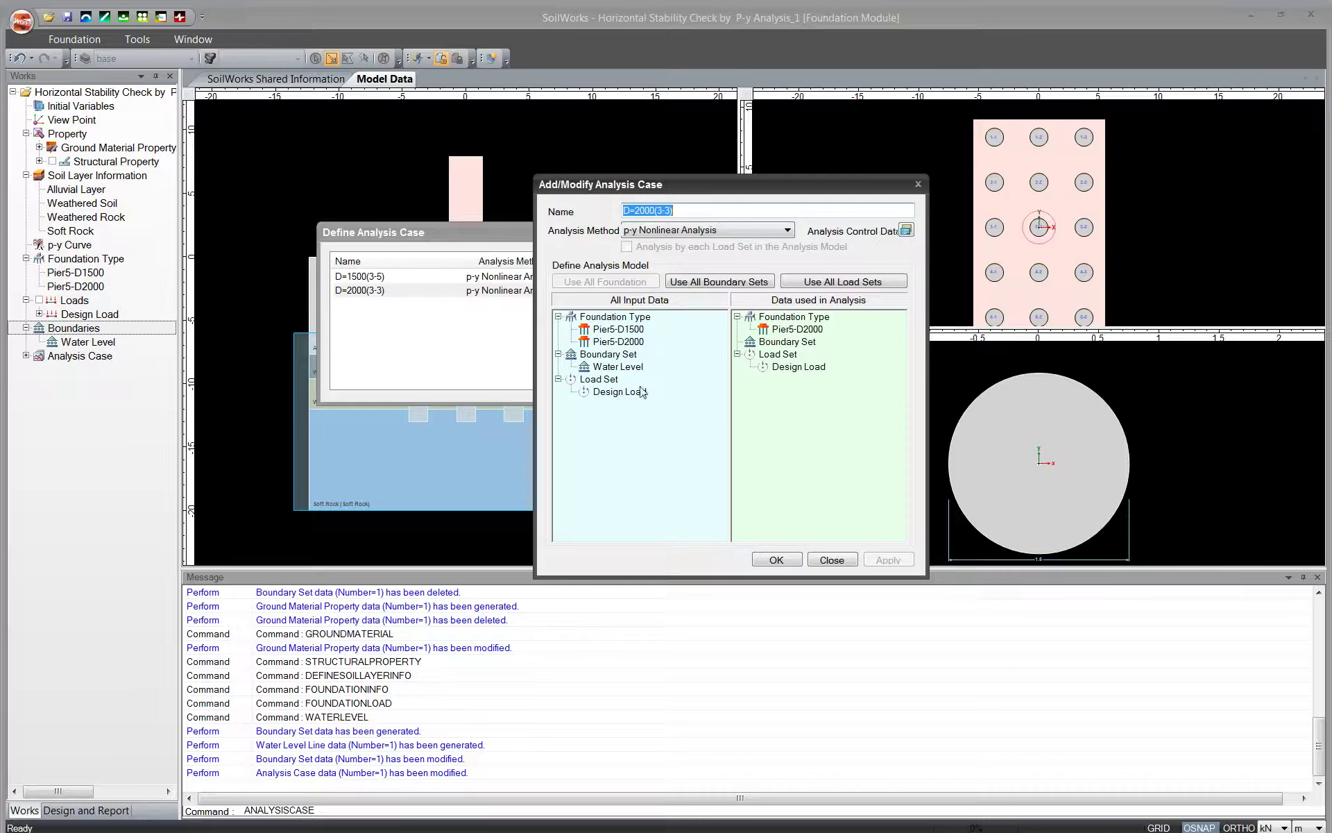
drag(618, 367, 721, 345)
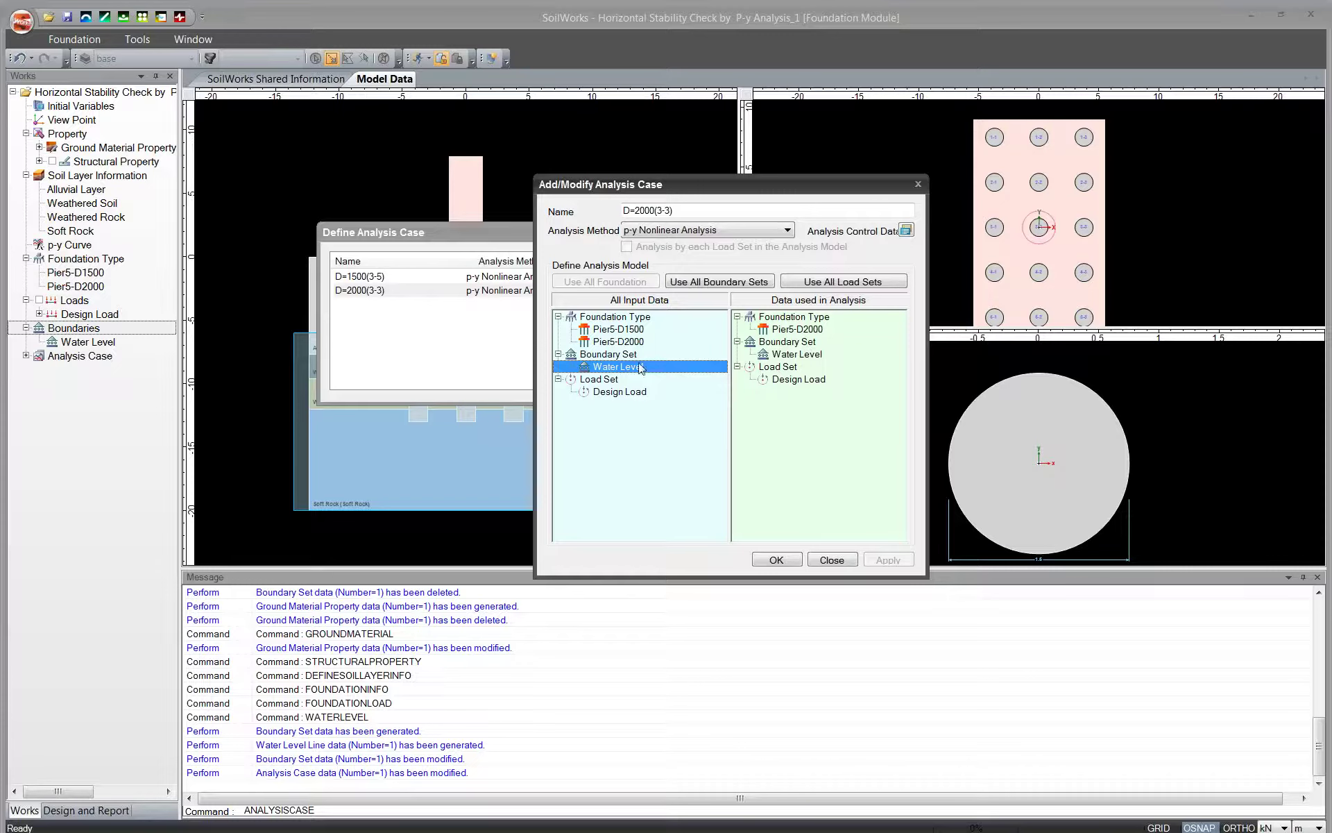
mouse_move(621, 392)
mouse_down()
mouse_move(759, 393)
mouse_move(630, 397)
mouse_up()
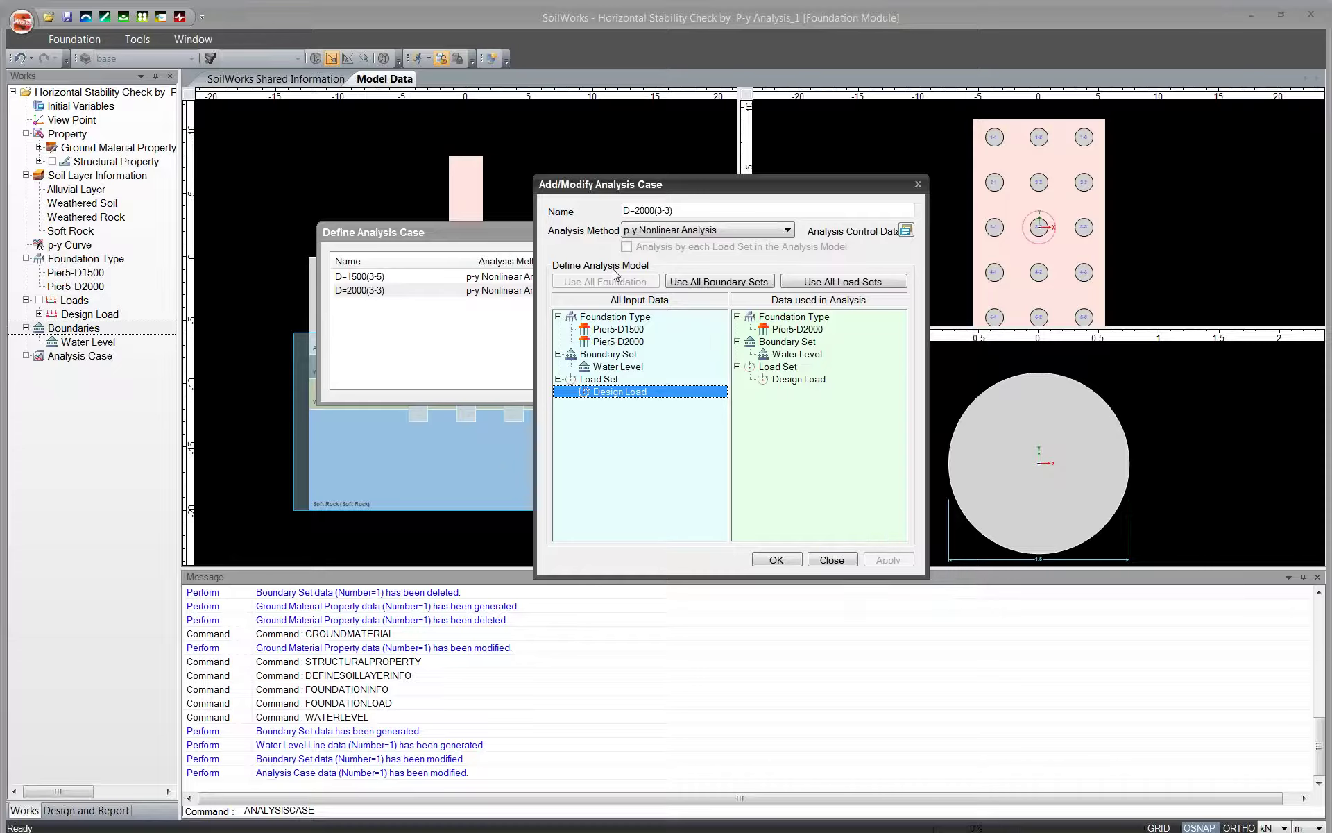
drag(747, 178, 770, 168)
click(870, 550)
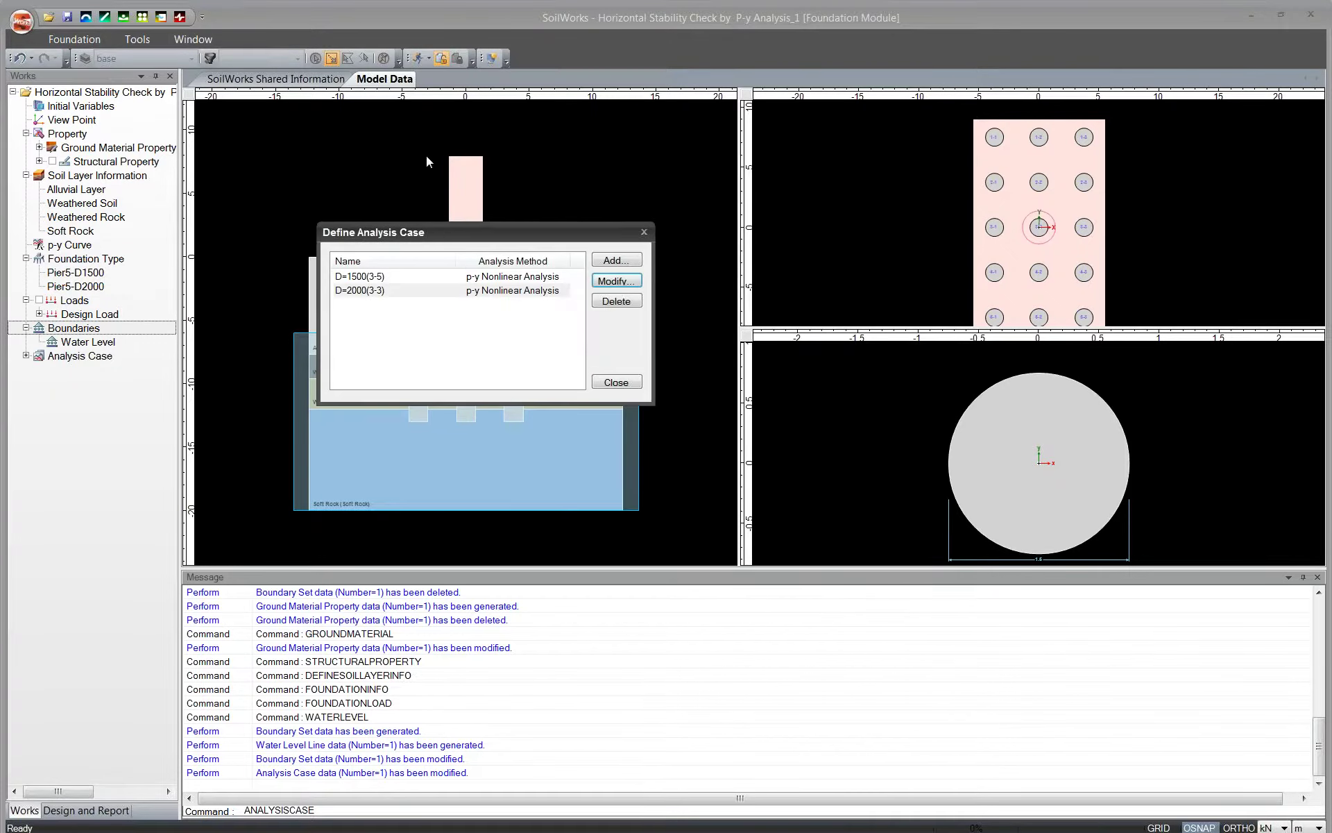
Review the D=1500(3-5) and D=2000(3-3) entries in the analysis case list, and close the list
click(436, 278)
click(437, 290)
click(439, 277)
click(441, 292)
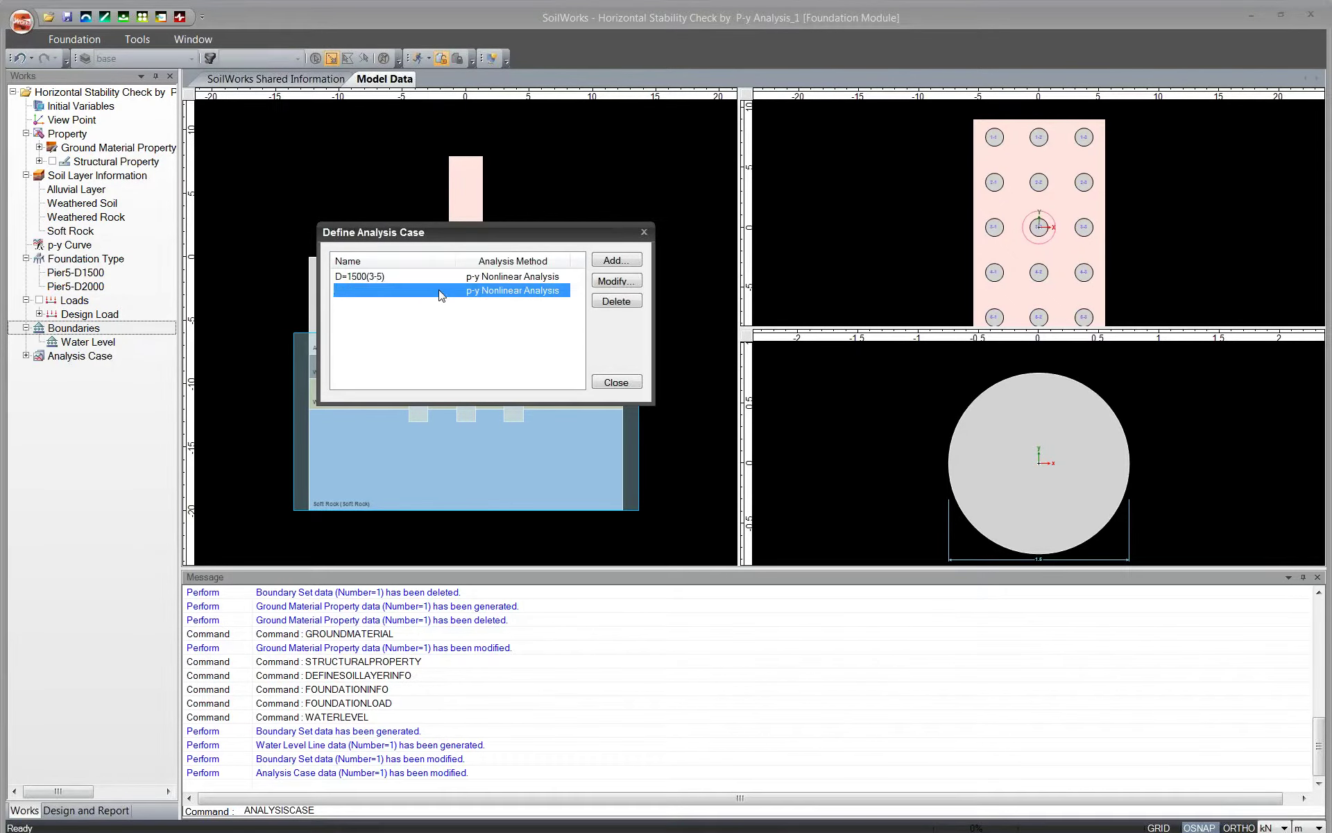
click(458, 281)
click(481, 290)
click(615, 382)
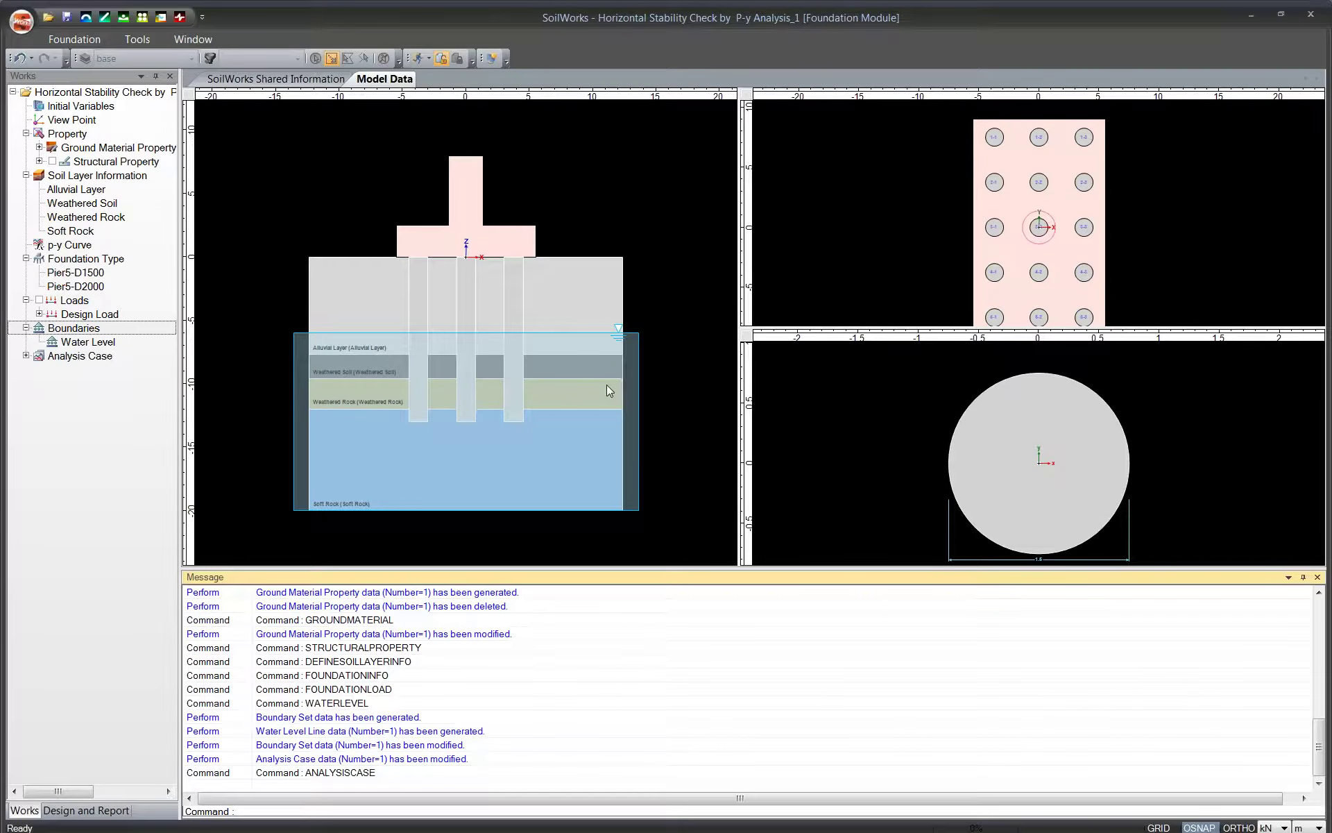
Run the p-y nonlinear analysis for both cases, D=1500(3-5) and D=2000(3-3), and close the Analysis Manager when the solution finishes
click(74, 39)
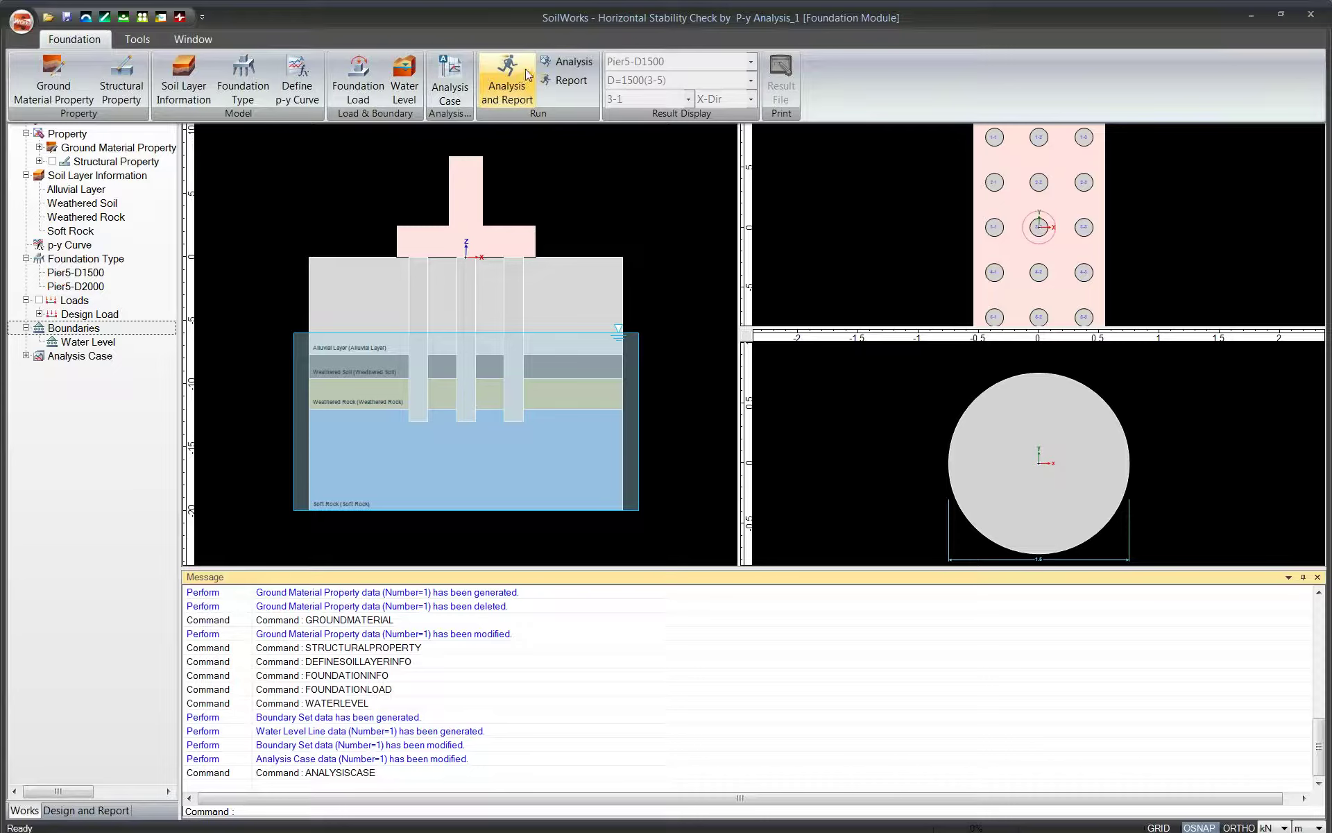
click(568, 60)
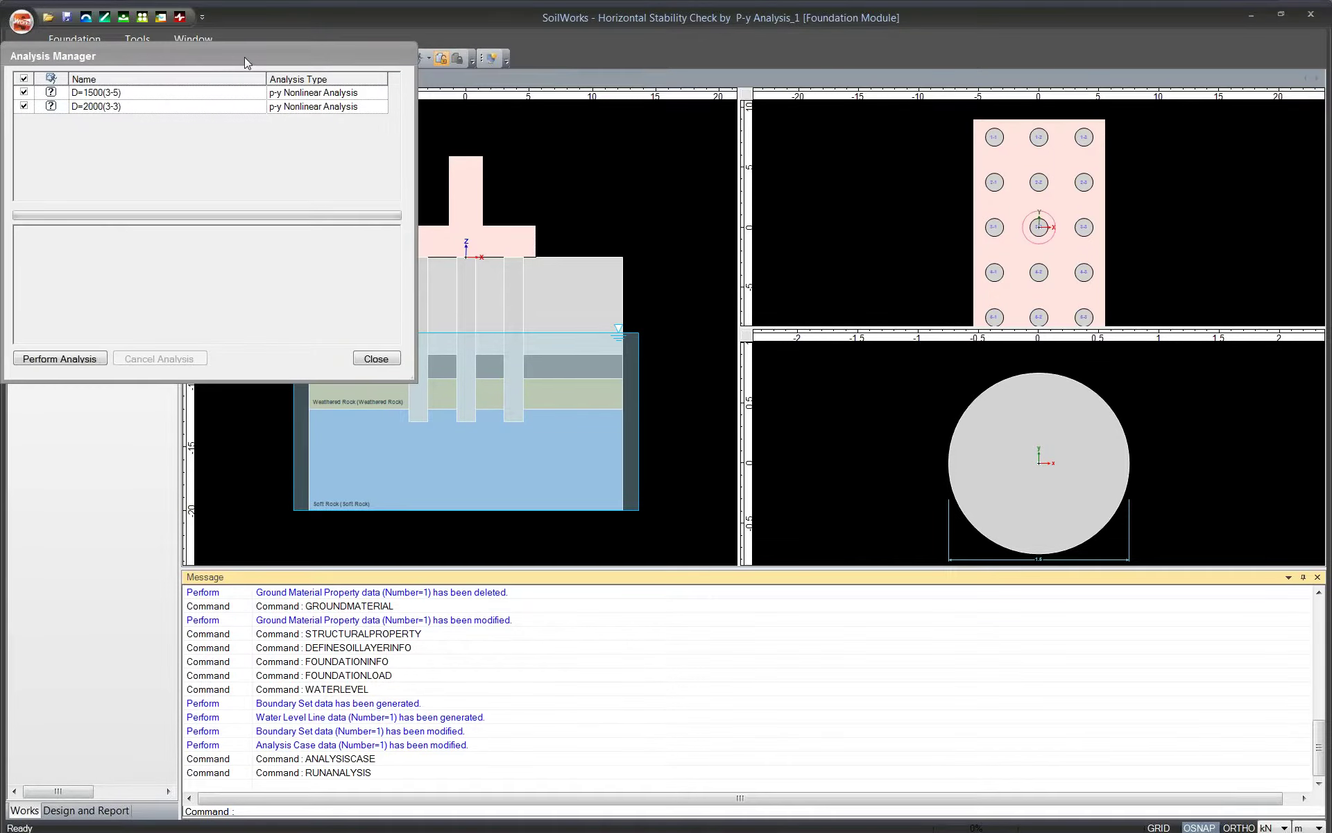
drag(247, 63, 484, 224)
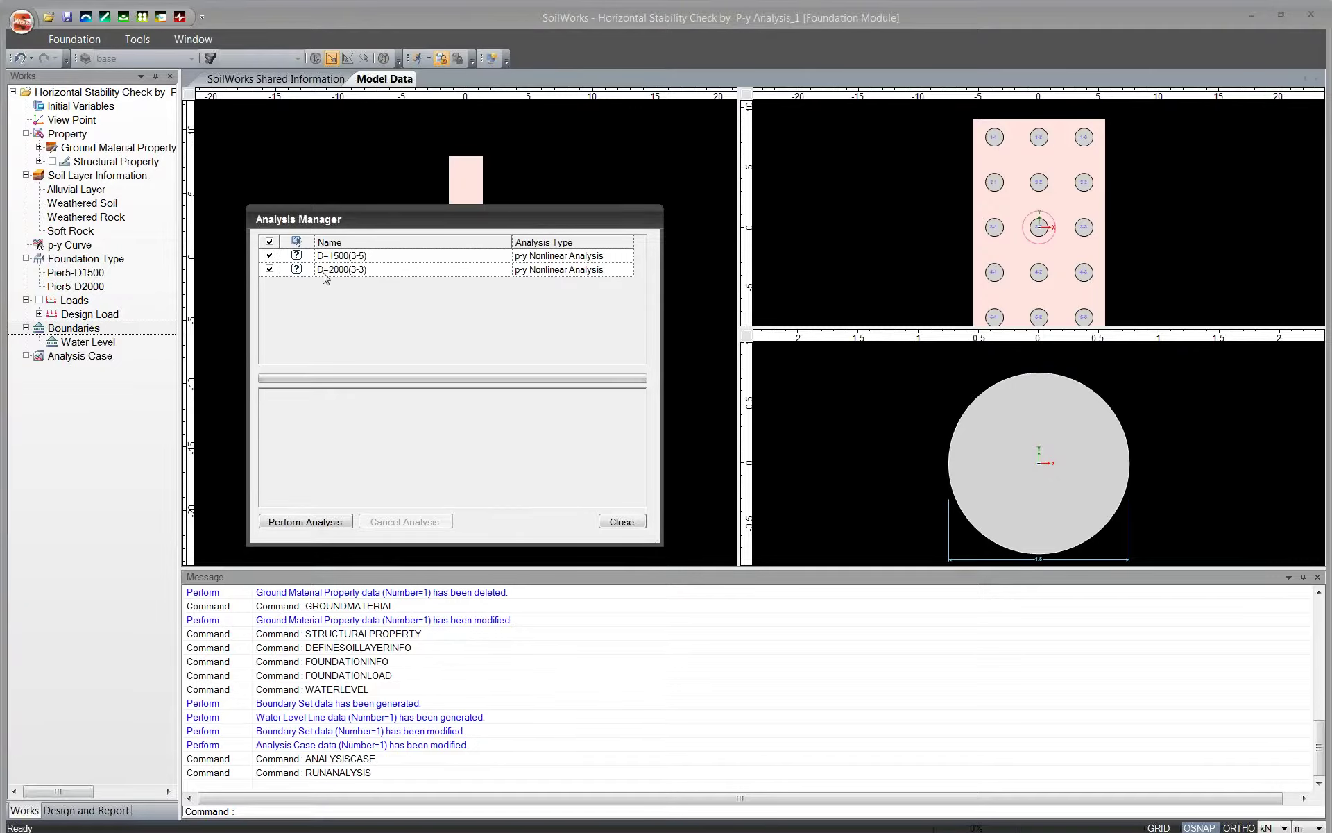
click(270, 270)
click(324, 524)
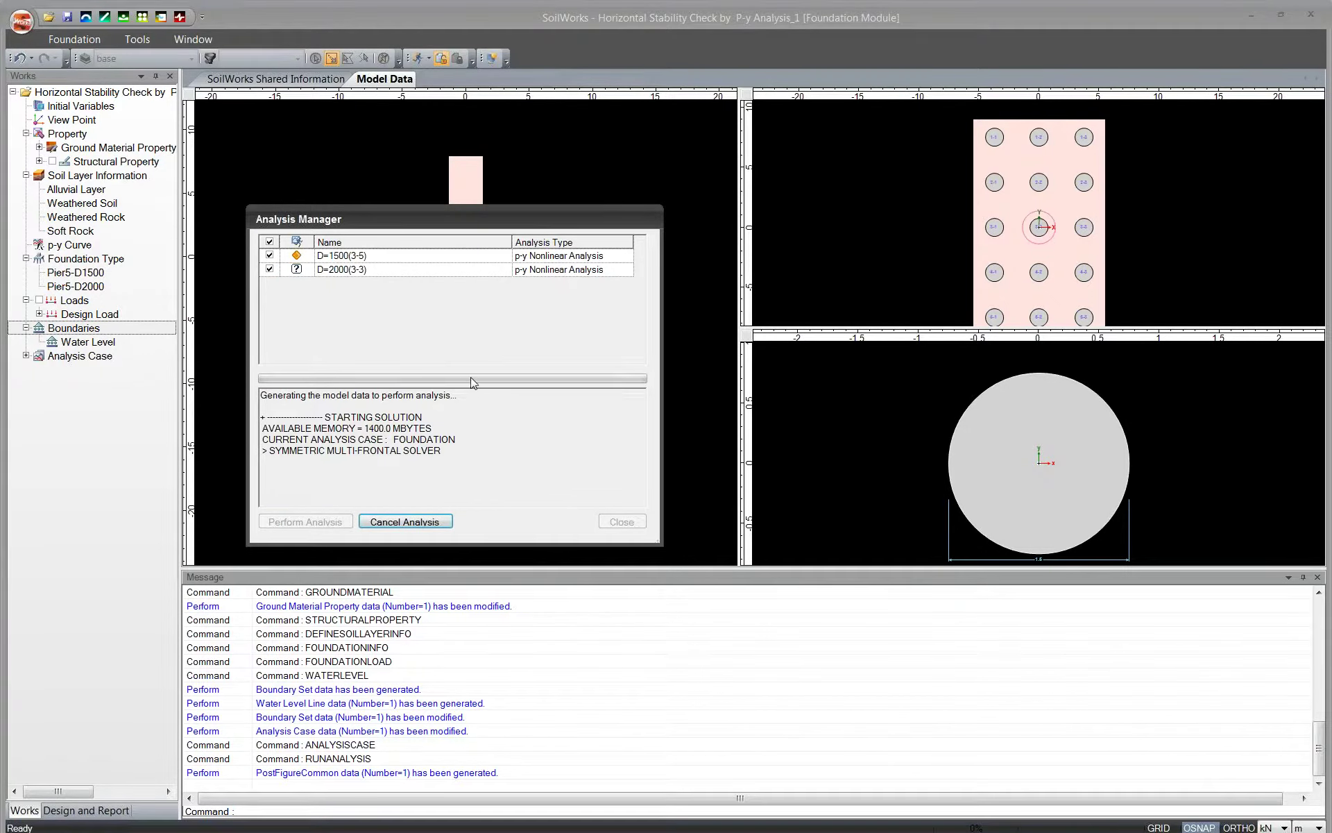
drag(486, 229, 451, 163)
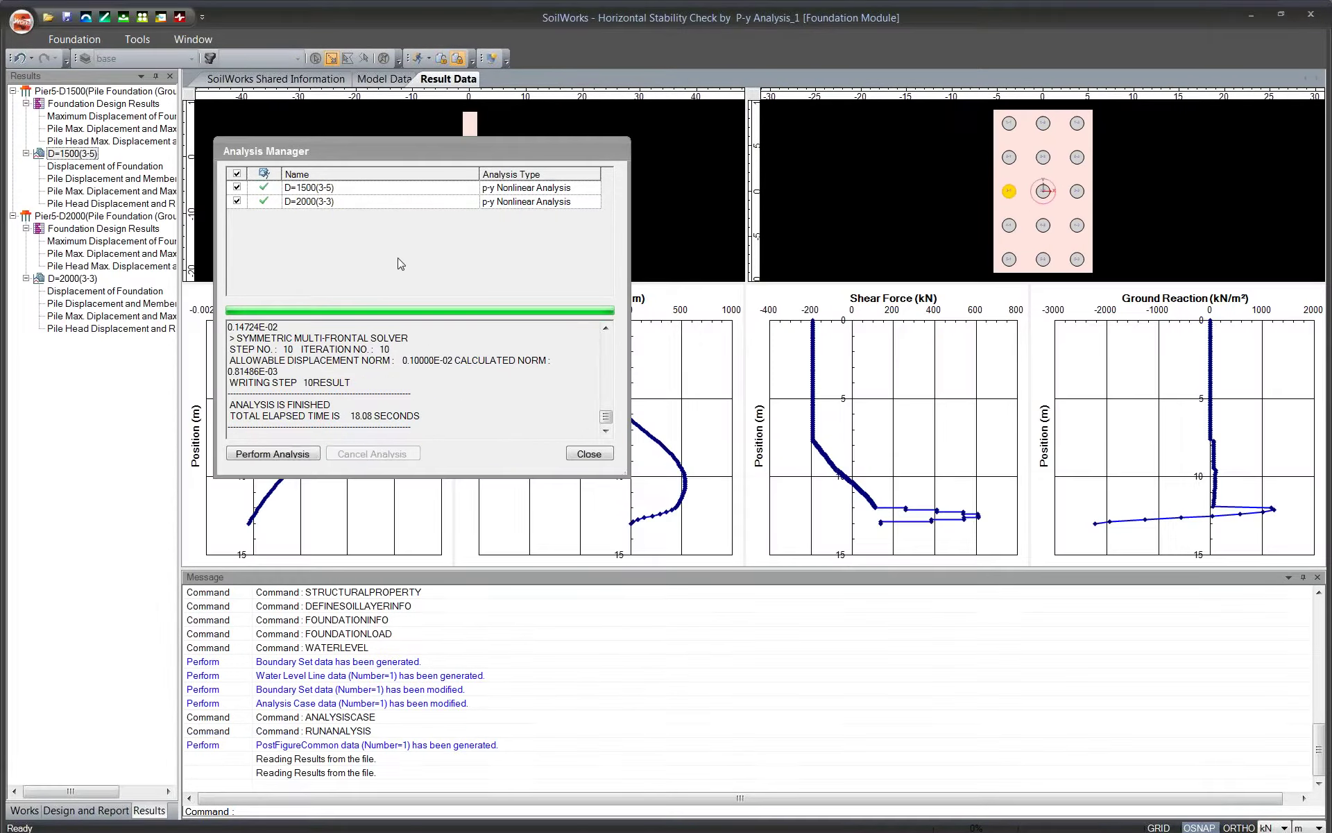
click(591, 454)
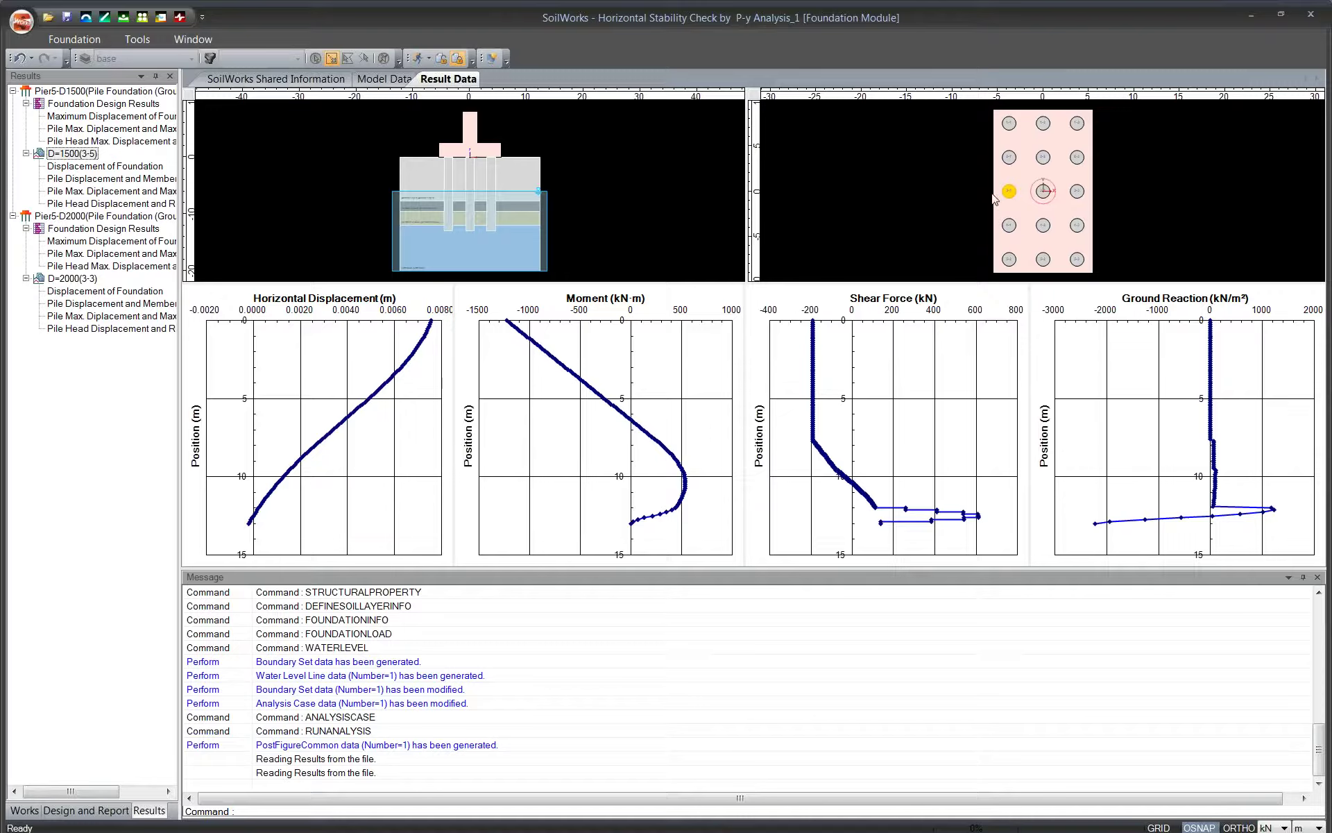
Examine the displacement, moment, shear force and ground reaction graphs of individual Pier5-D1500 piles in the first four rows
click(1009, 125)
click(1043, 124)
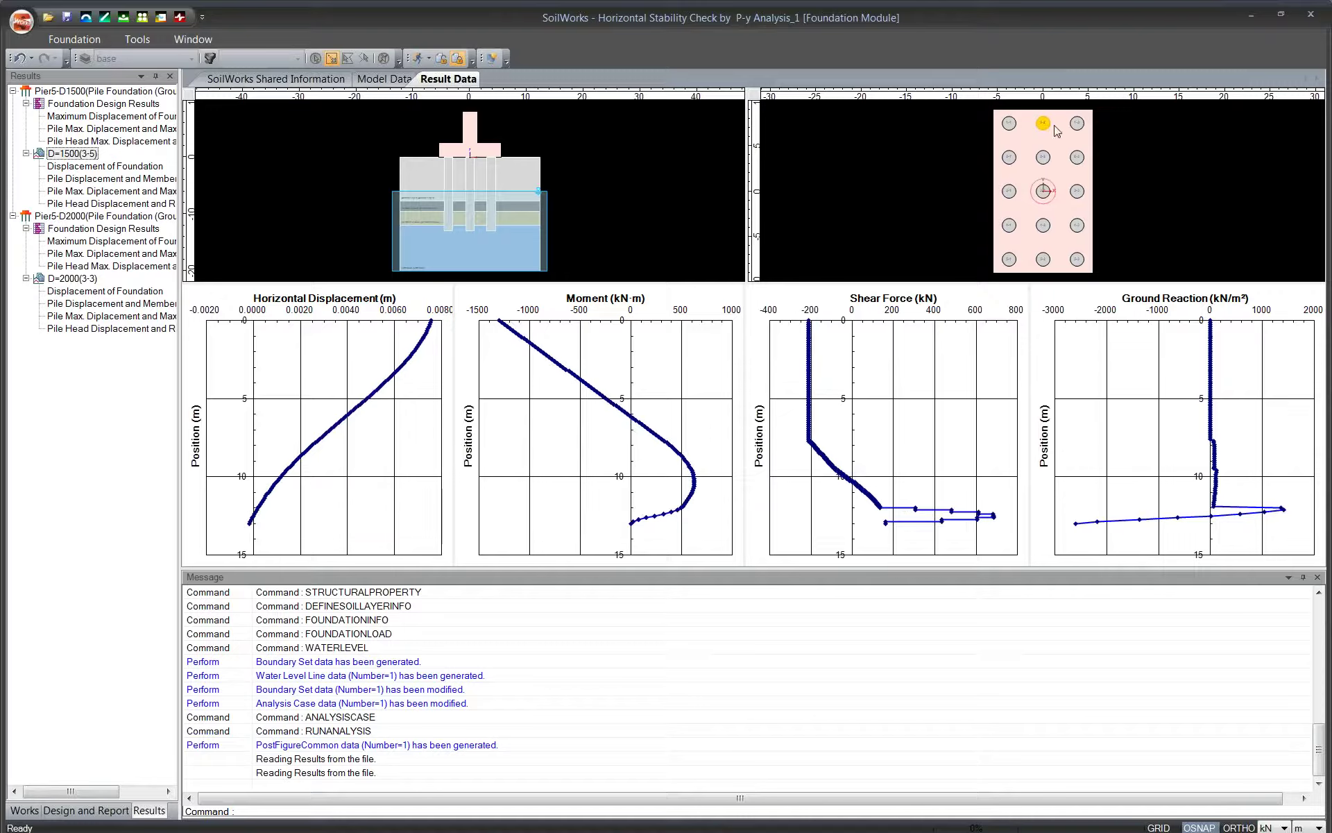
click(1077, 123)
click(1047, 158)
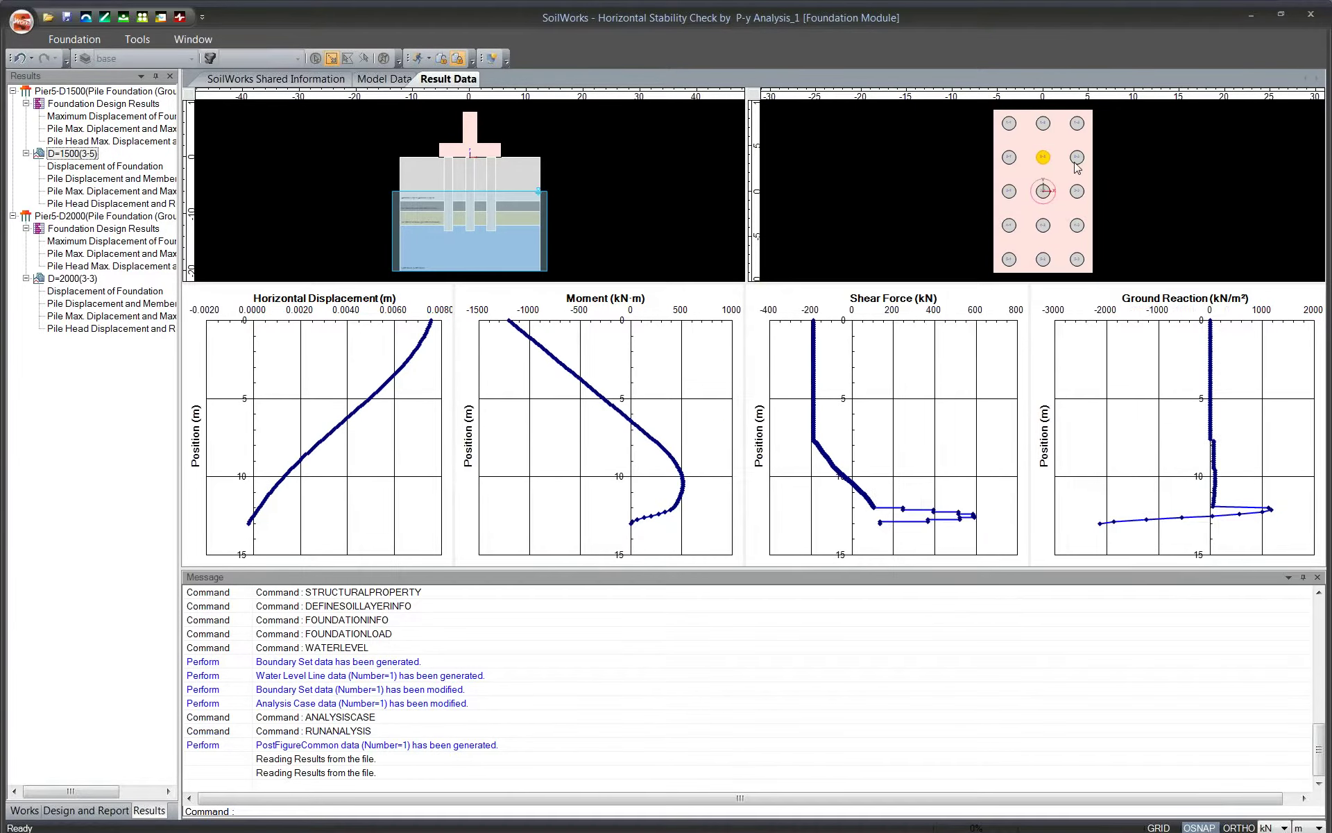
click(1077, 158)
click(1078, 192)
click(1045, 192)
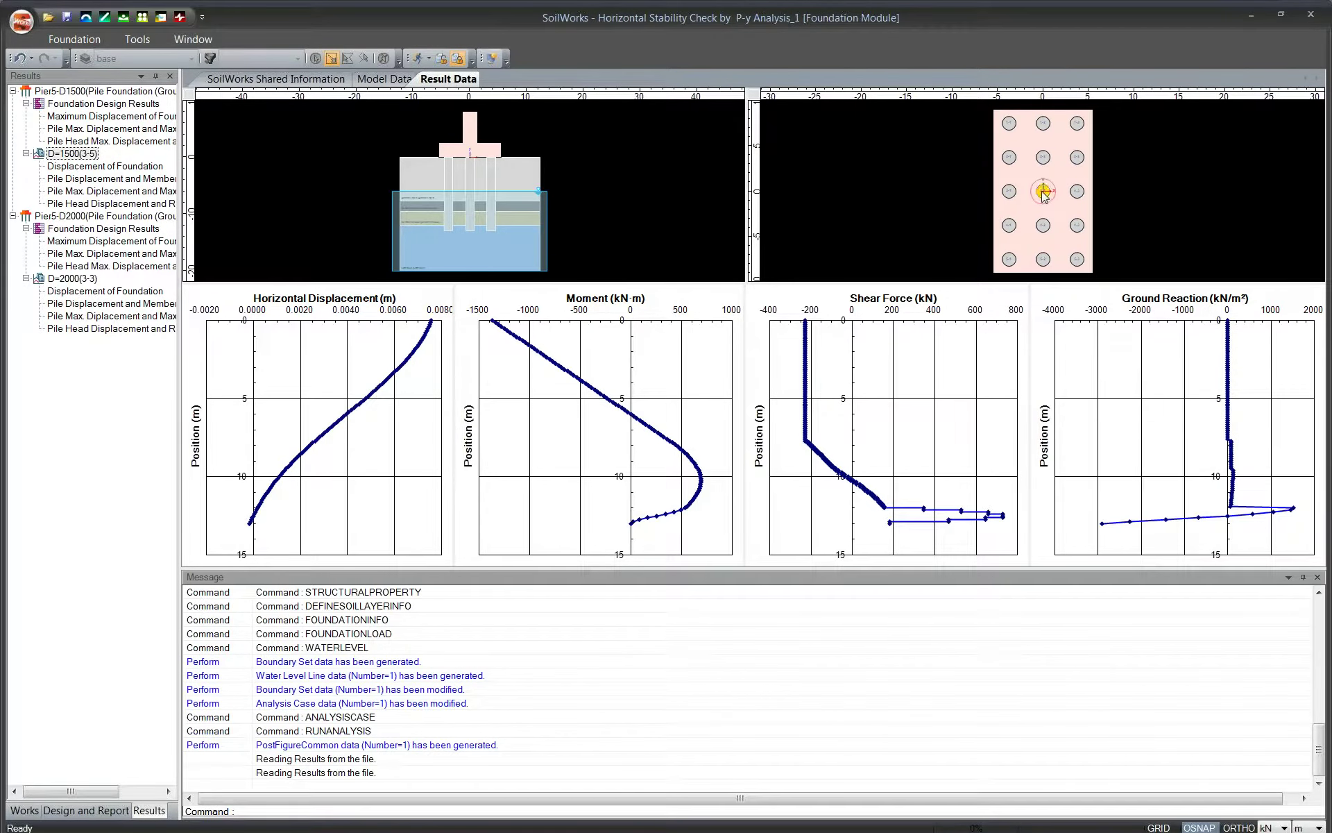
click(1040, 226)
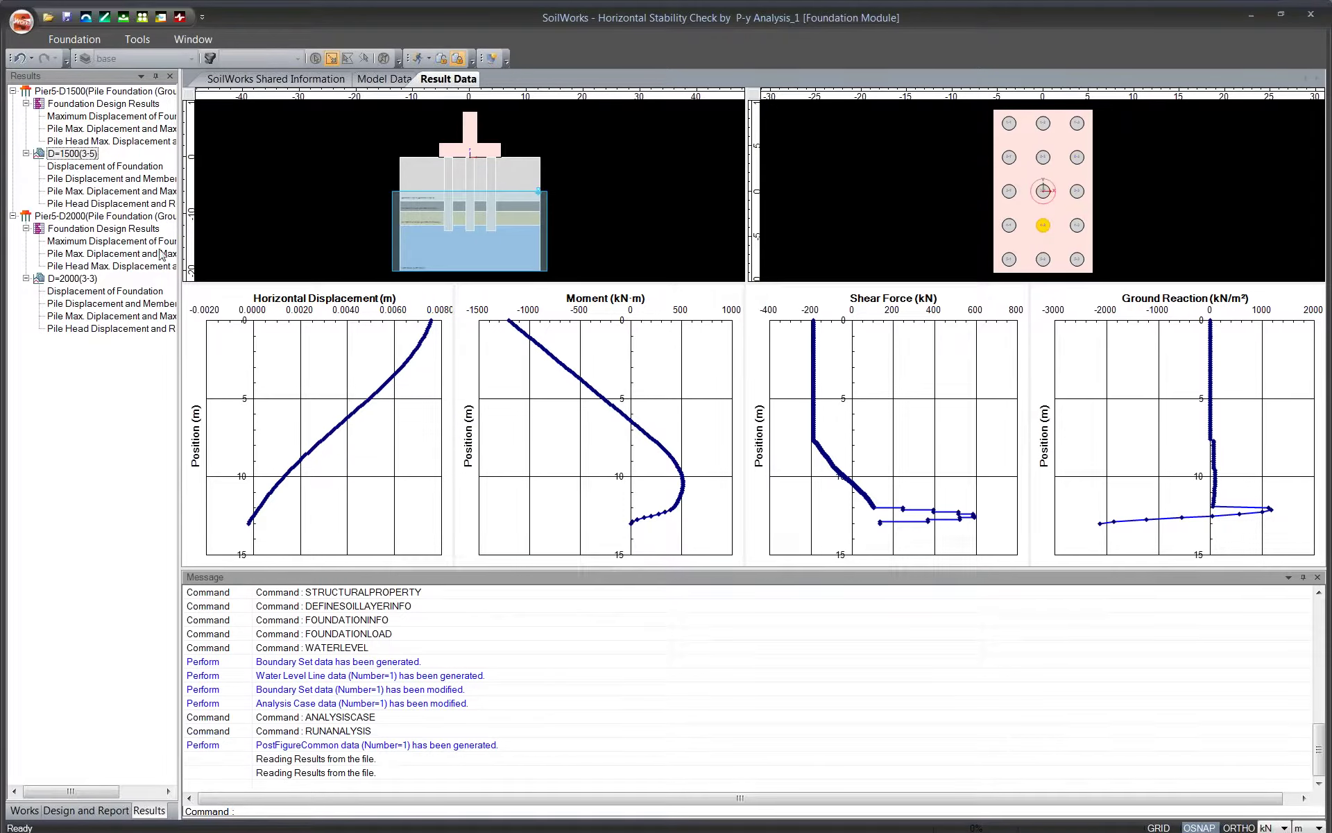
Review the Pier5-D1500 foundation design results: maximum foundation displacement, maximum pile displacements and member forces, and pile head reactions
double_click(104, 123)
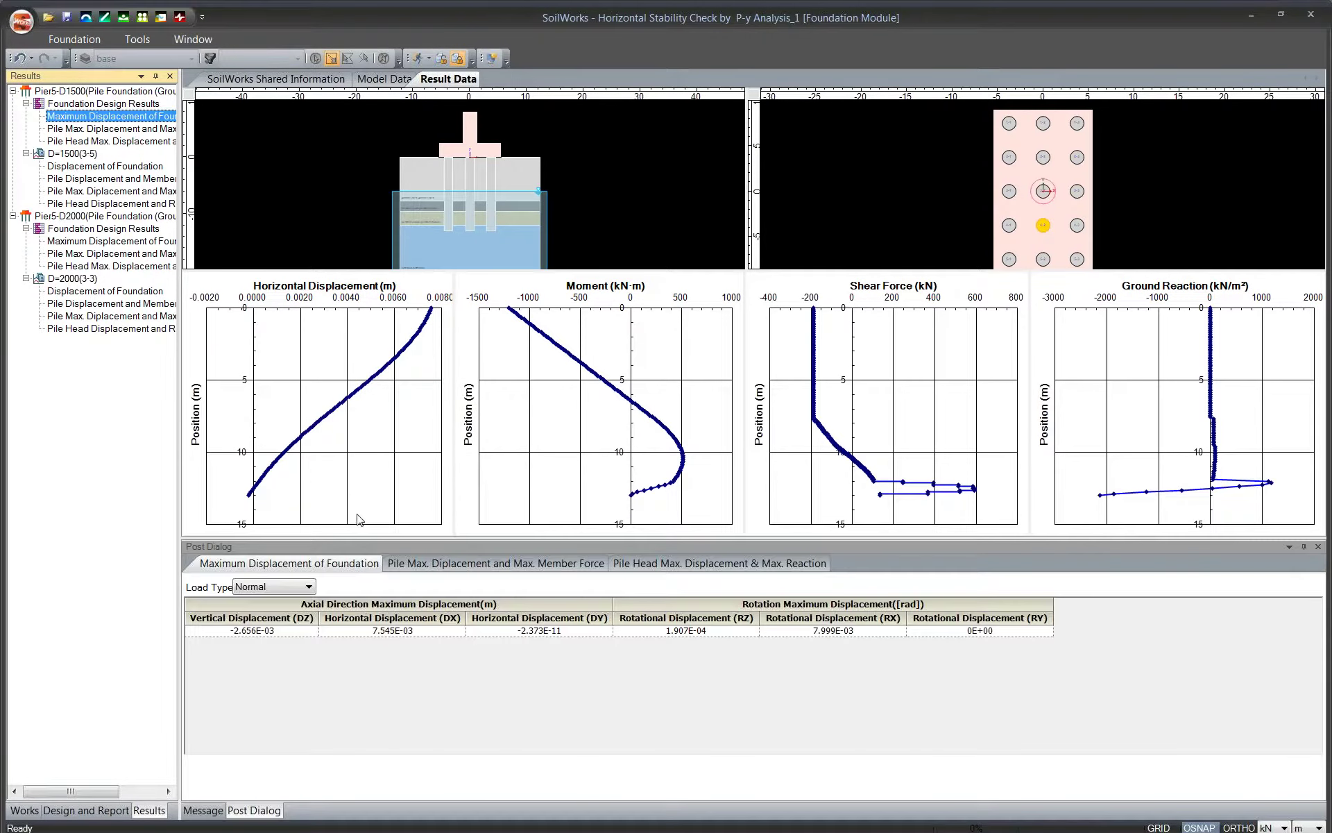
click(400, 570)
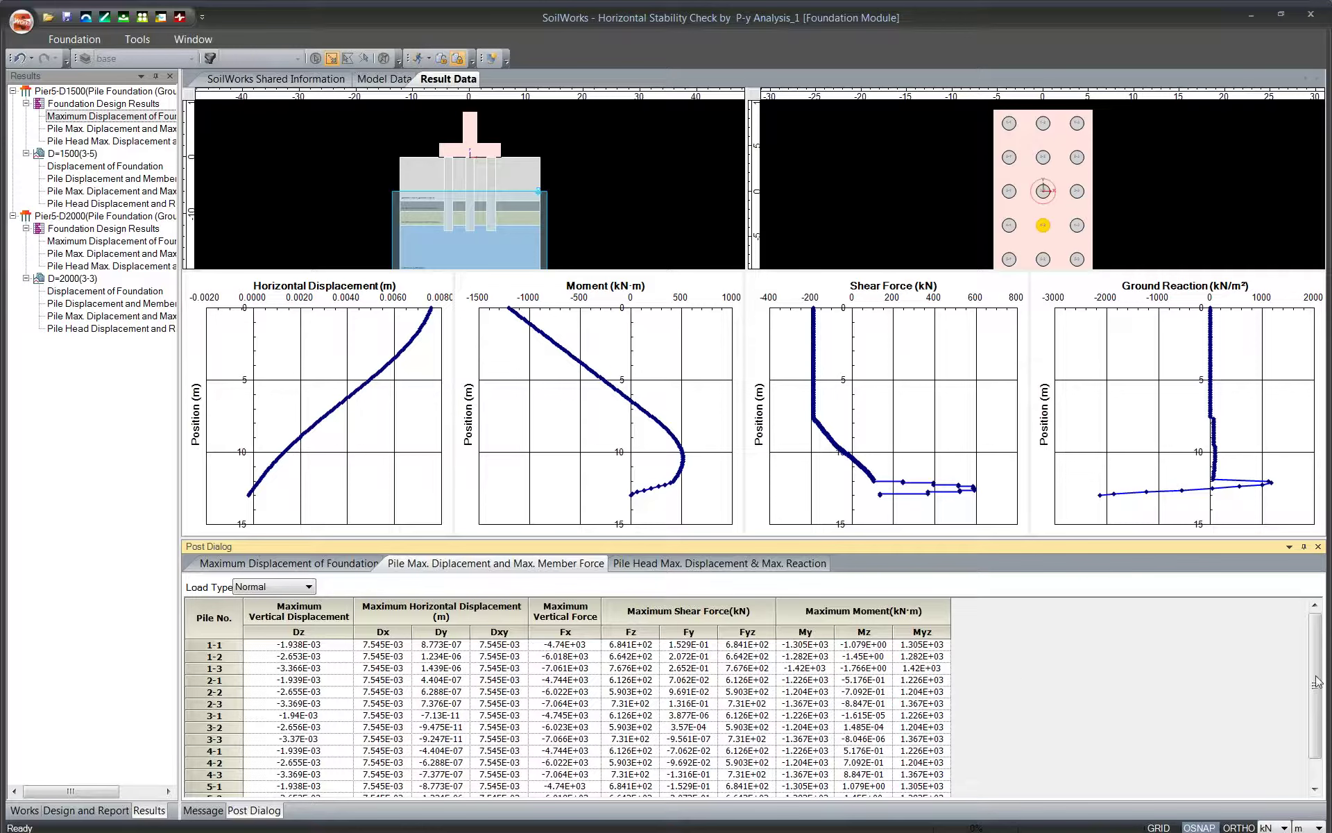
scroll(1322, 678, down, 1)
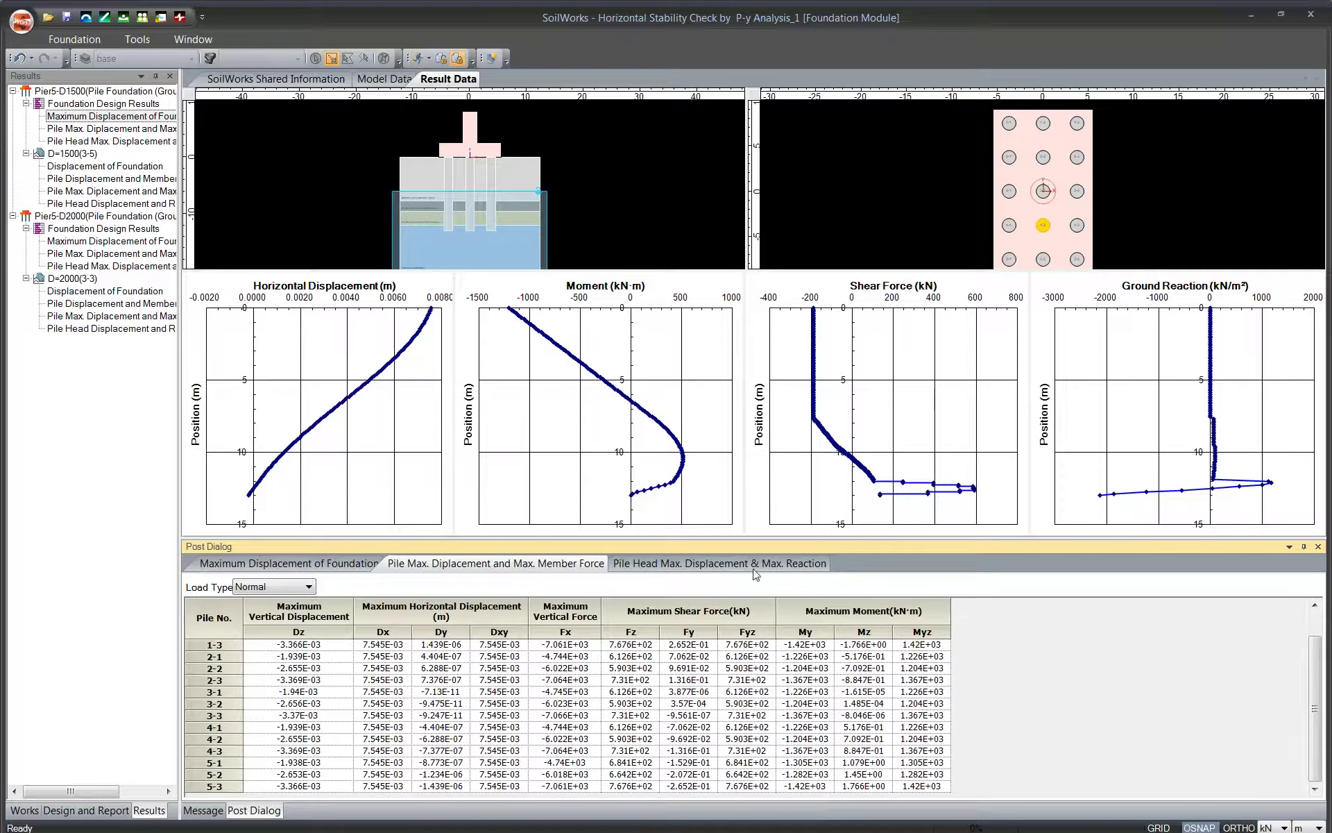
click(1009, 225)
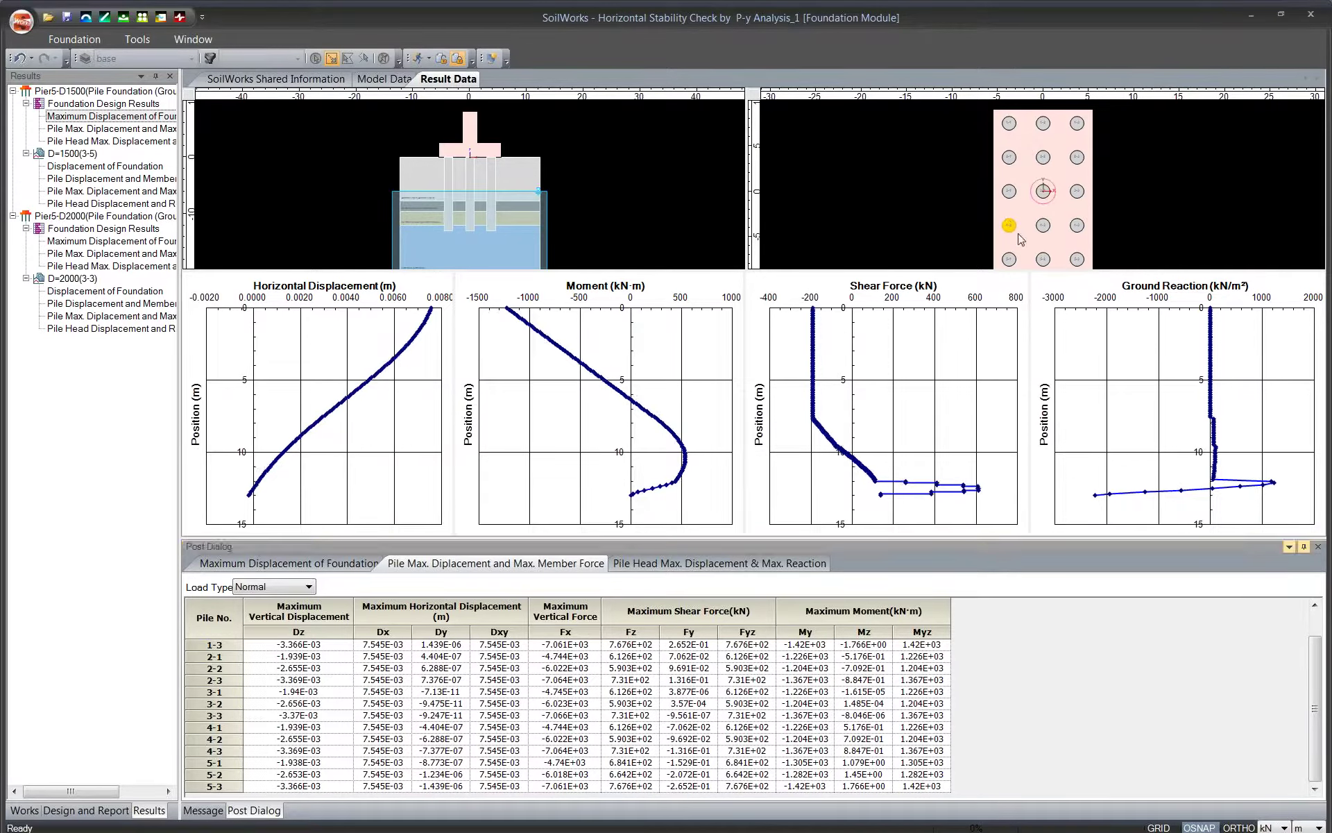
click(286, 691)
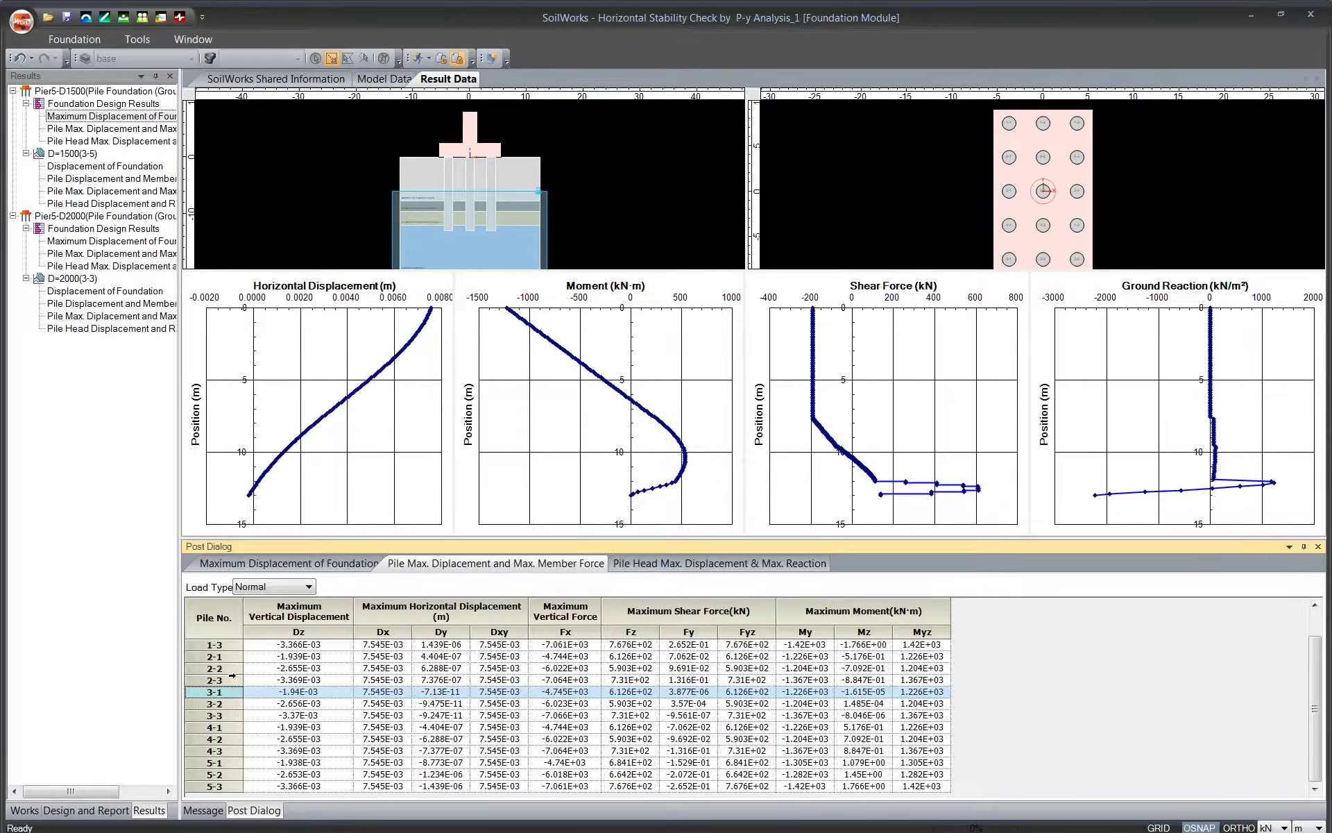
click(306, 726)
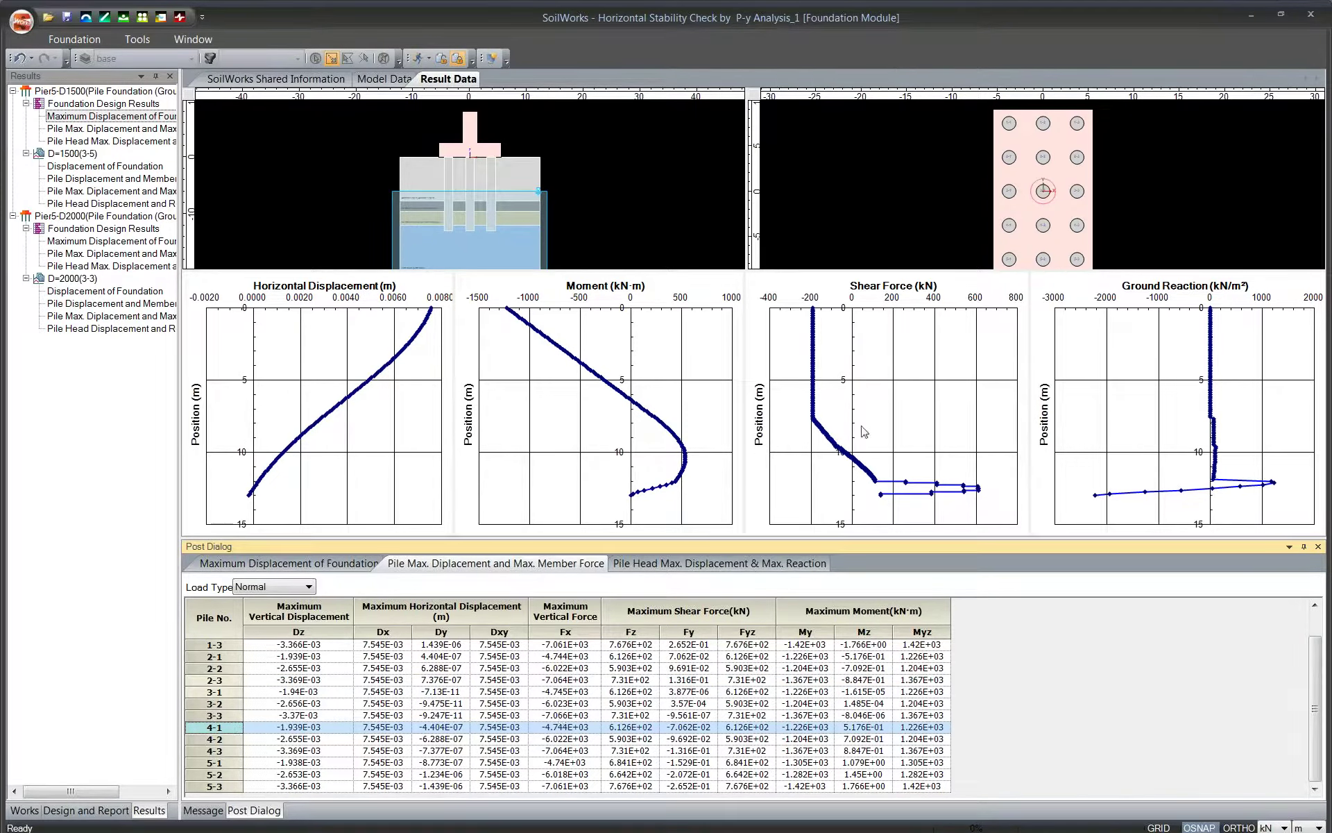
click(682, 566)
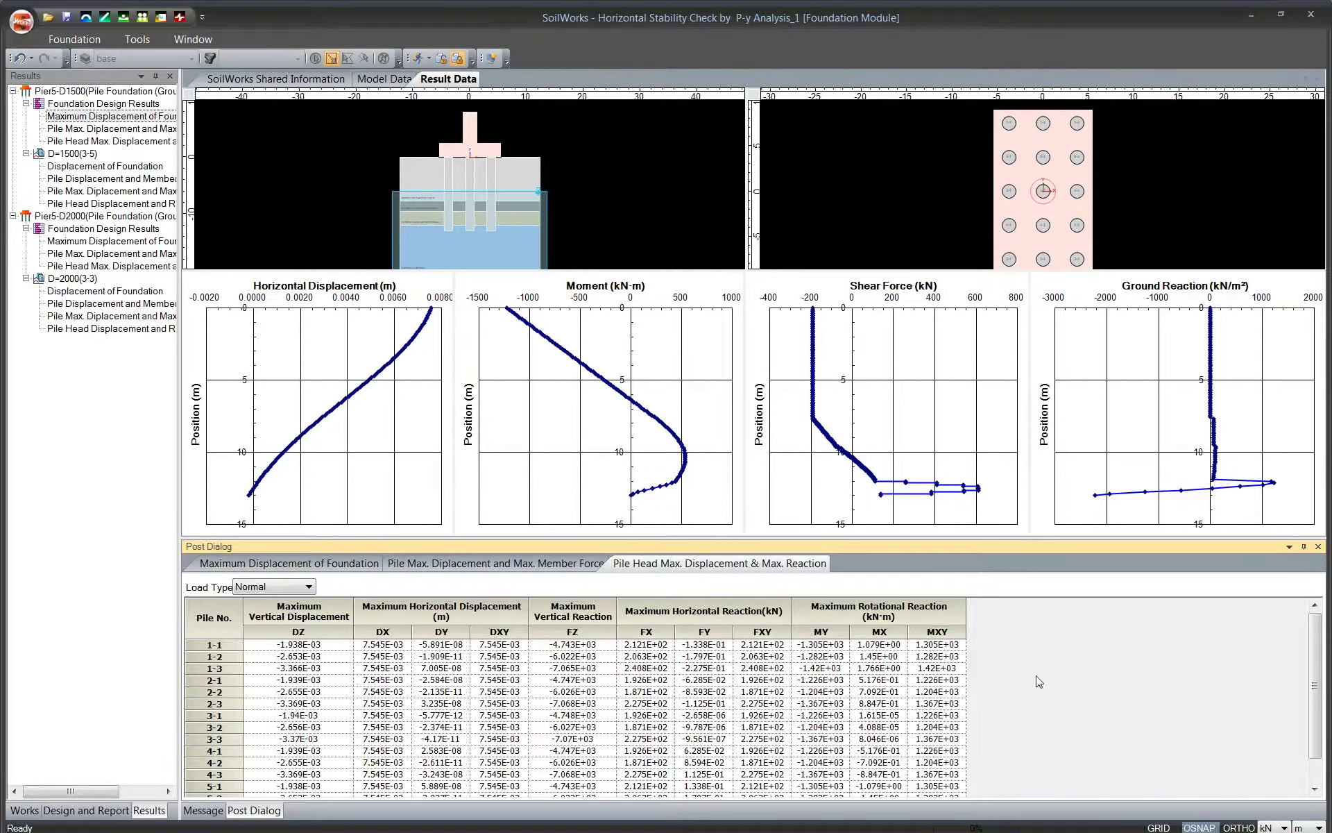
Examine case D=1500(3-5)'s tables of pile displacement and member force, their maximum values, and pile head displacement and reaction
click(104, 129)
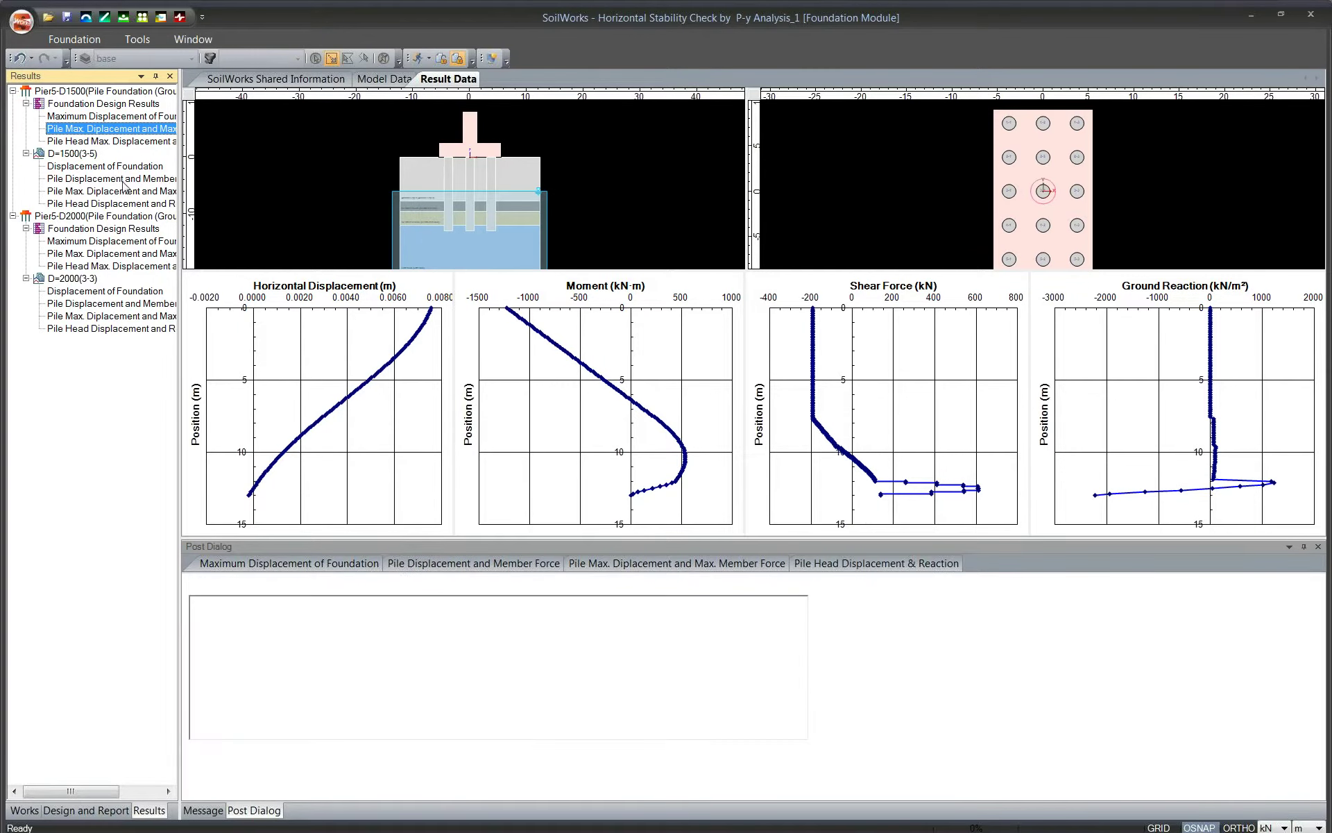
click(122, 181)
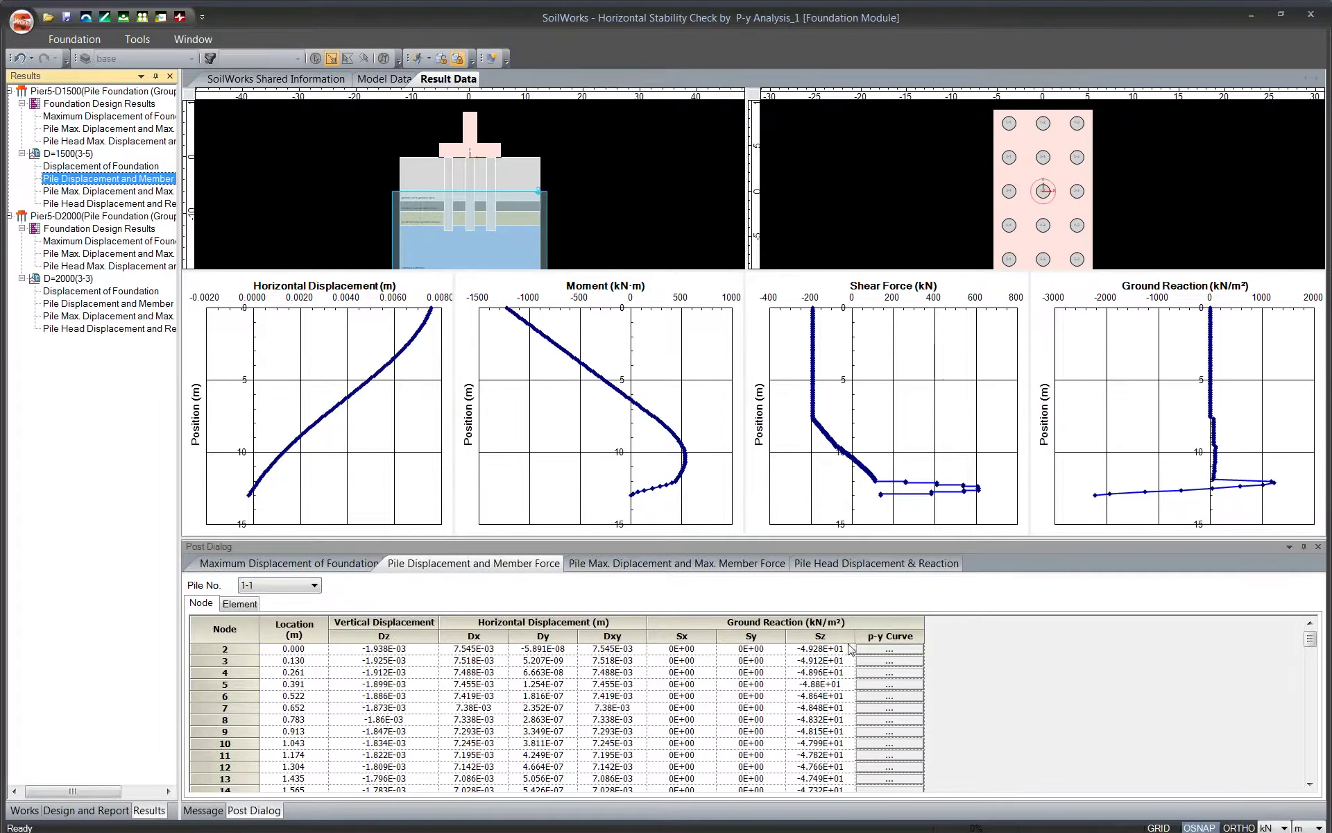
click(722, 564)
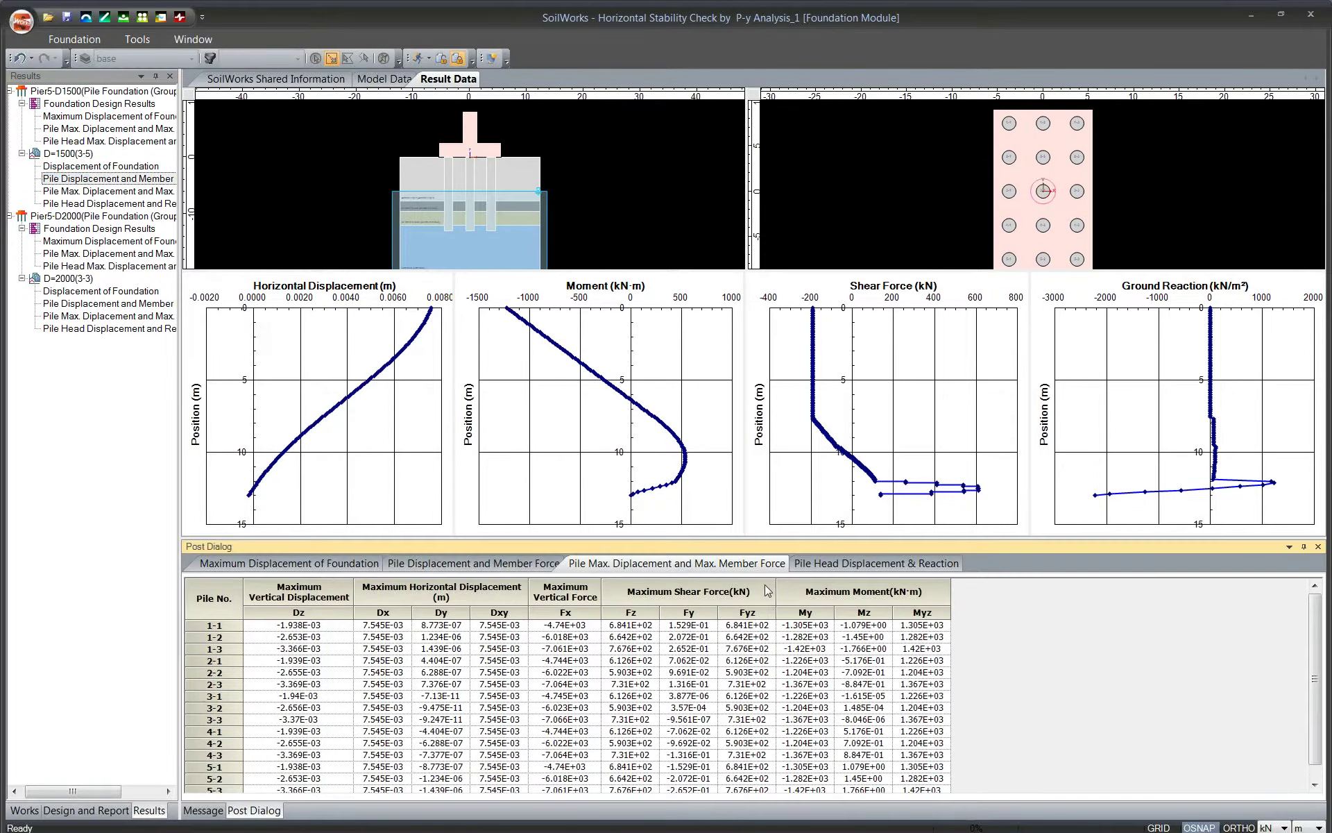
click(857, 565)
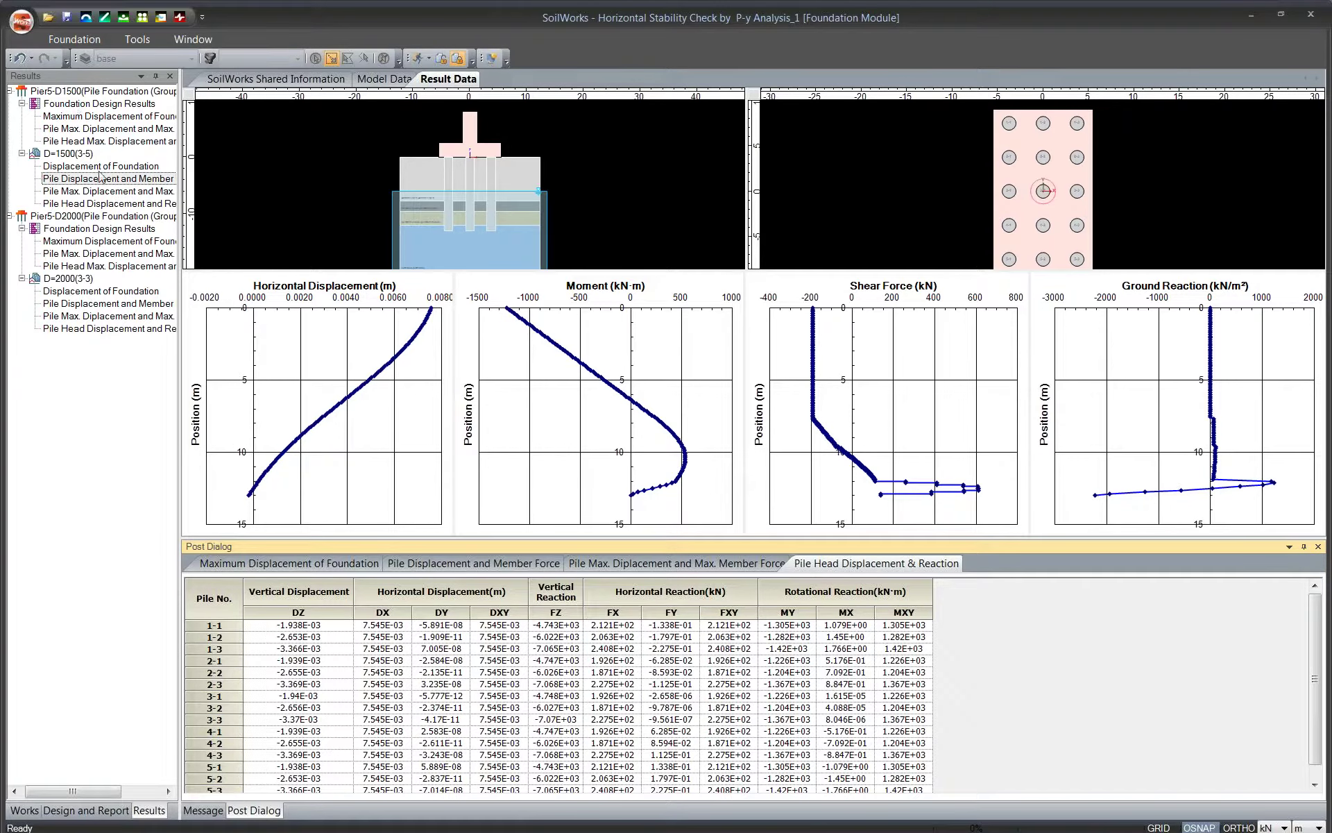
Review the Pier5-D2000 maximum foundation displacement and compare the result graphs of piles in its first two rows
click(92, 242)
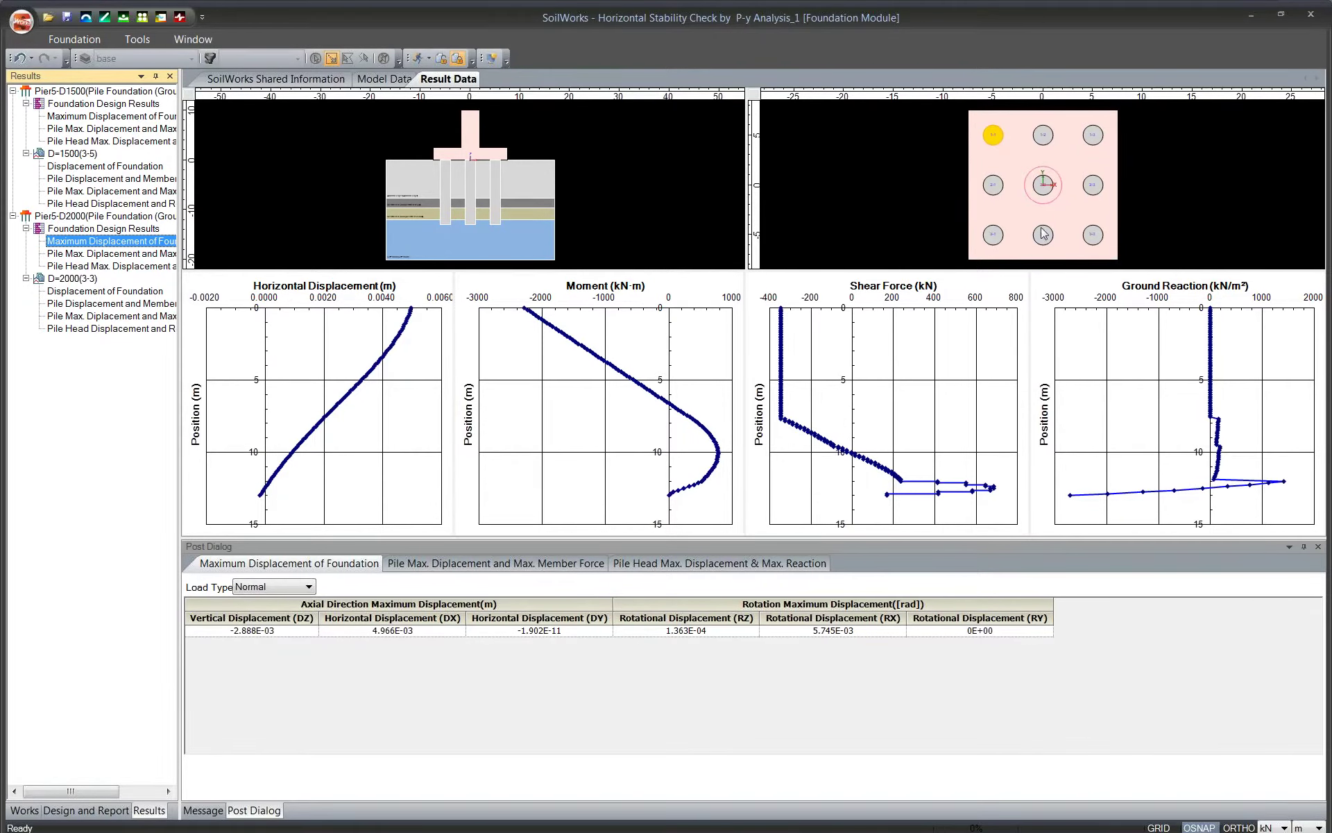
click(1043, 134)
click(1093, 136)
click(1093, 186)
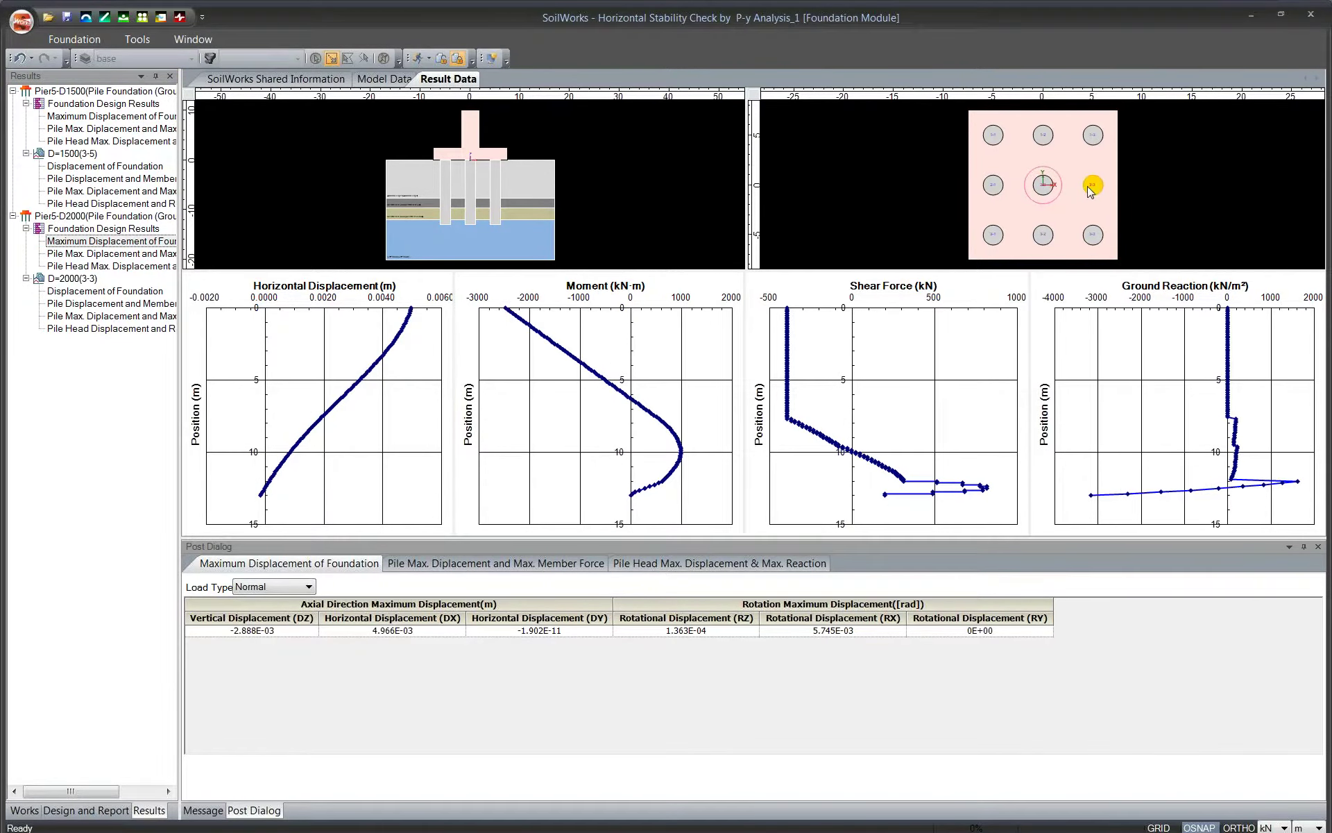
click(1043, 186)
click(990, 189)
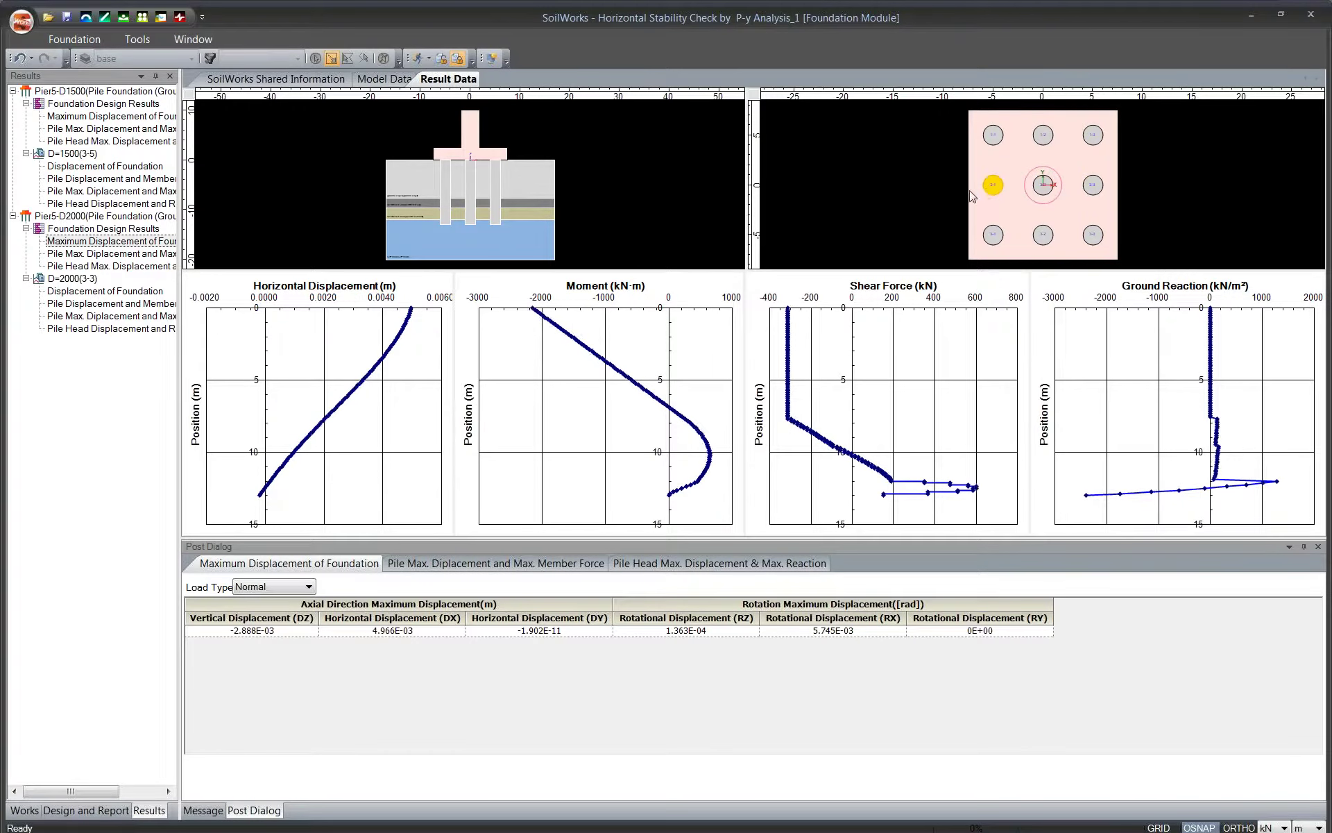
Examine the maximum member force and pile head reaction tables for Pier5-D2000 and case D=2000(3-3), including the last-row pile graphs
click(521, 563)
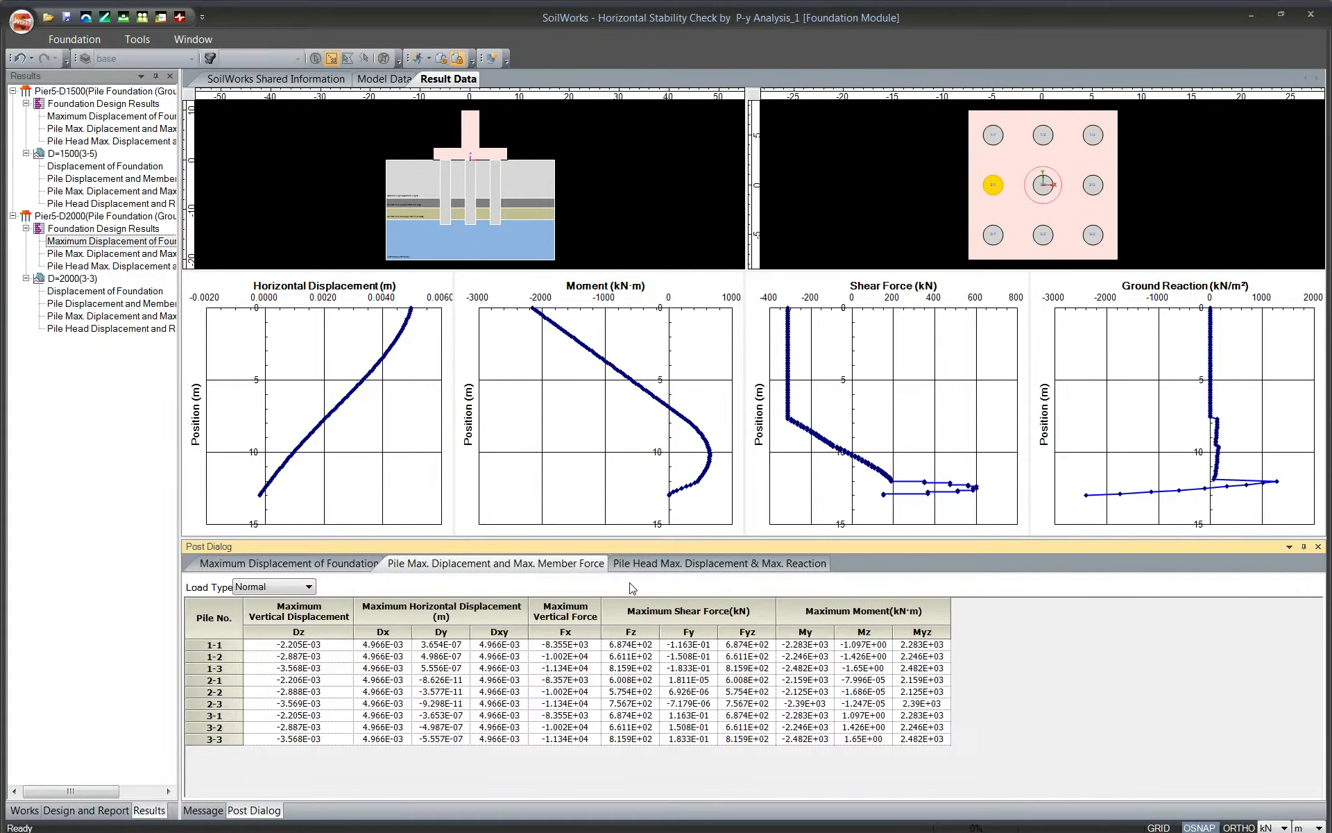
click(691, 563)
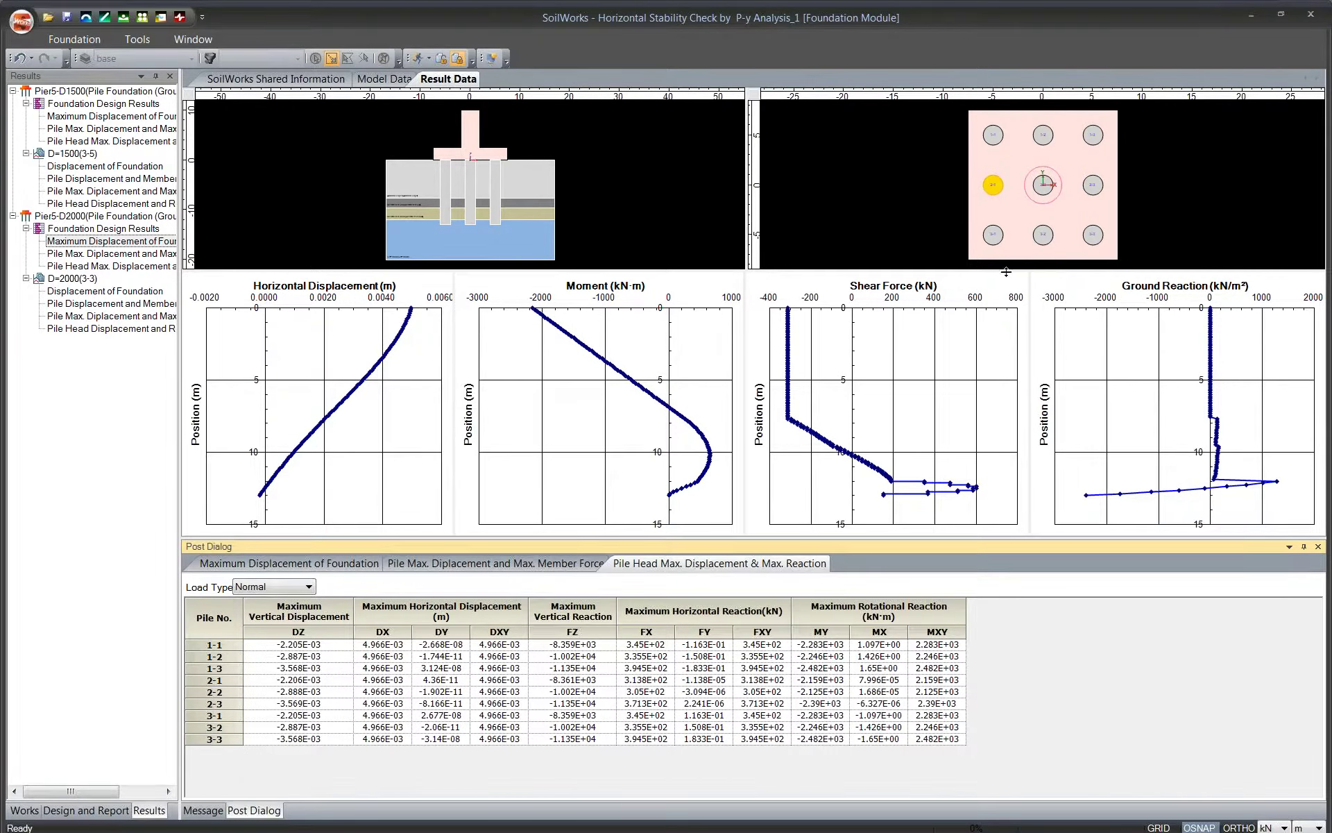
click(993, 236)
click(1043, 236)
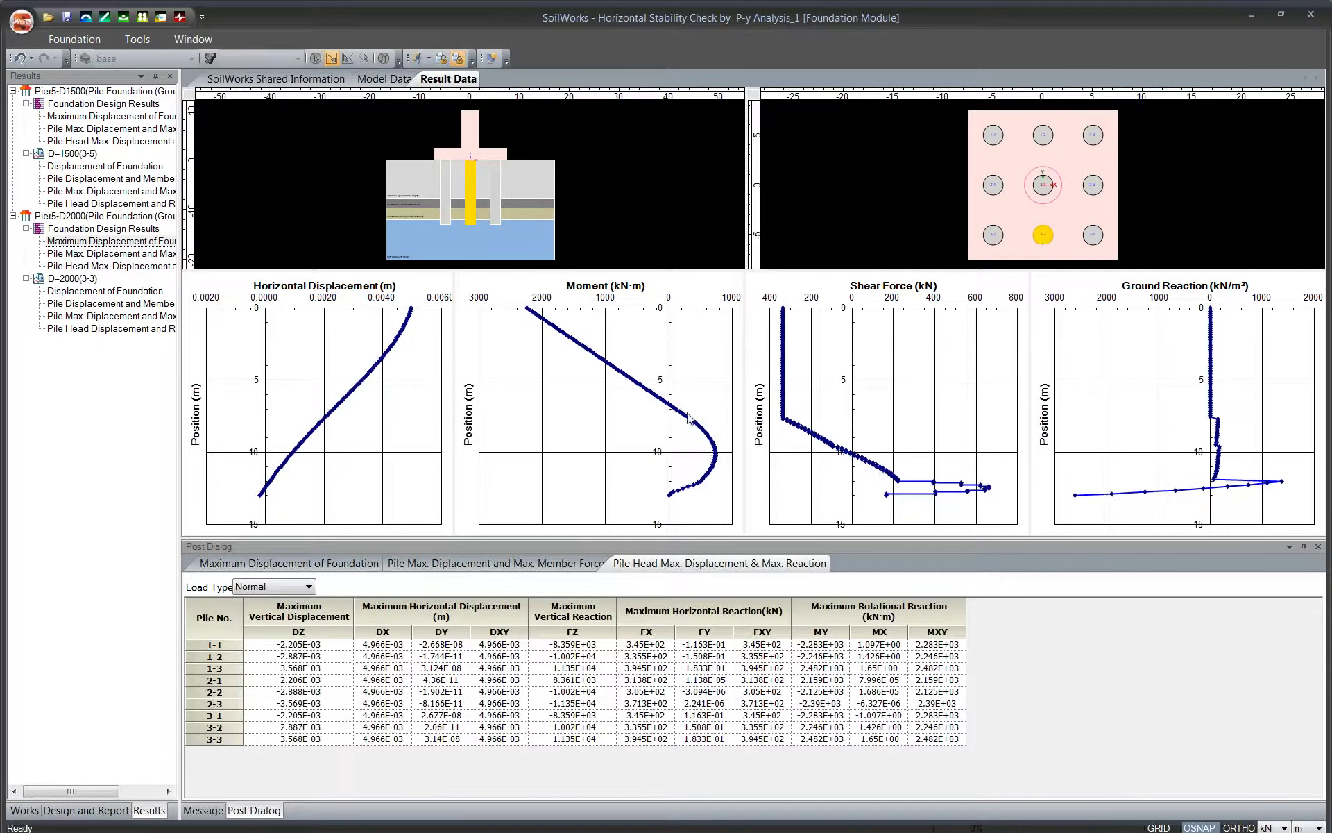
click(117, 315)
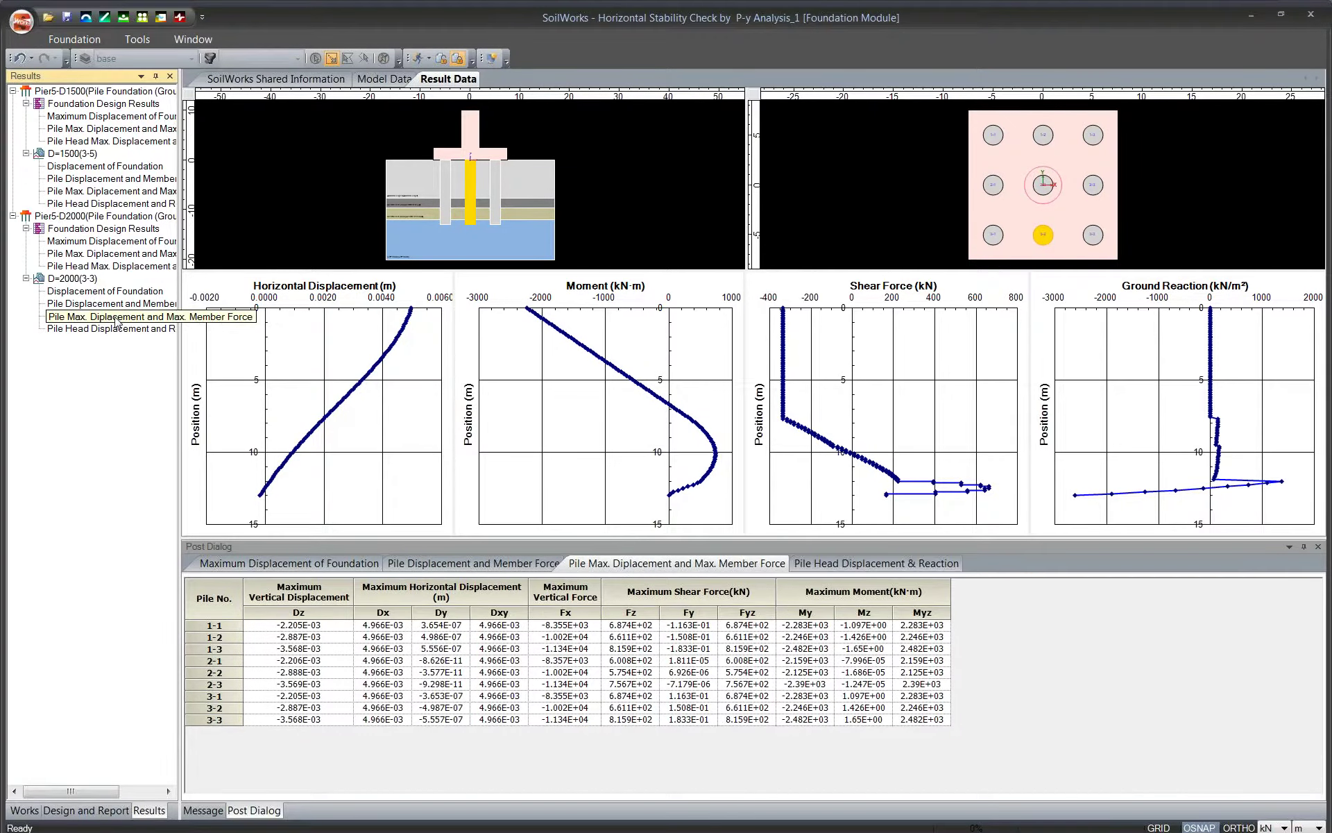
click(109, 328)
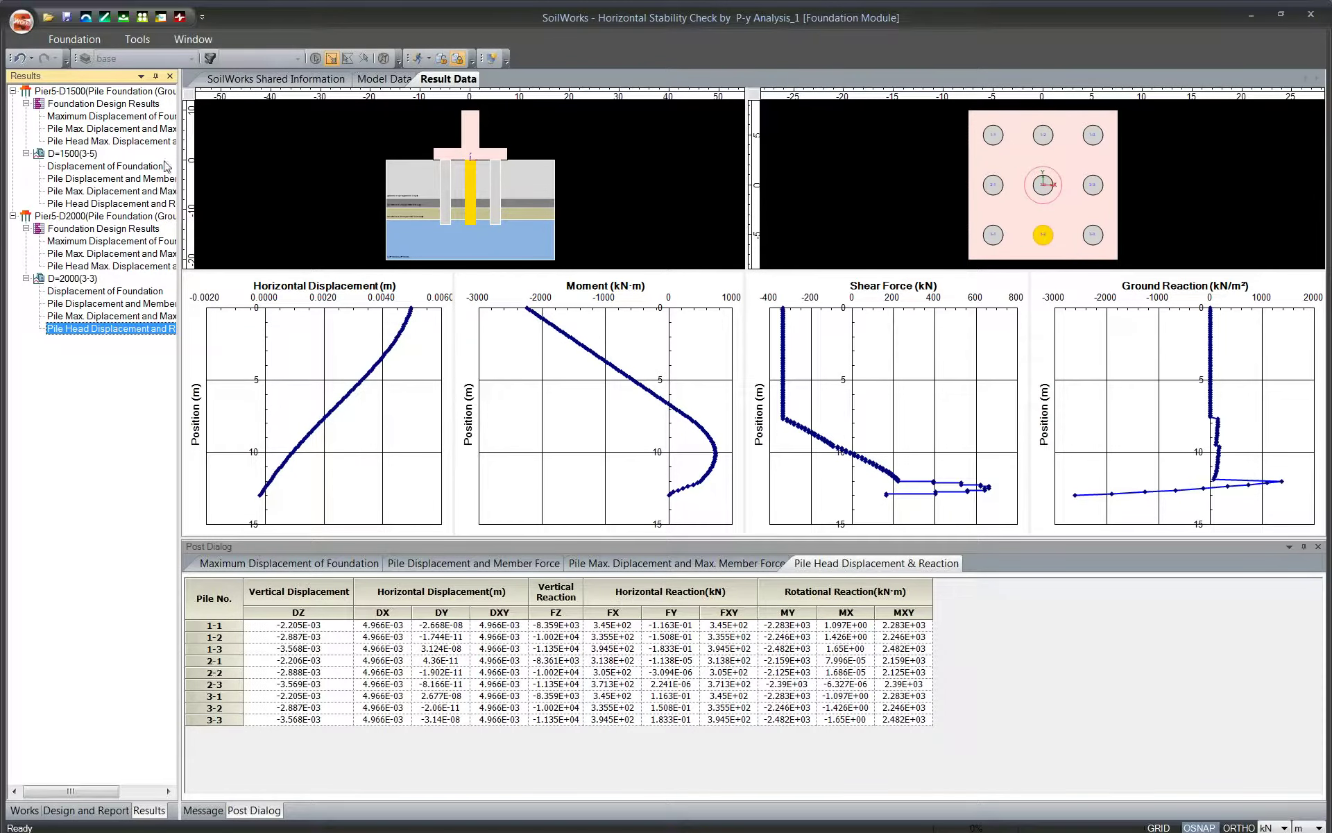
Return to the Pier5-D1500 design results and review the pile head reactions and the maximum pile displacements and member forces
click(128, 242)
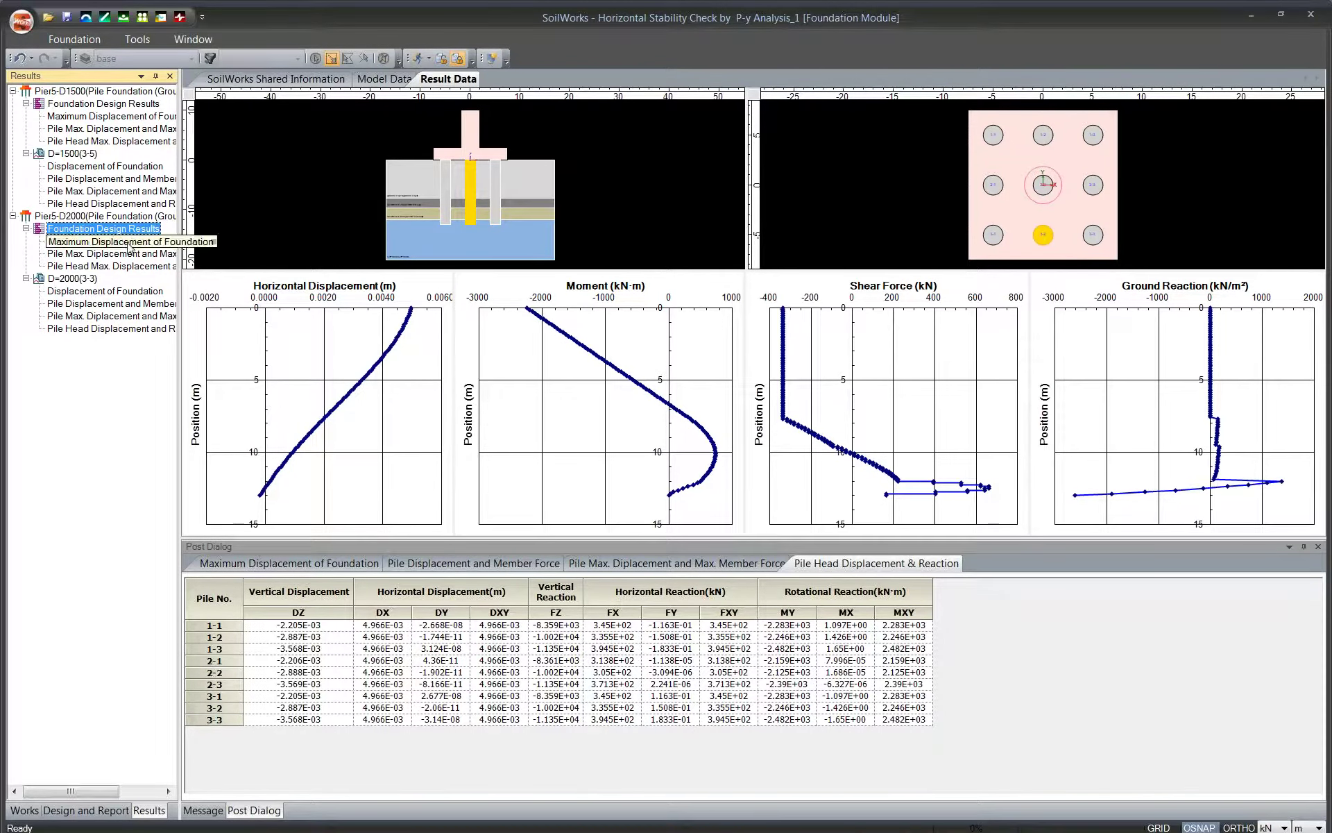
click(119, 192)
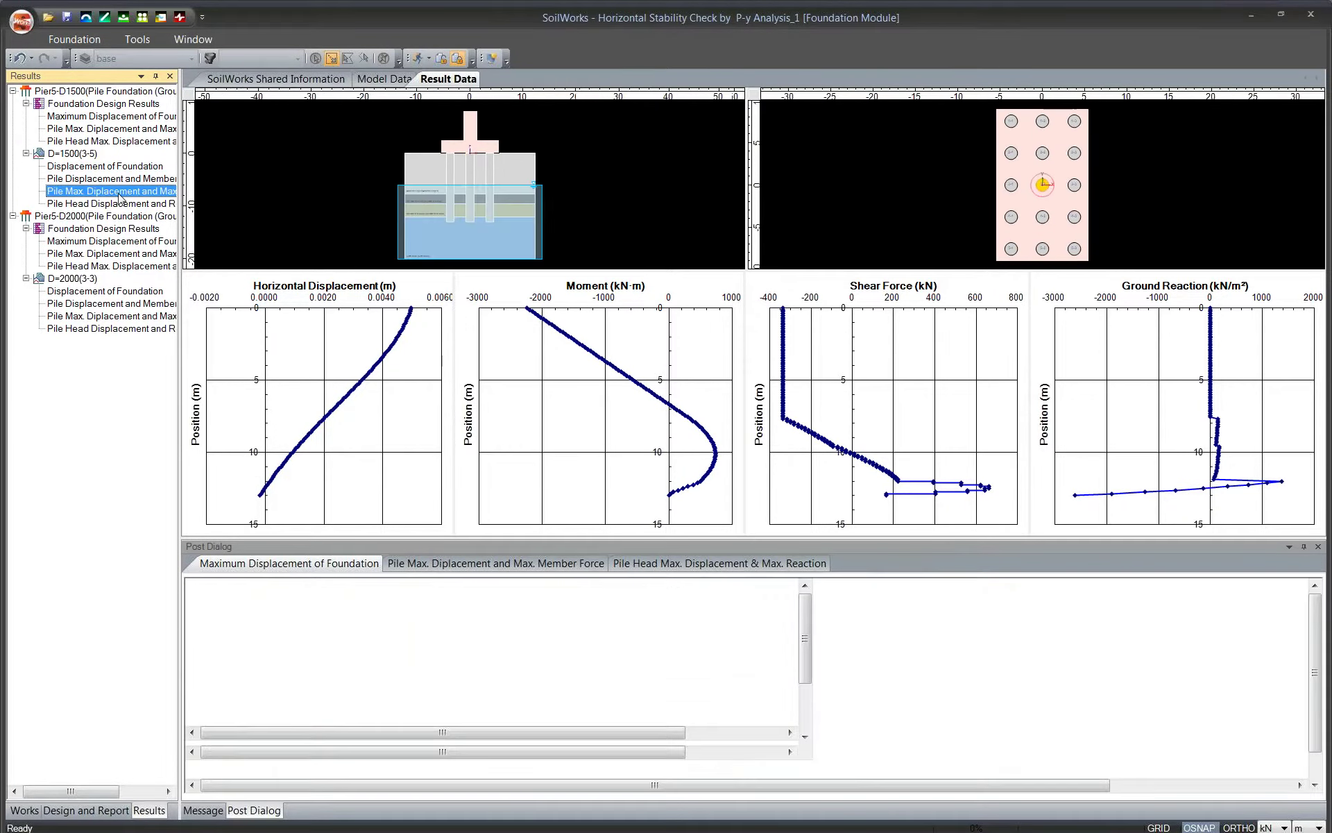
click(117, 142)
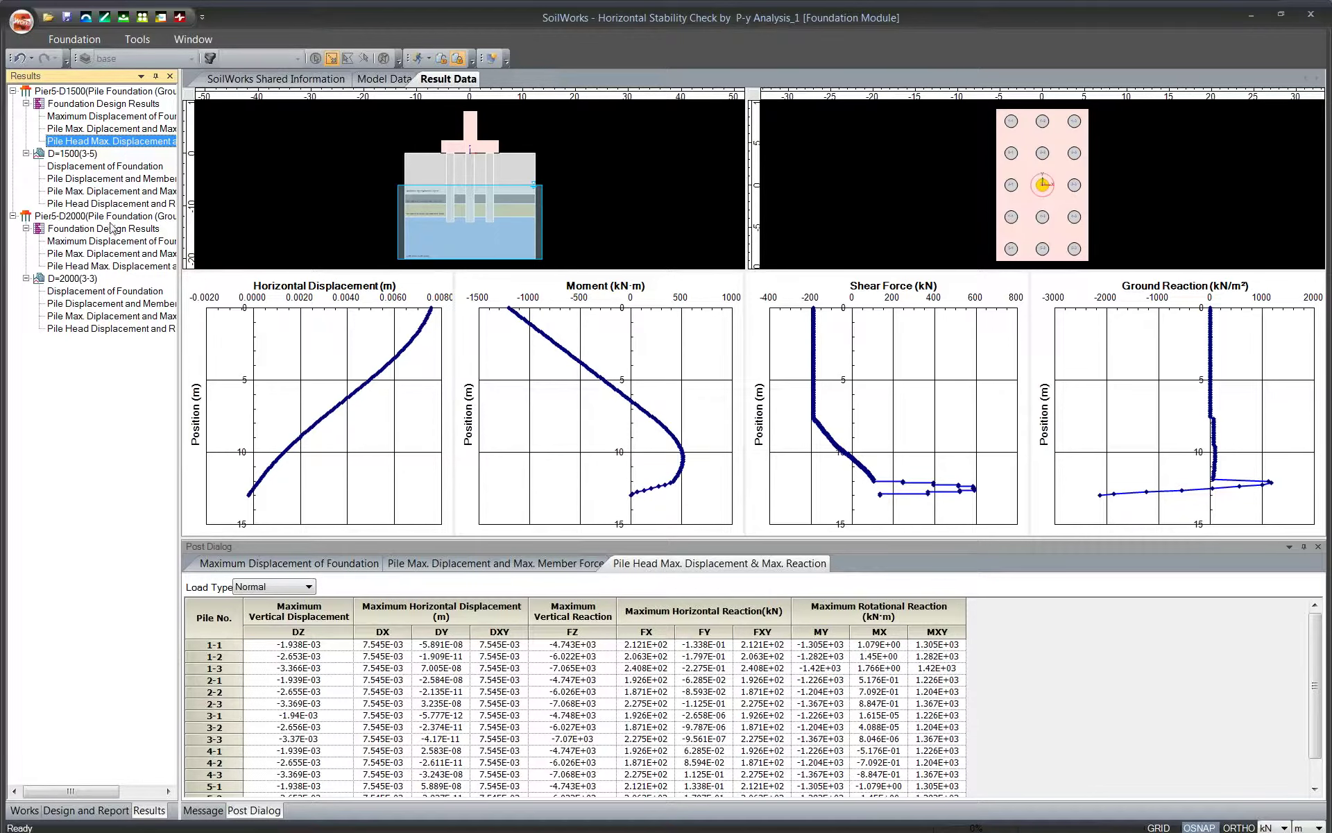
click(487, 564)
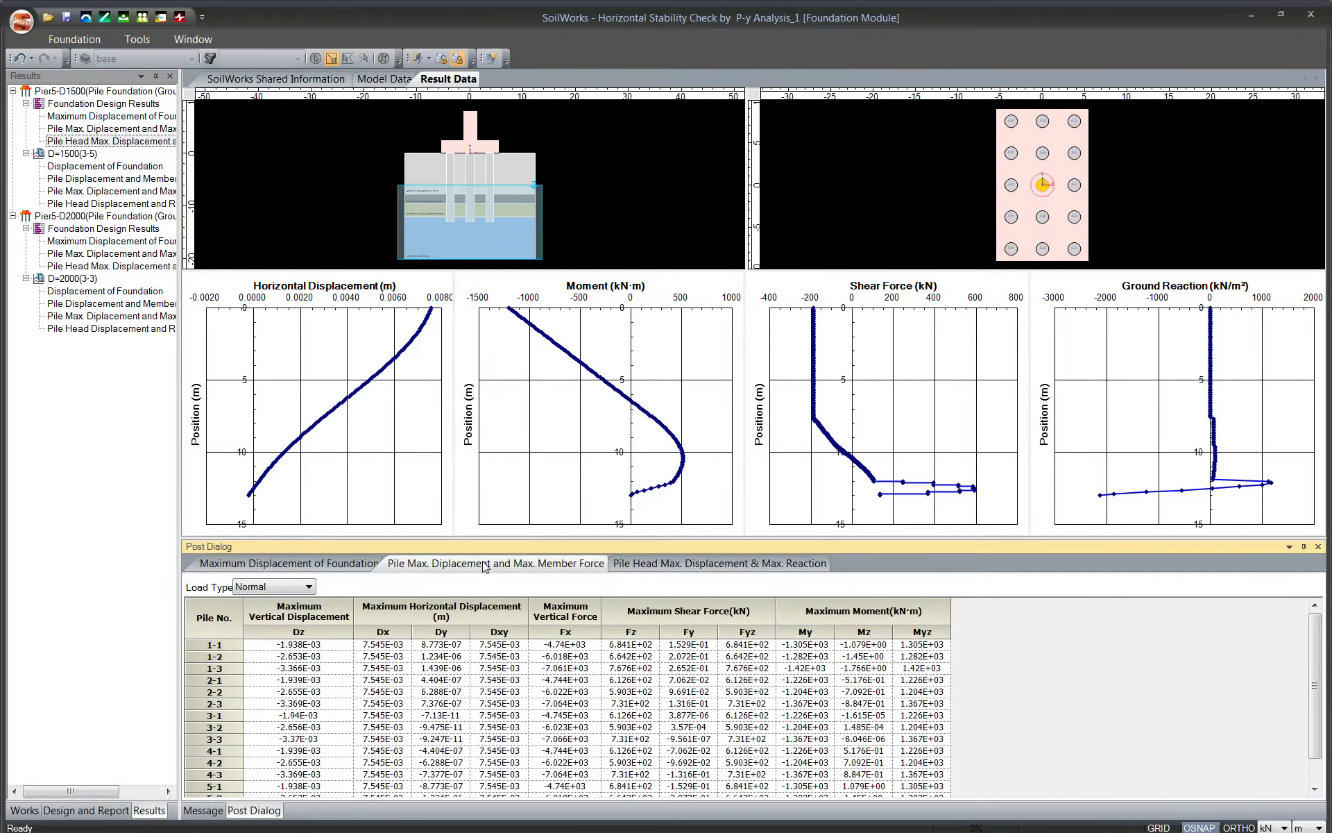
Compare the maximum pile displacement and member force tables for D=1500(3-5), Pier5-D2000 and D=2000(3-3), including D=2000(3-3)'s pile head displacement and reaction
click(115, 192)
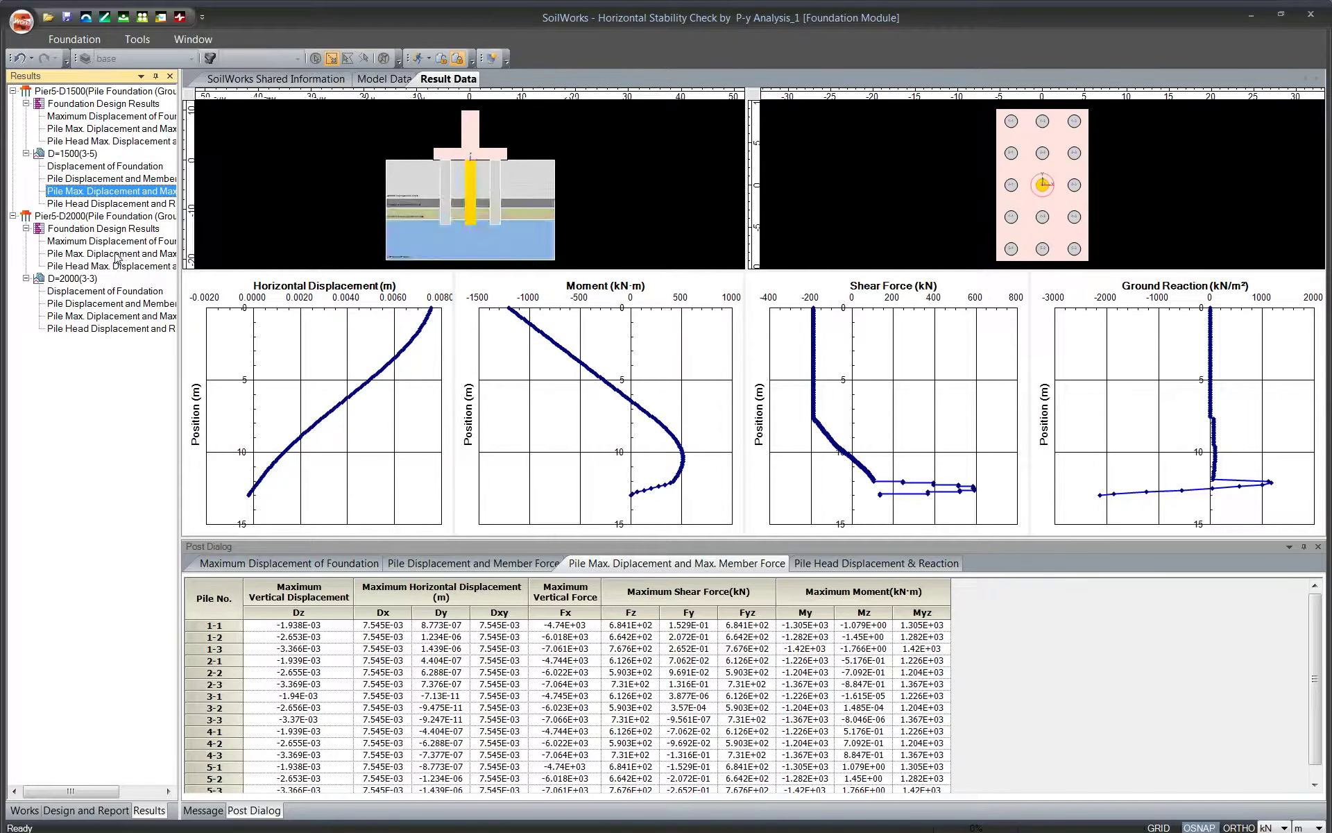
click(116, 254)
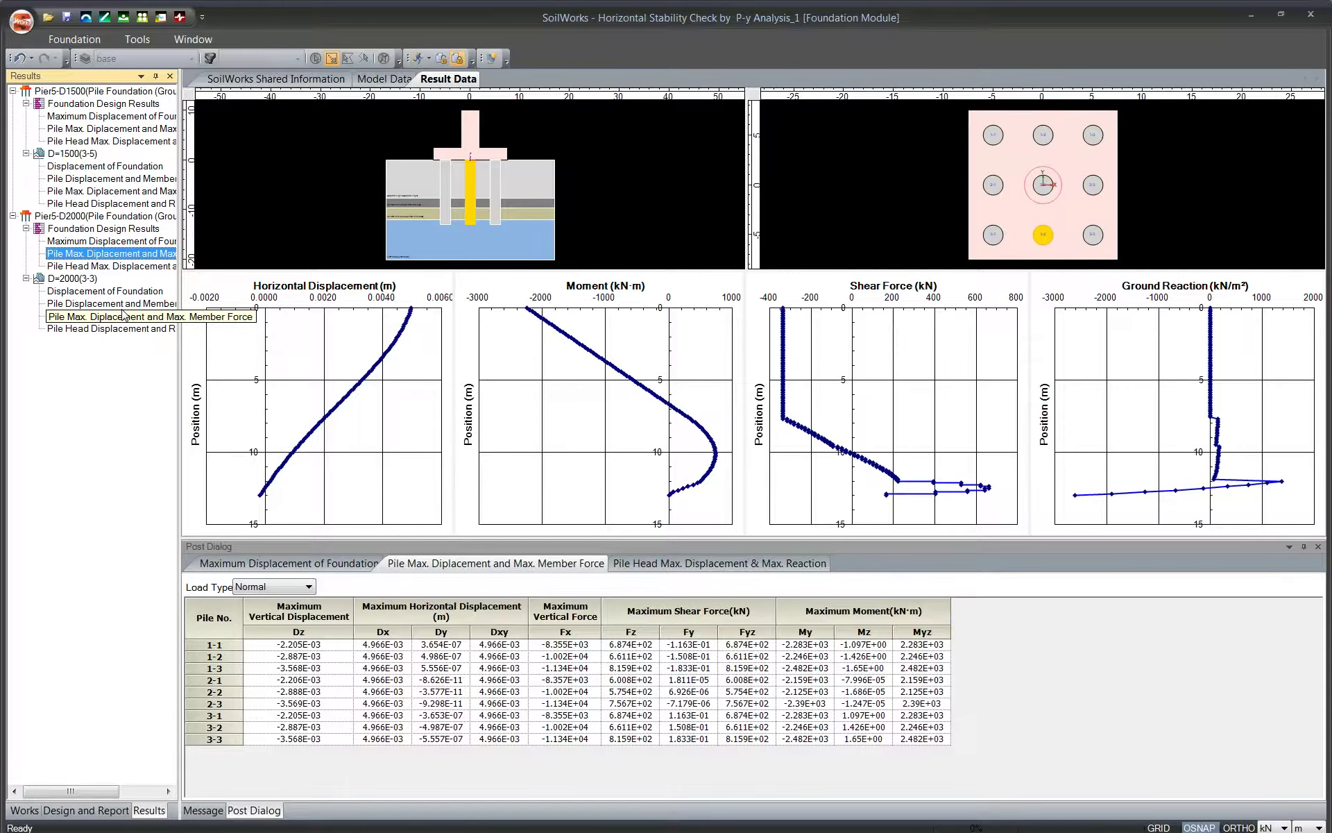
click(123, 315)
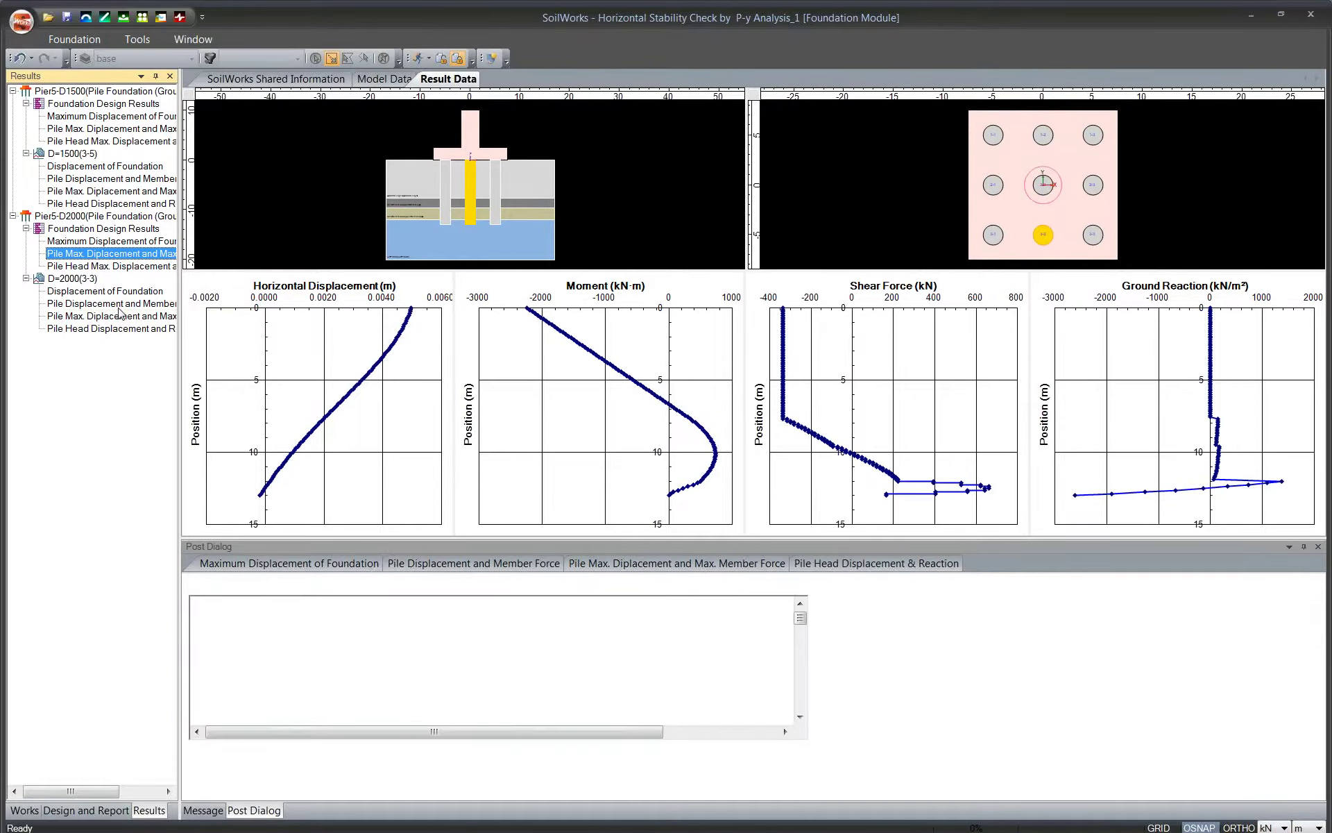
click(124, 329)
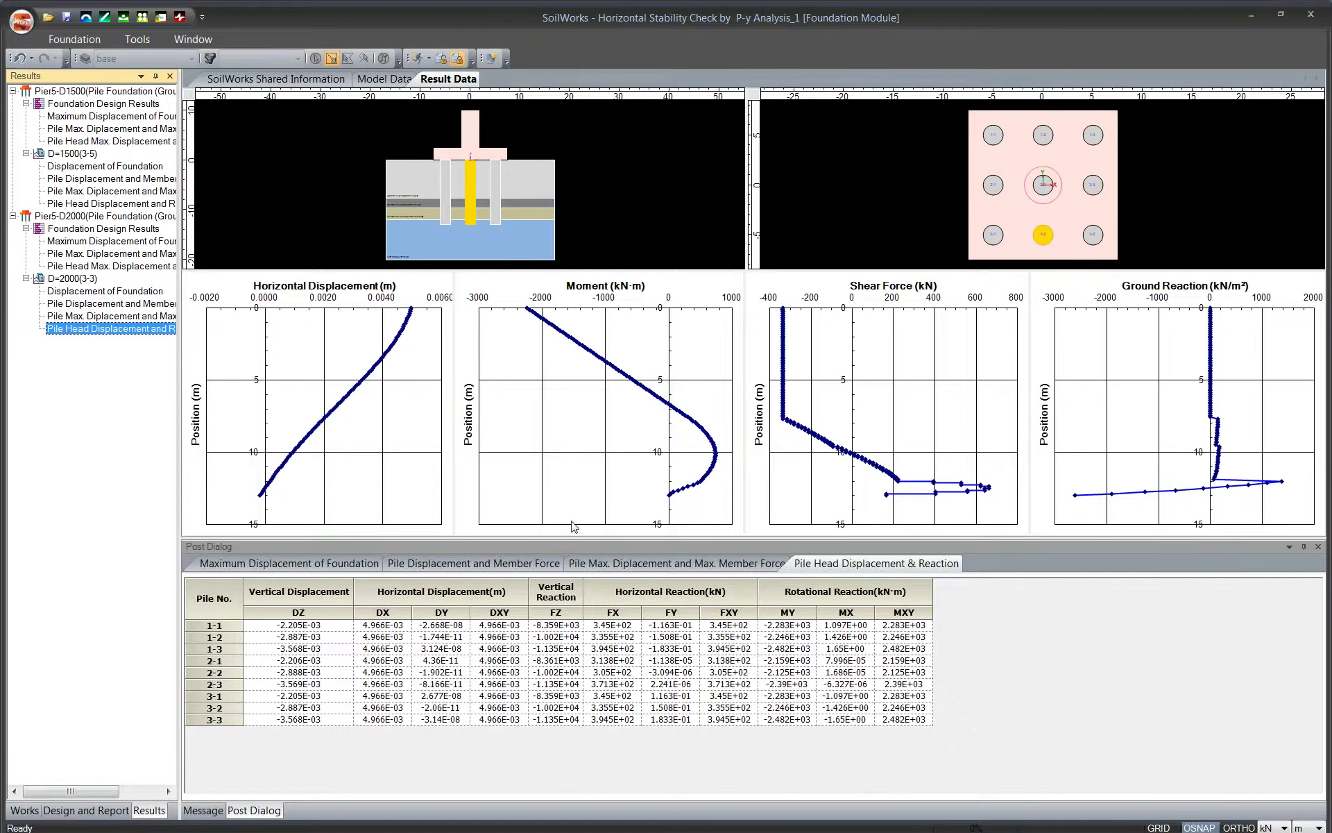
click(656, 559)
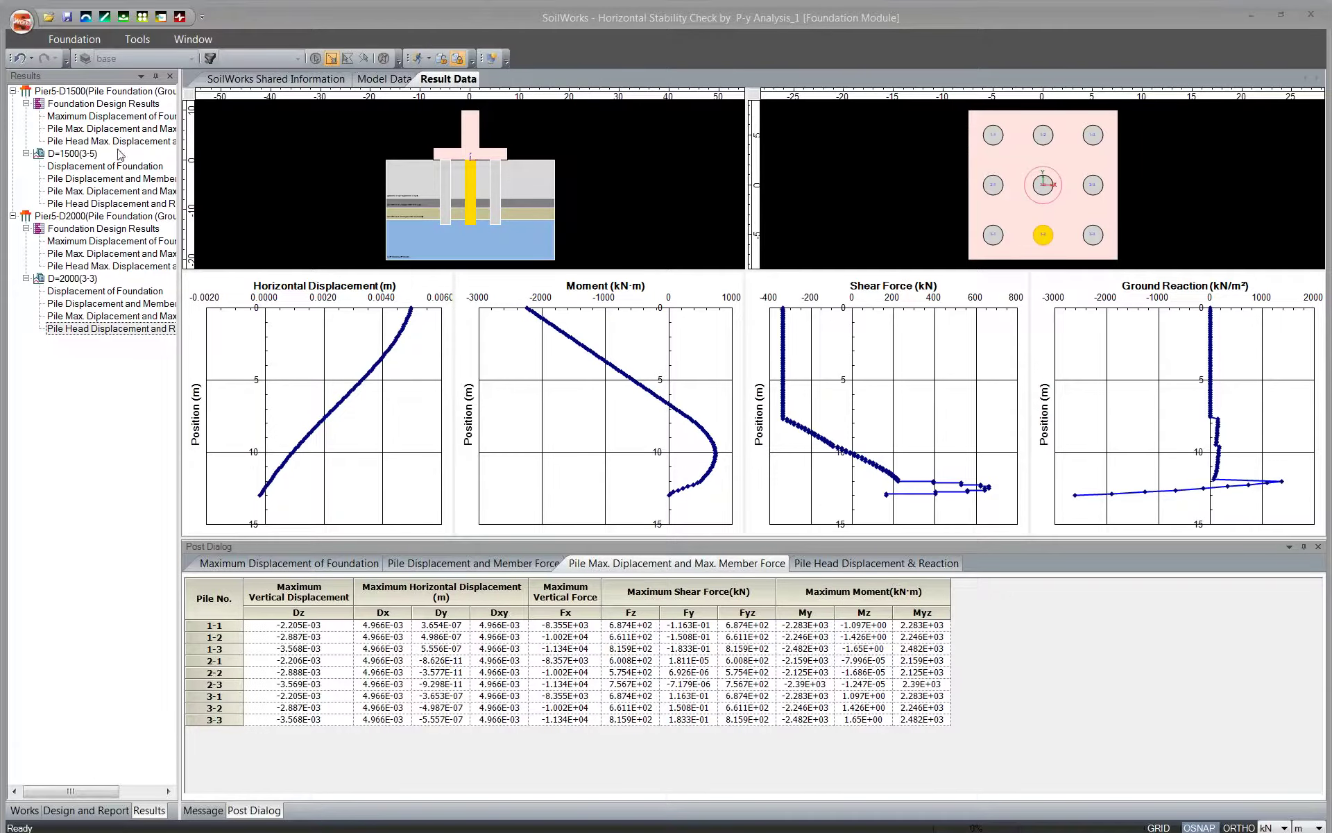
Switch to the Foundation Tutorial Report in Microsoft Word and review Pier5-D1500's applied section, pile arrangement and soil layer pages
drag(0, 35, 543, 2)
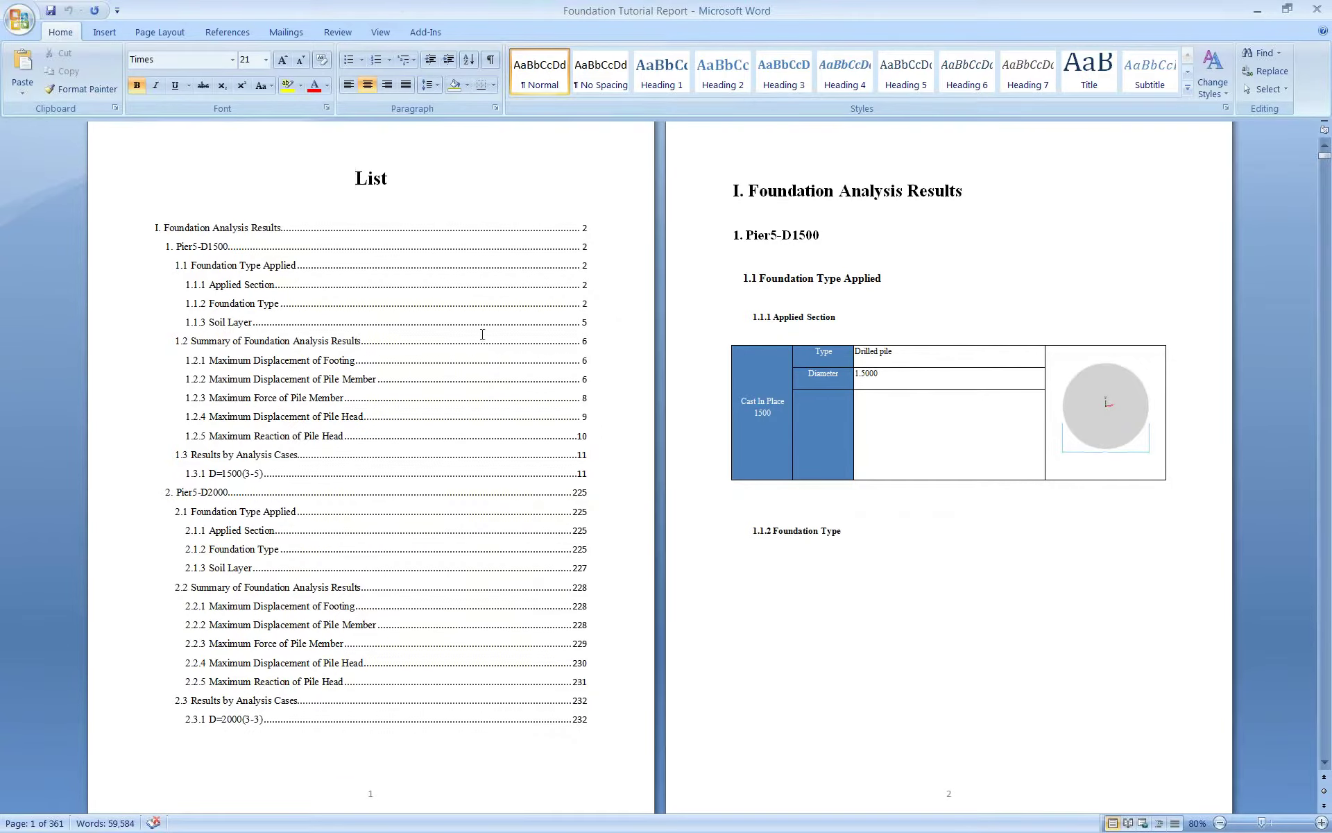
scroll(818, 340, down, 5)
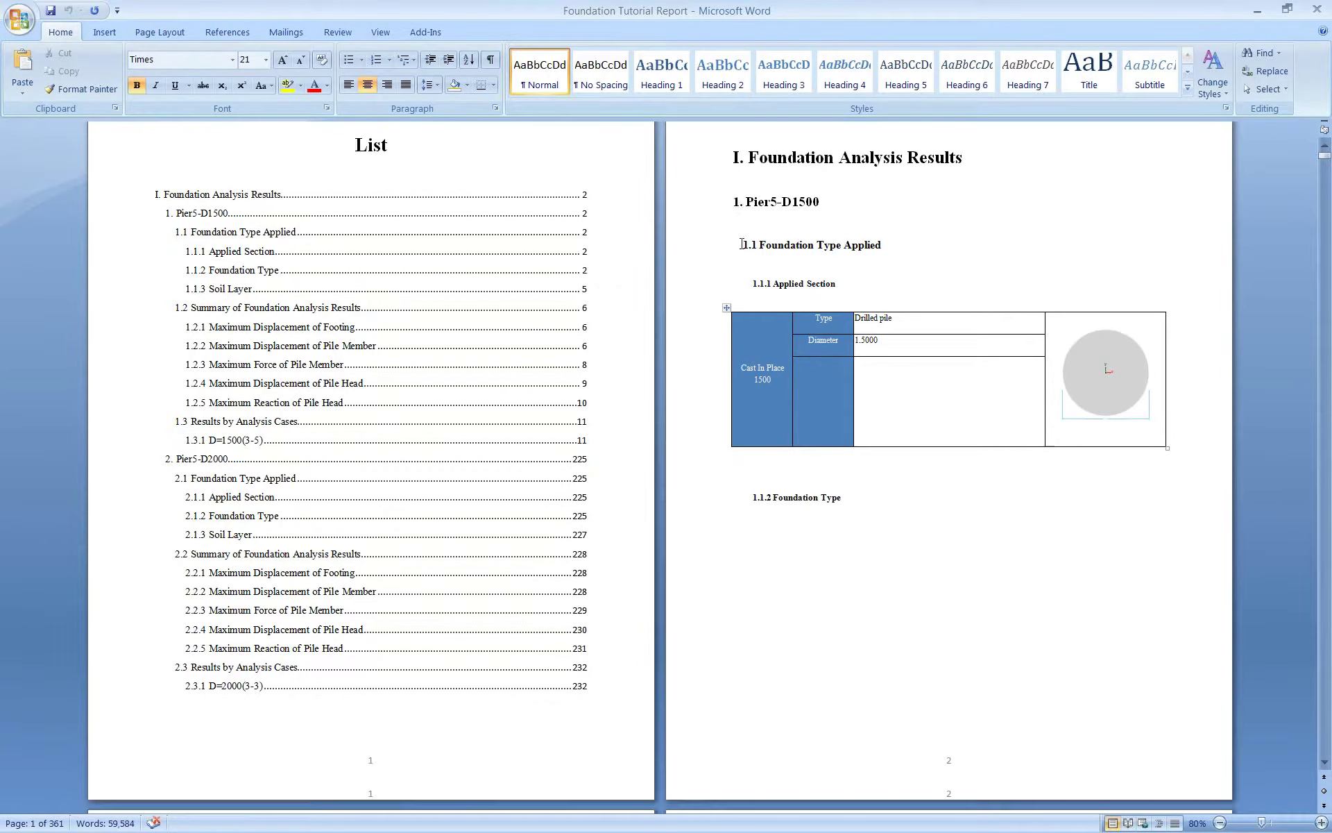
scroll(763, 256, down, 13)
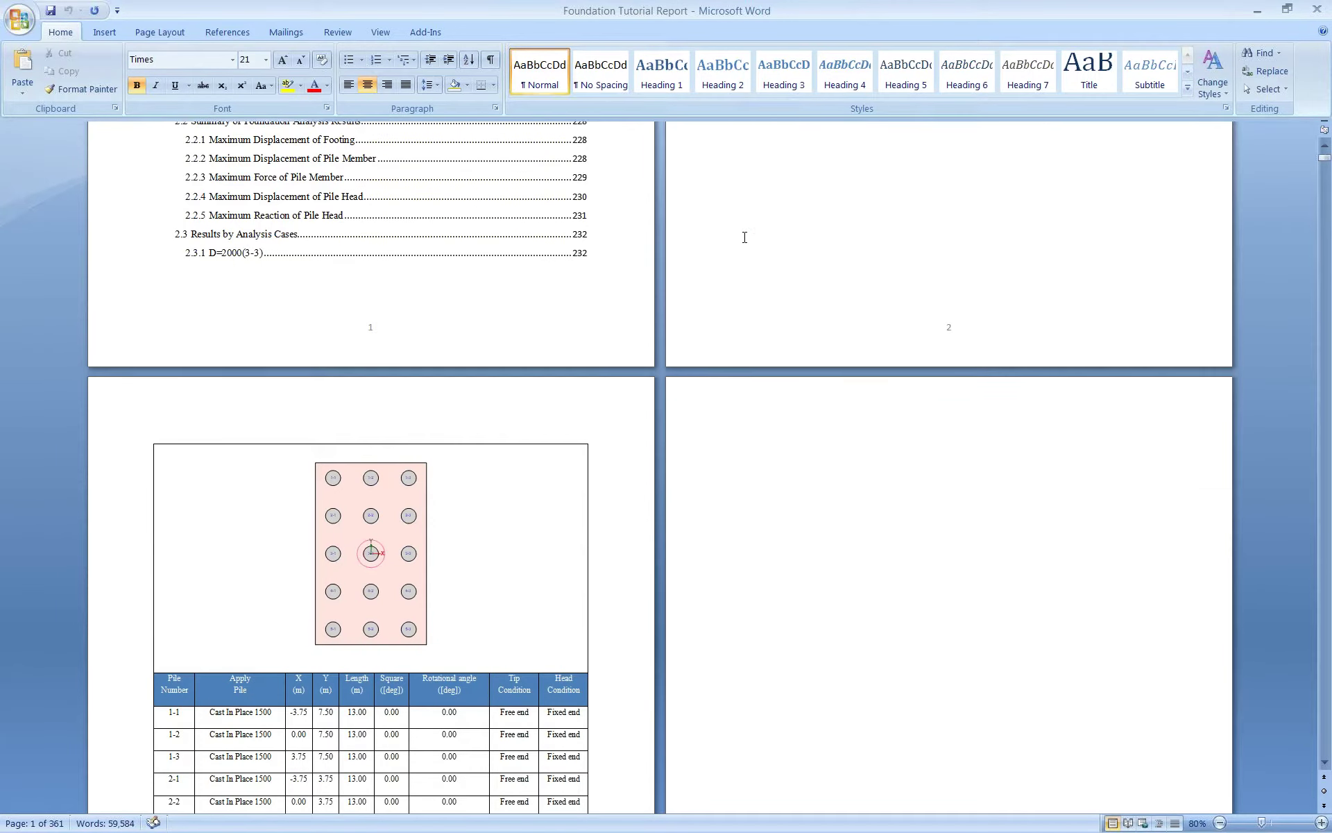
scroll(722, 328, down, 5)
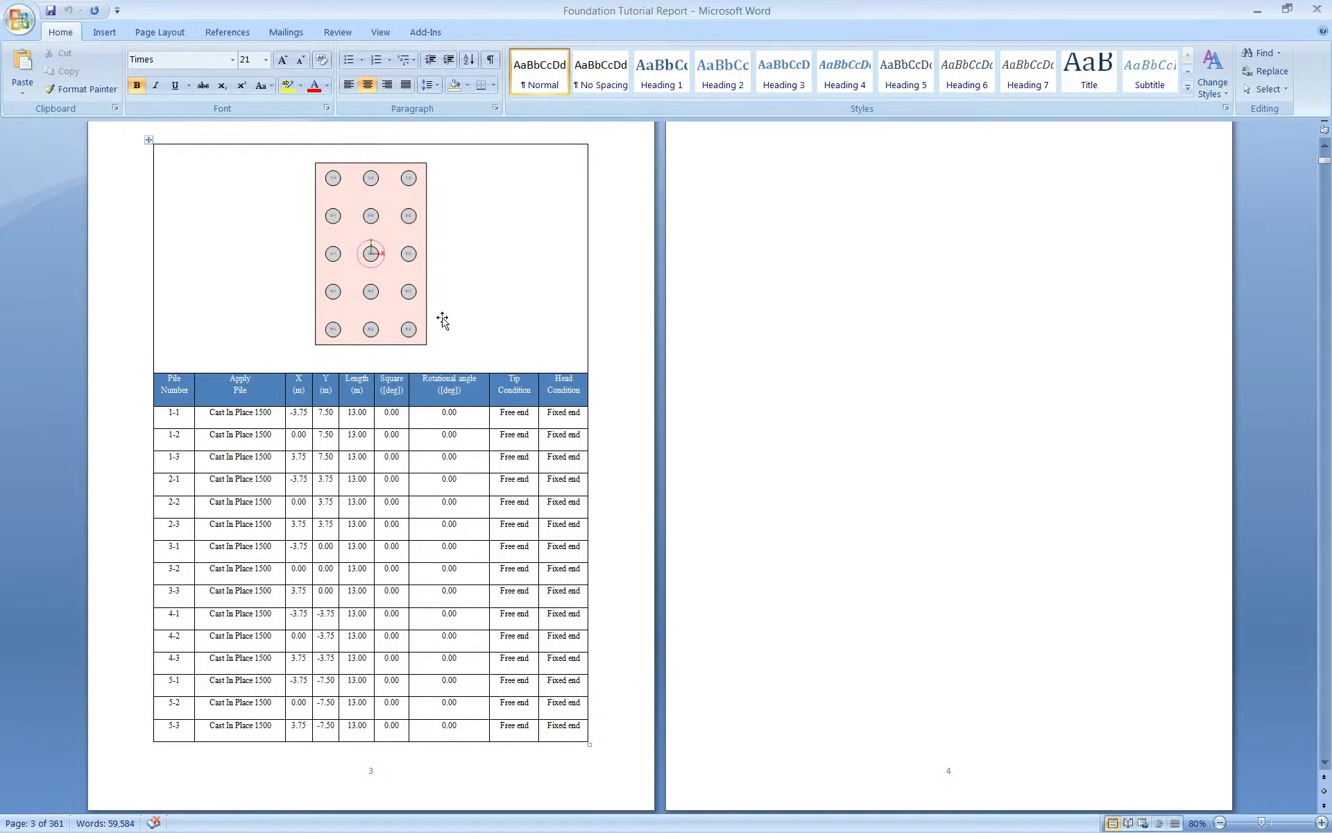
scroll(442, 319, down, 20)
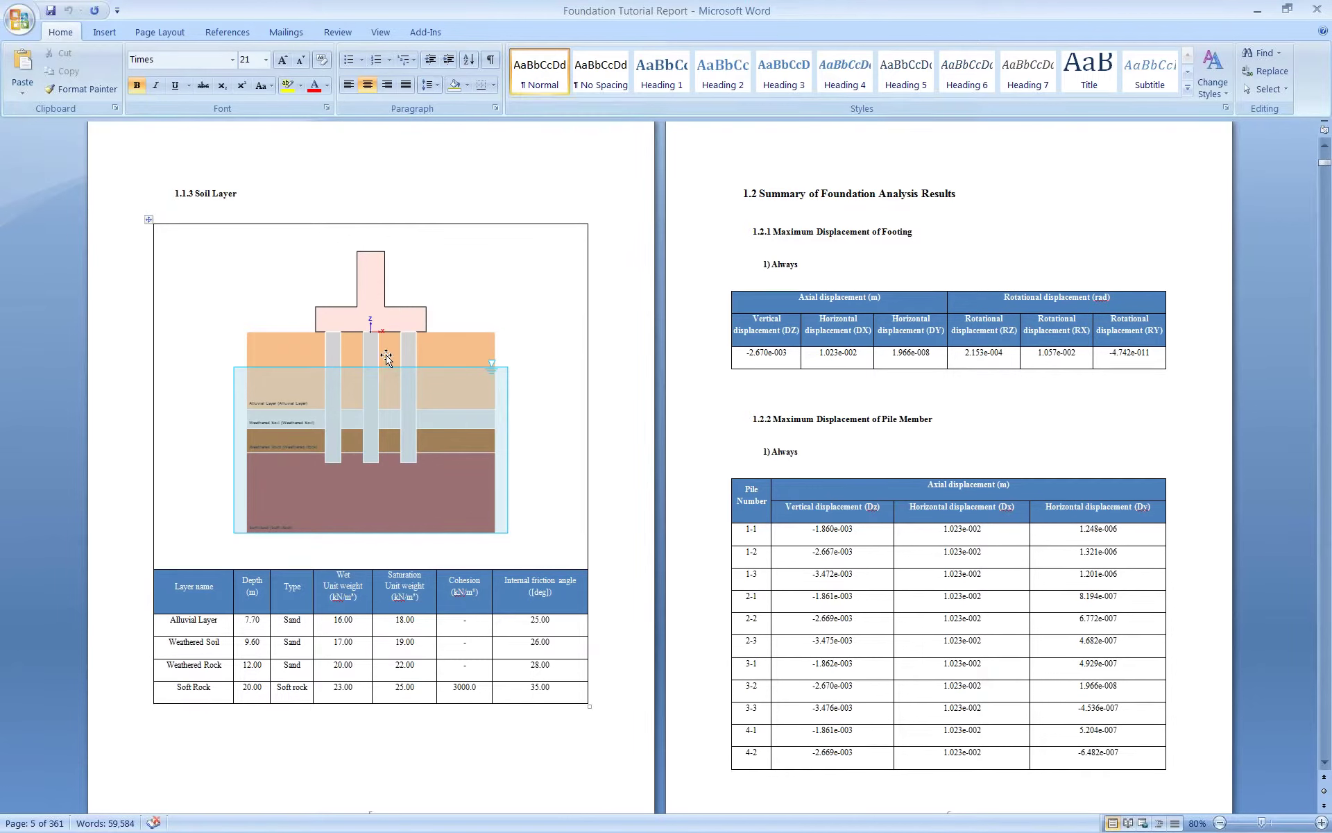
scroll(837, 422, down, 2)
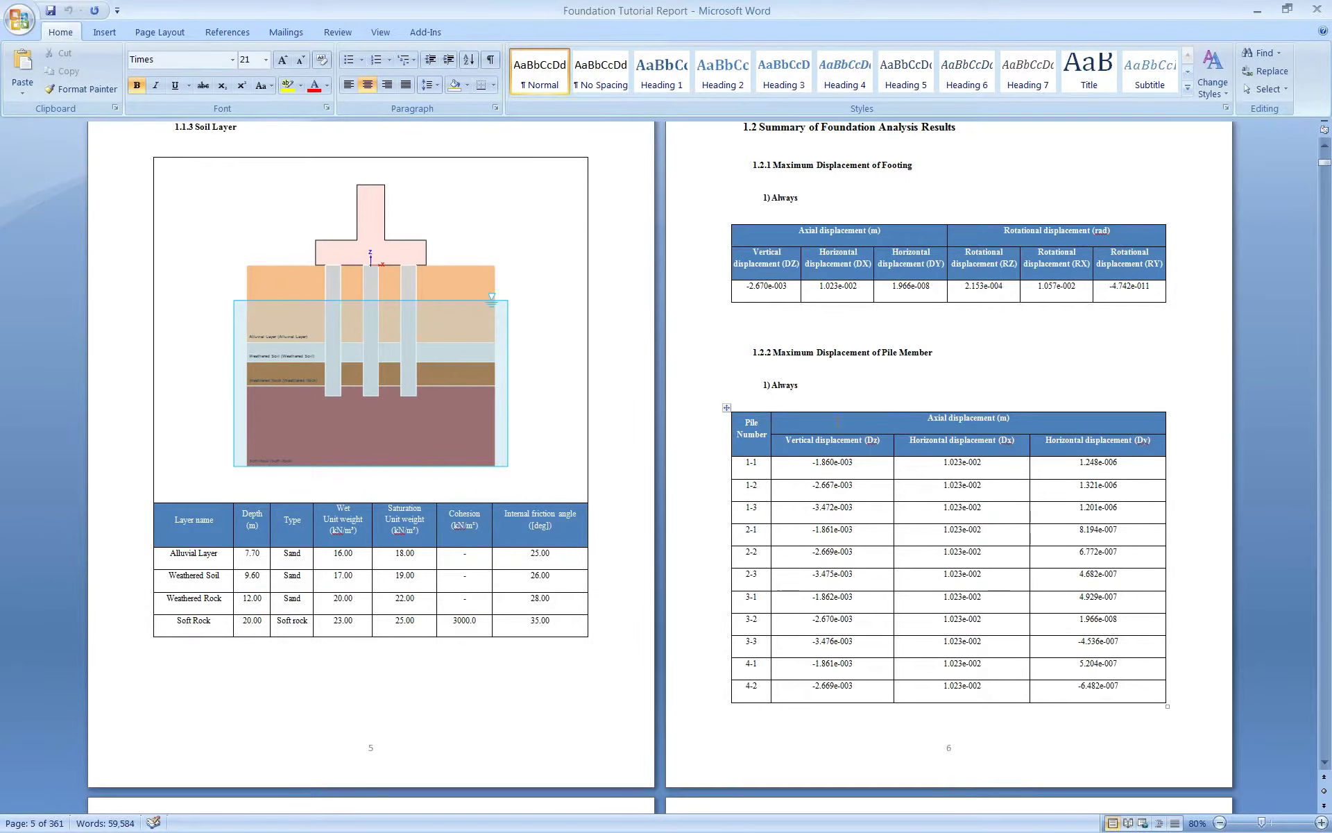
Read through the report's Pier5-D1500 summary tables, the D=1500(3-5) case results and the node-by-node analysis results
scroll(812, 361, down, 20)
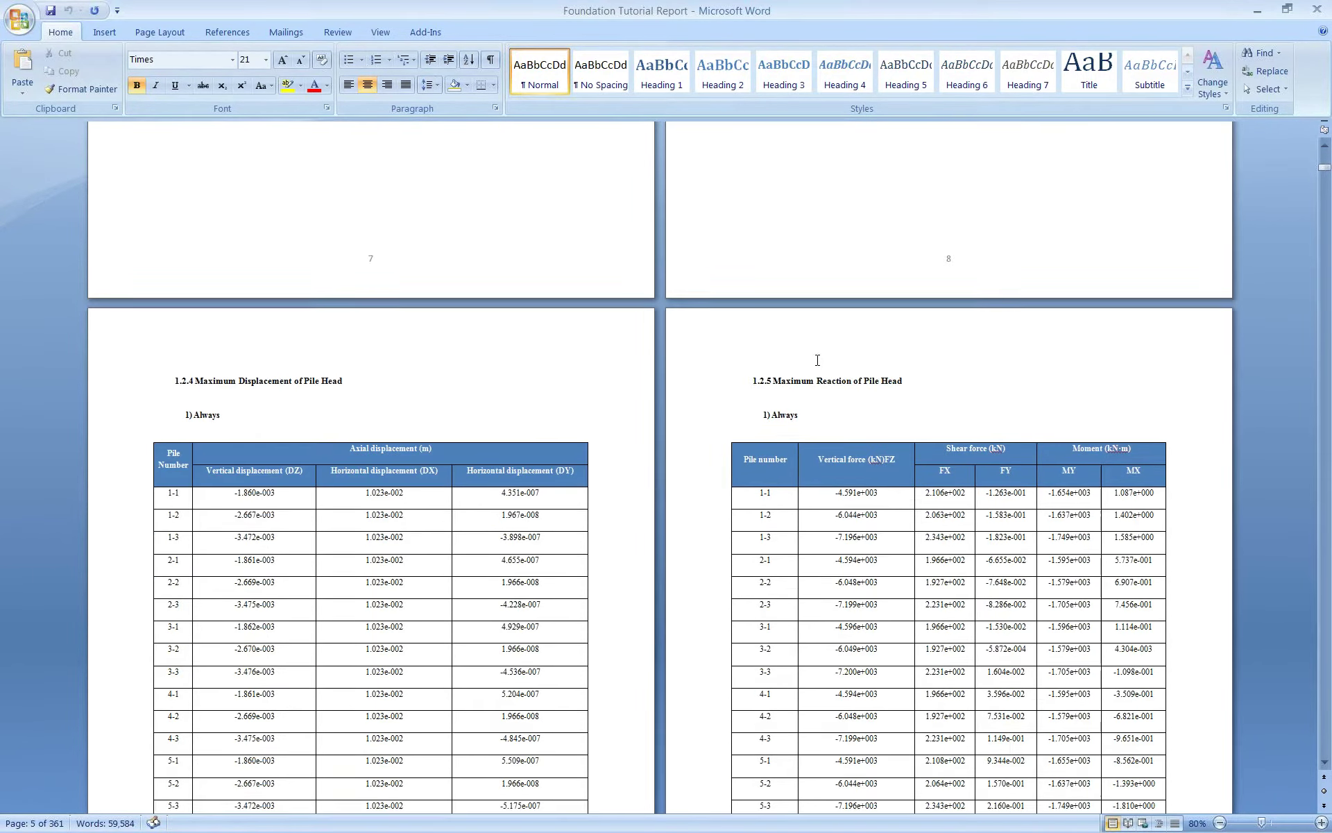
scroll(818, 360, down, 20)
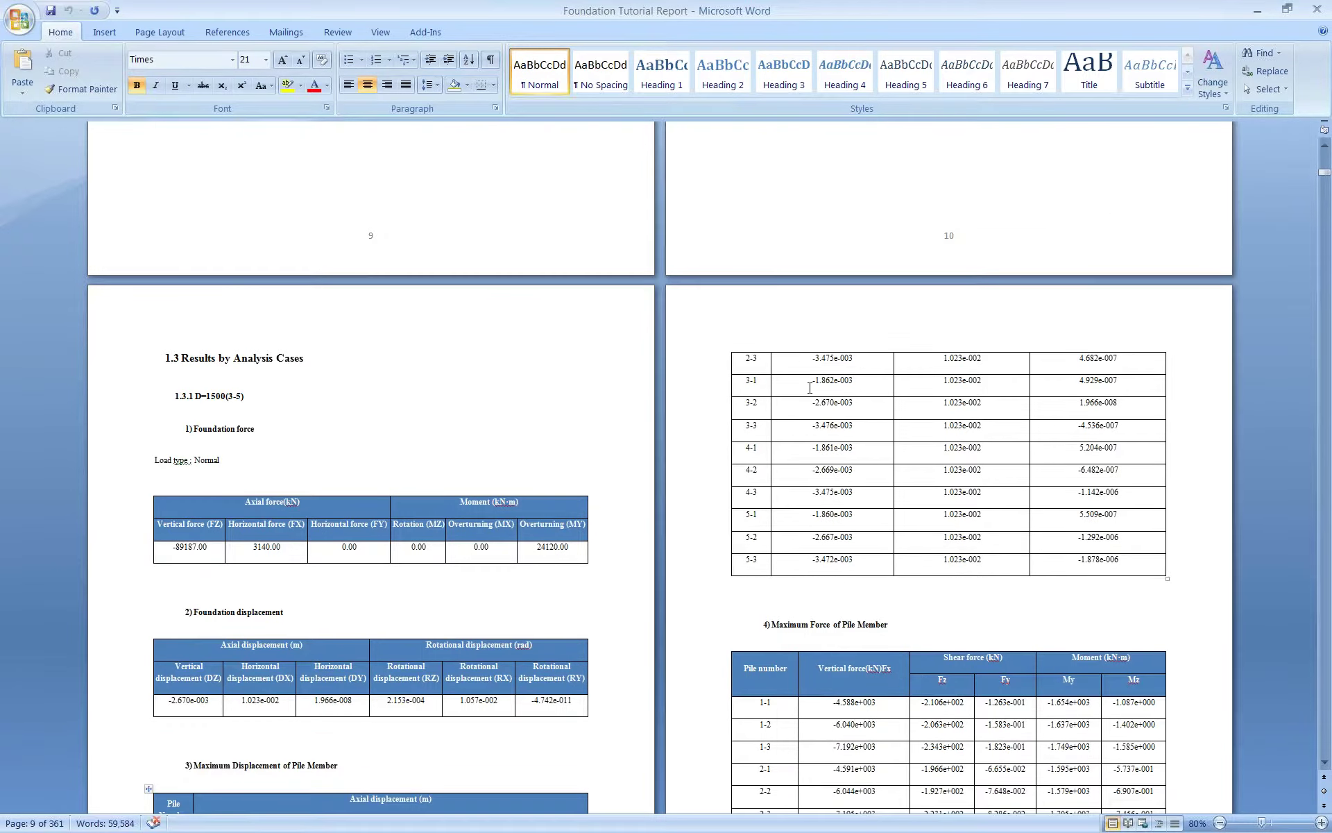
scroll(808, 384, down, 20)
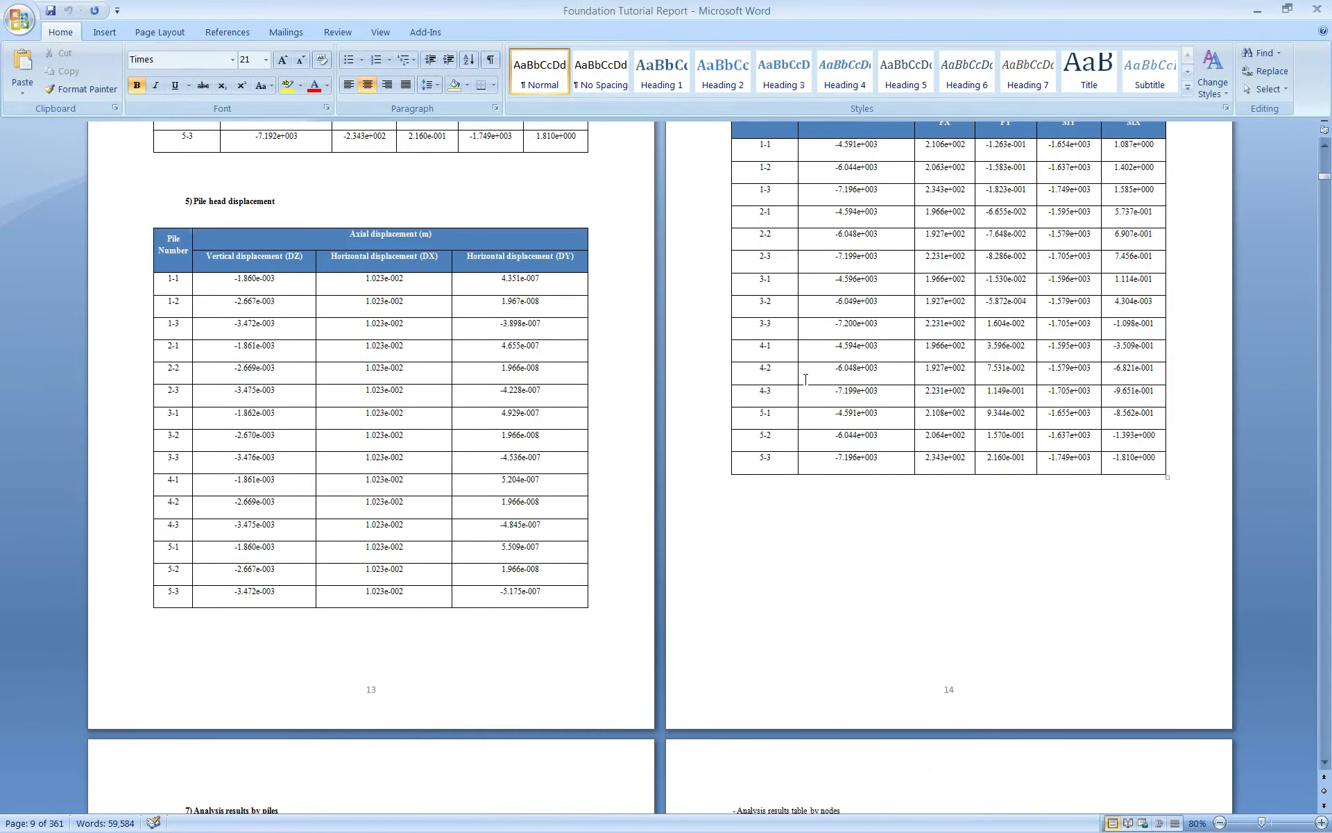
scroll(805, 380, down, 20)
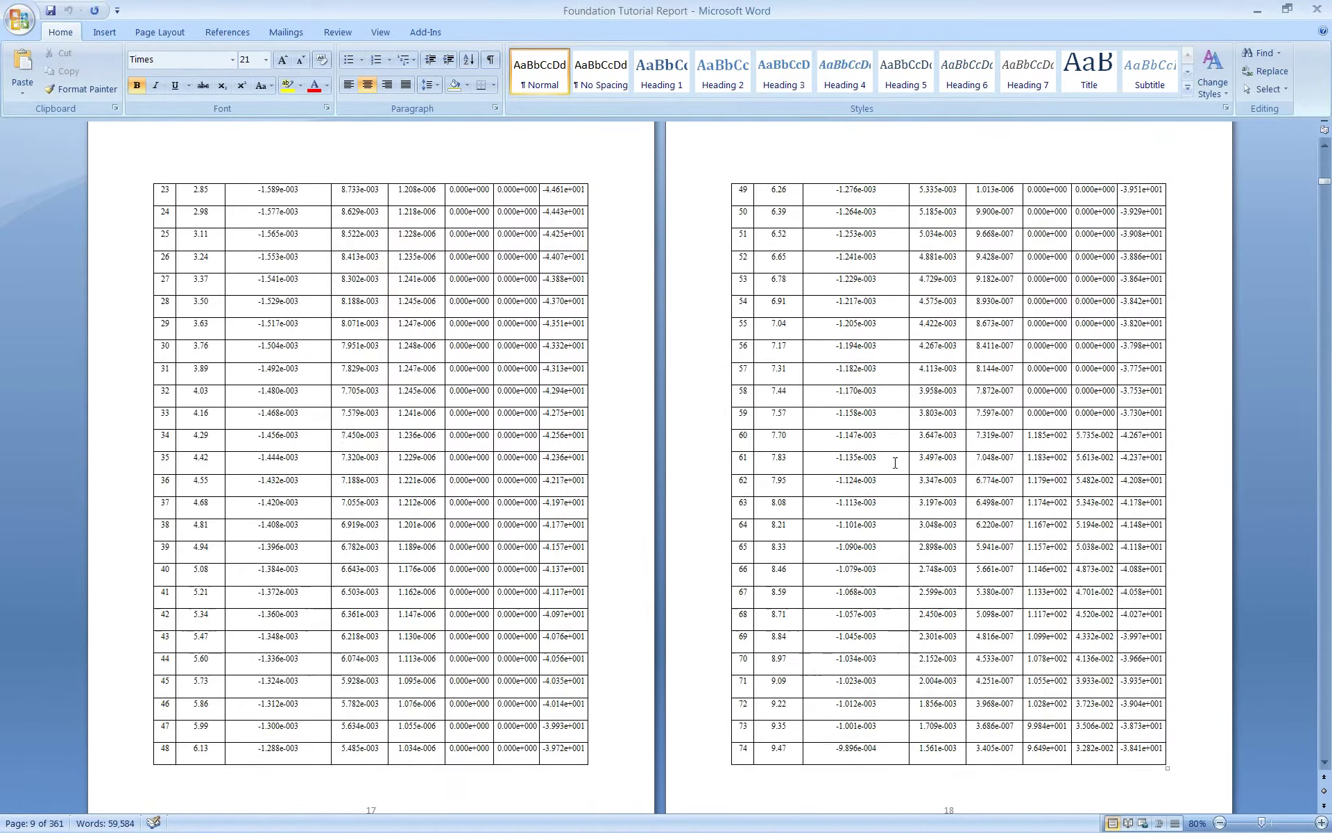
scroll(895, 463, down, 8)
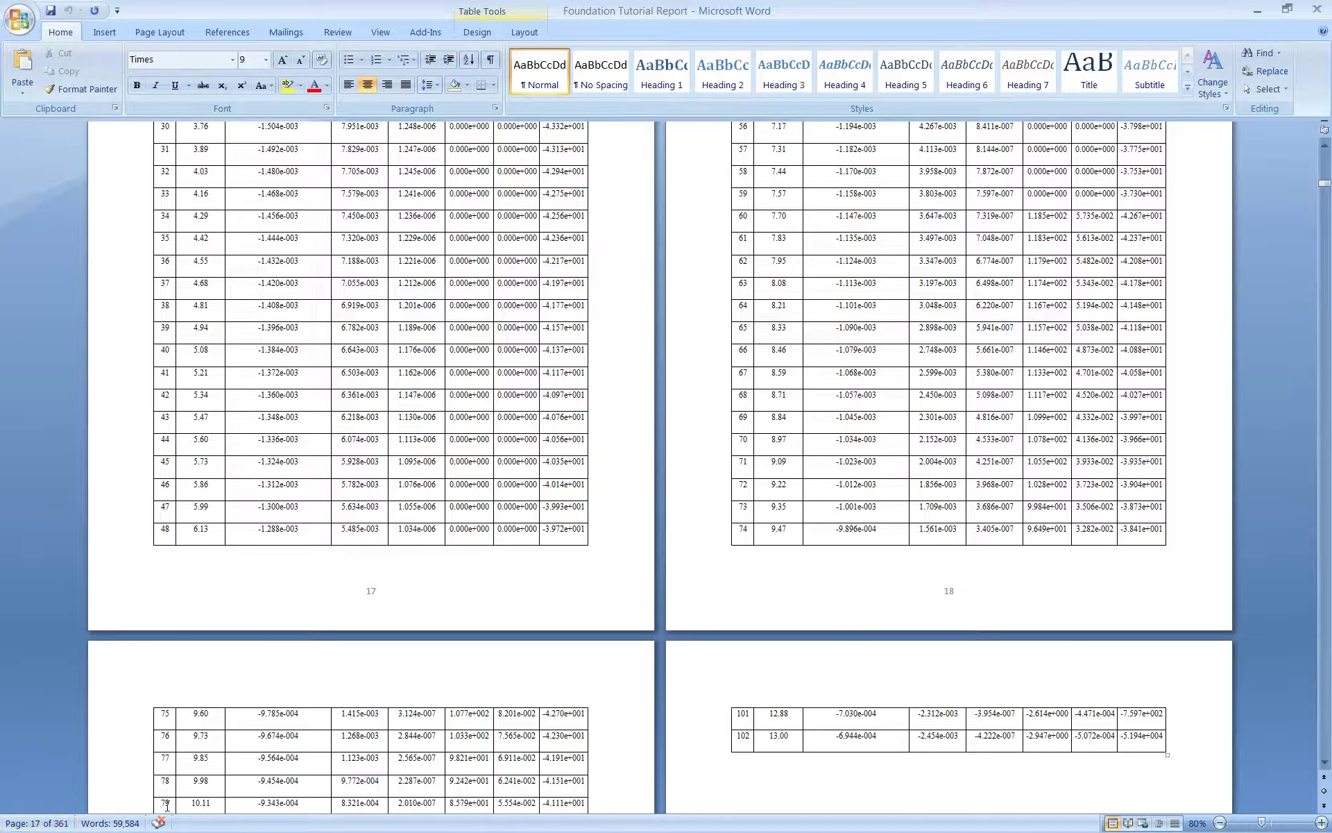
Go back through the report's pile 1-1 result graphs, pile head tables and D=1500(3-5) foundation force and displacement tables
scroll(512, 444, up, 20)
scroll(511, 444, up, 20)
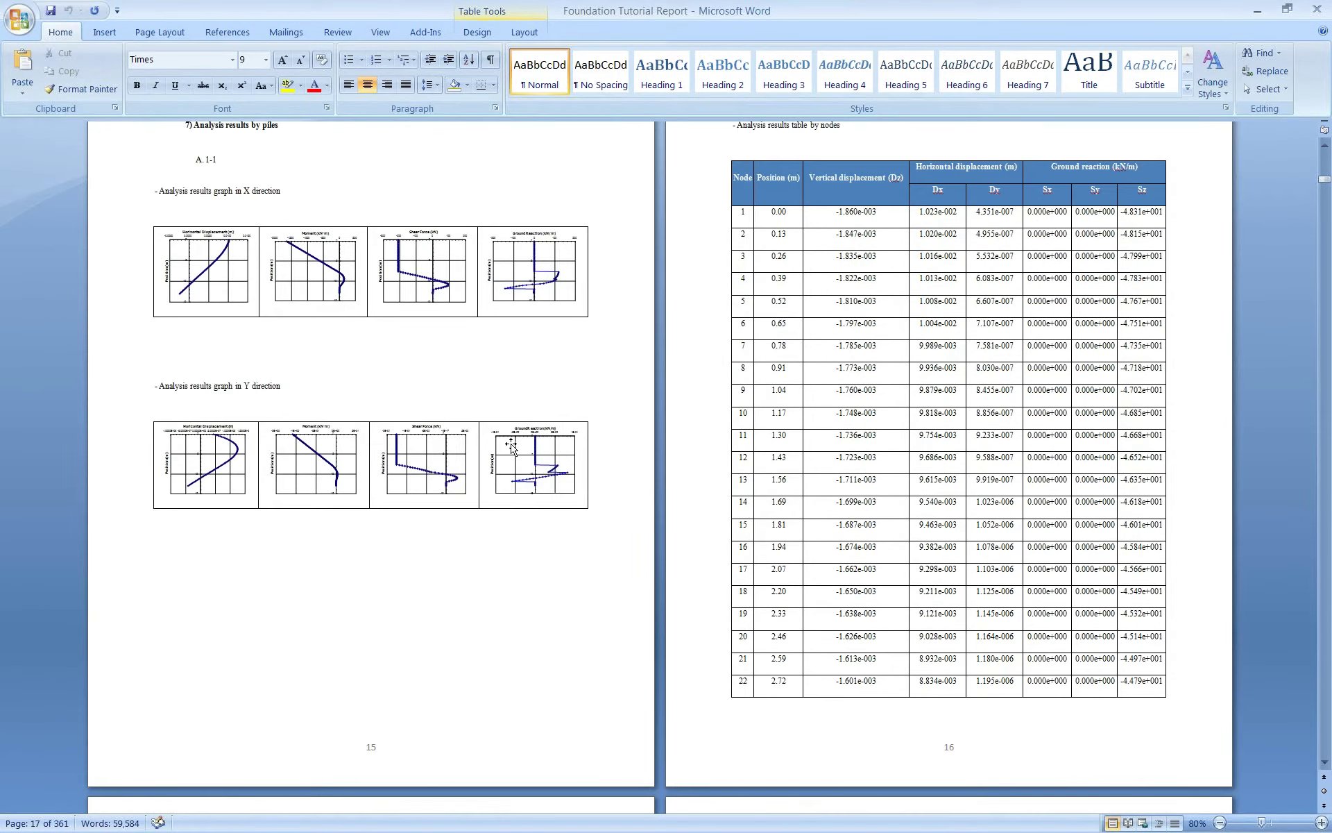
scroll(512, 444, up, 4)
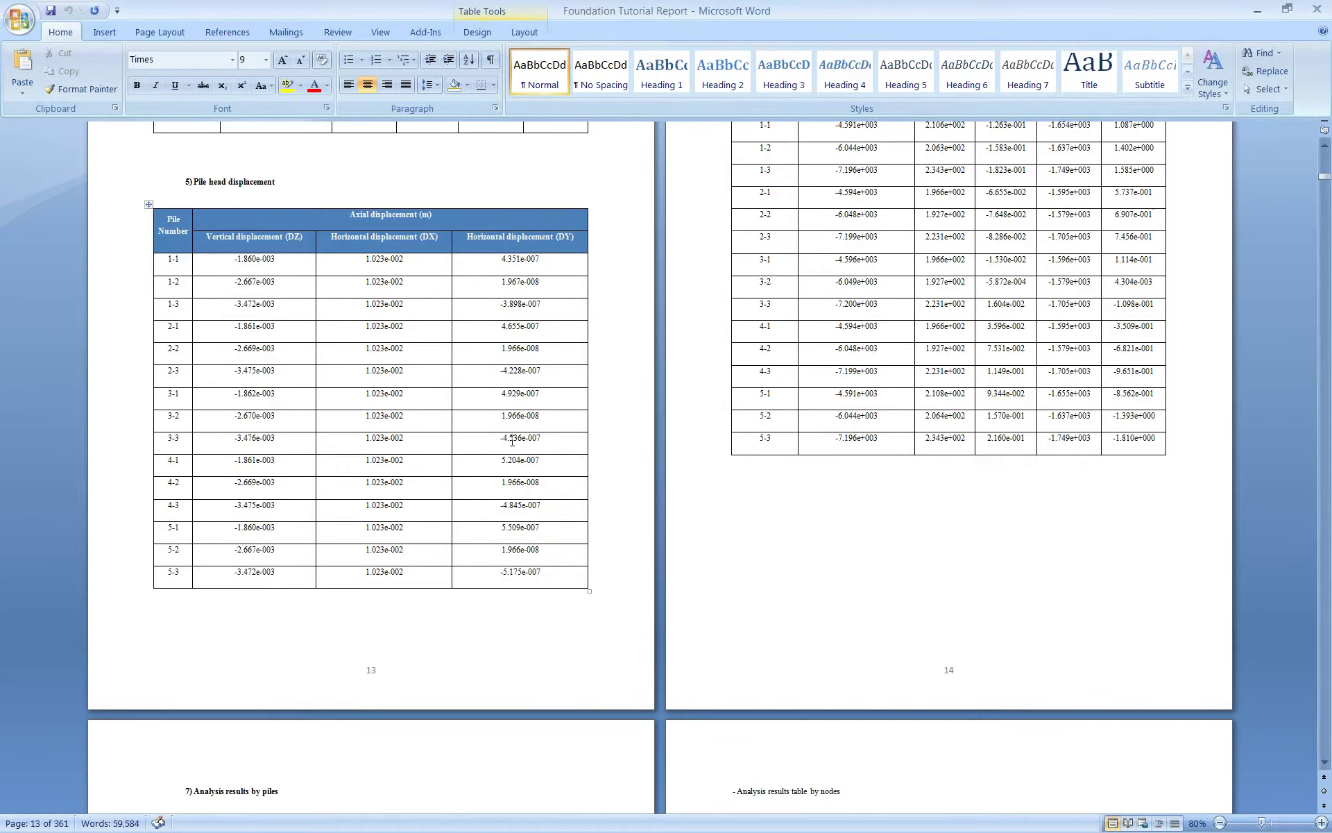
scroll(513, 431, up, 20)
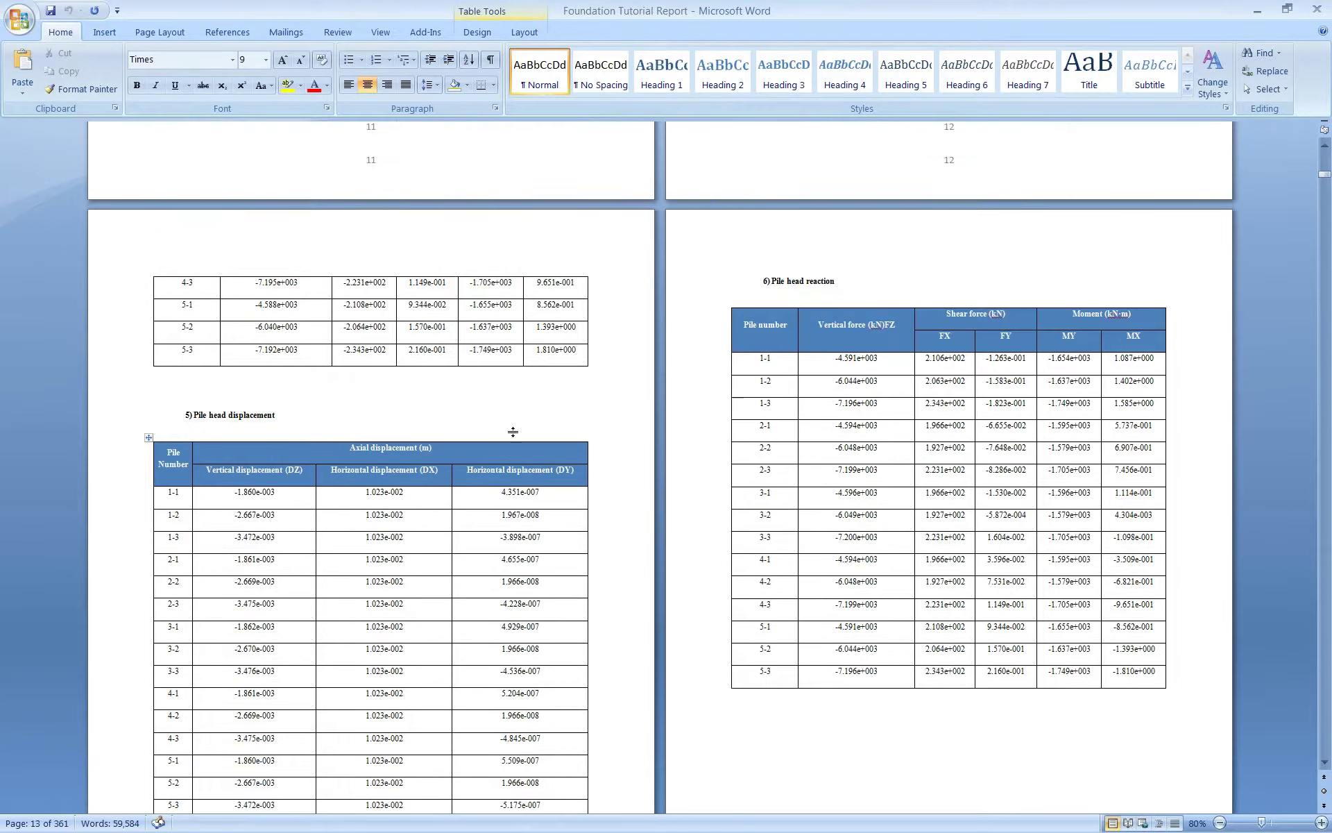
scroll(512, 432, up, 1)
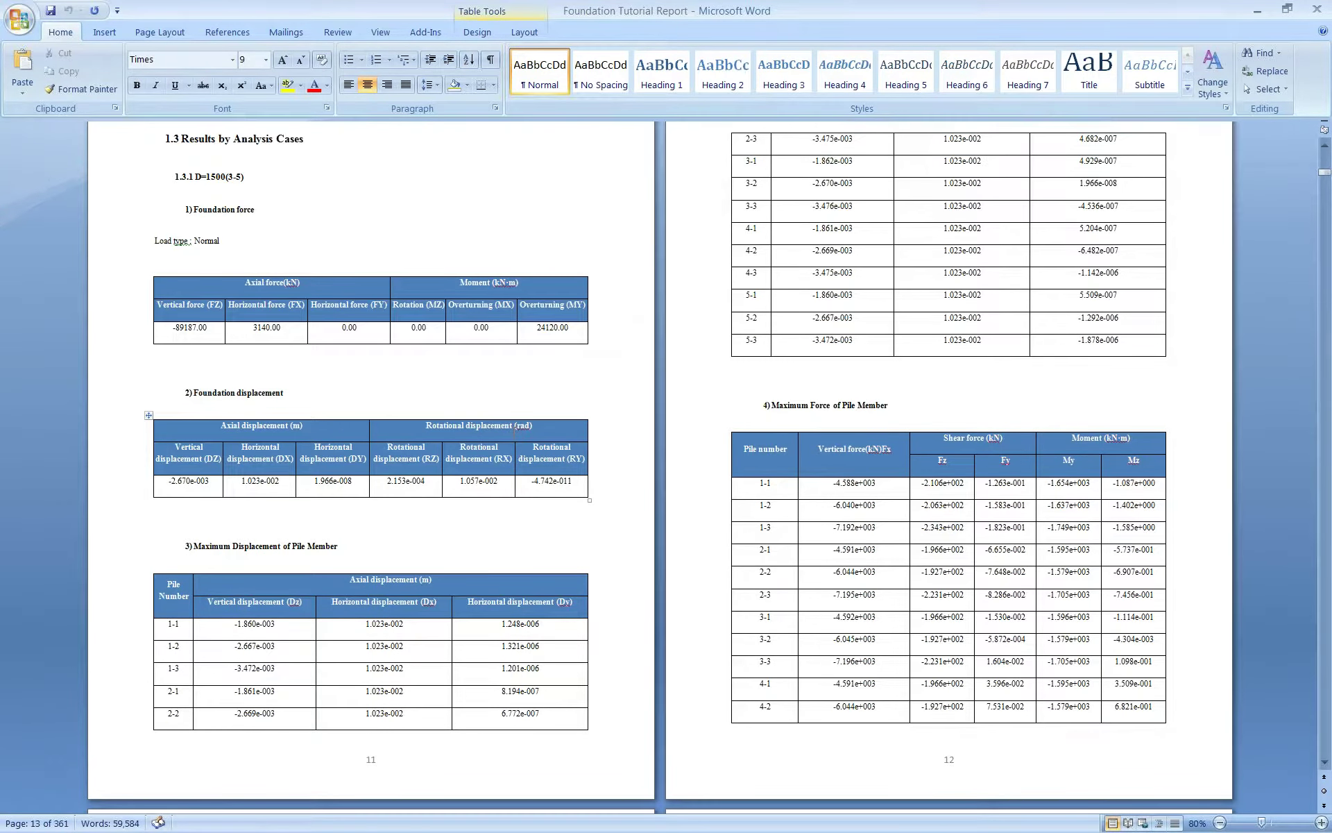
scroll(514, 428, up, 20)
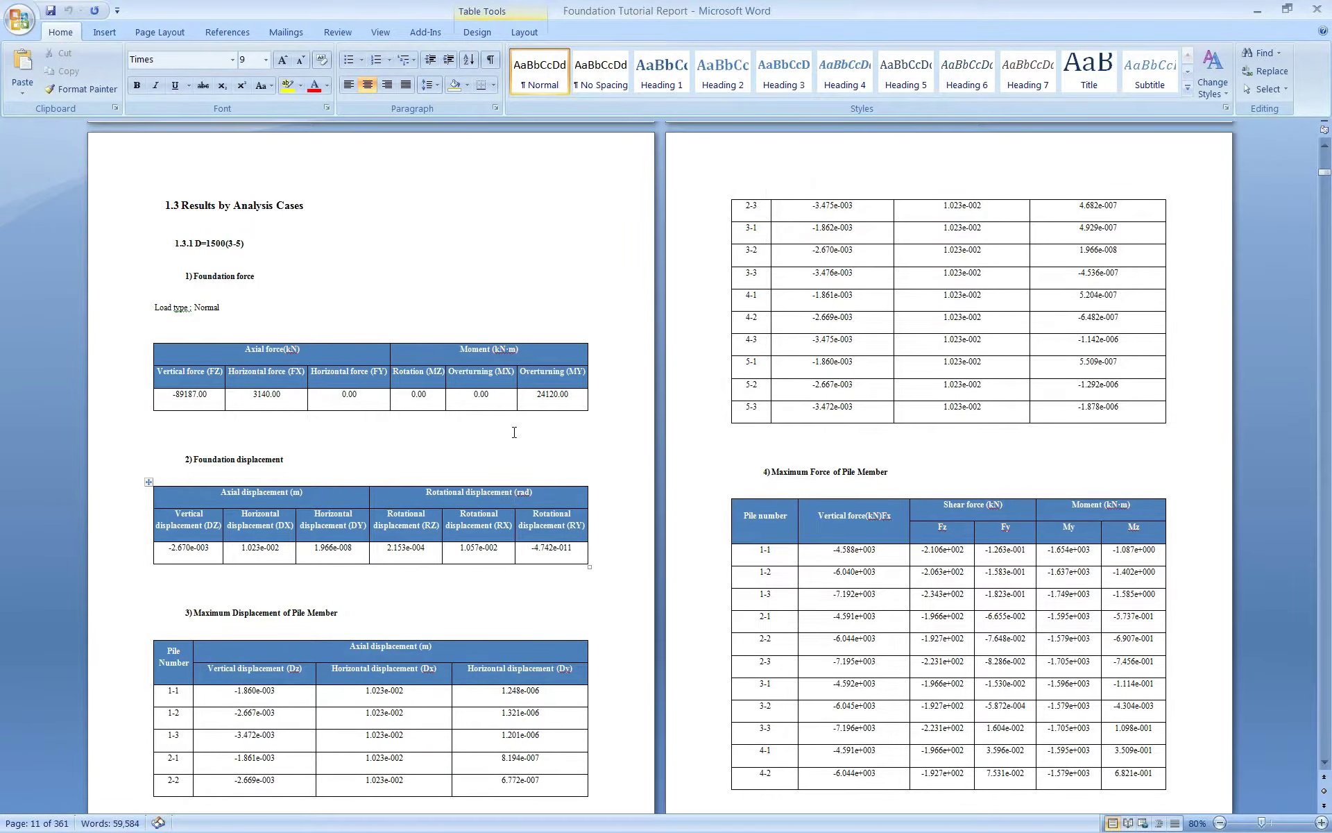
Re-examine the Pier5-D1500 summary tables for pile head displacement and reaction and maximum pile member force
scroll(514, 432, up, 3)
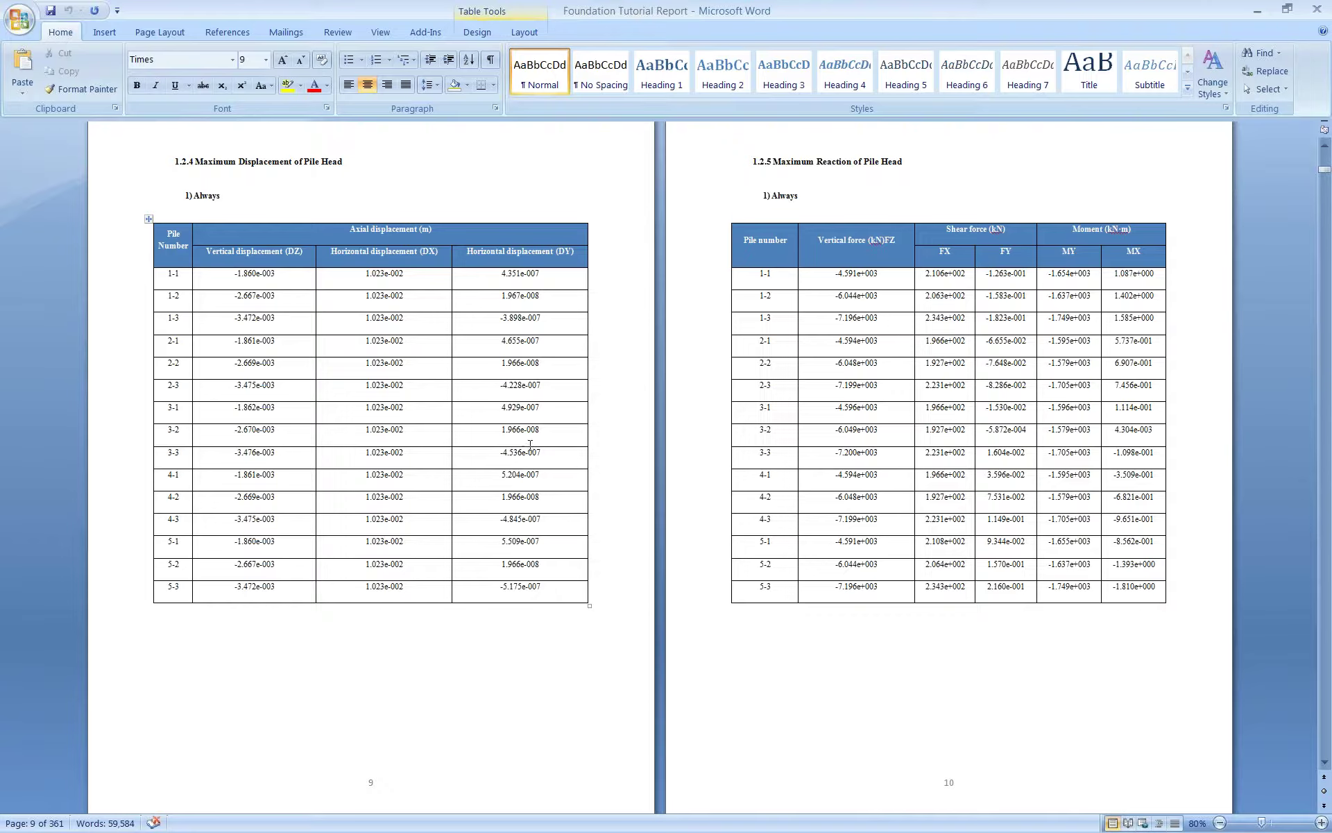
scroll(530, 444, up, 9)
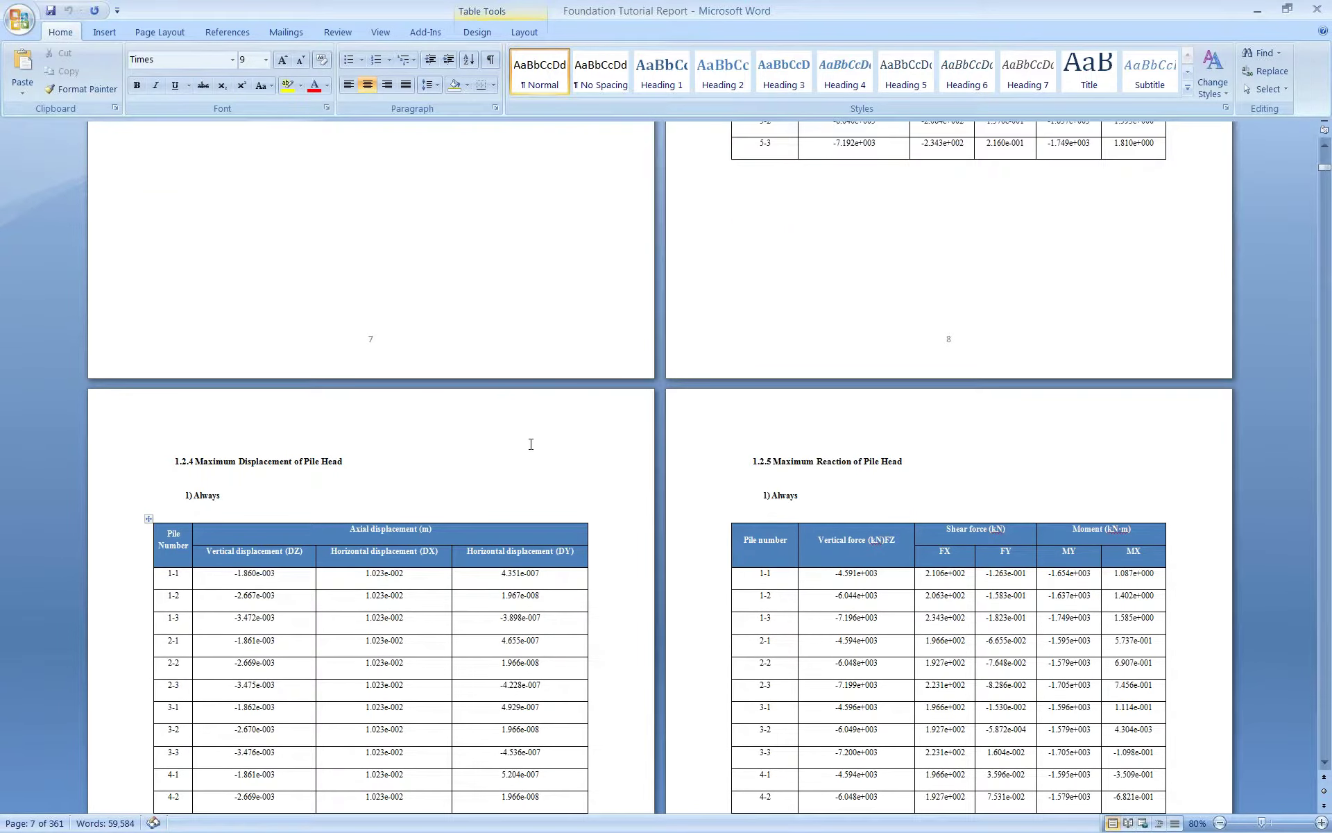
scroll(531, 444, up, 12)
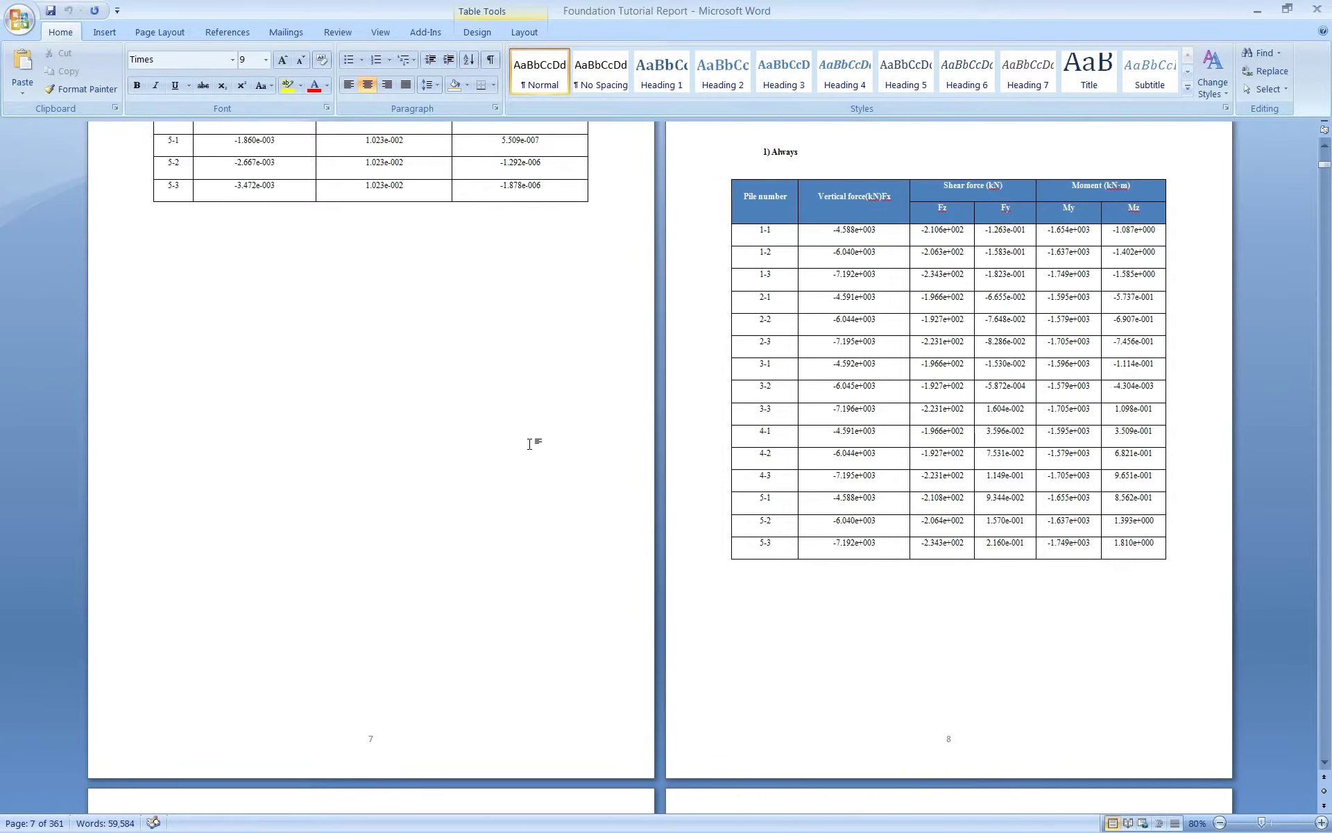
scroll(530, 444, up, 9)
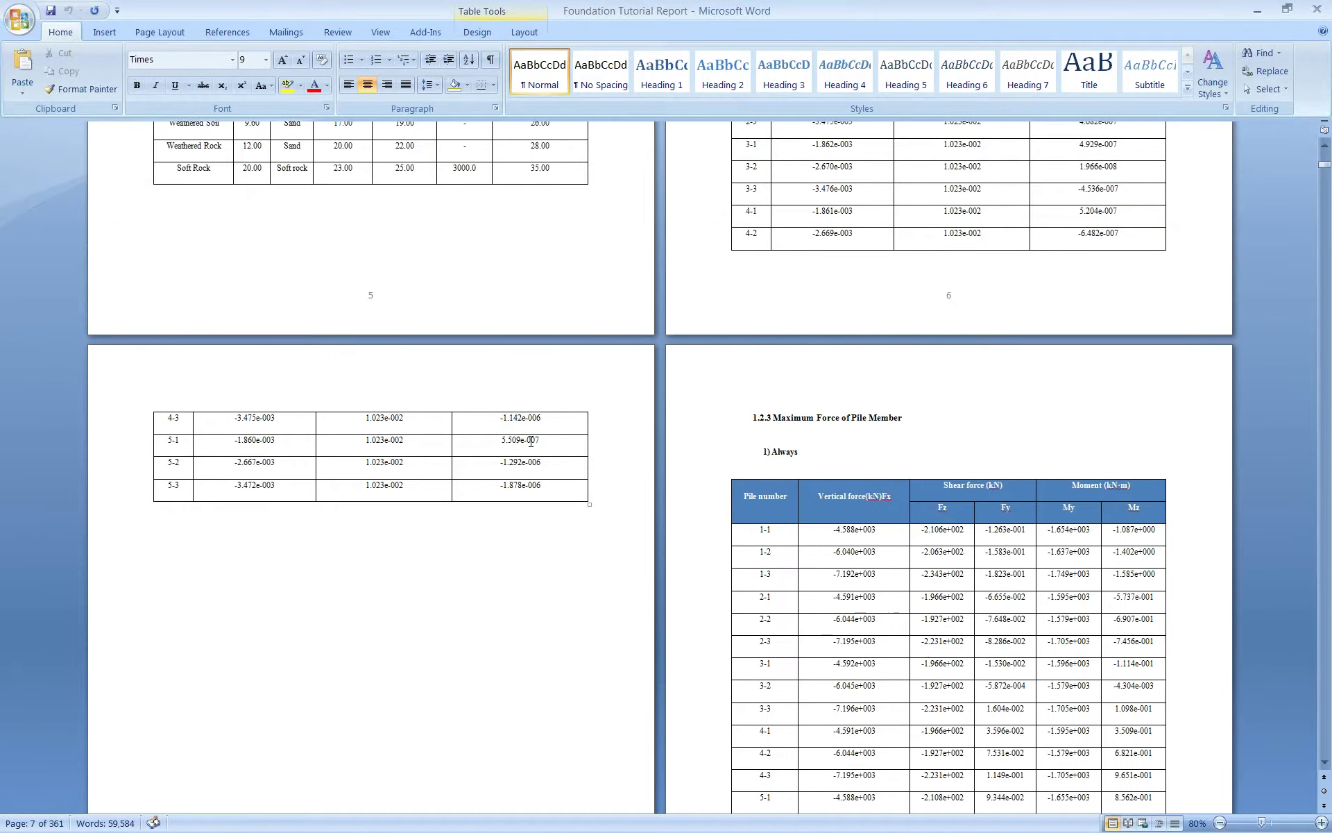
scroll(527, 425, up, 1)
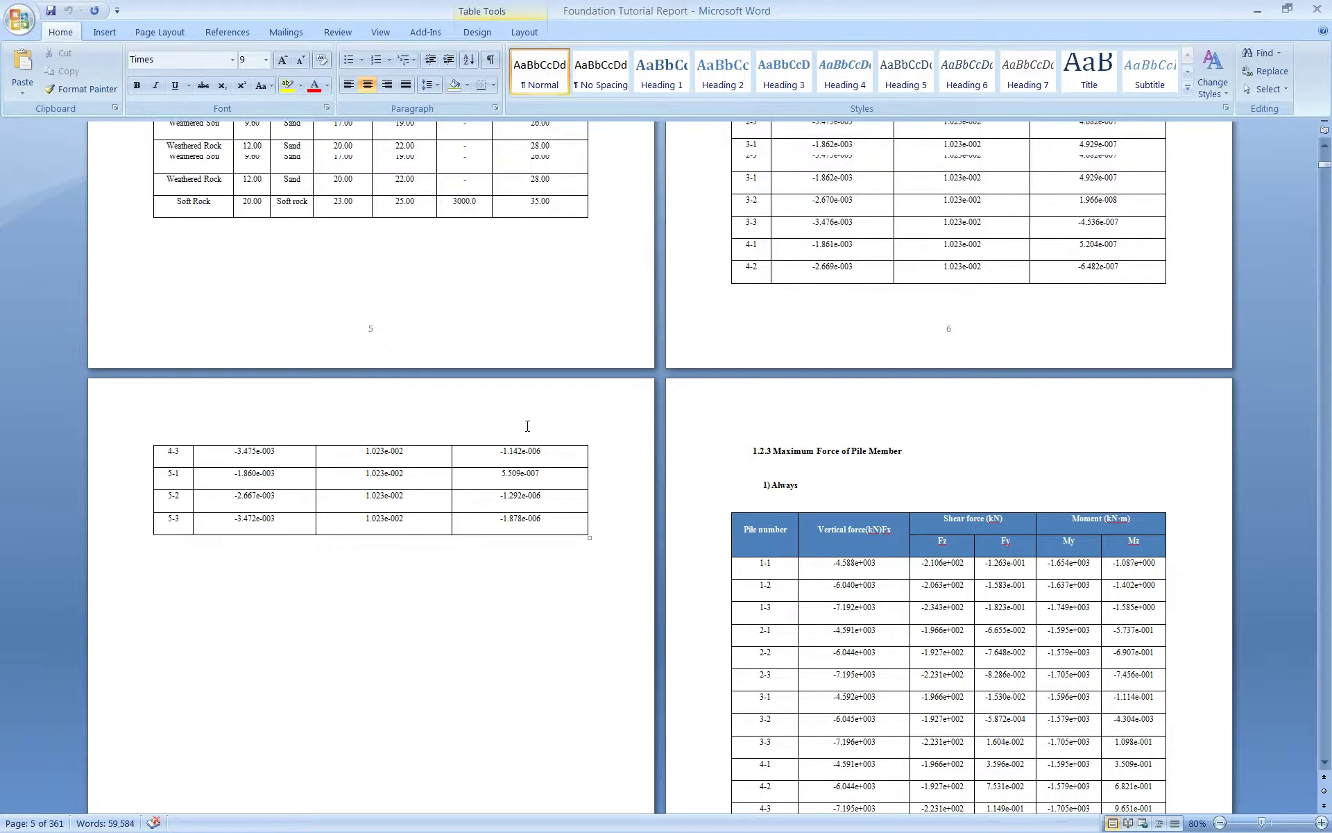
Review the report's soil layer and pile arrangement pages again, return to its contents list, and minimize the report
scroll(528, 426, up, 9)
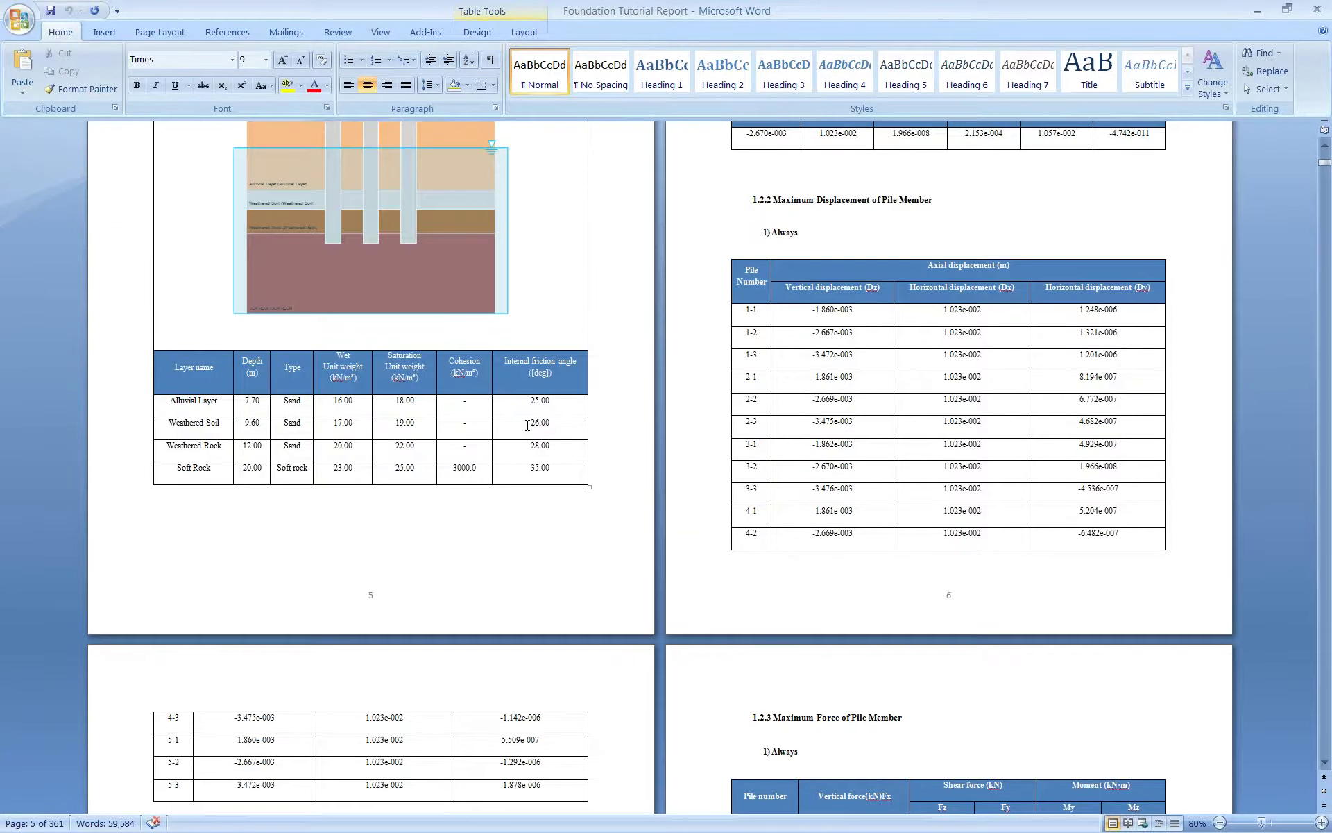
scroll(528, 427, up, 4)
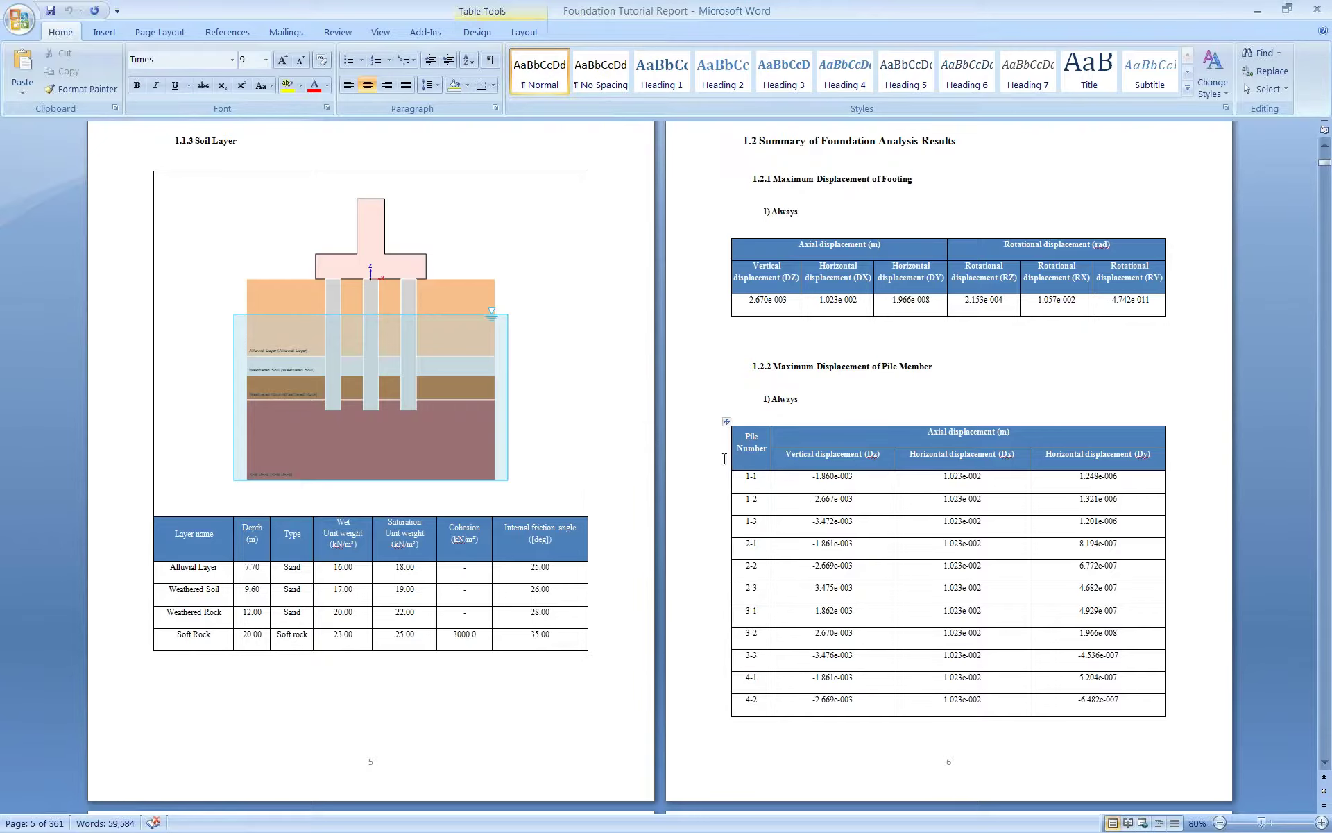
scroll(649, 424, up, 20)
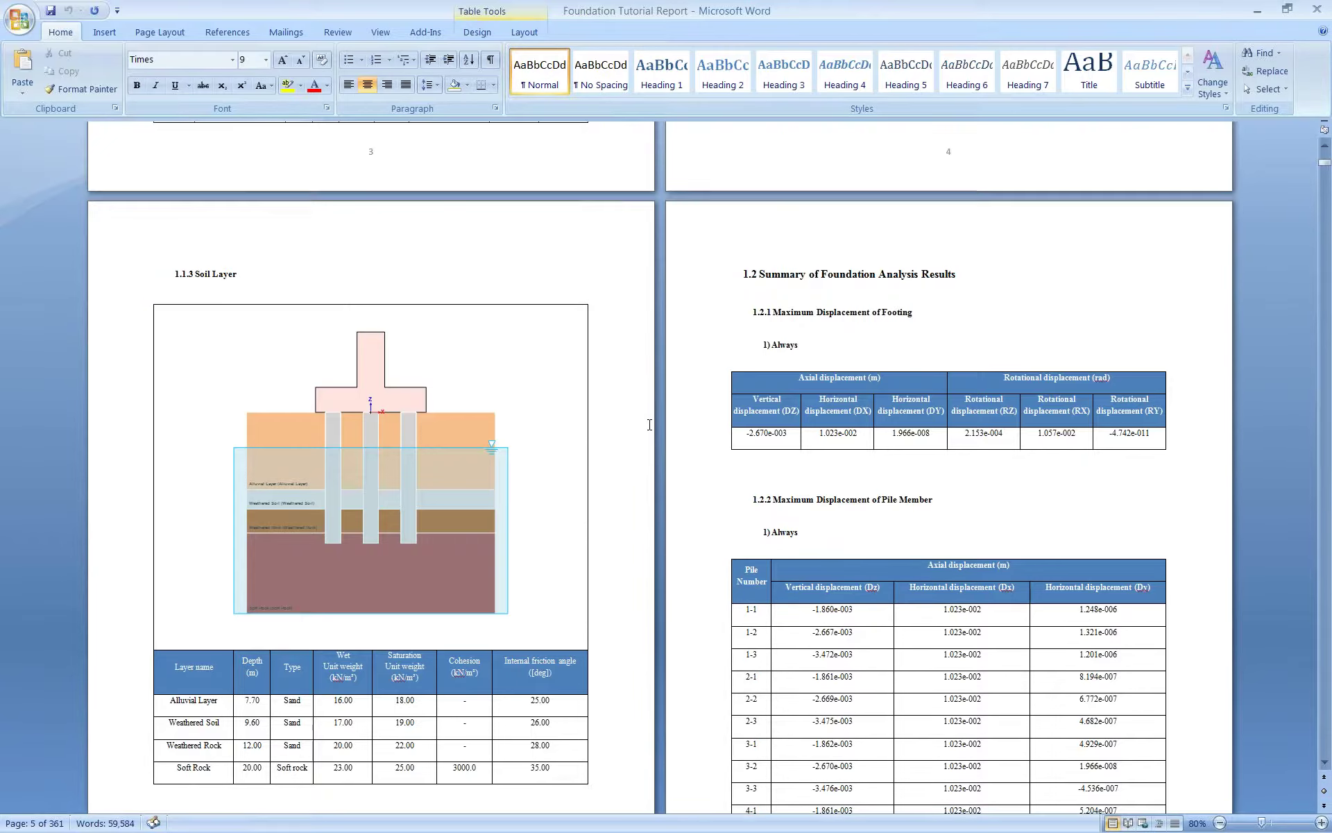
scroll(650, 425, up, 2)
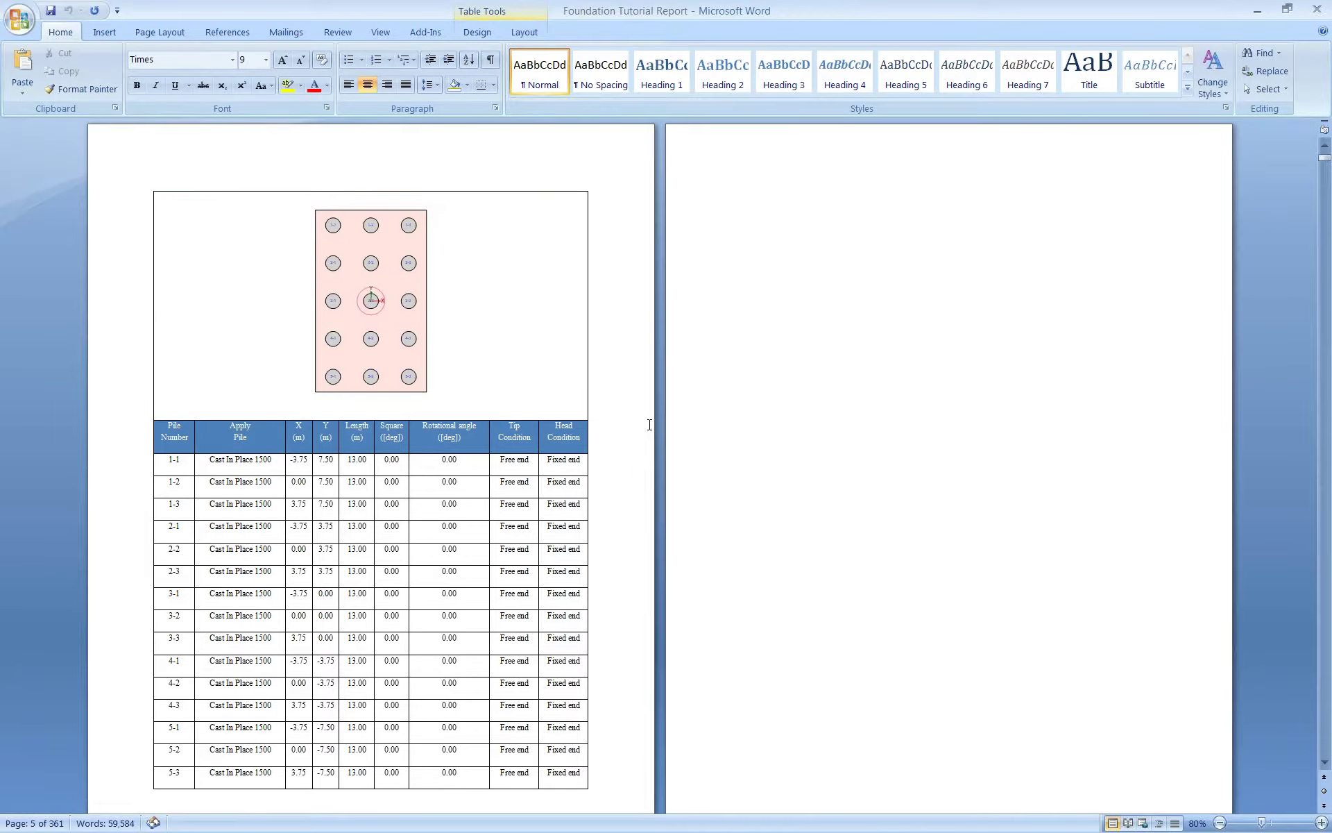
scroll(649, 425, up, 20)
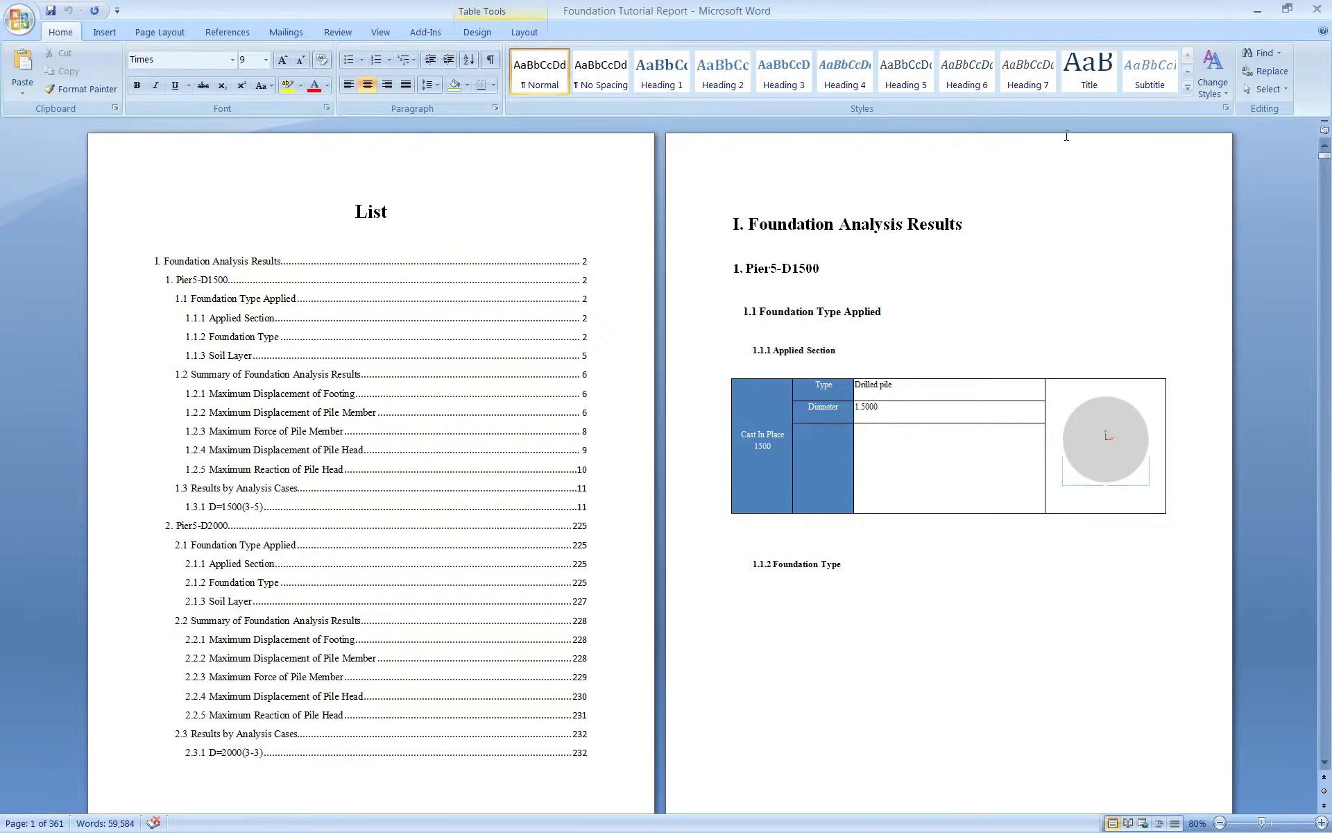
click(1256, 10)
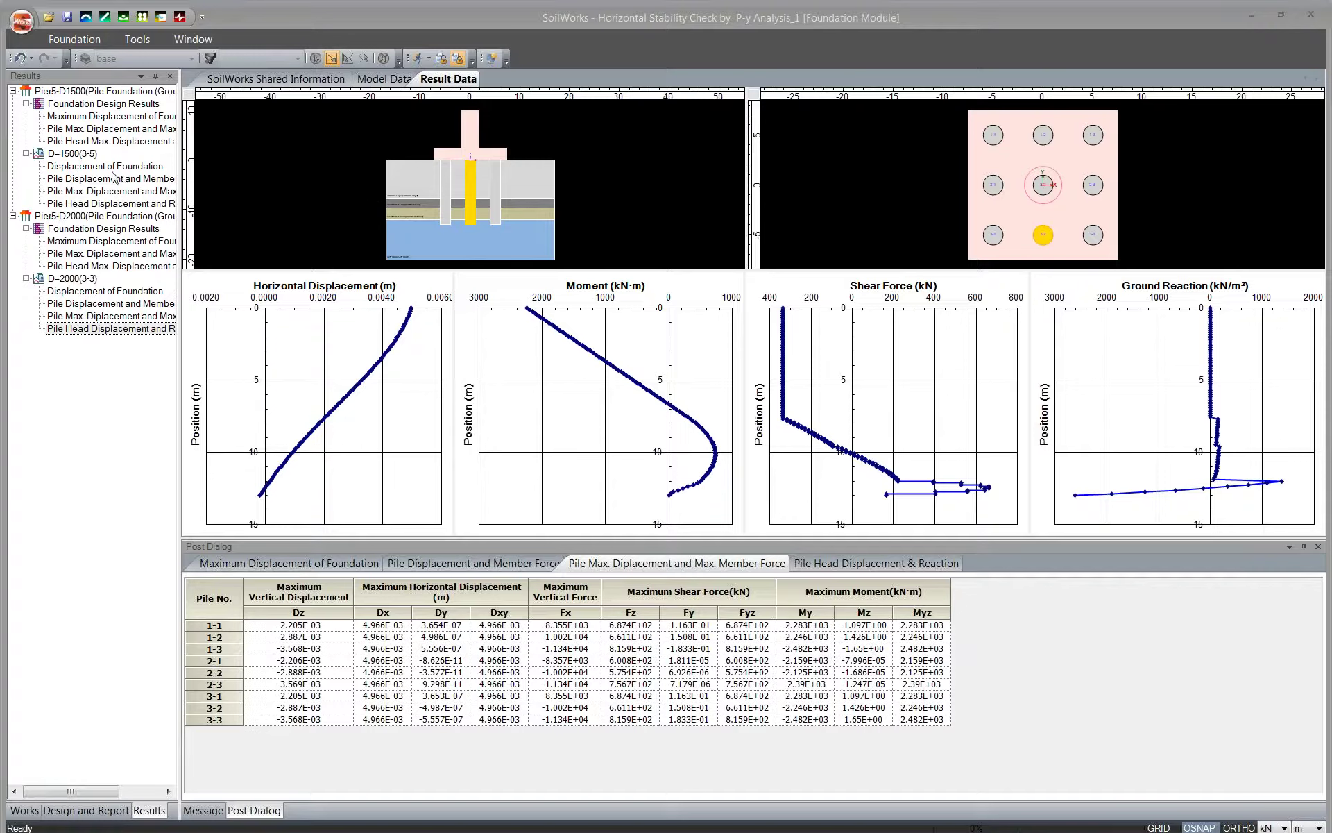
Switch to the Horizontal Stability Check by P-y Analysis PDF in Adobe Reader, maximize it and go to its cover page
key(alt+Tab)
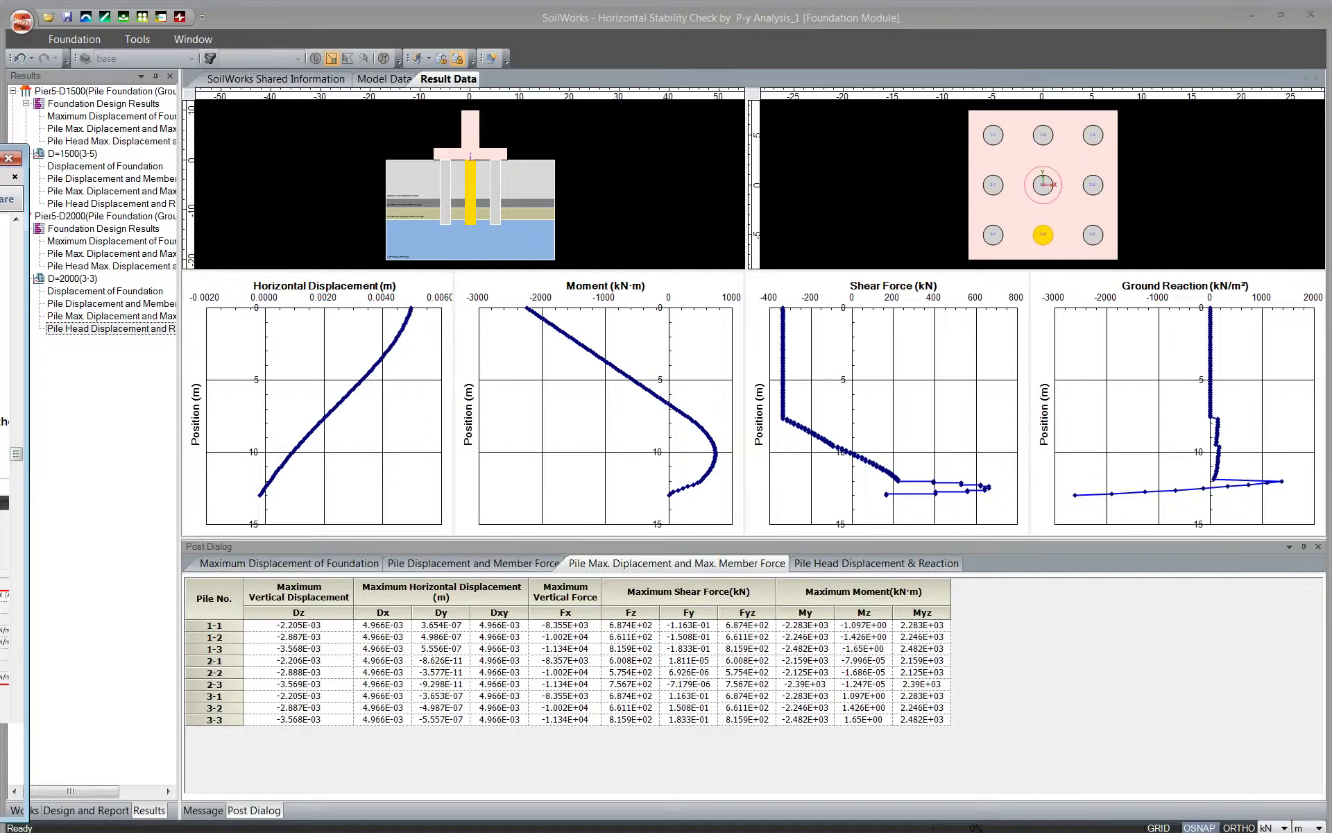
drag(9, 154, 743, 1)
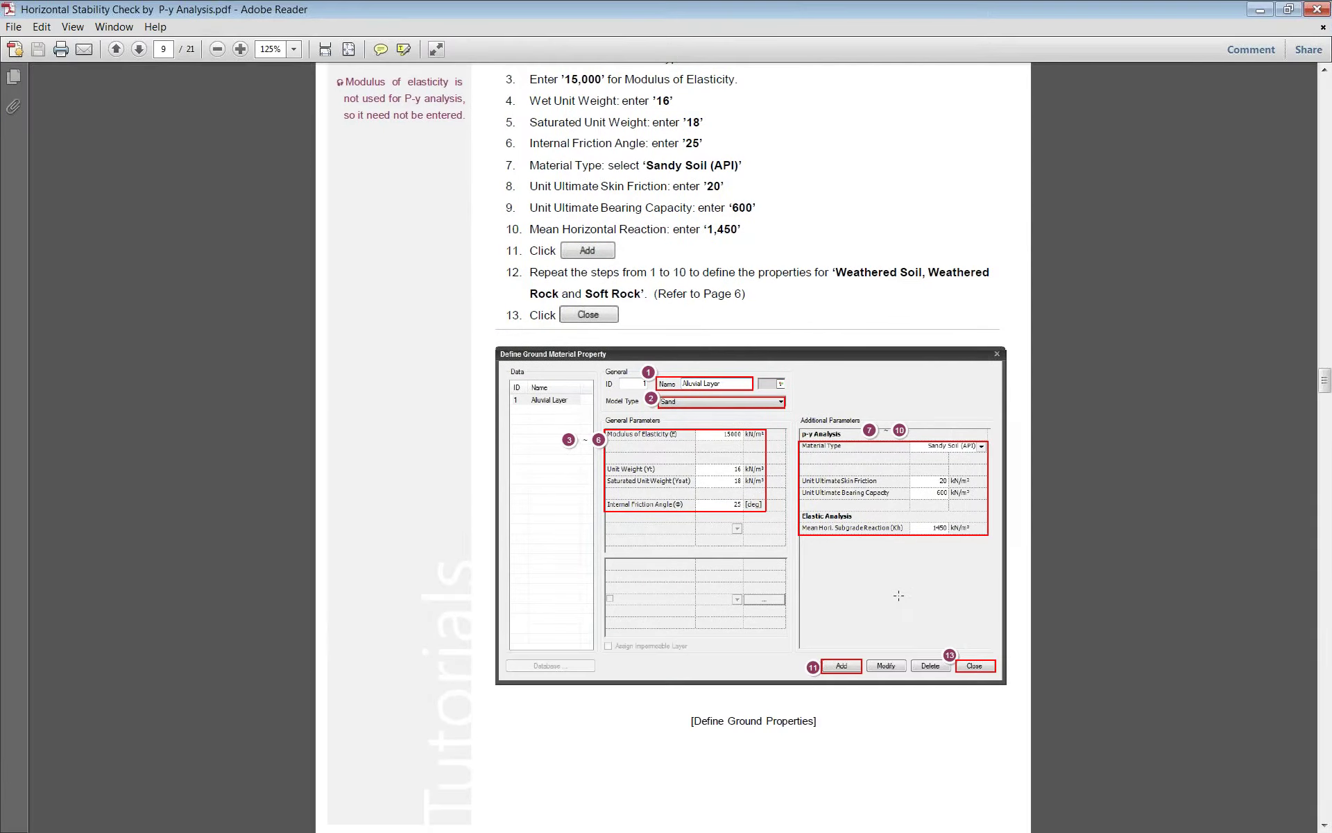
drag(1326, 378, 1325, 90)
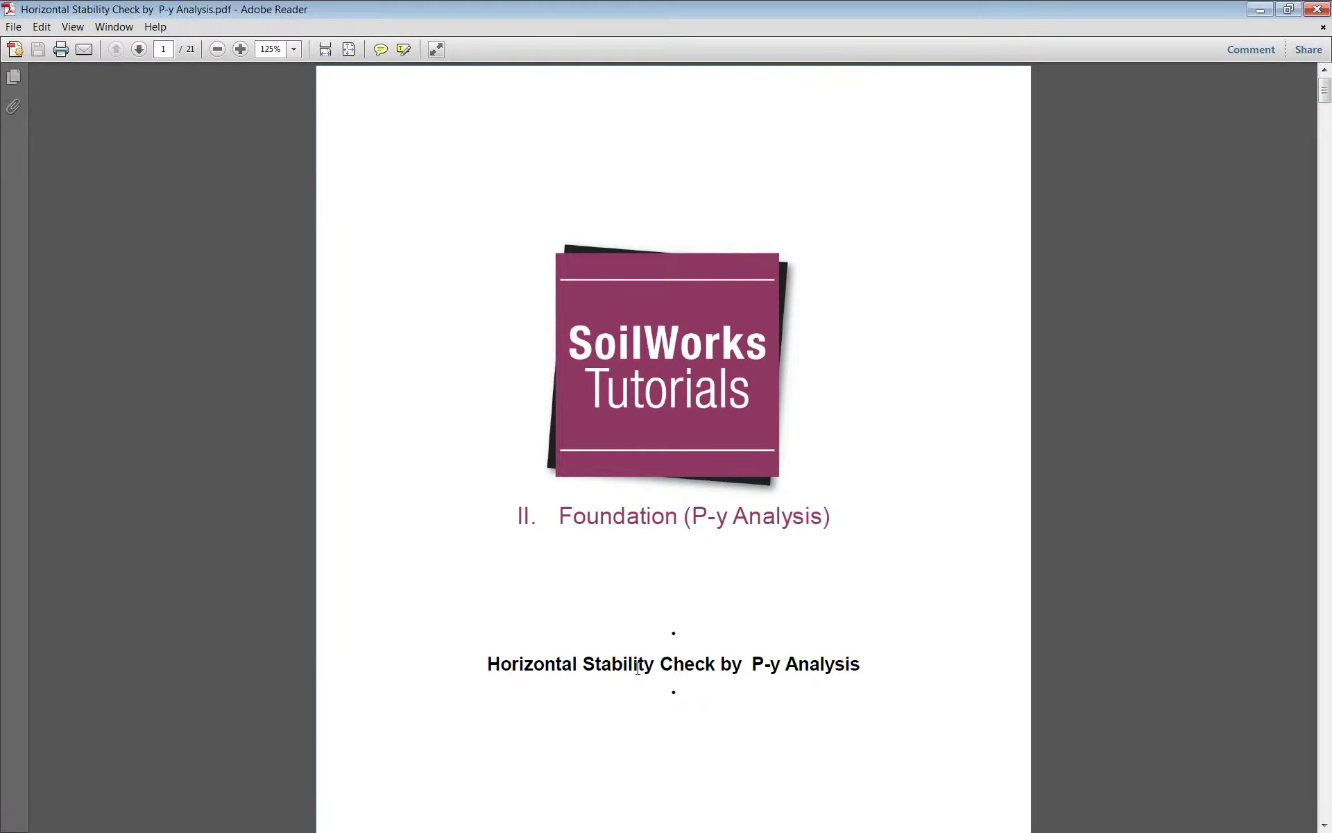
Read the tutorial's contents list, the horizontal stability workflow and the P-y analysis points of consideration
scroll(638, 659, down, 20)
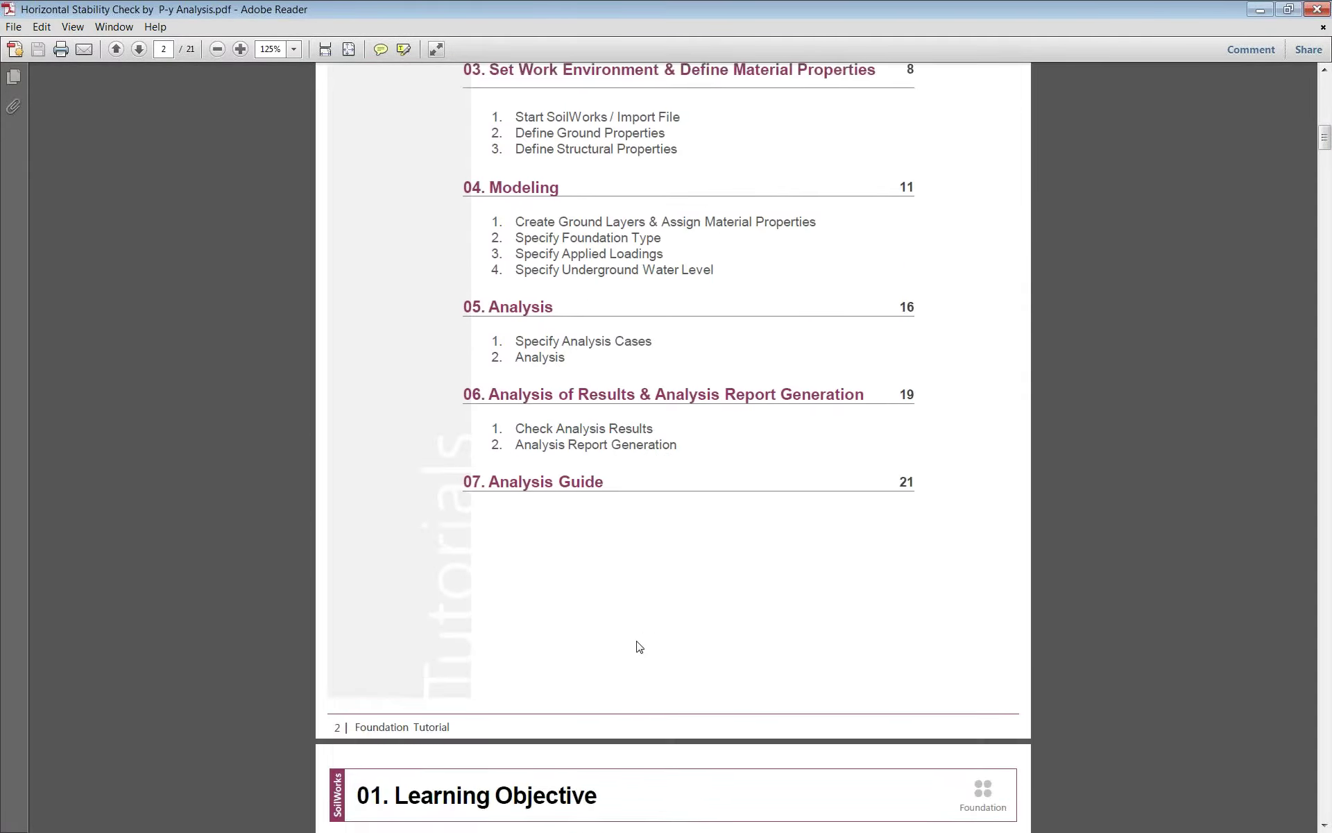
scroll(639, 647, down, 15)
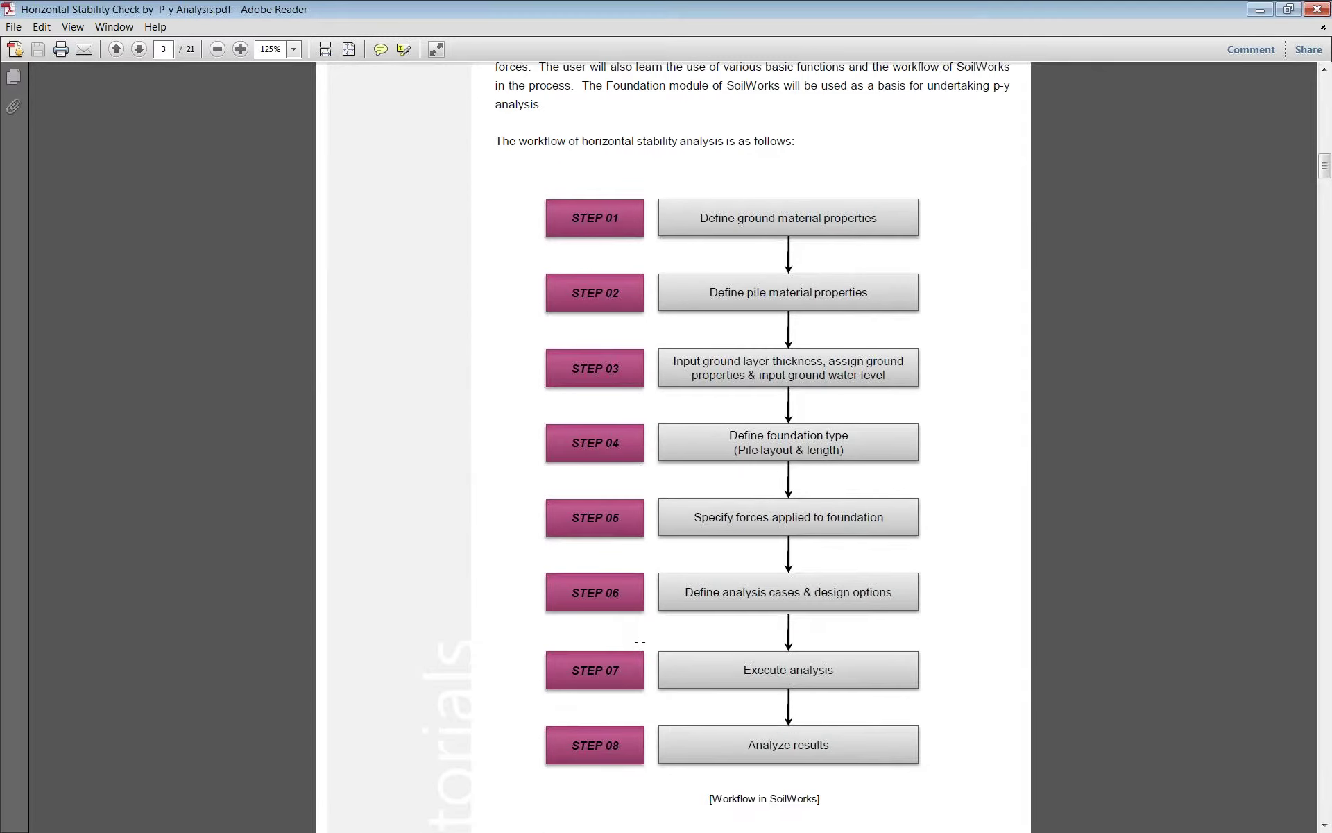
scroll(628, 674, up, 1)
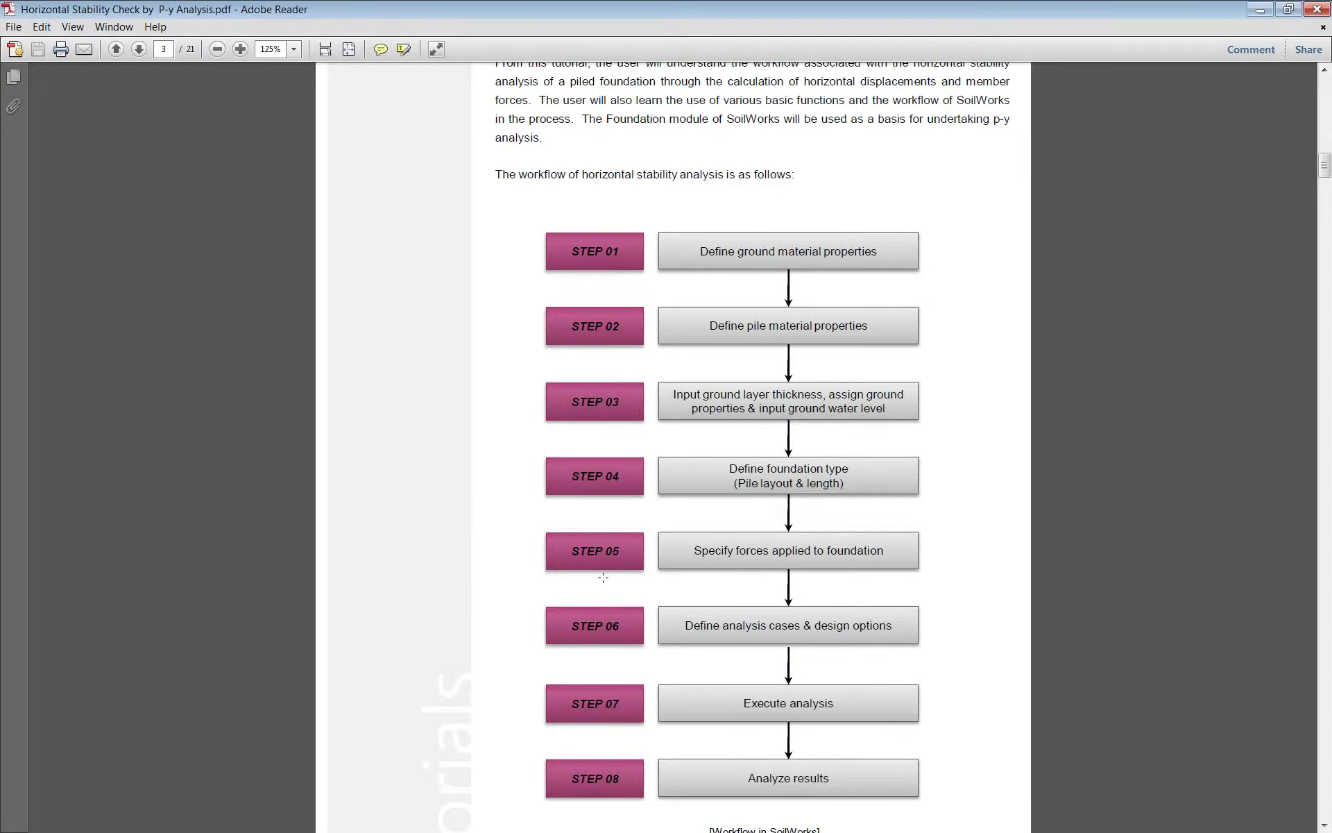
scroll(609, 566, down, 15)
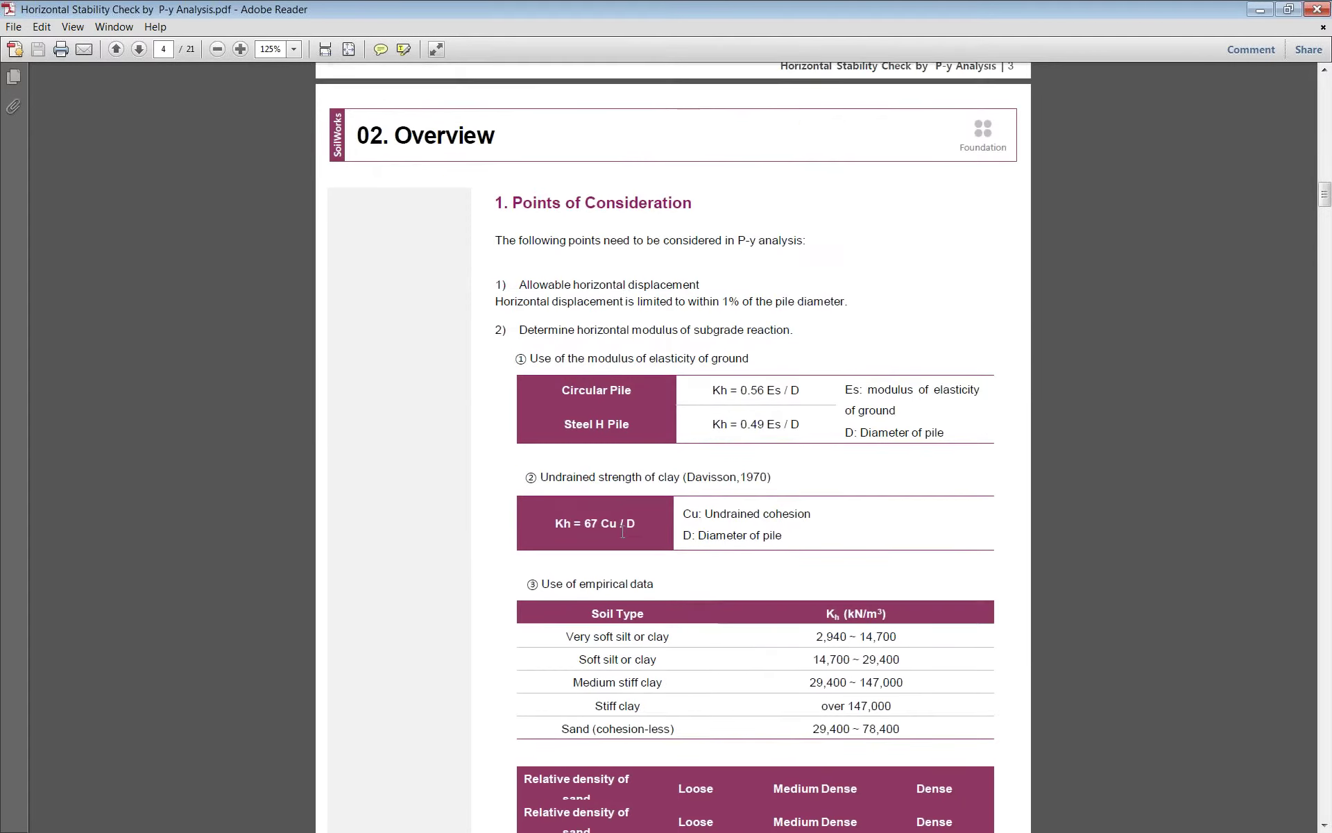
scroll(623, 528, down, 20)
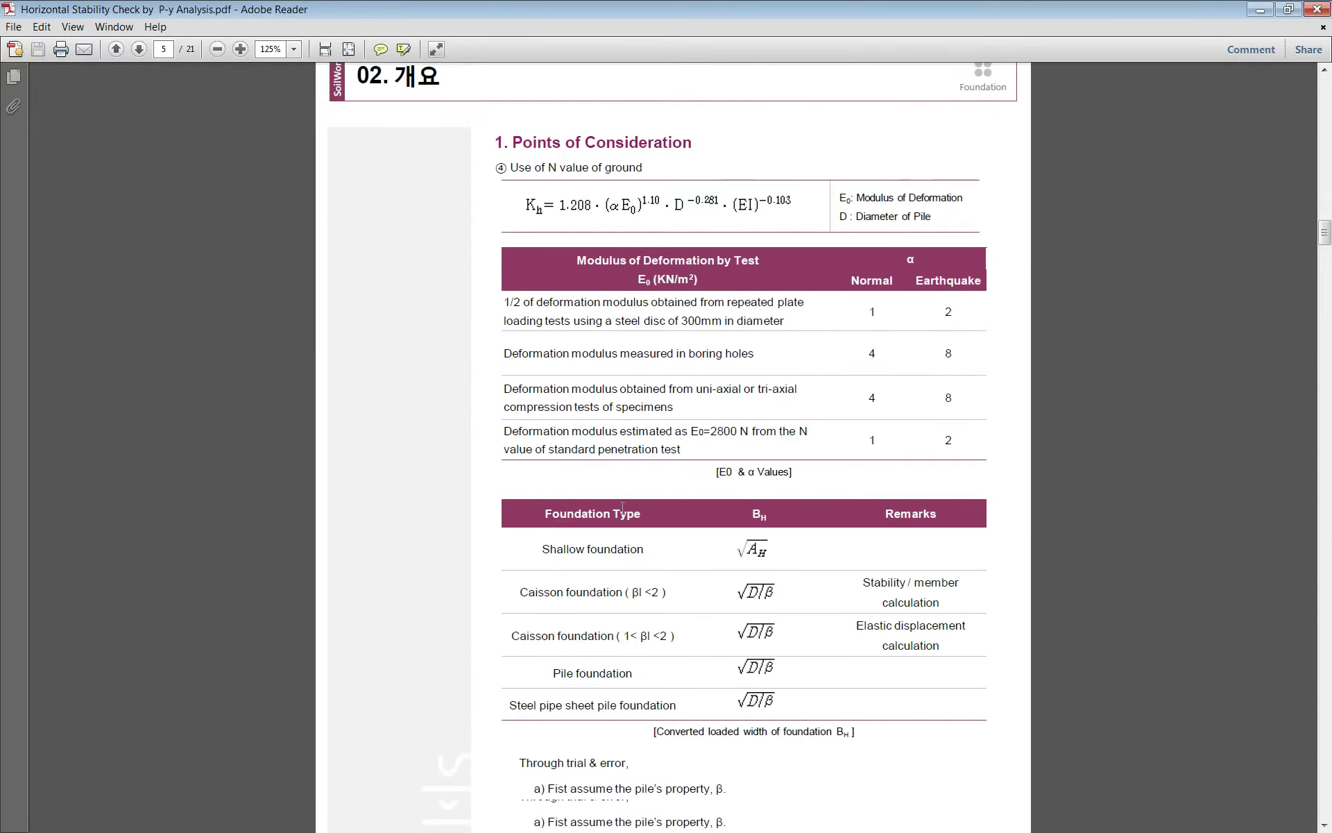
Examine the Composition of Modeling pages, covering the pier layouts, ground properties, pile data and foundation type data
scroll(622, 506, down, 10)
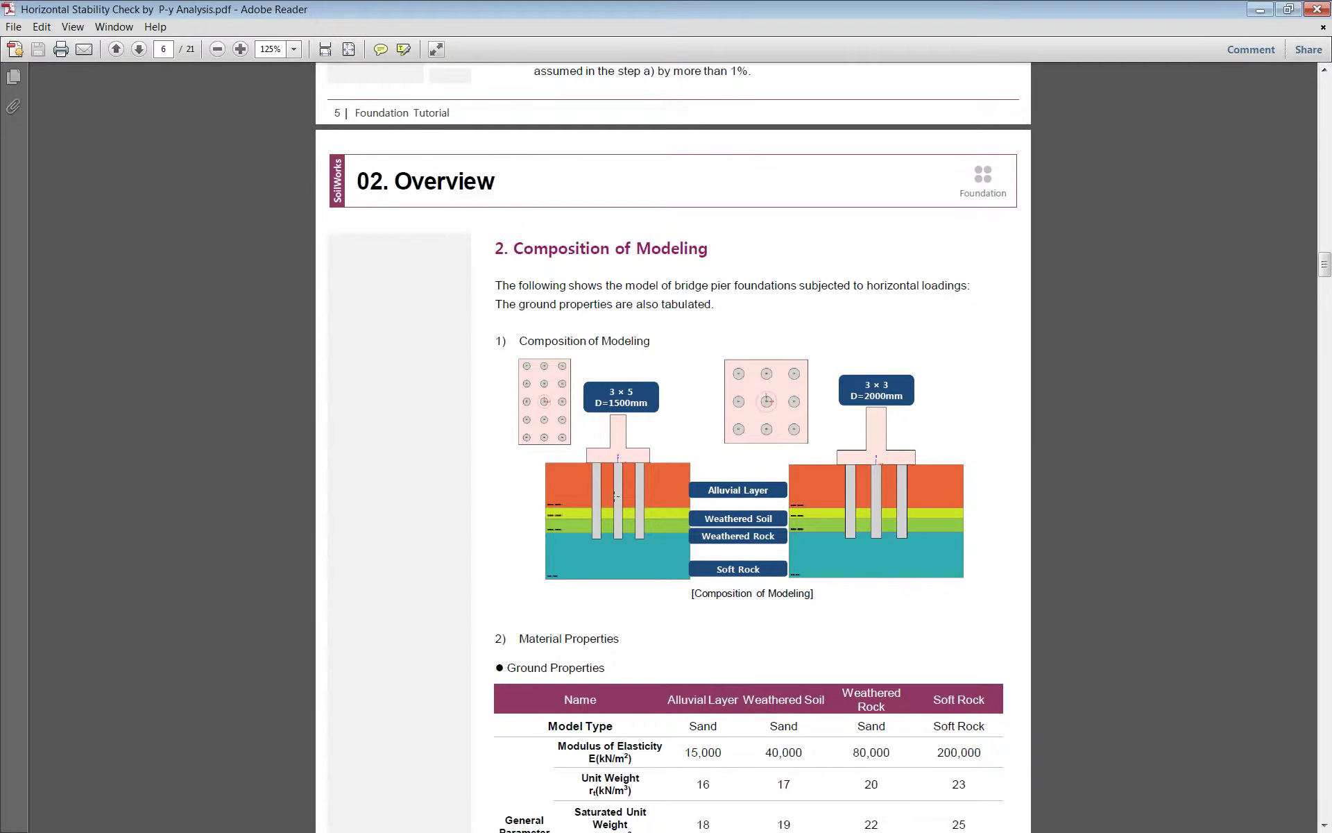
scroll(615, 495, down, 15)
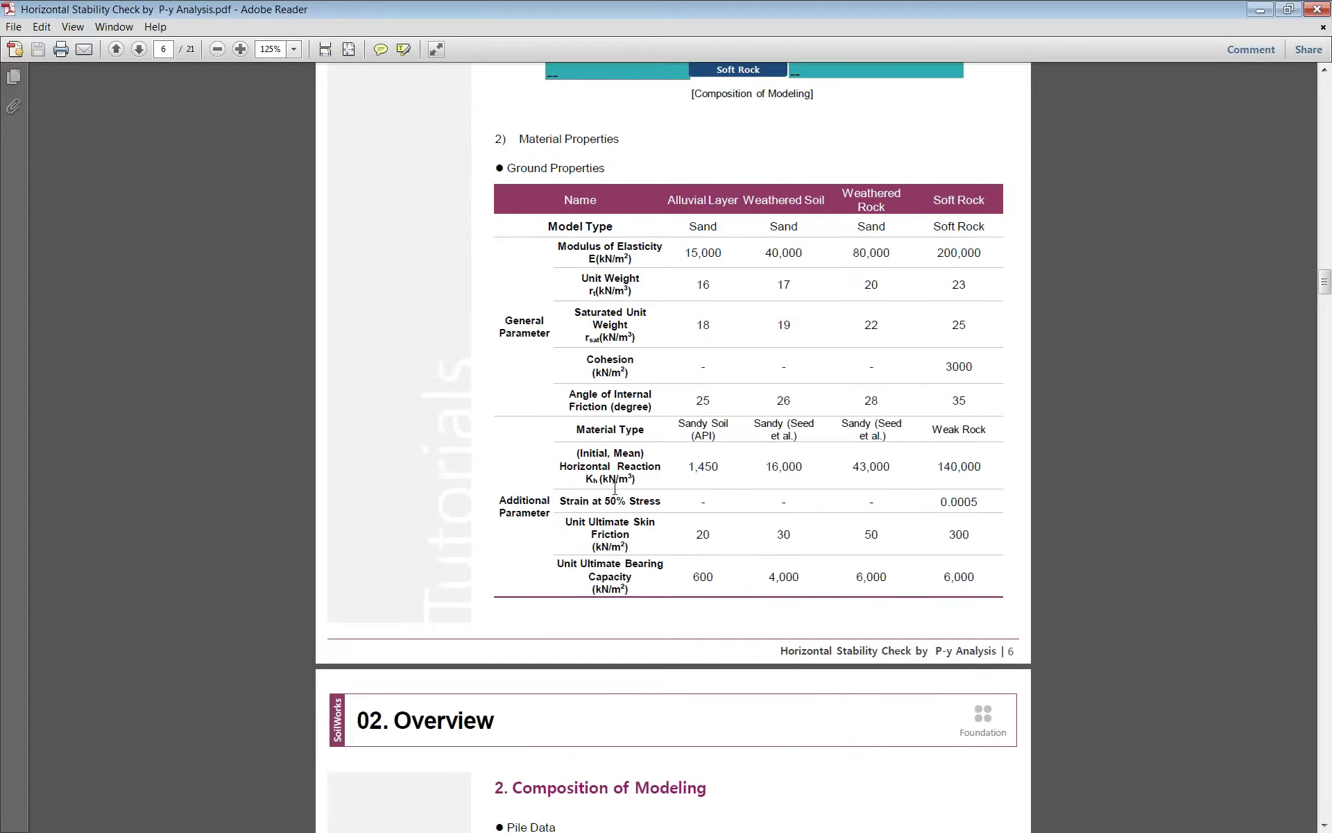
scroll(615, 489, down, 15)
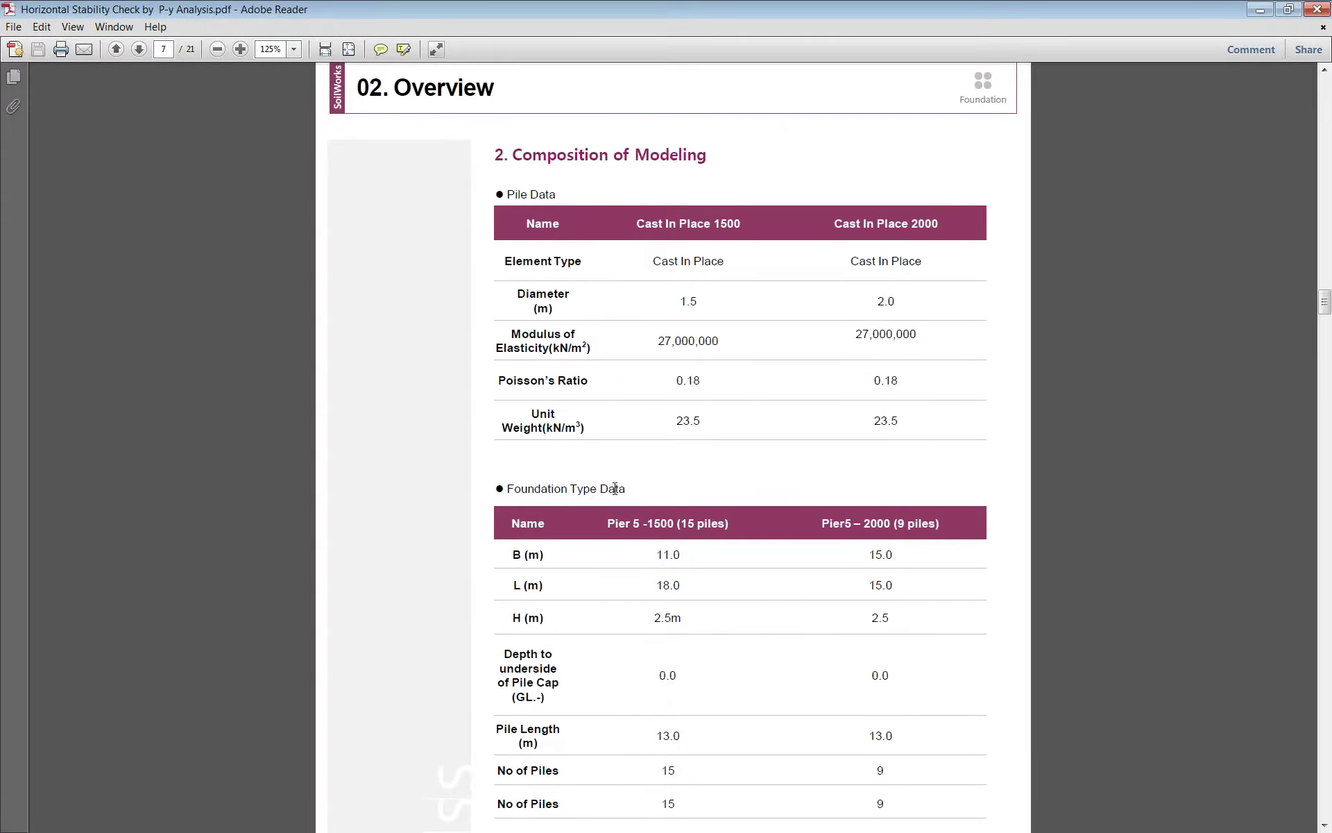
scroll(615, 491, down, 3)
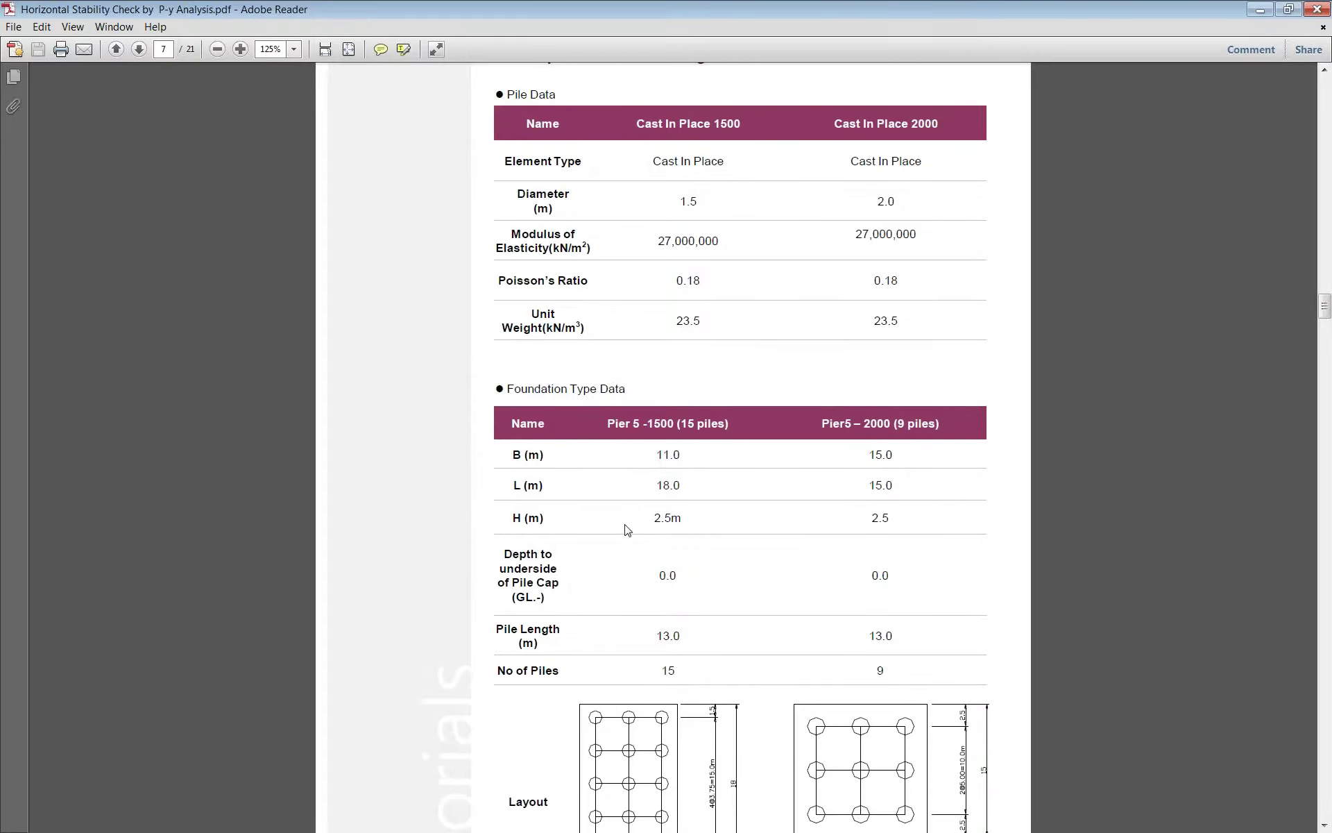
scroll(626, 529, down, 5)
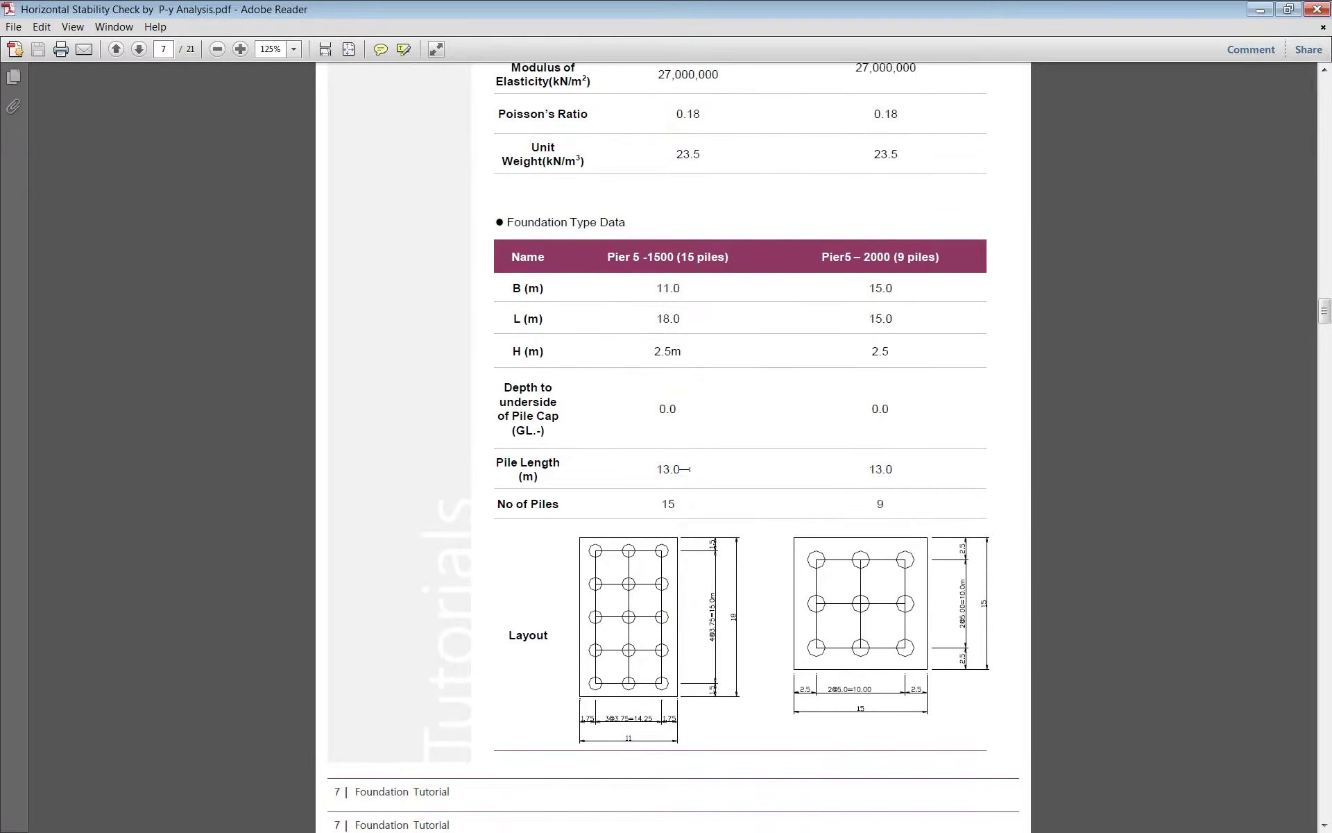
scroll(686, 470, down, 6)
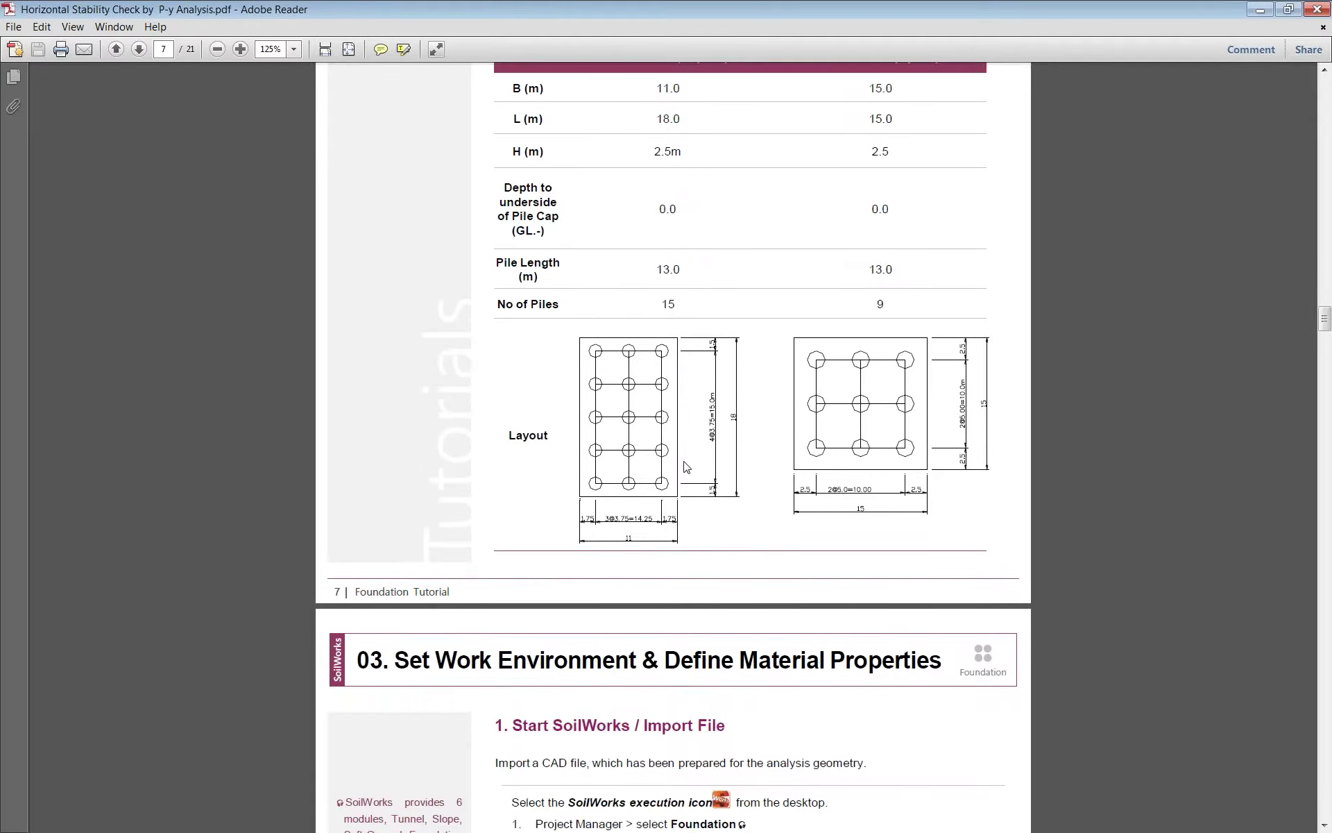
Read the tutorial pages on starting the Foundation module, setting units and defining ground properties
scroll(686, 467, down, 17)
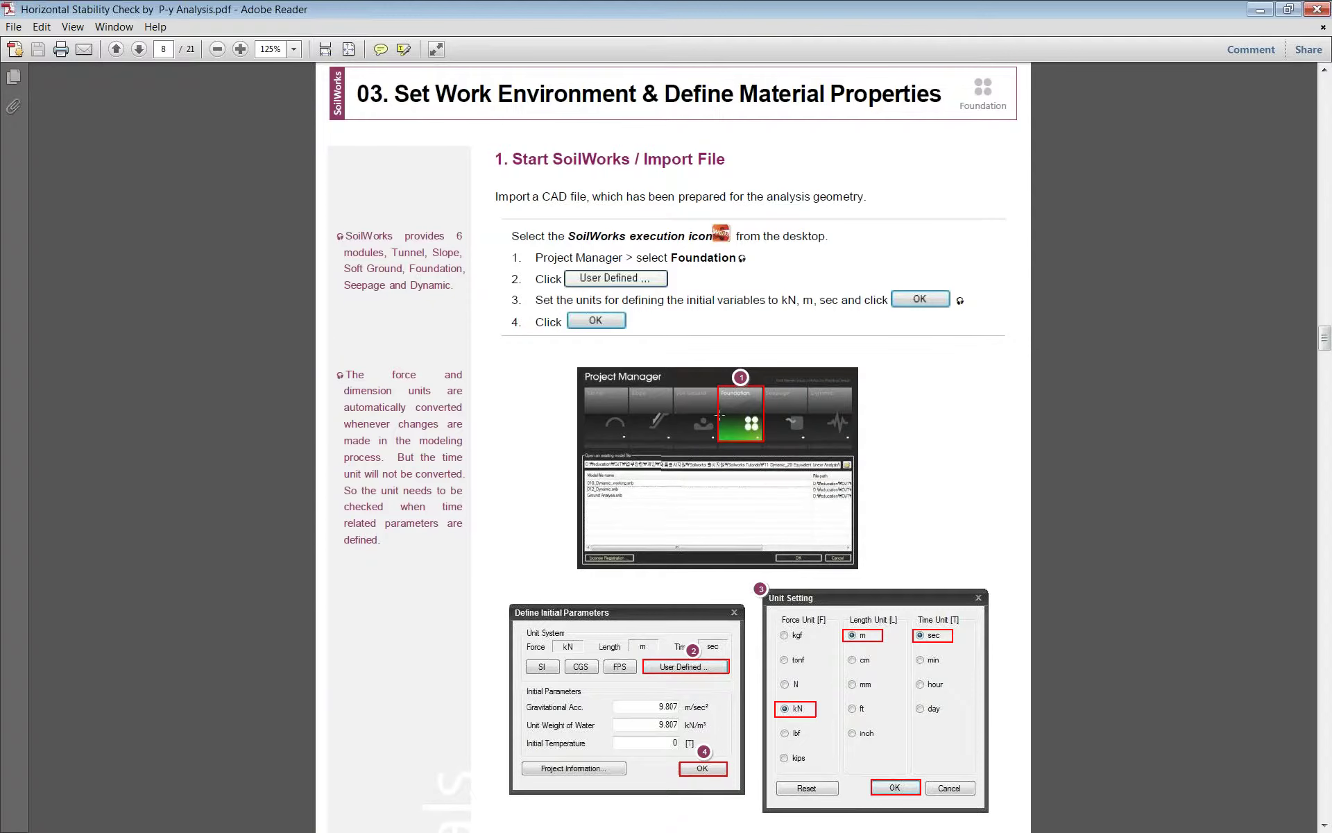
scroll(718, 416, down, 1)
scroll(718, 416, down, 13)
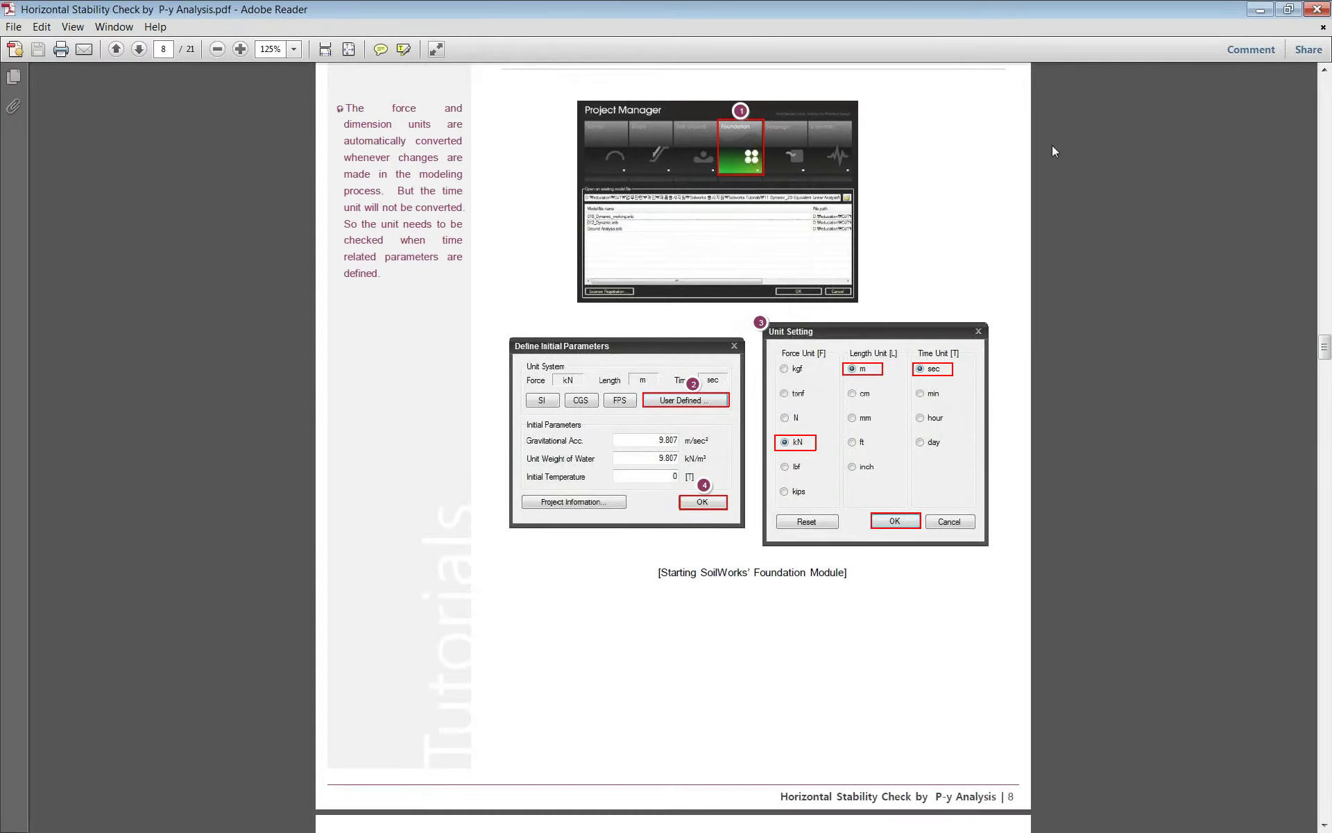
scroll(918, 398, down, 15)
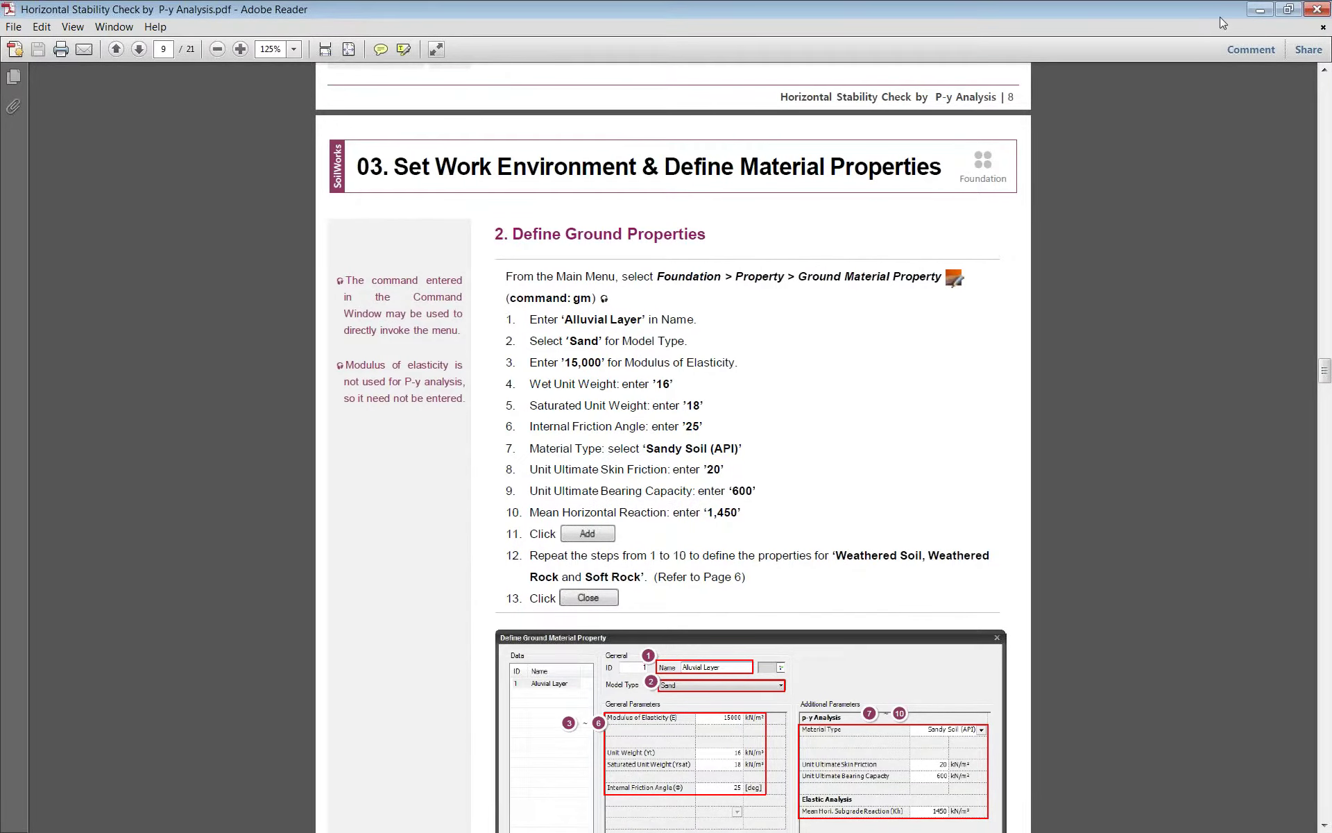
Minimize the tutorial document to switch to SoilWorks, and look over the commands of the Foundation module
click(1254, 10)
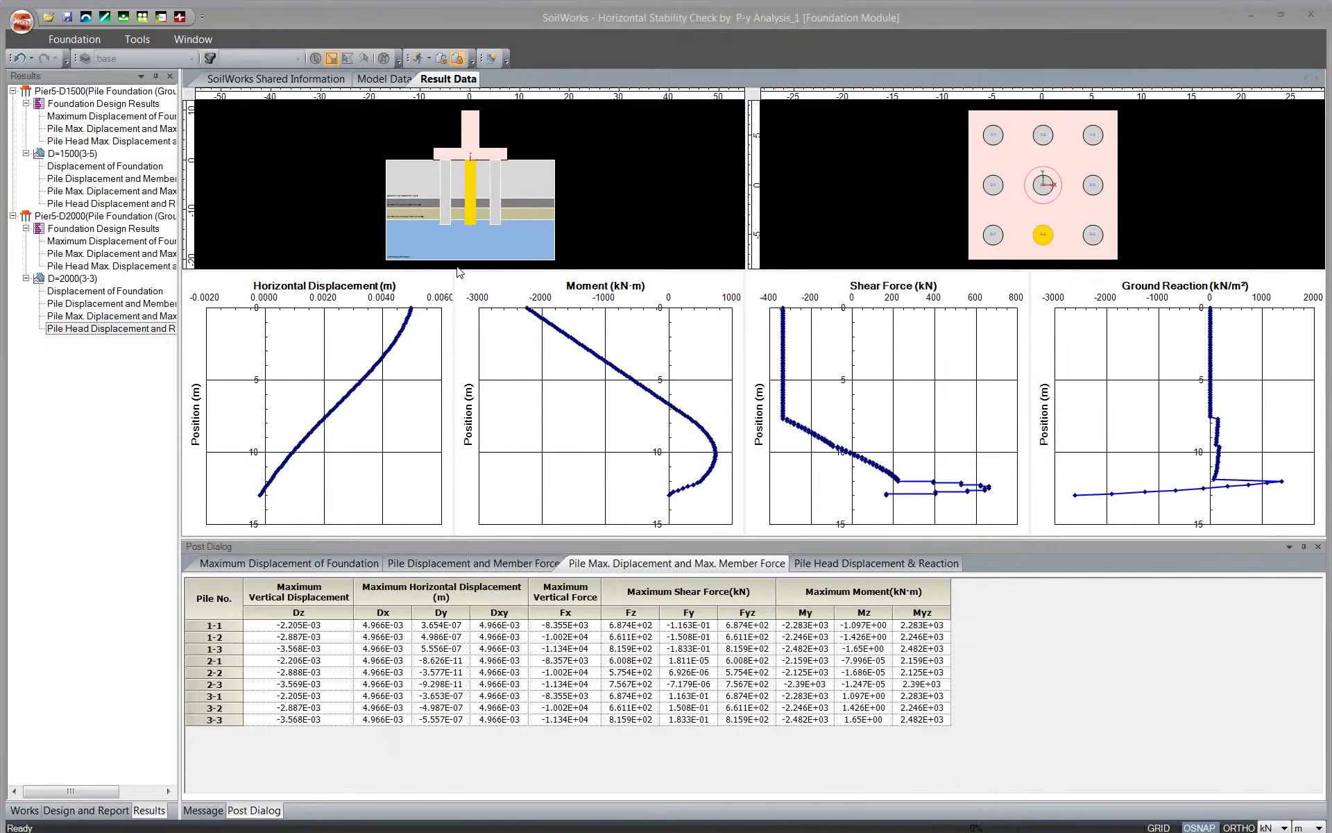
click(84, 39)
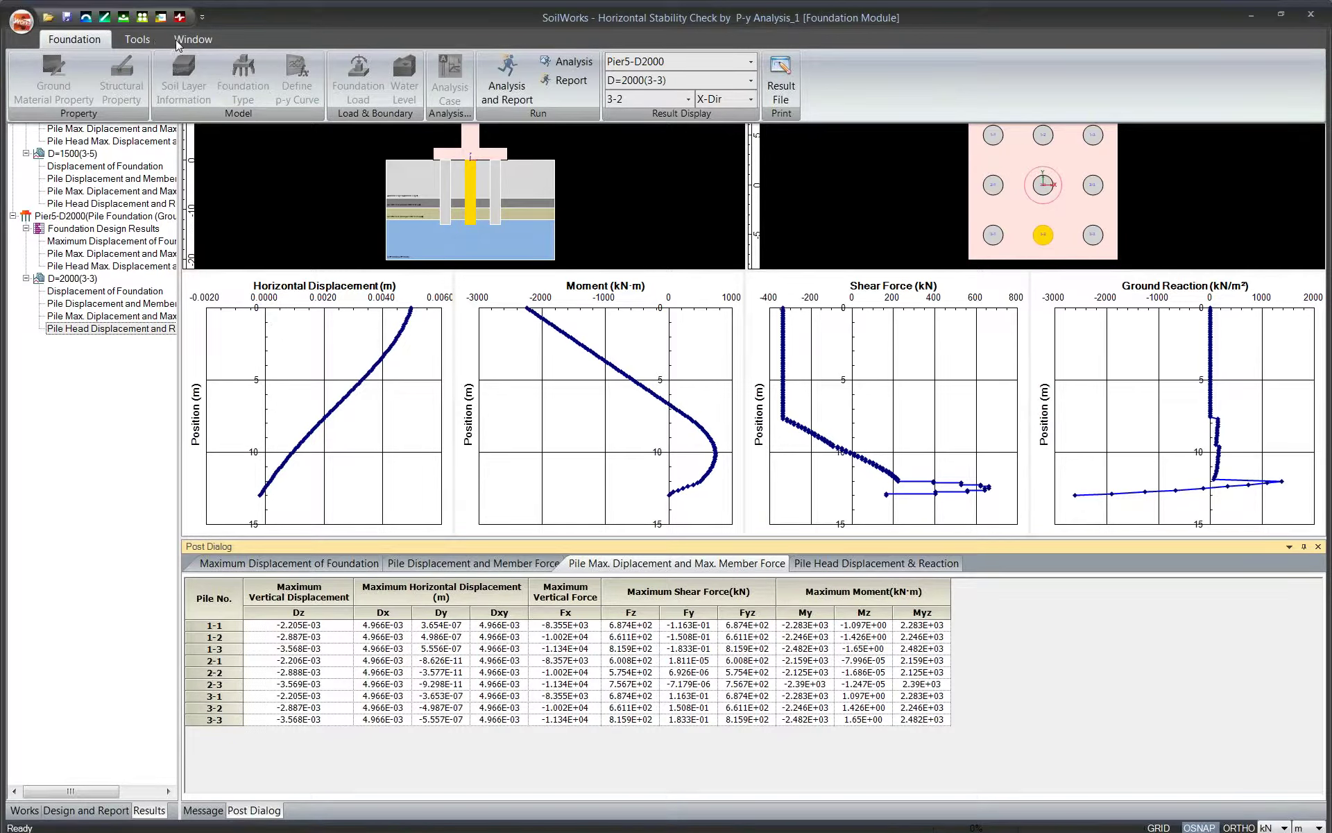
click(195, 36)
click(60, 39)
click(482, 190)
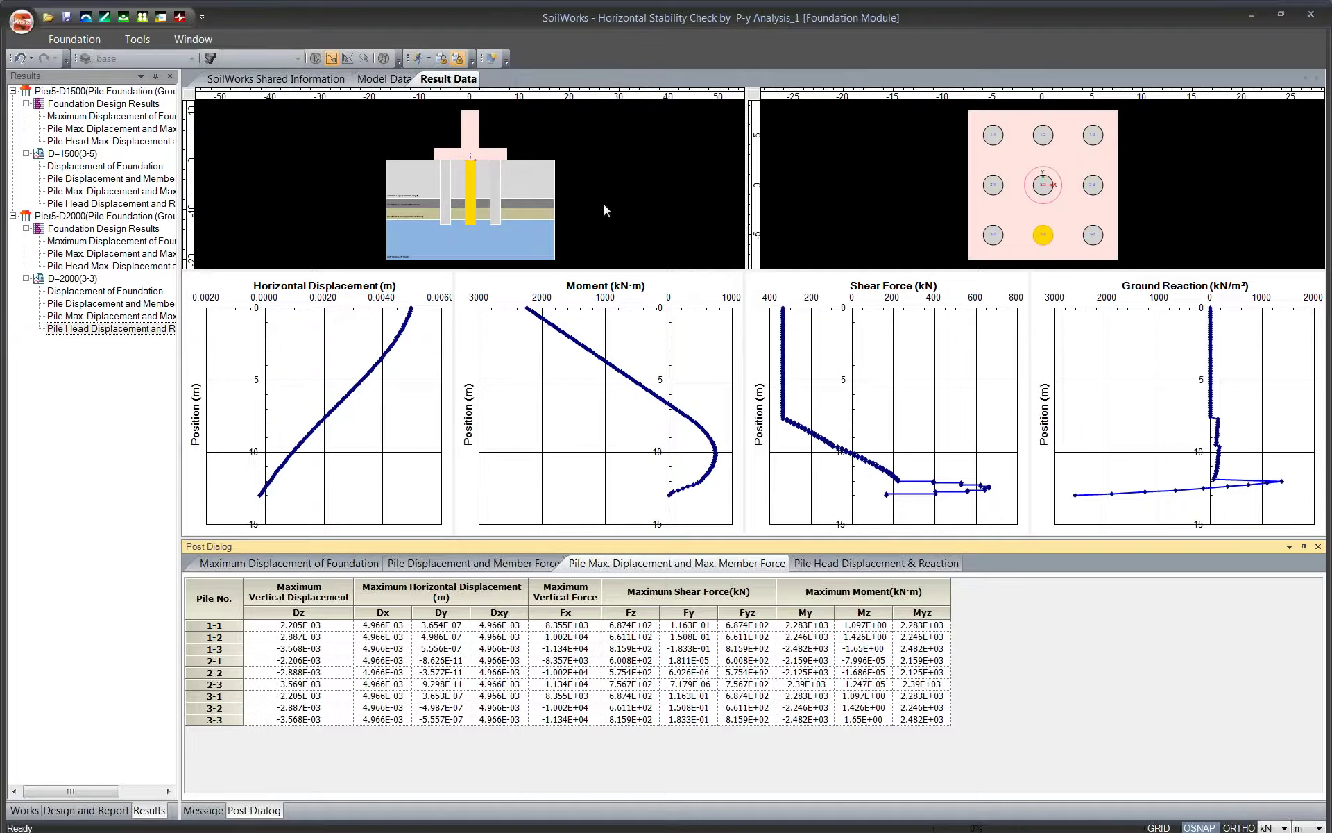
Return from the result data to the model data, start editing the water level and decline deleting the analysis results
click(442, 60)
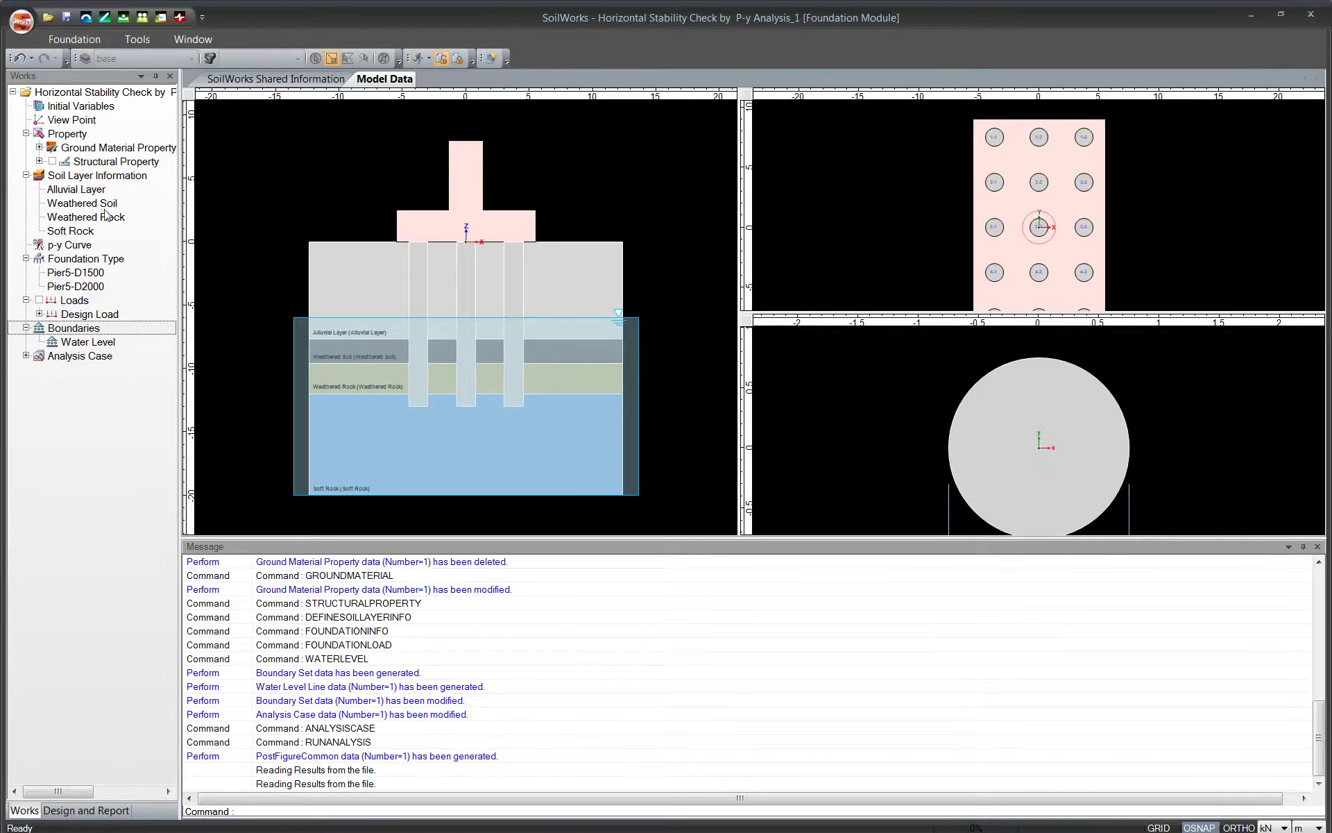
click(80, 344)
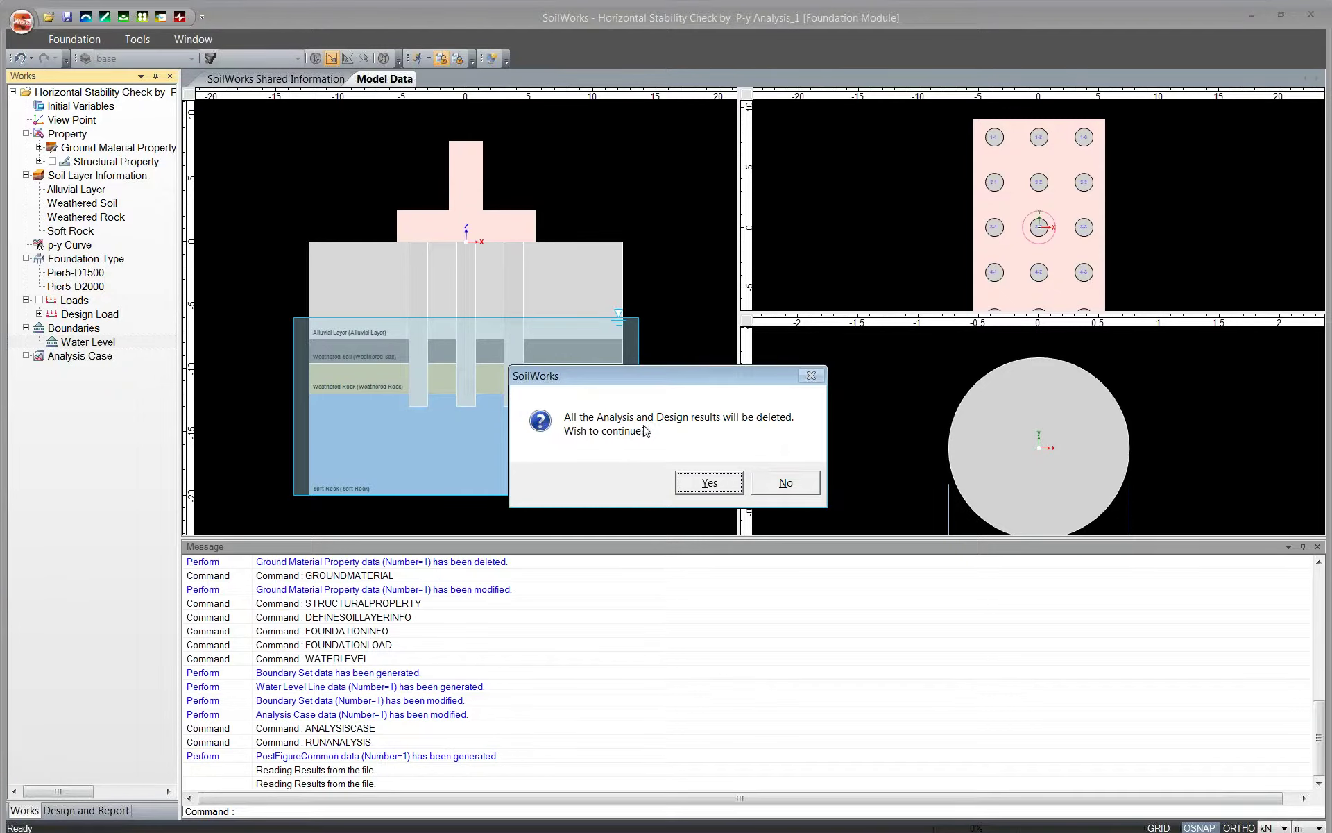
click(787, 483)
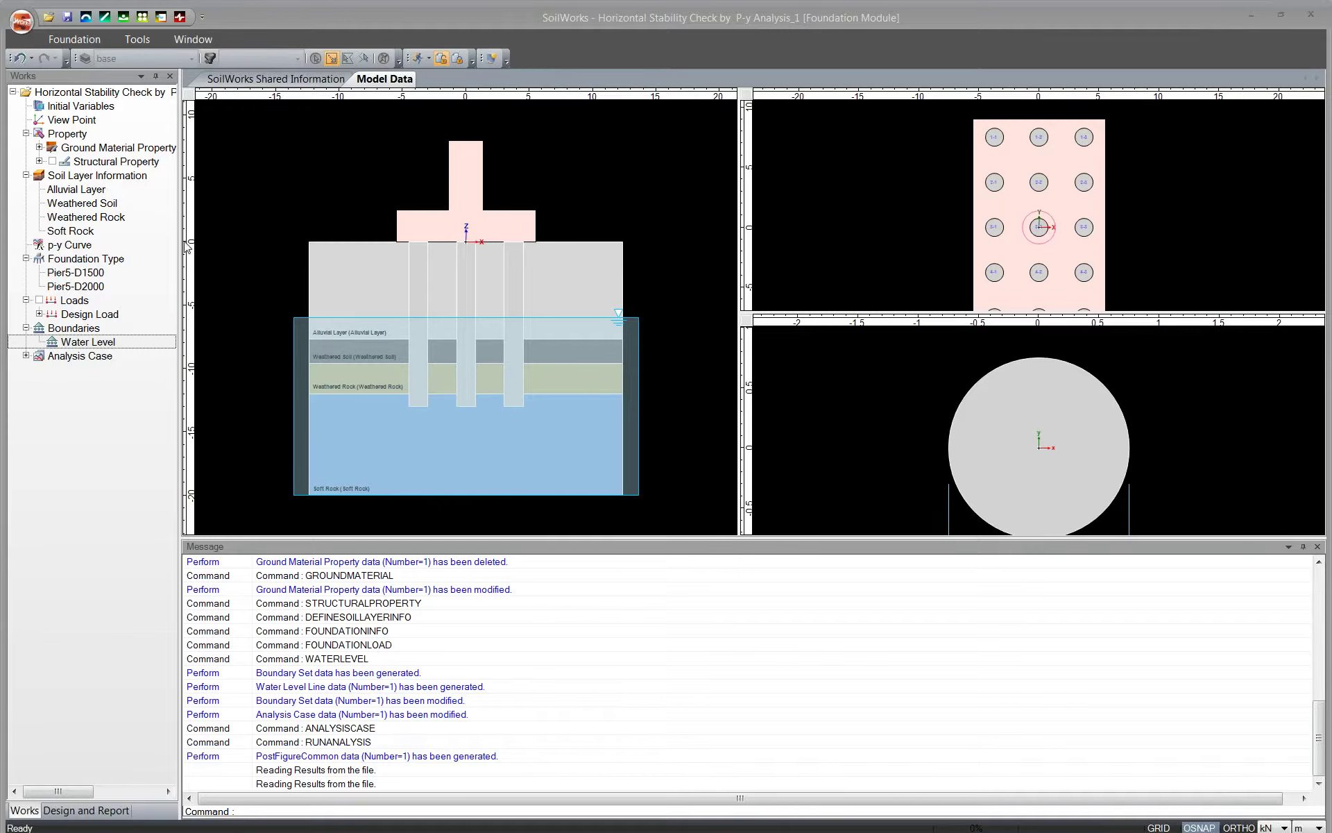
Open the foundation type definitions and load the Pier5-D1500 pile foundation
click(75, 40)
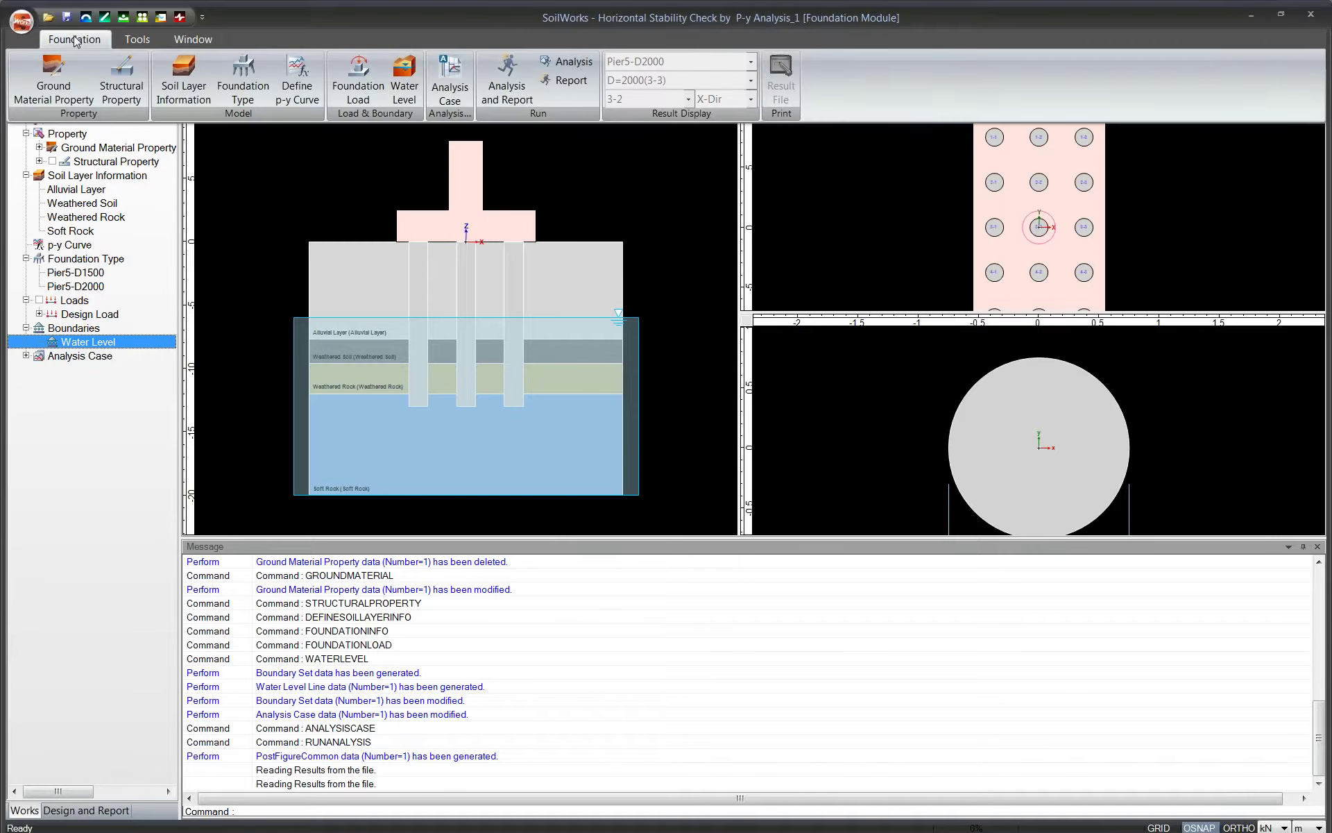
click(252, 82)
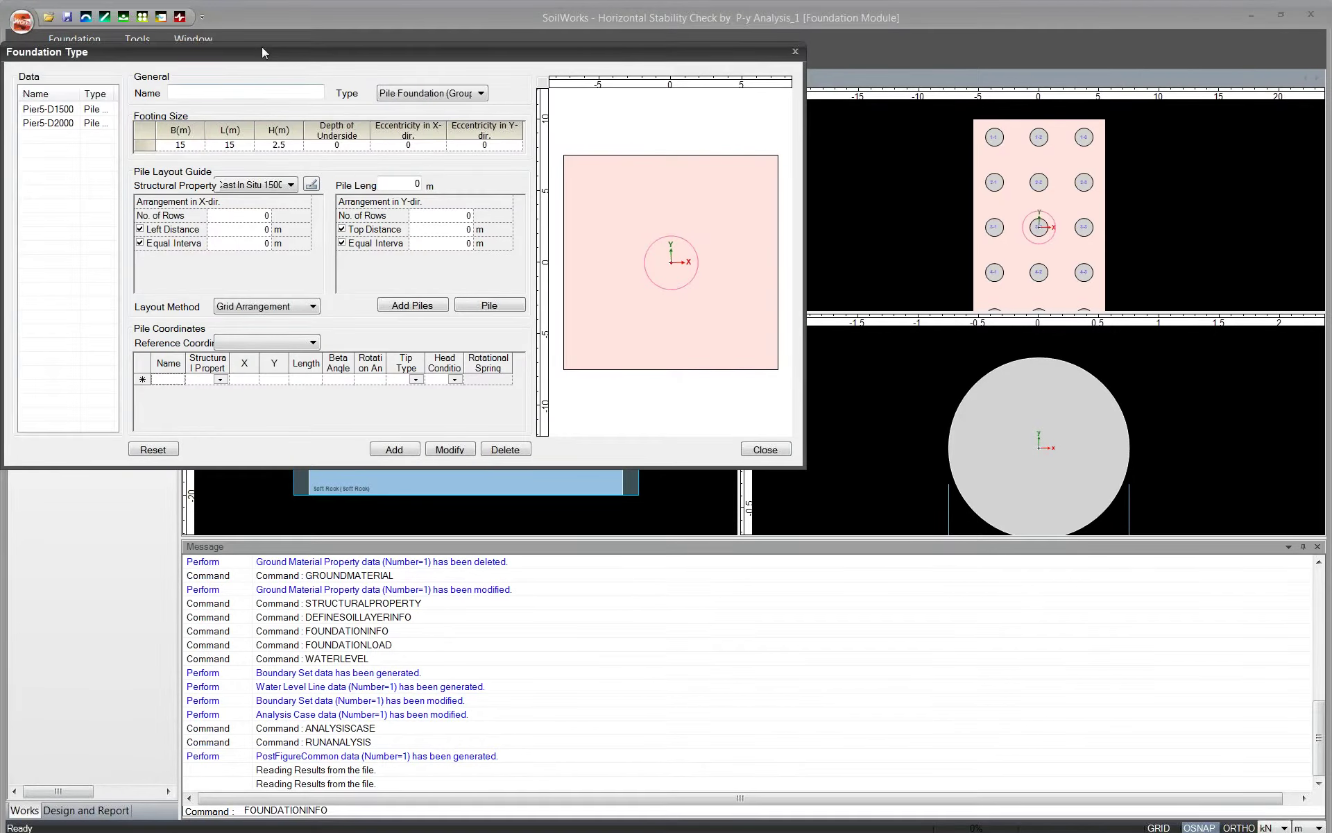
drag(262, 48, 473, 174)
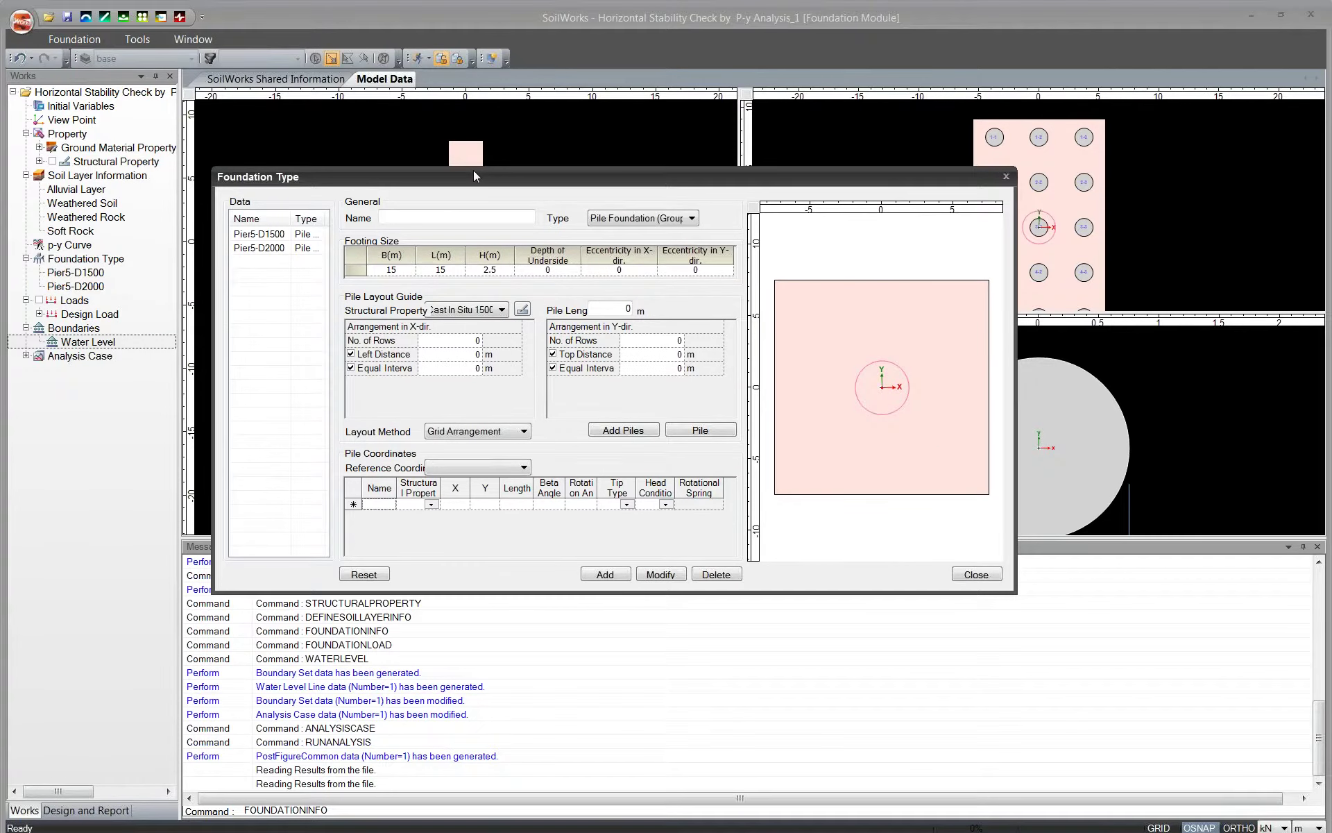
click(275, 235)
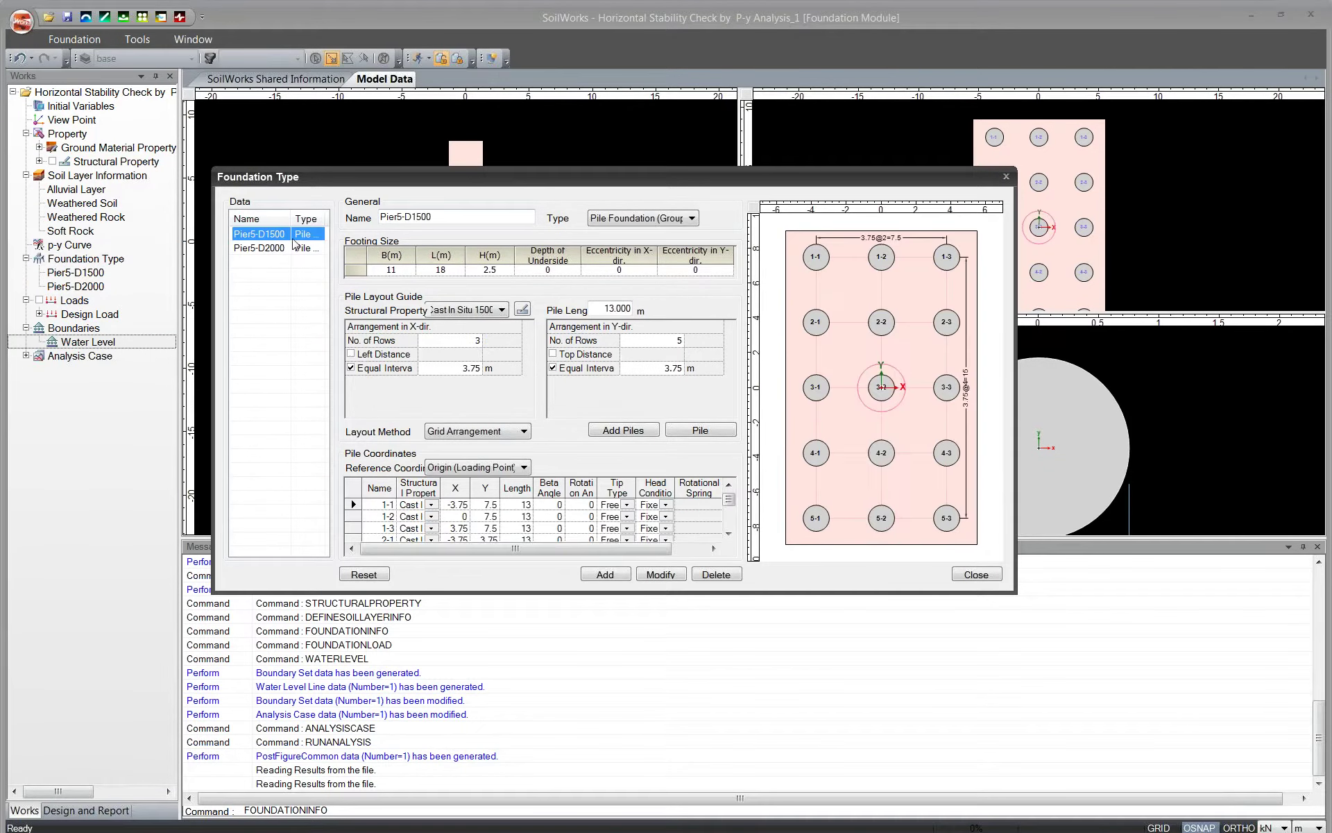
Set the Pier5-D1500 footing width B to 15 m and inspect the pile layout preview
click(409, 271)
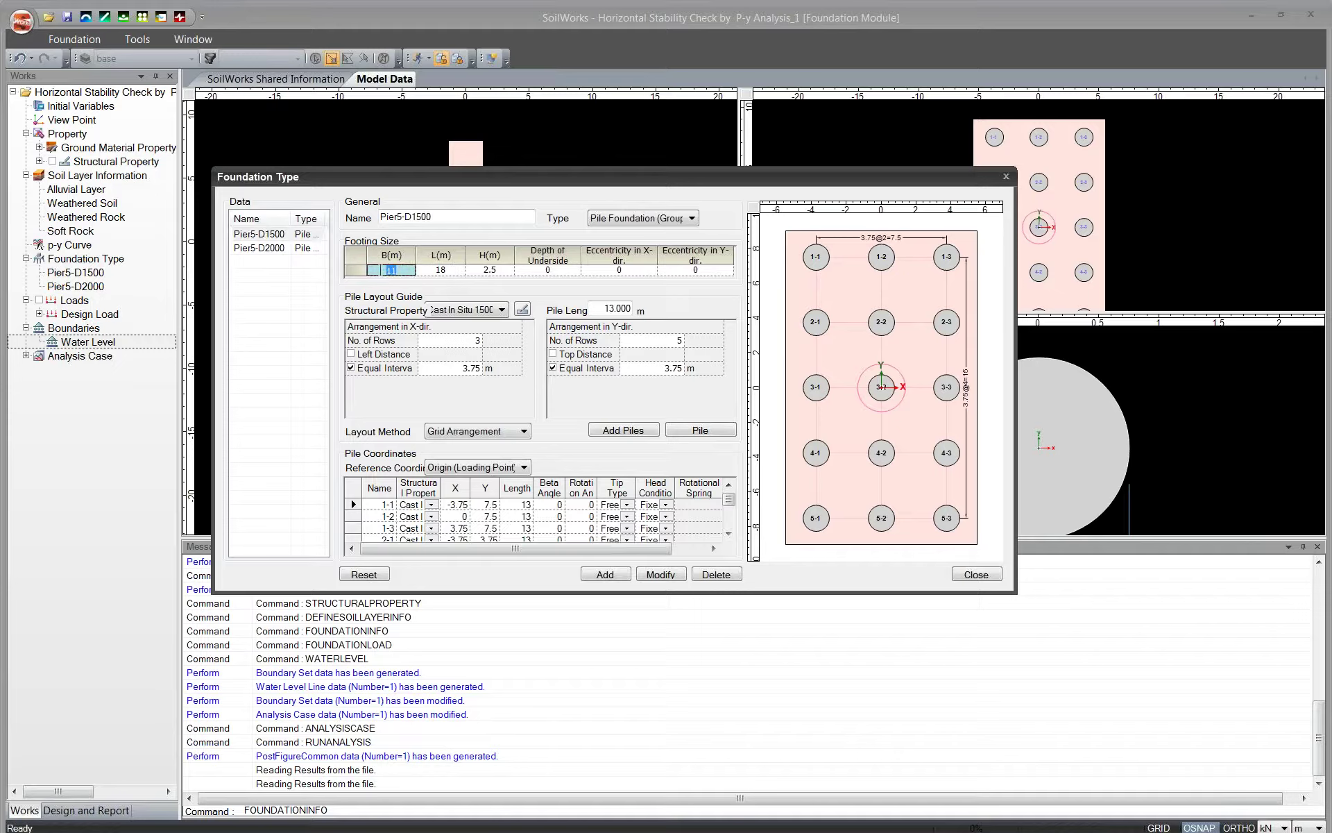
text(15)
click(424, 272)
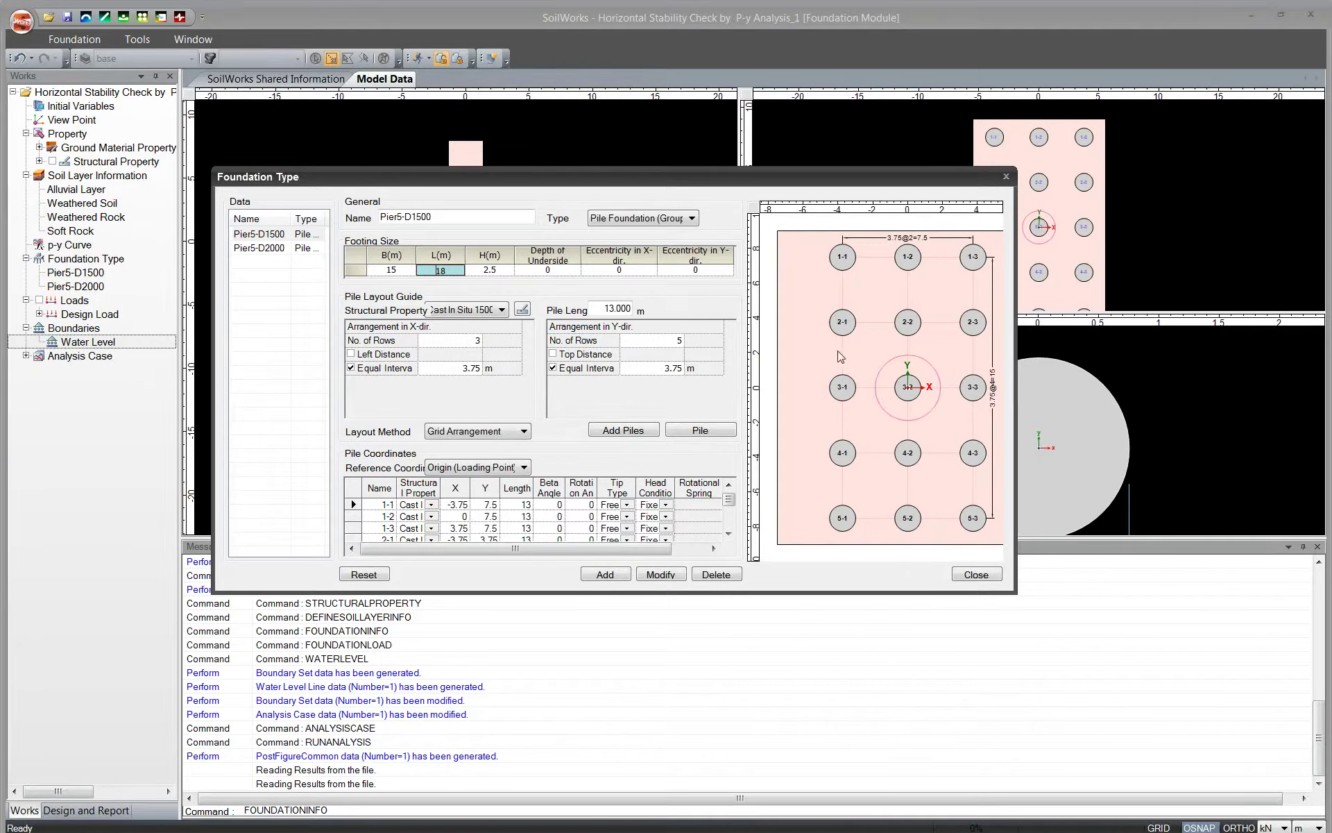
drag(840, 357, 814, 357)
scroll(814, 357, down, 1)
scroll(814, 357, up, 1)
scroll(814, 357, down, 1)
scroll(814, 356, up, 1)
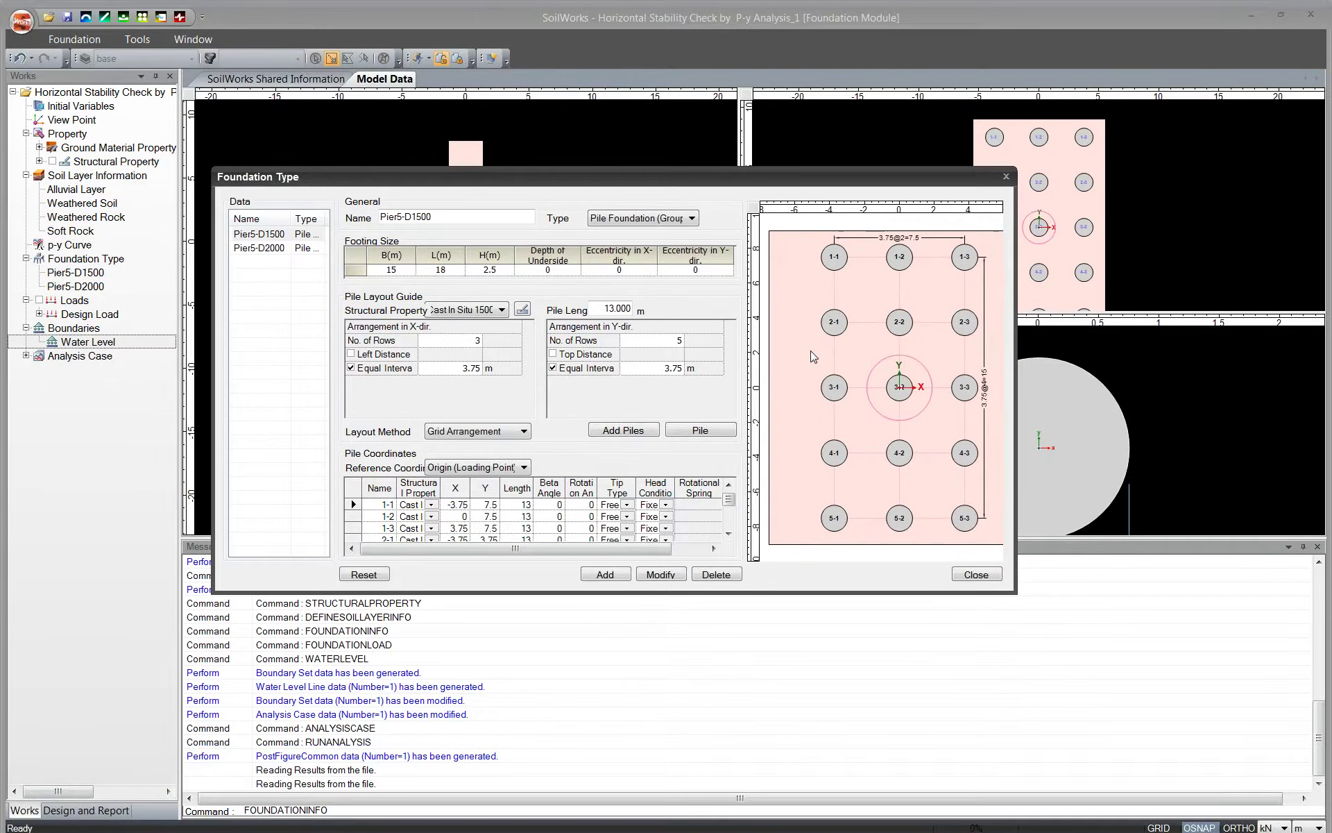
Set the Pier5-D1500 footing width B back to 11 m
click(403, 272)
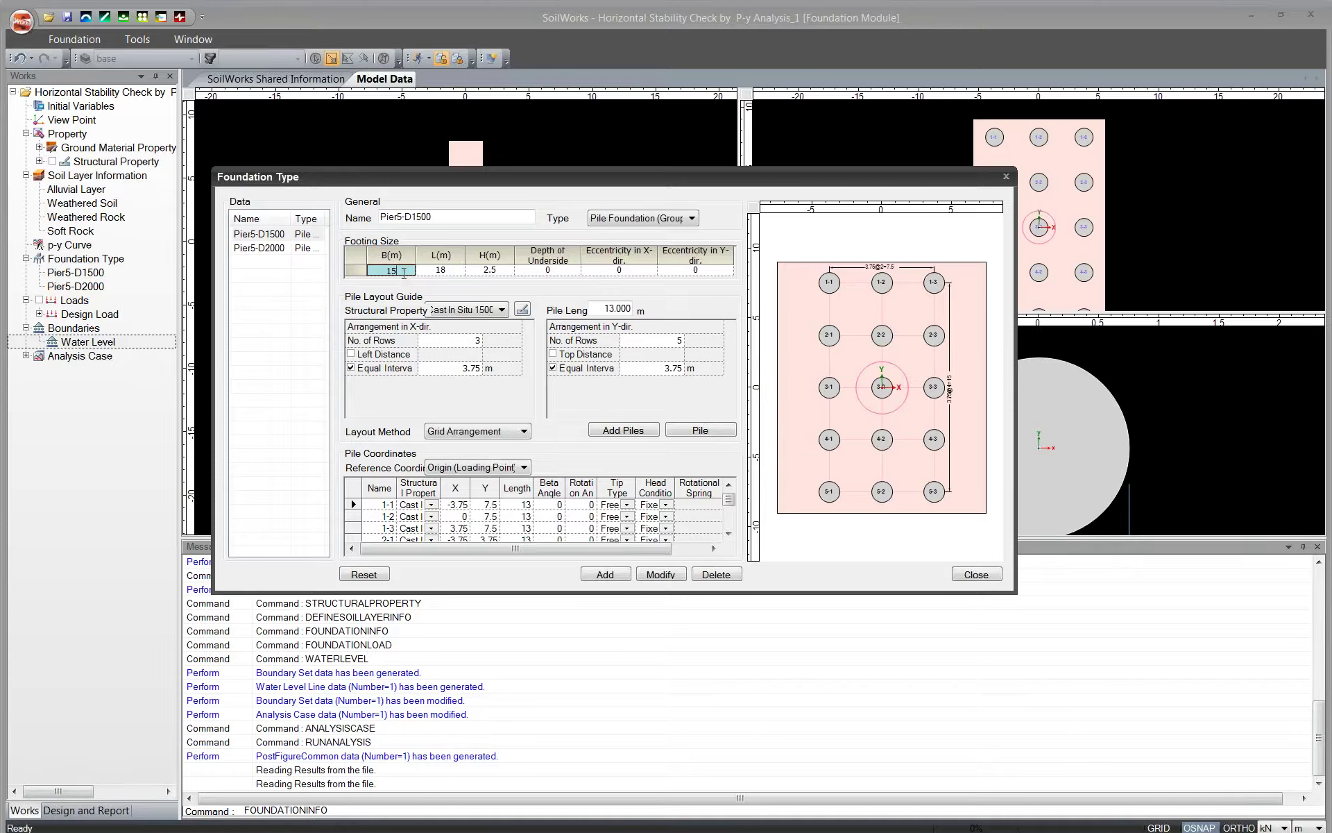
click(379, 273)
text(11)
key(Return)
key(Tab)
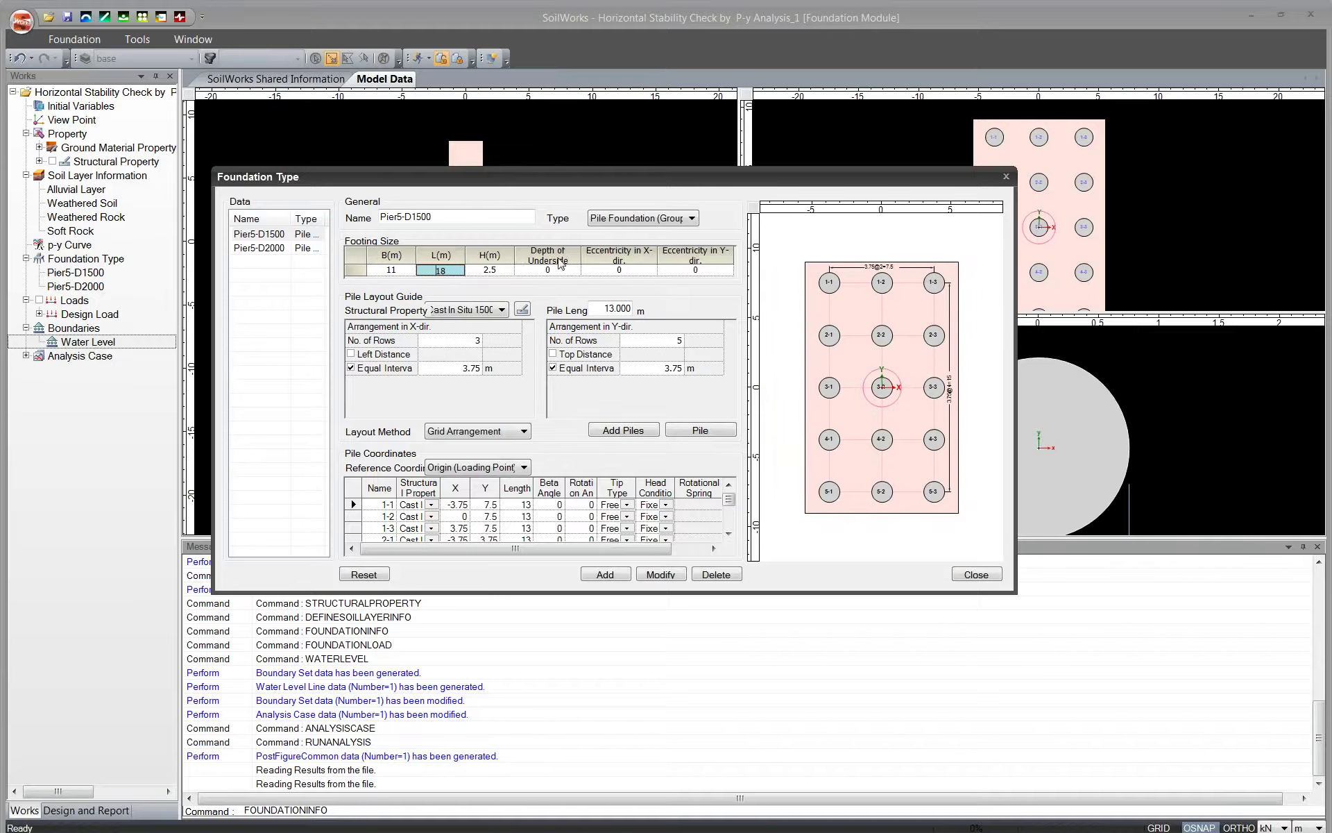
key(Tab)
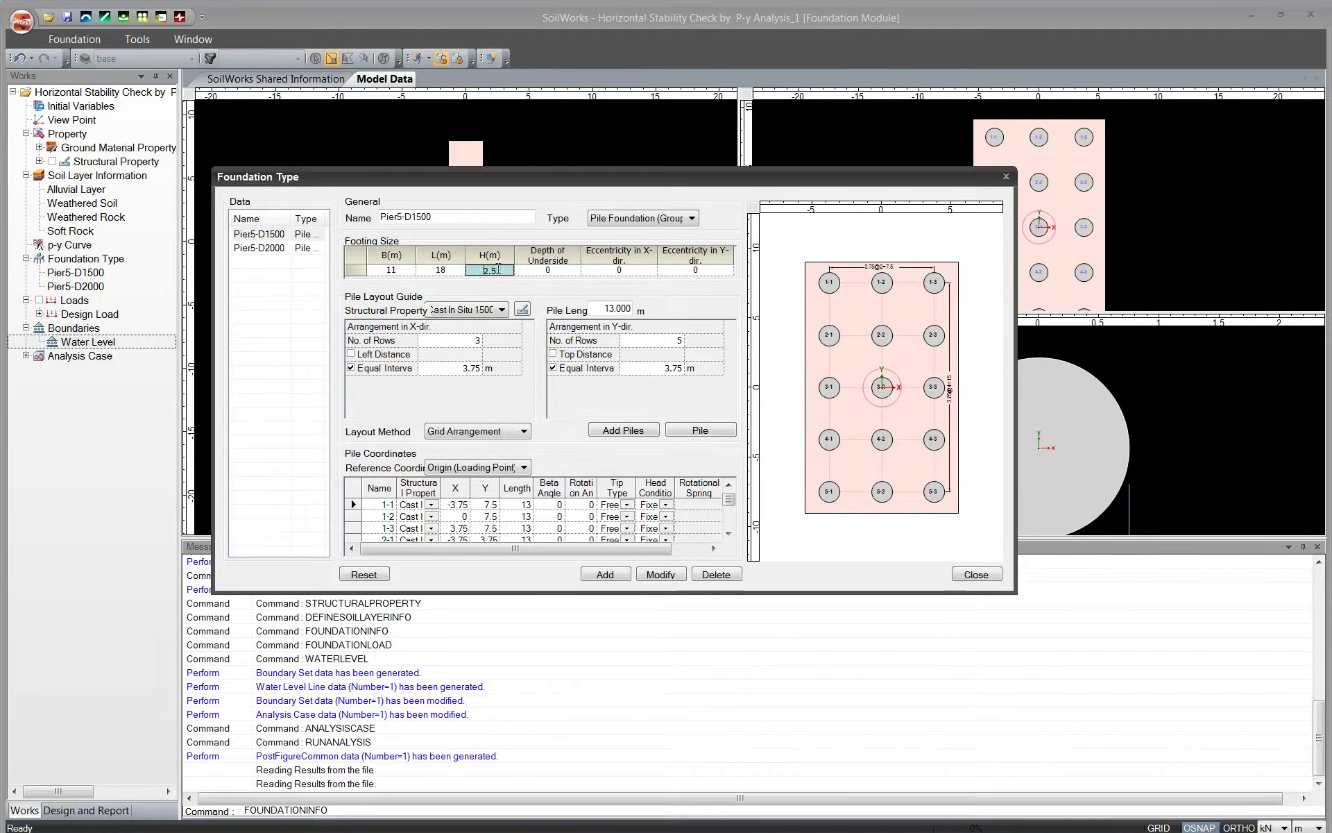
Set the Pier5-D1500 footing size to 12 m for width B and 15 m for length L
drag(515, 182, 633, 279)
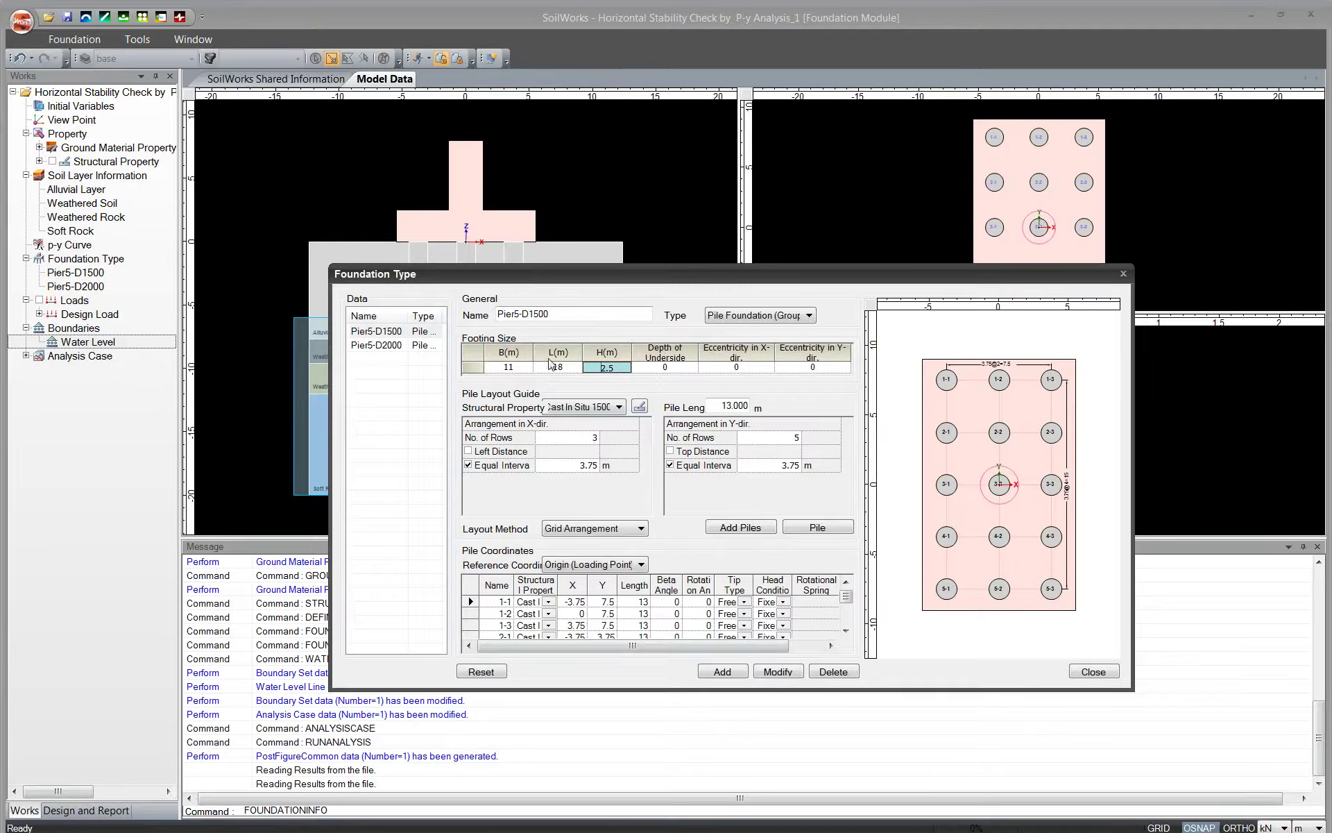
click(496, 366)
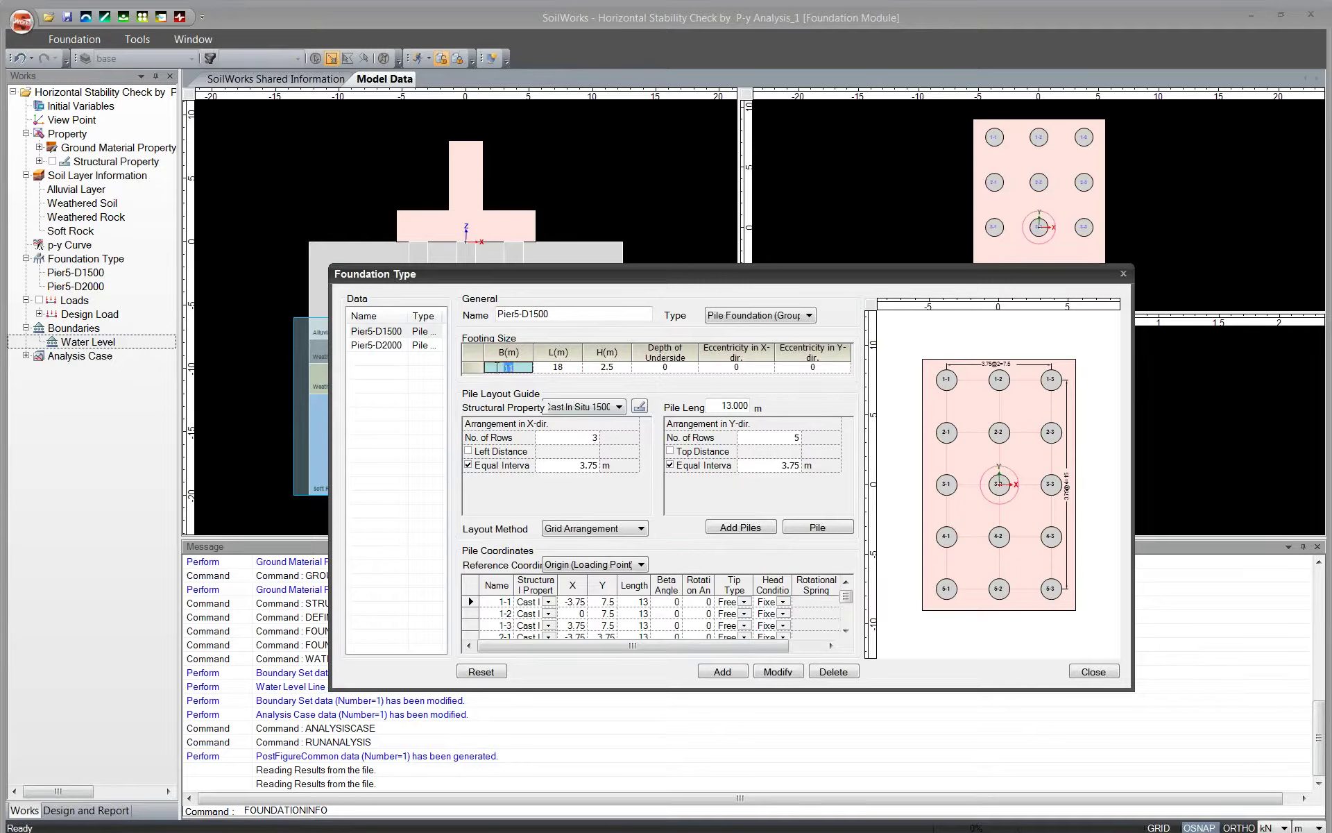
text(12)
key(Tab)
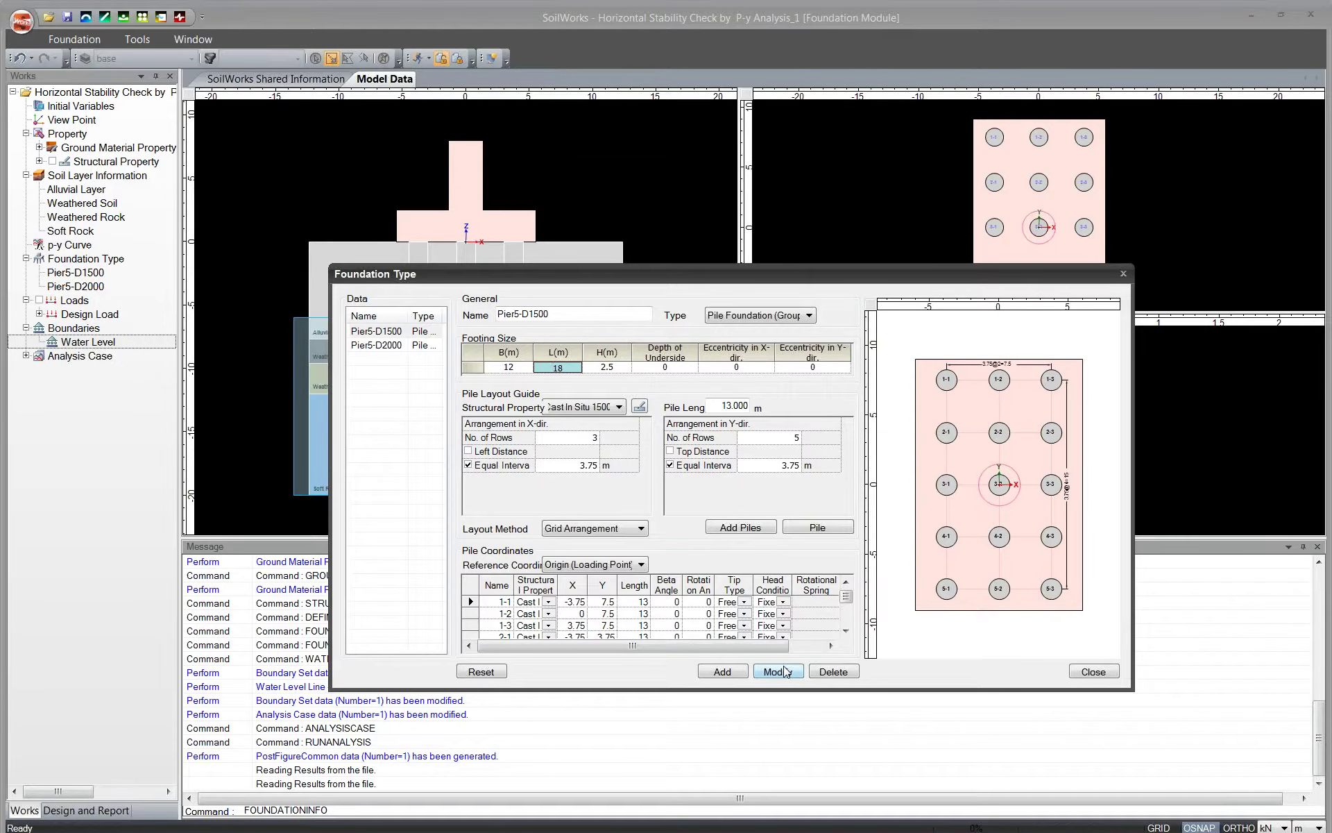
drag(583, 282, 583, 215)
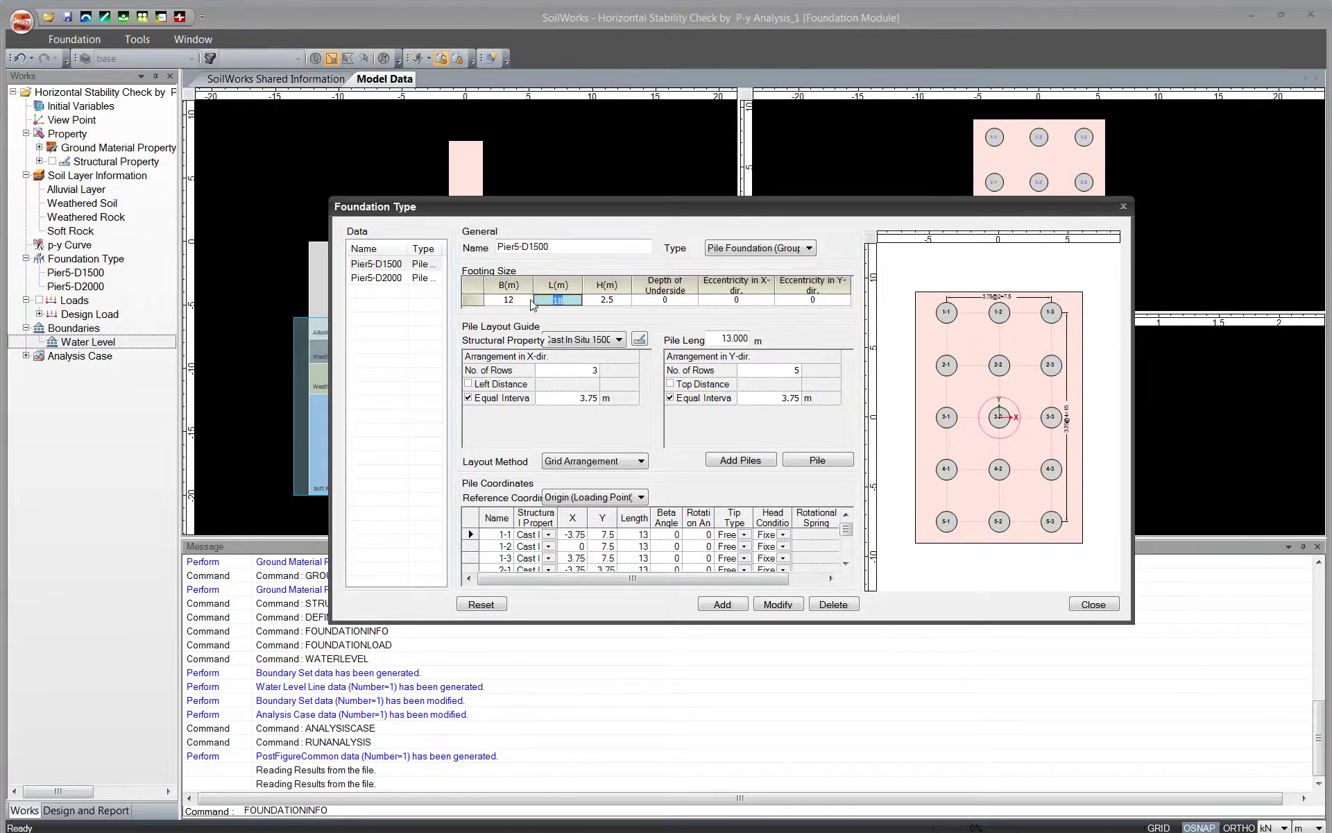
key(BackSpace)
text(5)
key(Tab)
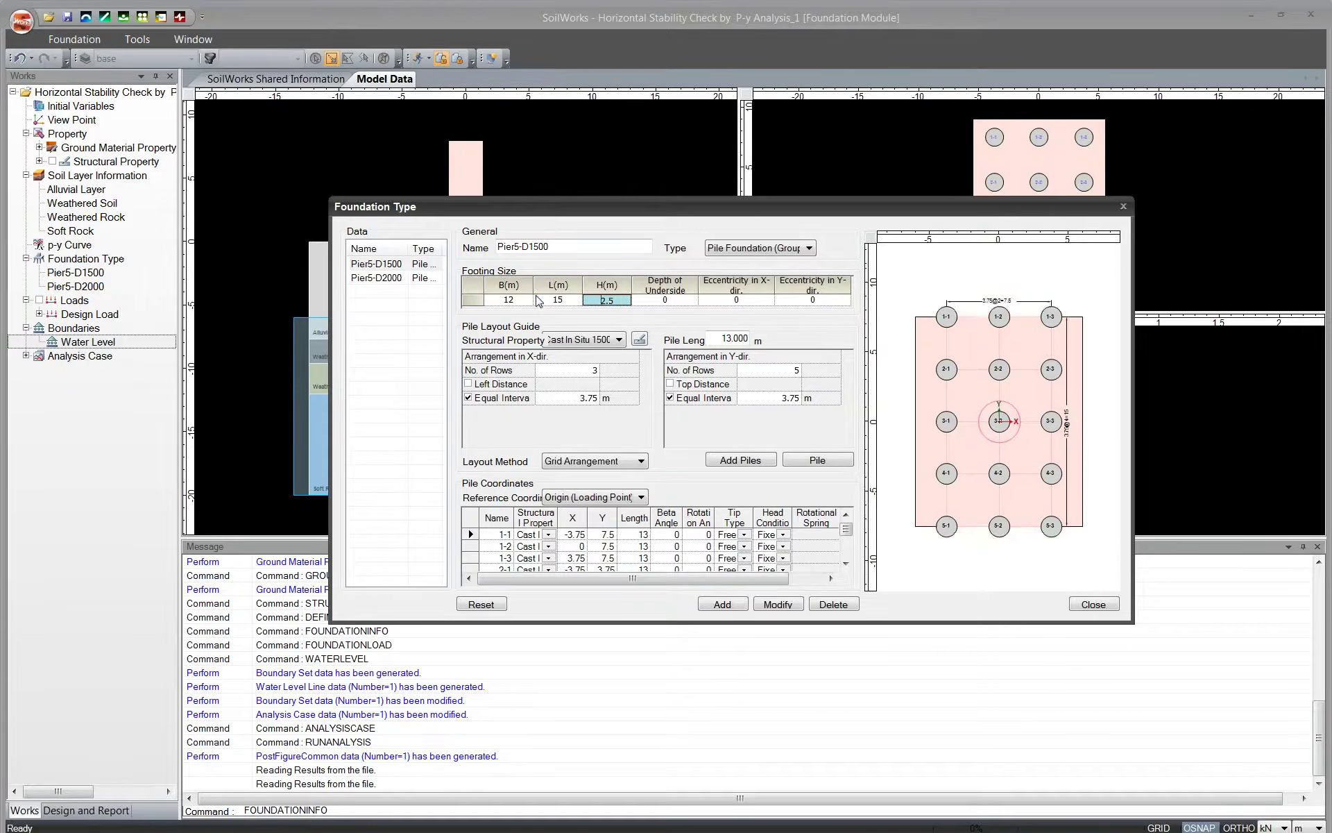
Set the Pier5-D1500 footing length L to 18 m and close the foundation type definitions without applying the change
click(548, 298)
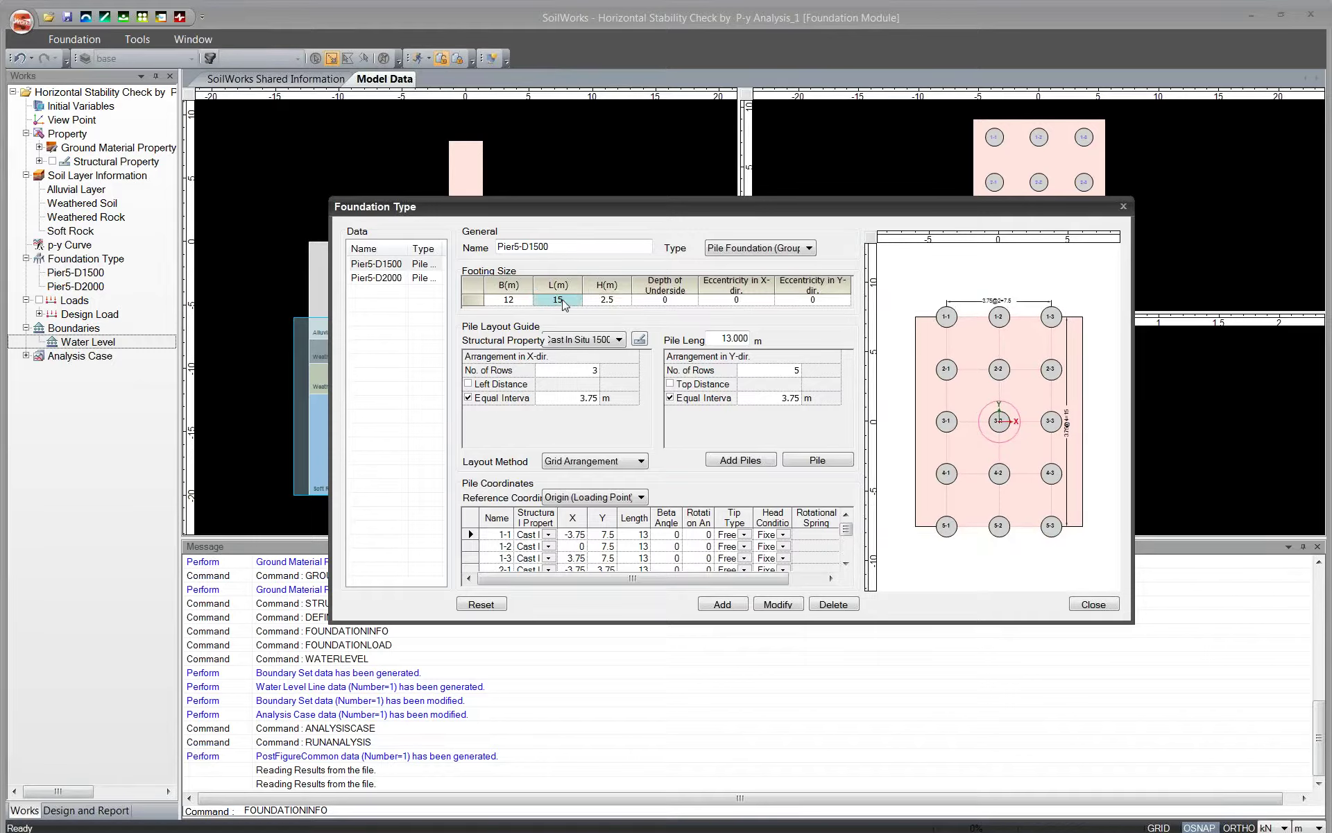
key(BackSpace)
text(8)
key(Tab)
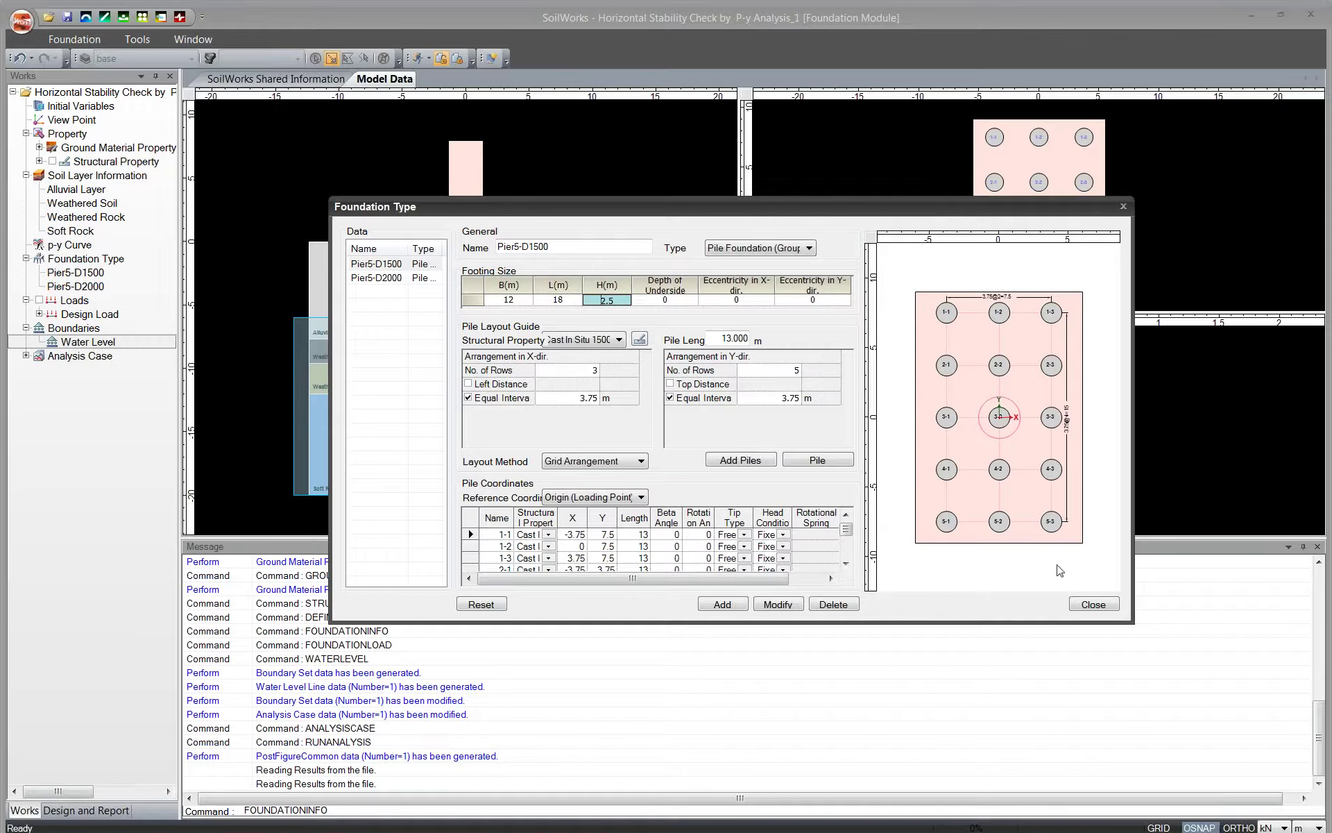
click(1088, 605)
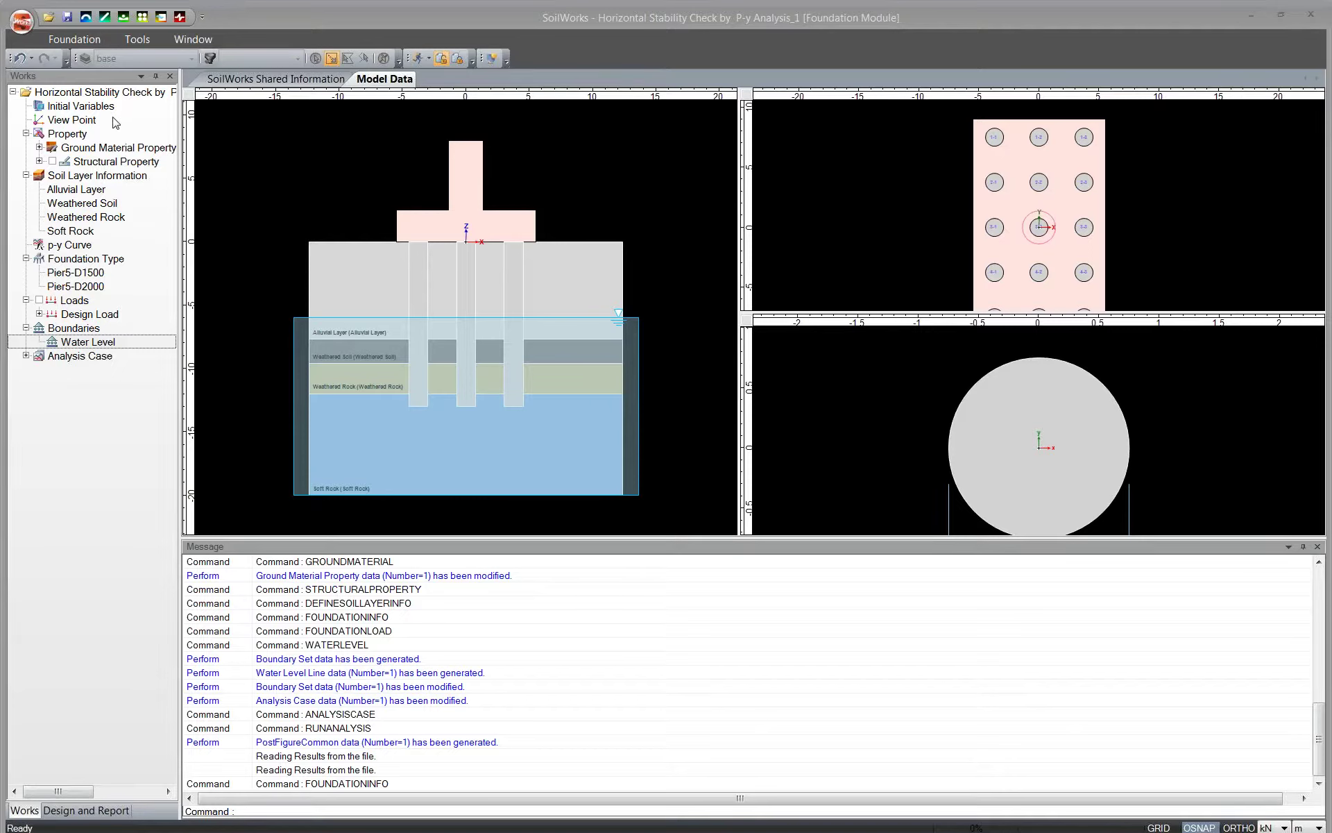
Open the structural property definitions, set a new entry's element type to PHC Pile and inspect its material data and material type
click(74, 40)
click(121, 82)
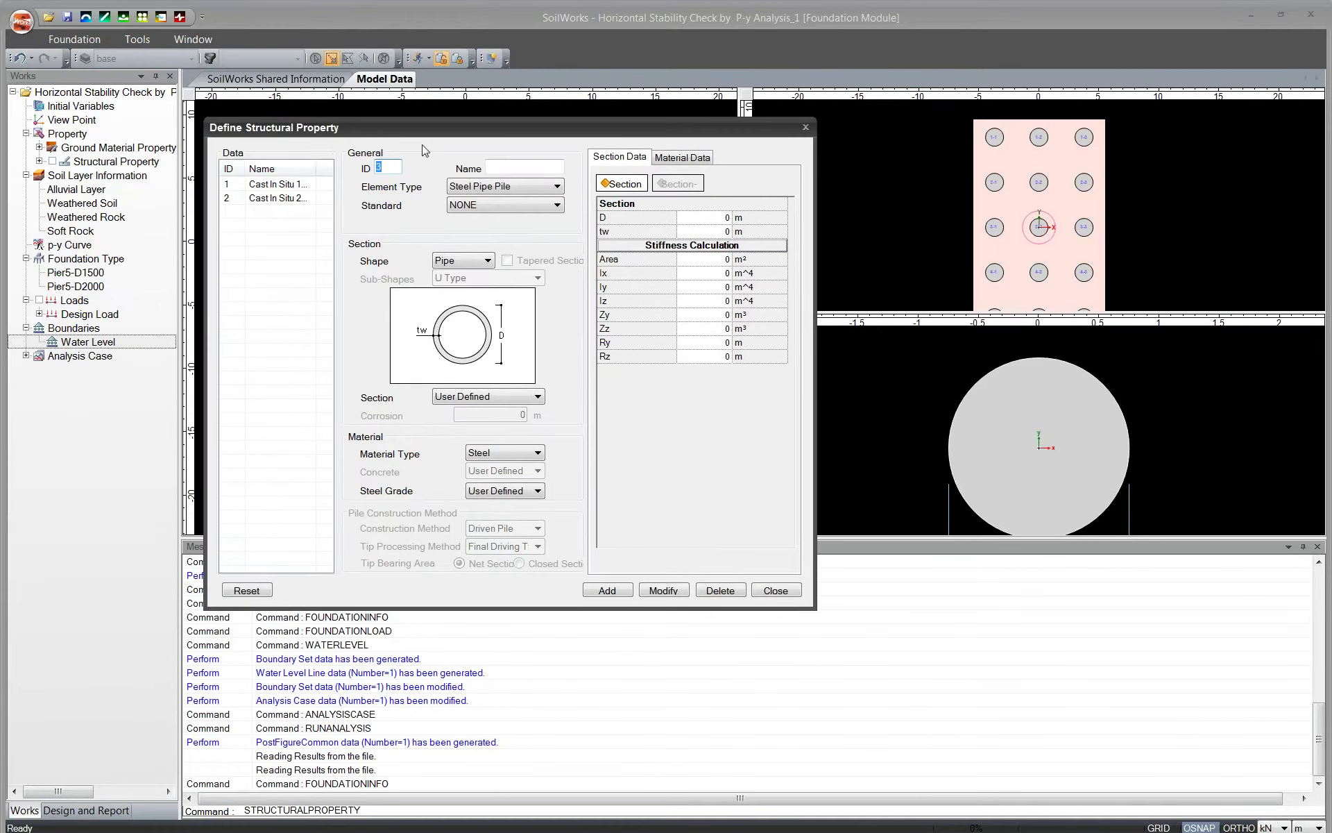
click(558, 190)
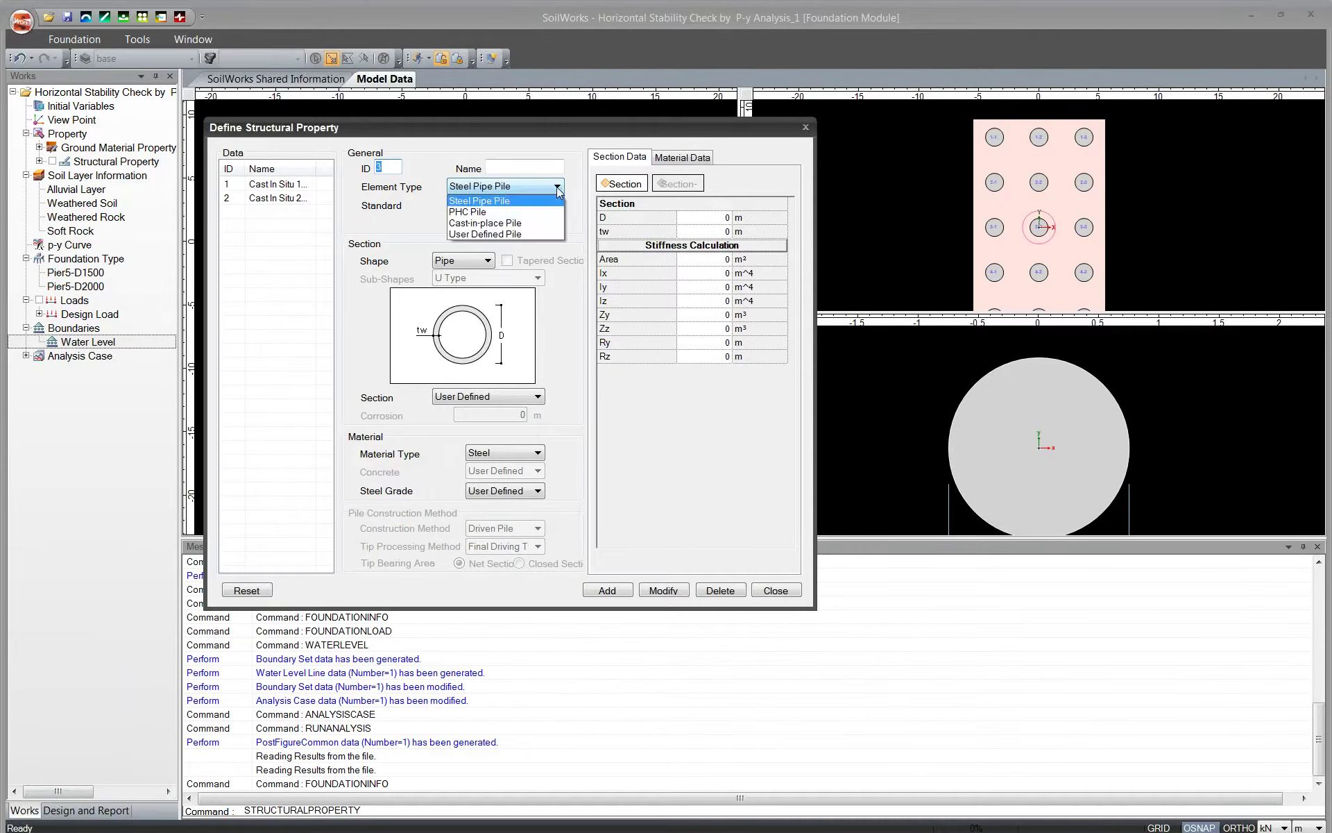
click(545, 212)
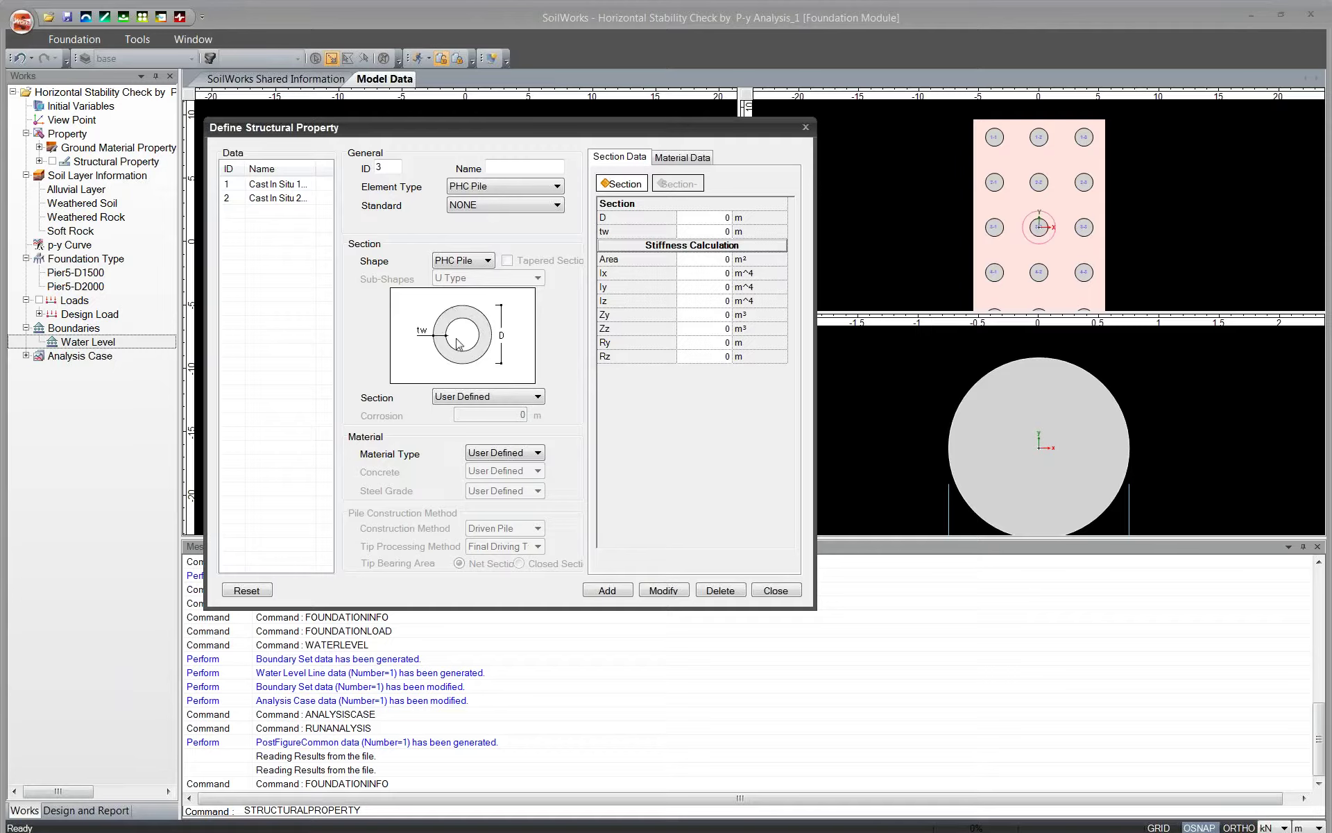
click(663, 157)
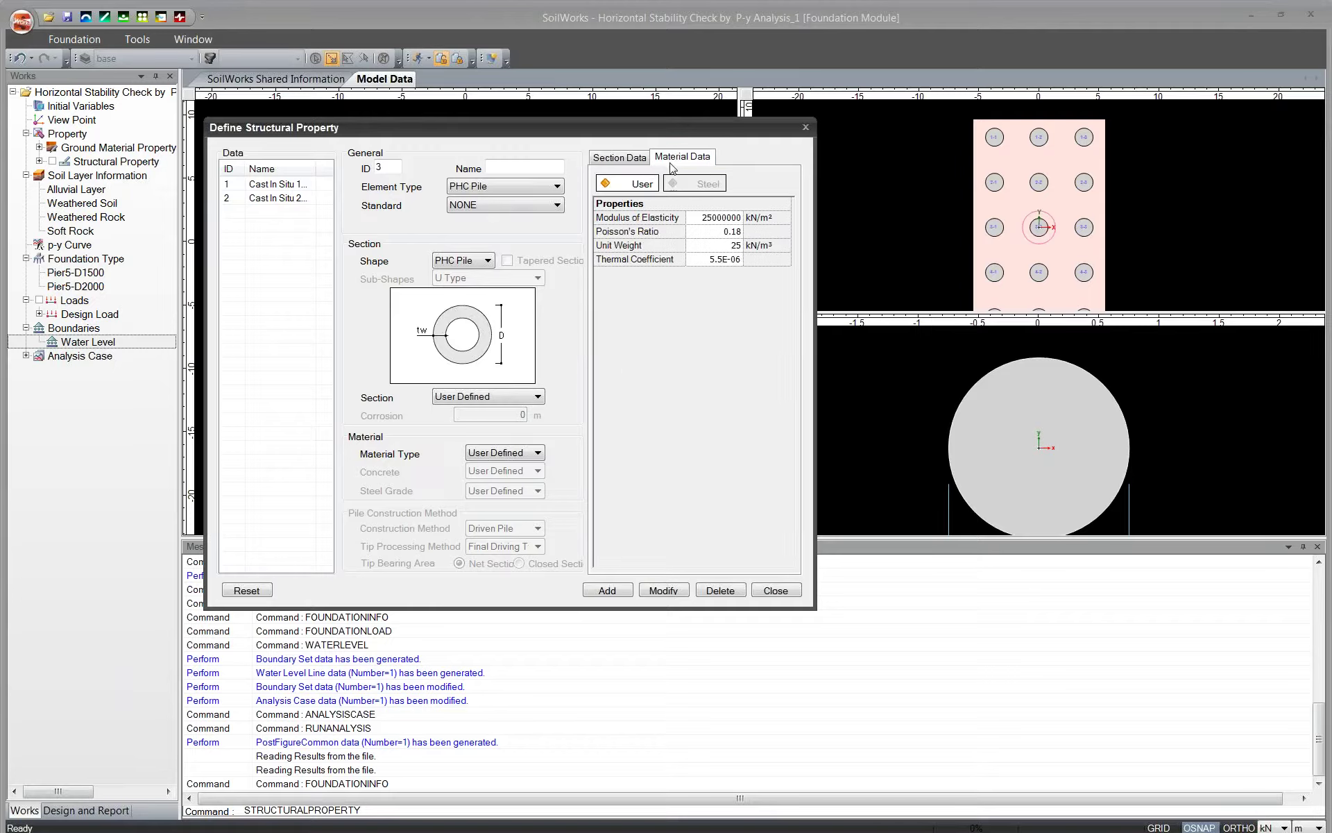
click(696, 218)
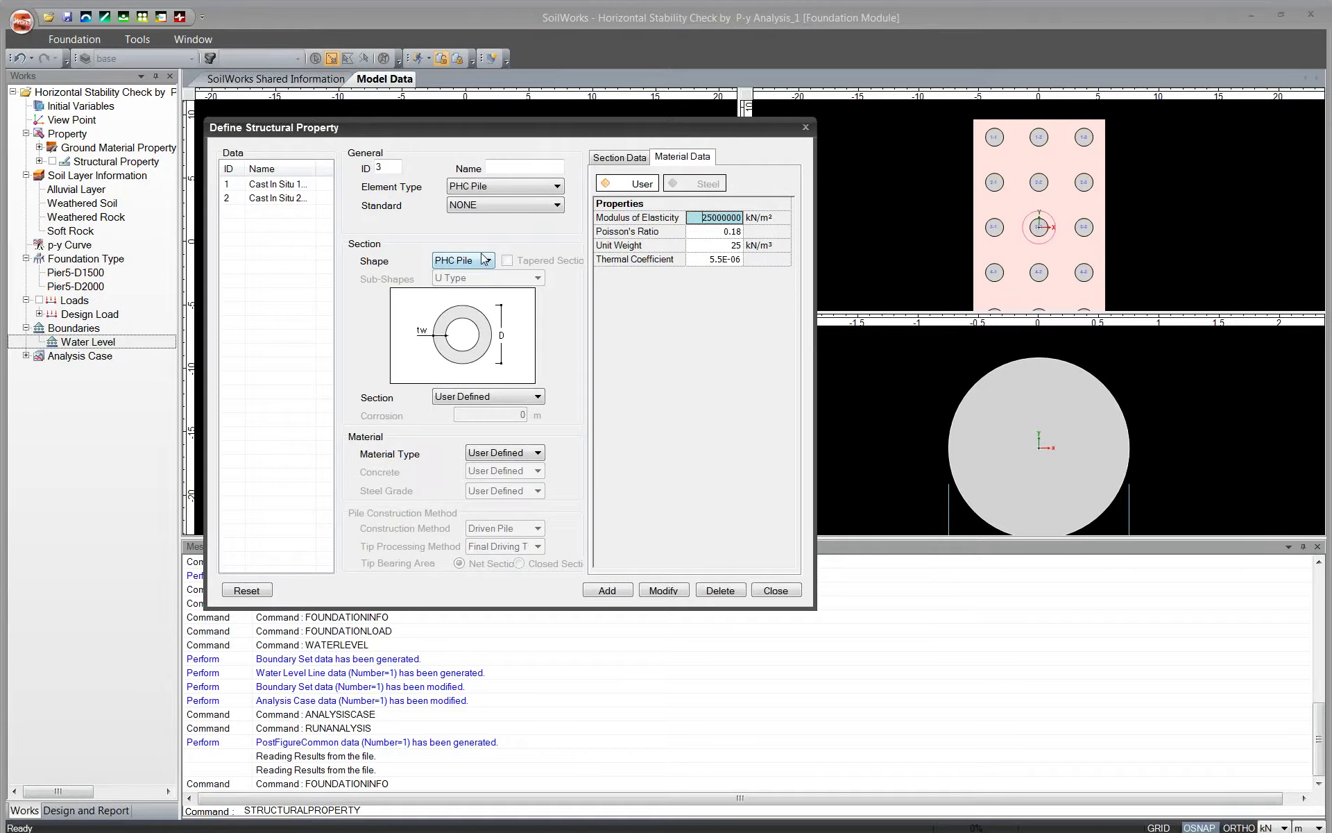
click(538, 453)
click(537, 453)
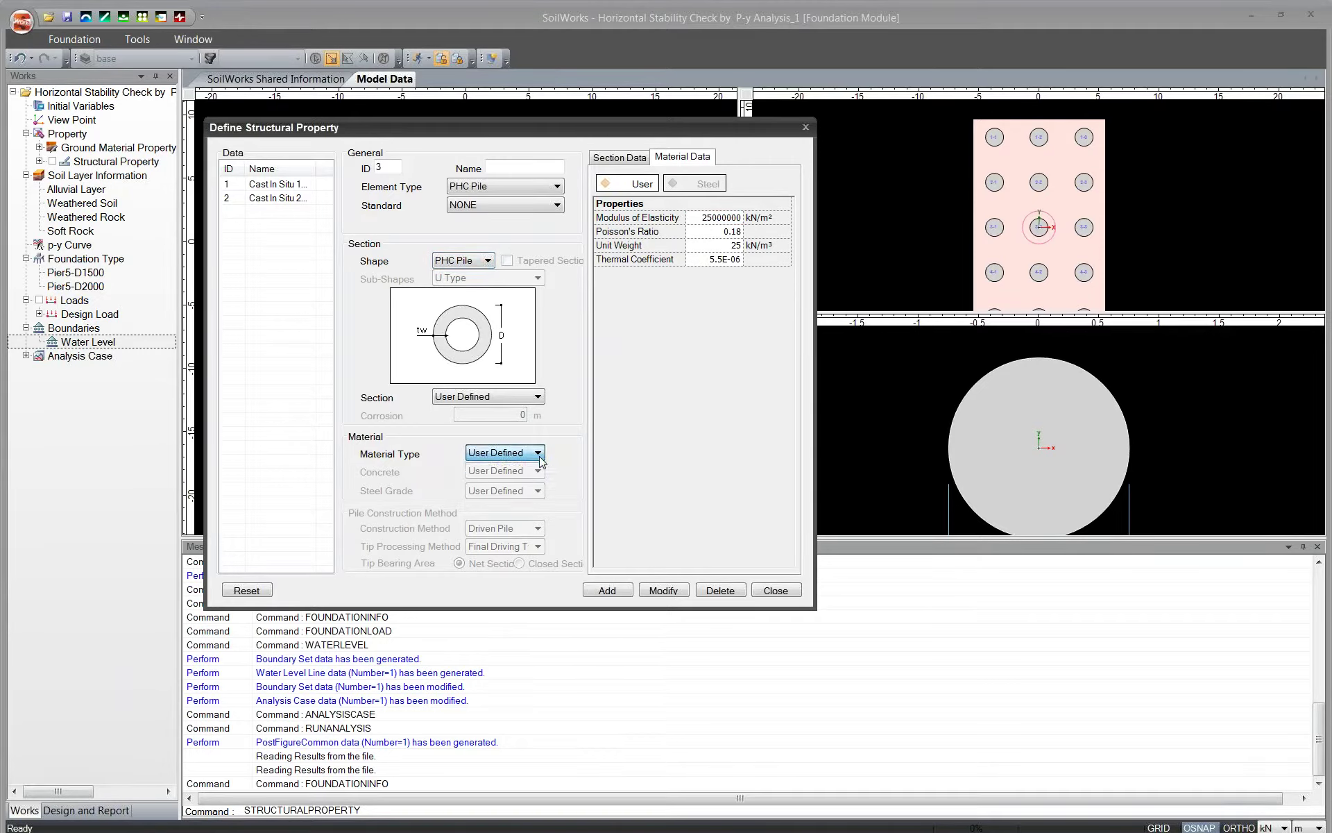
Load the Cast In Situ 1500 structural property, inspect its material and section data, and close the definitions
click(285, 185)
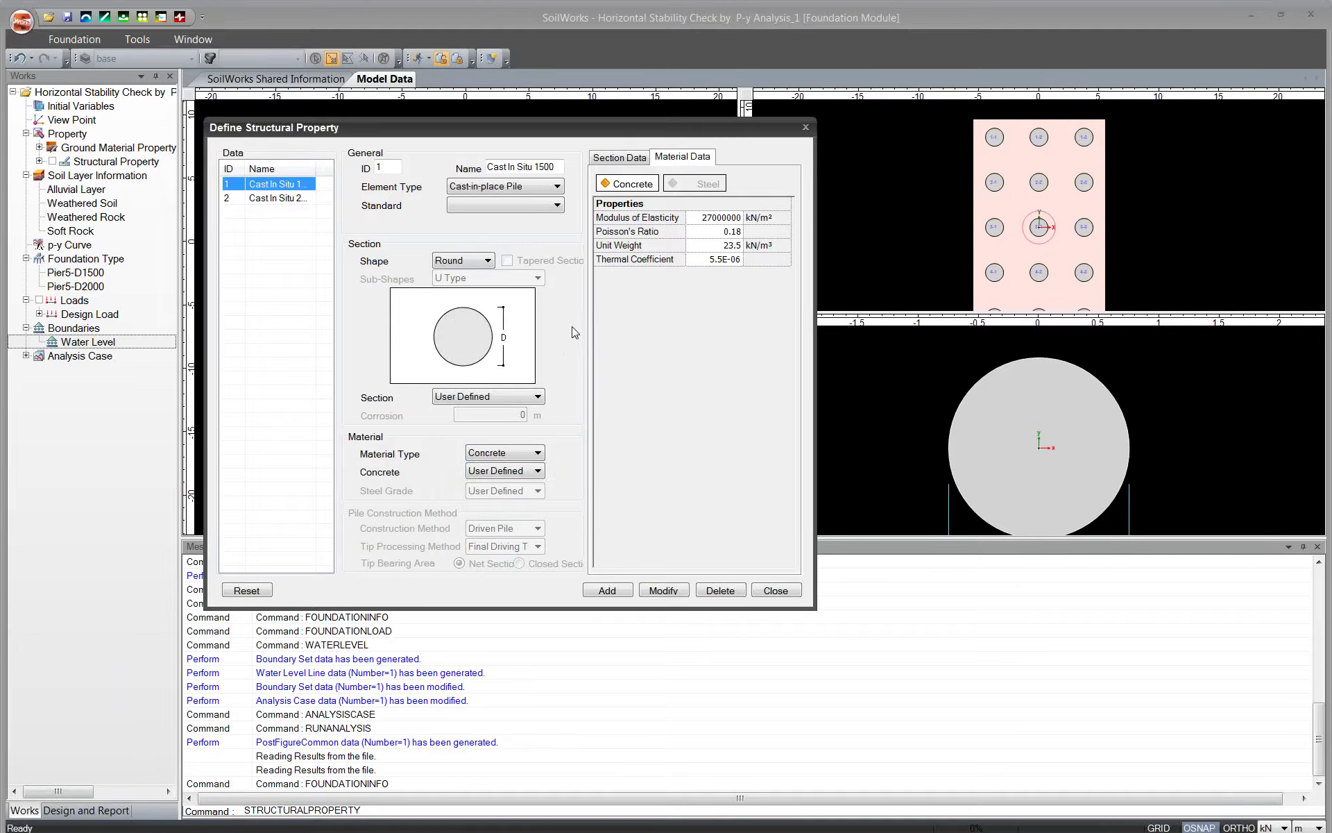
click(622, 158)
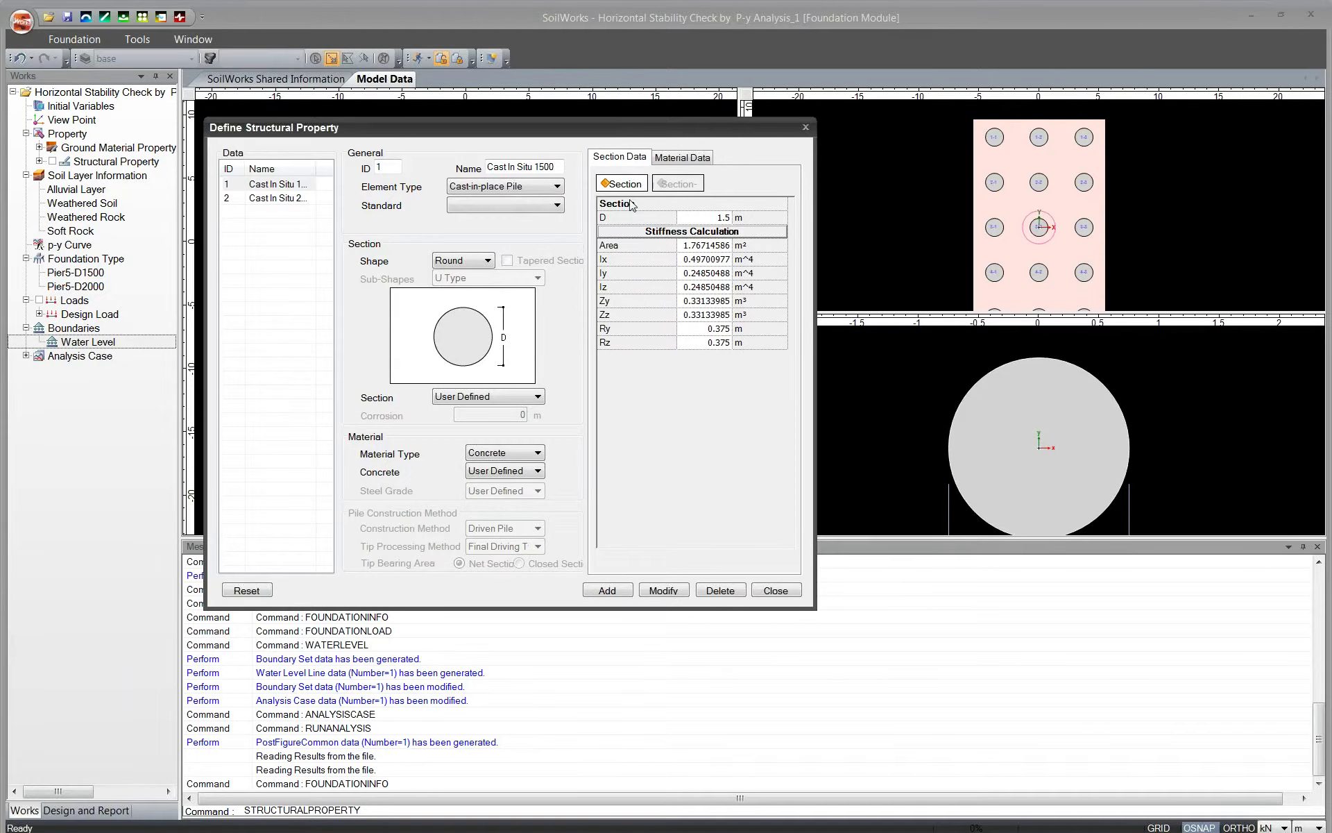
click(776, 595)
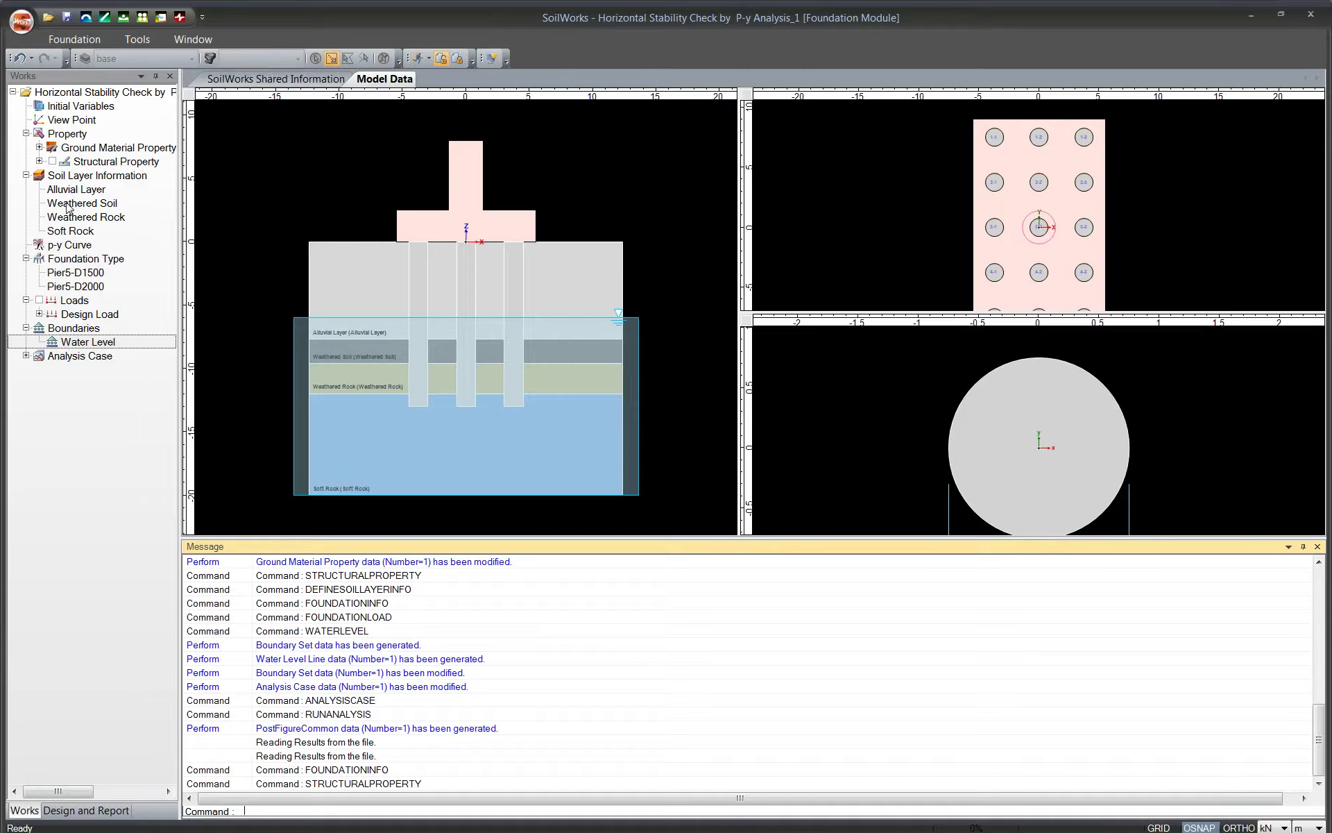
Add a p-y Nonlinear Analysis case named D=5000 using the Pier5-D2000 foundation and Design Load, accepting deletion of existing results
click(90, 39)
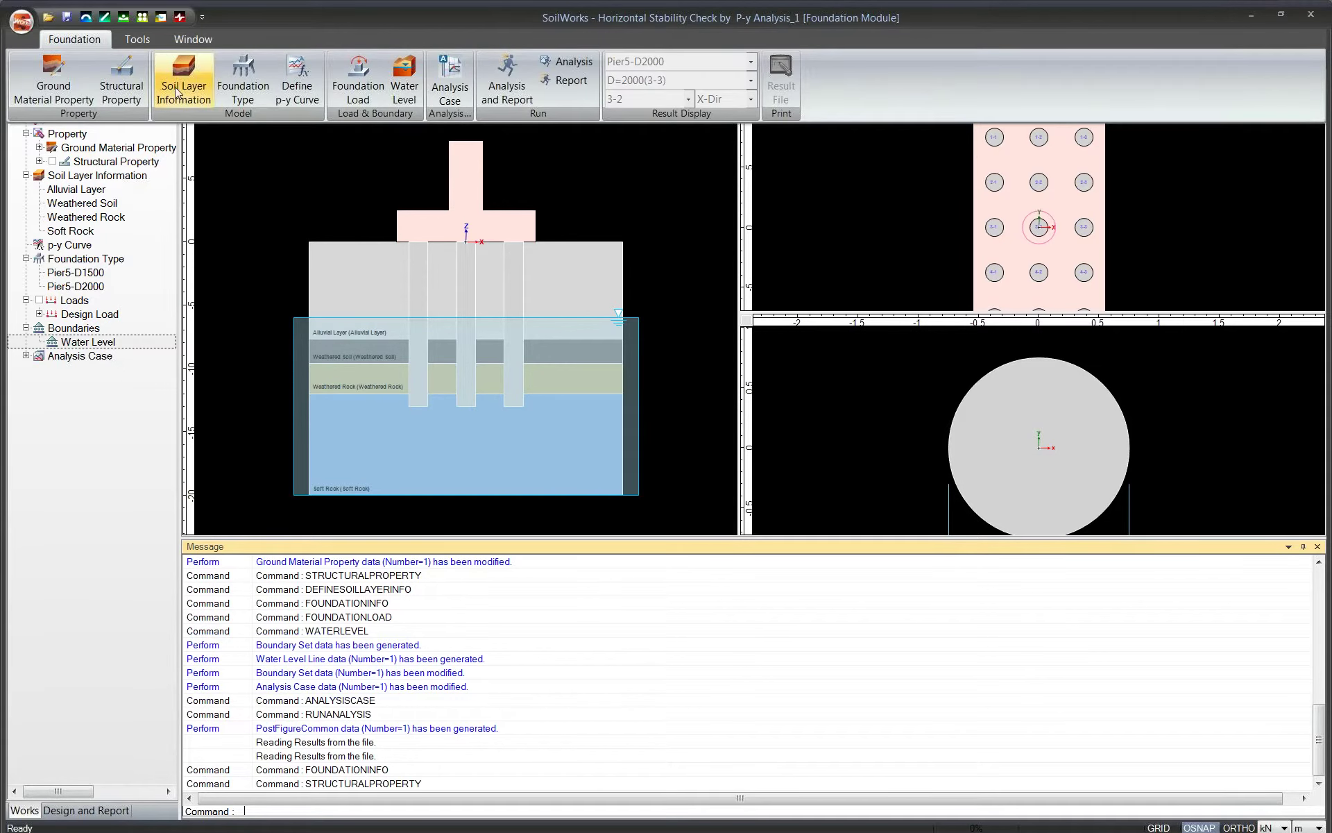
click(450, 88)
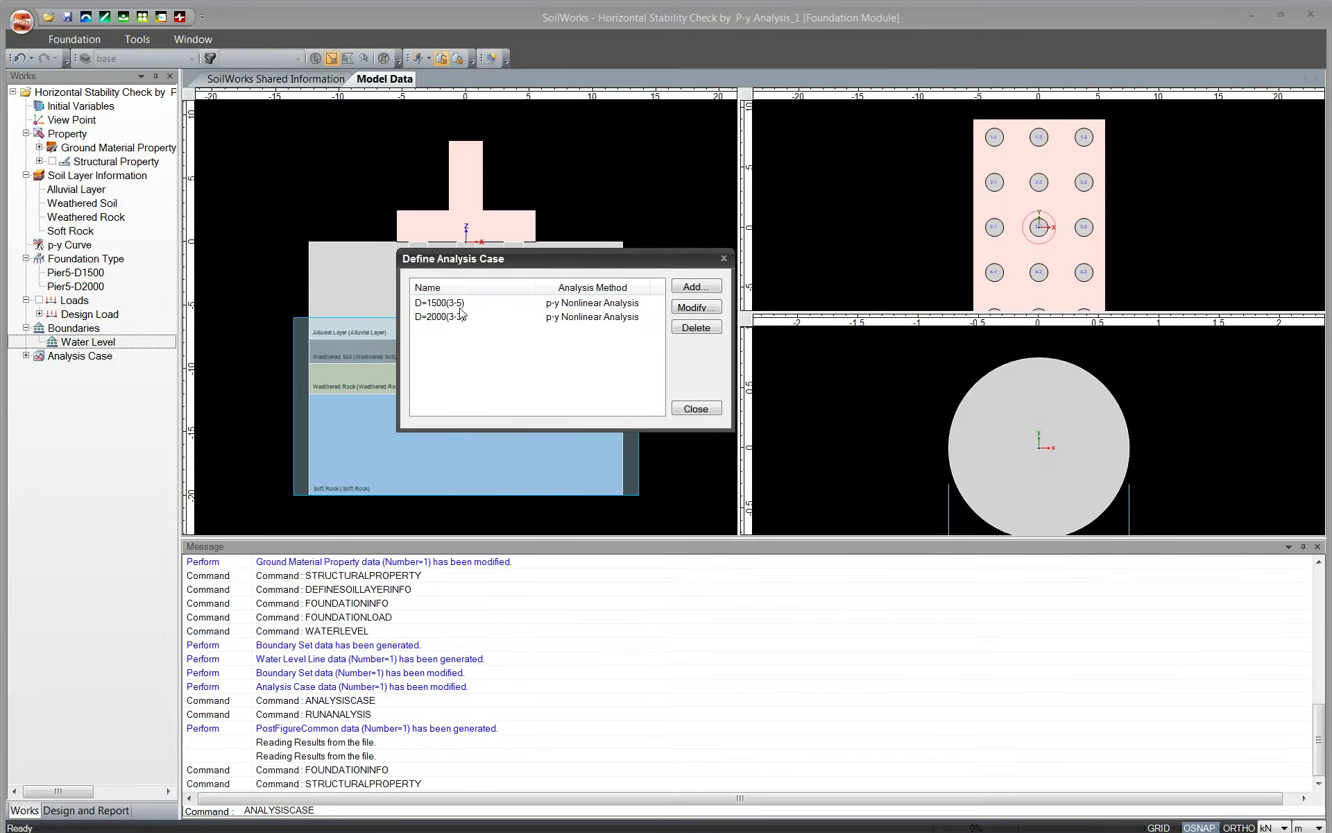
click(695, 288)
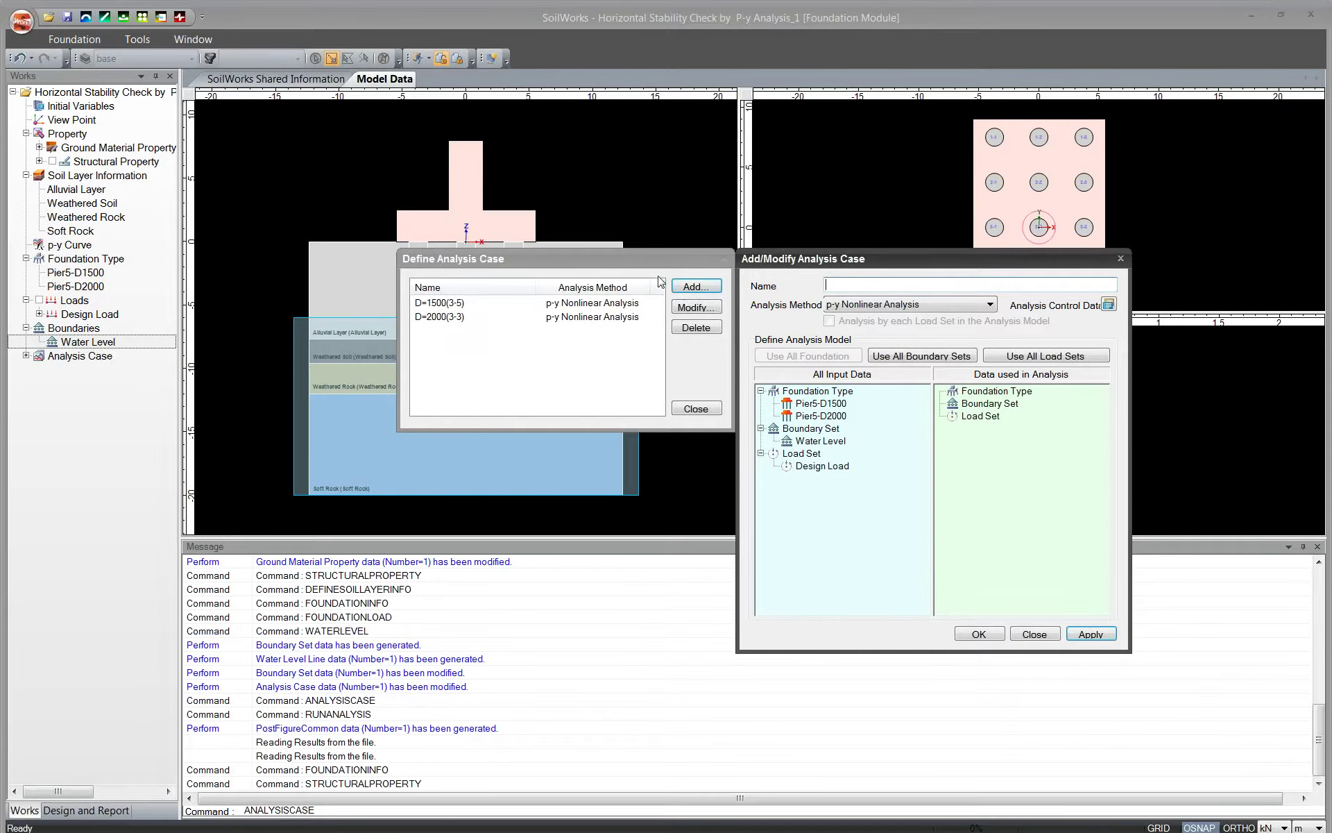
text(D=5000)
drag(816, 415, 996, 413)
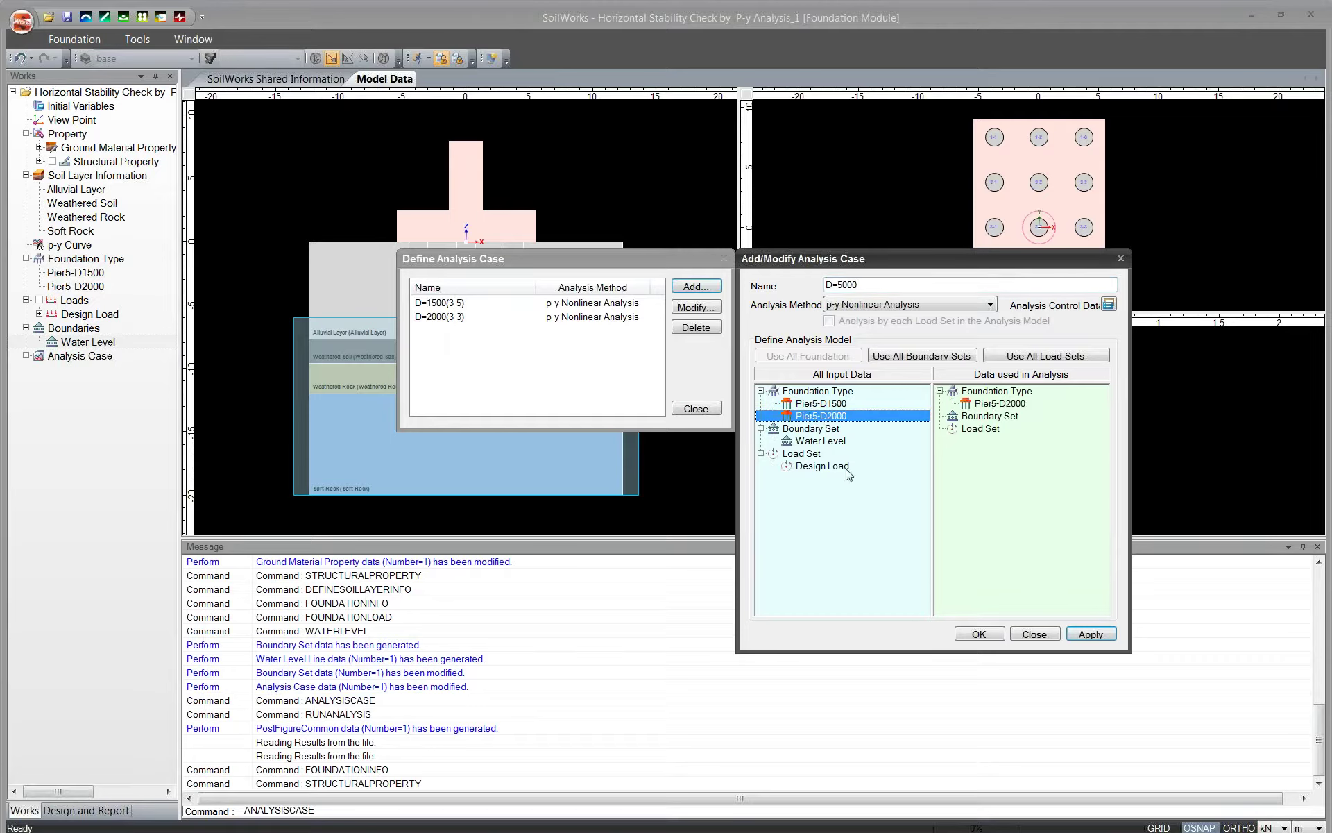
drag(813, 466, 973, 446)
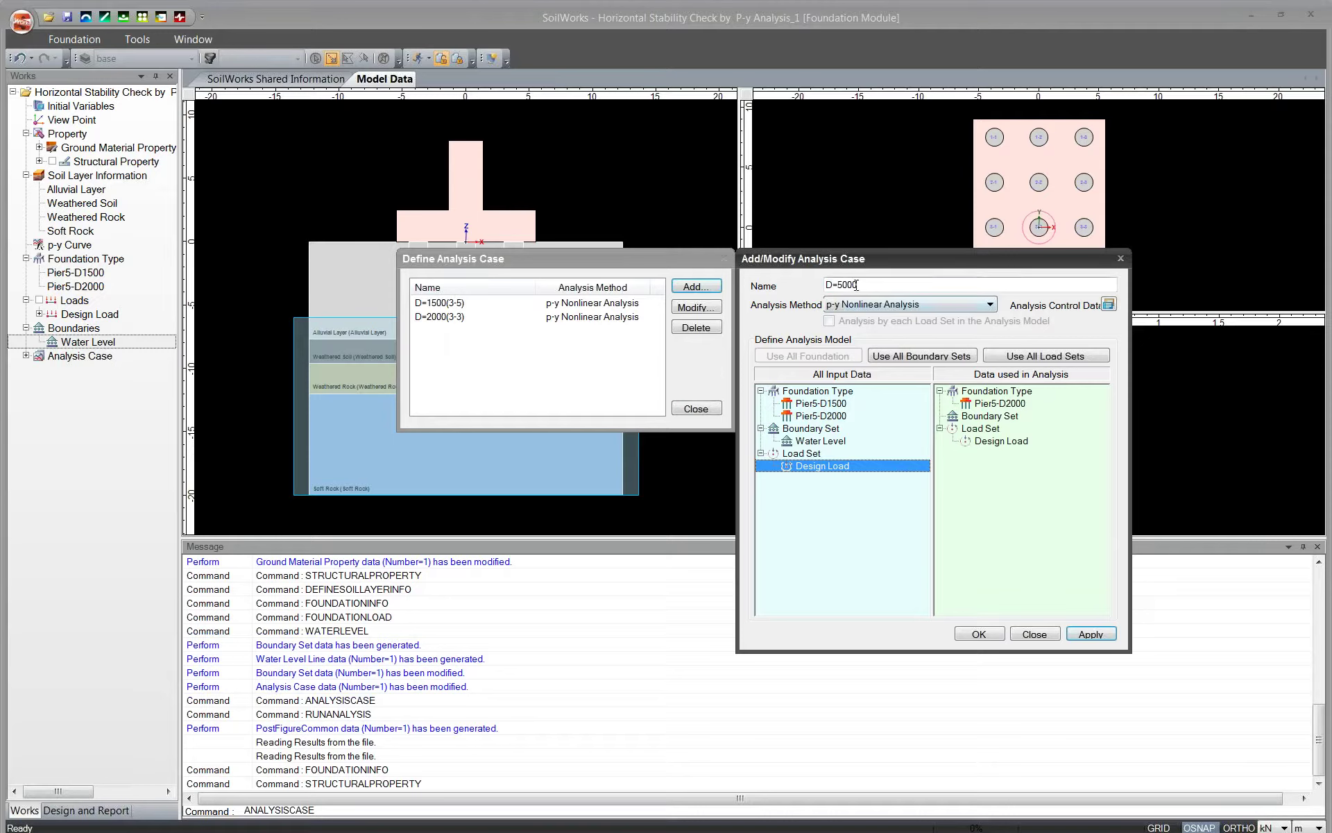
click(974, 636)
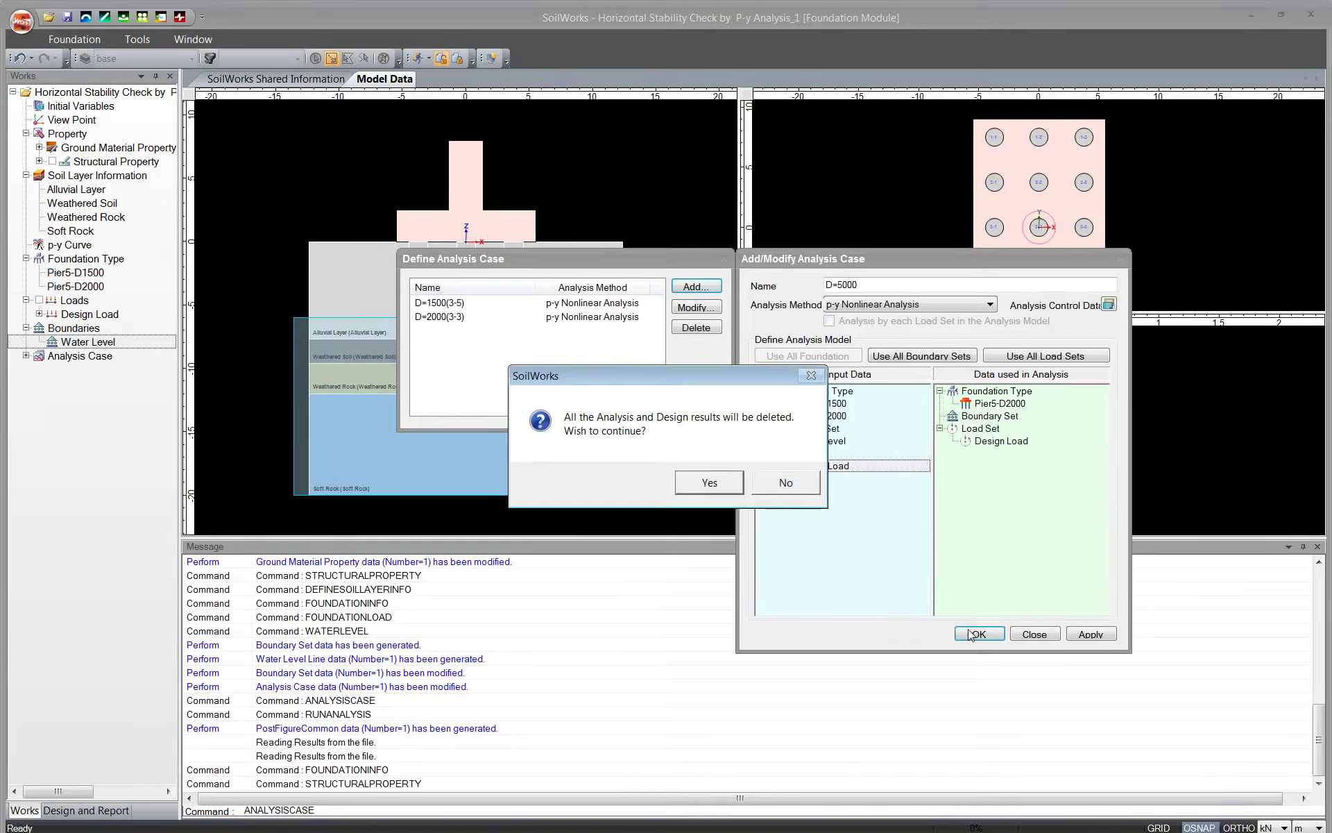
click(715, 490)
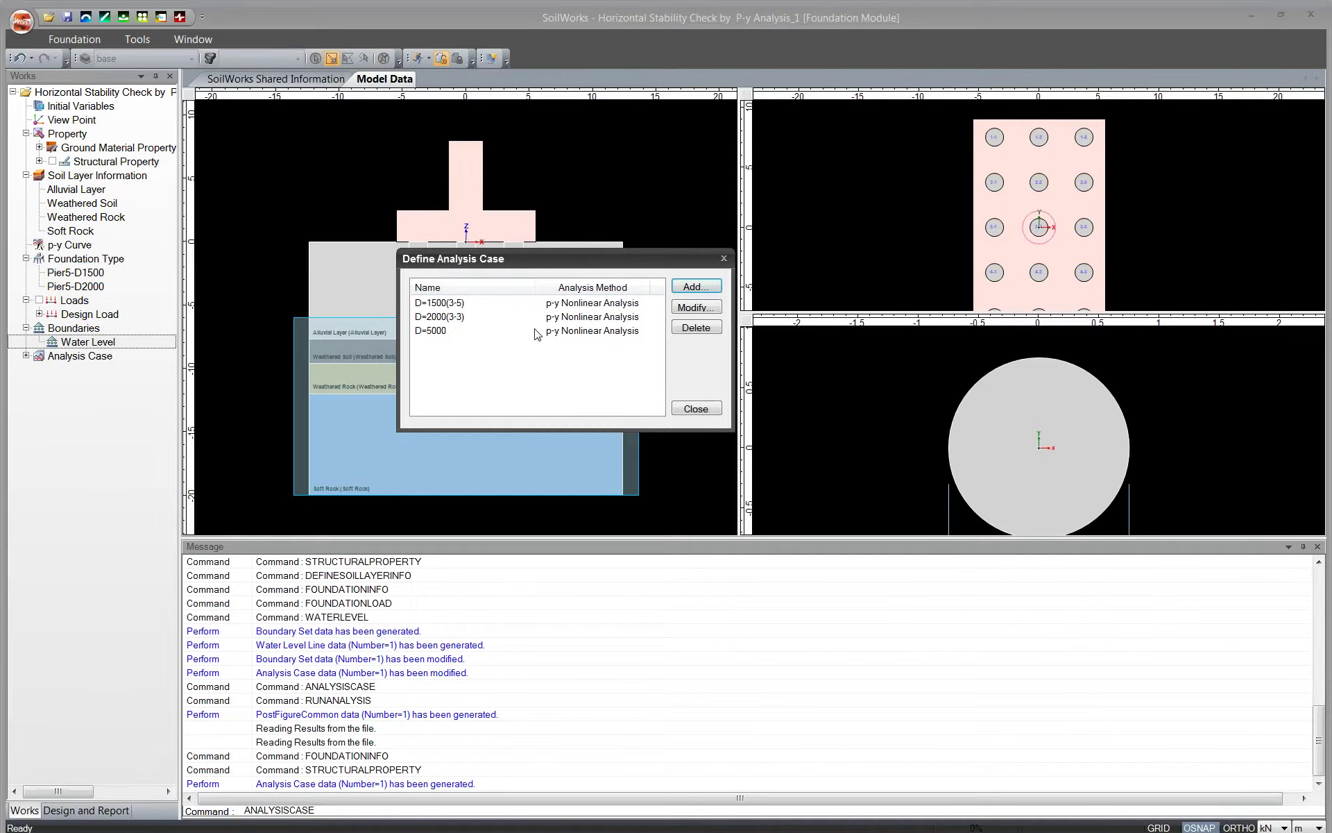
Delete the D=5000 analysis case and close the analysis case definitions
click(598, 331)
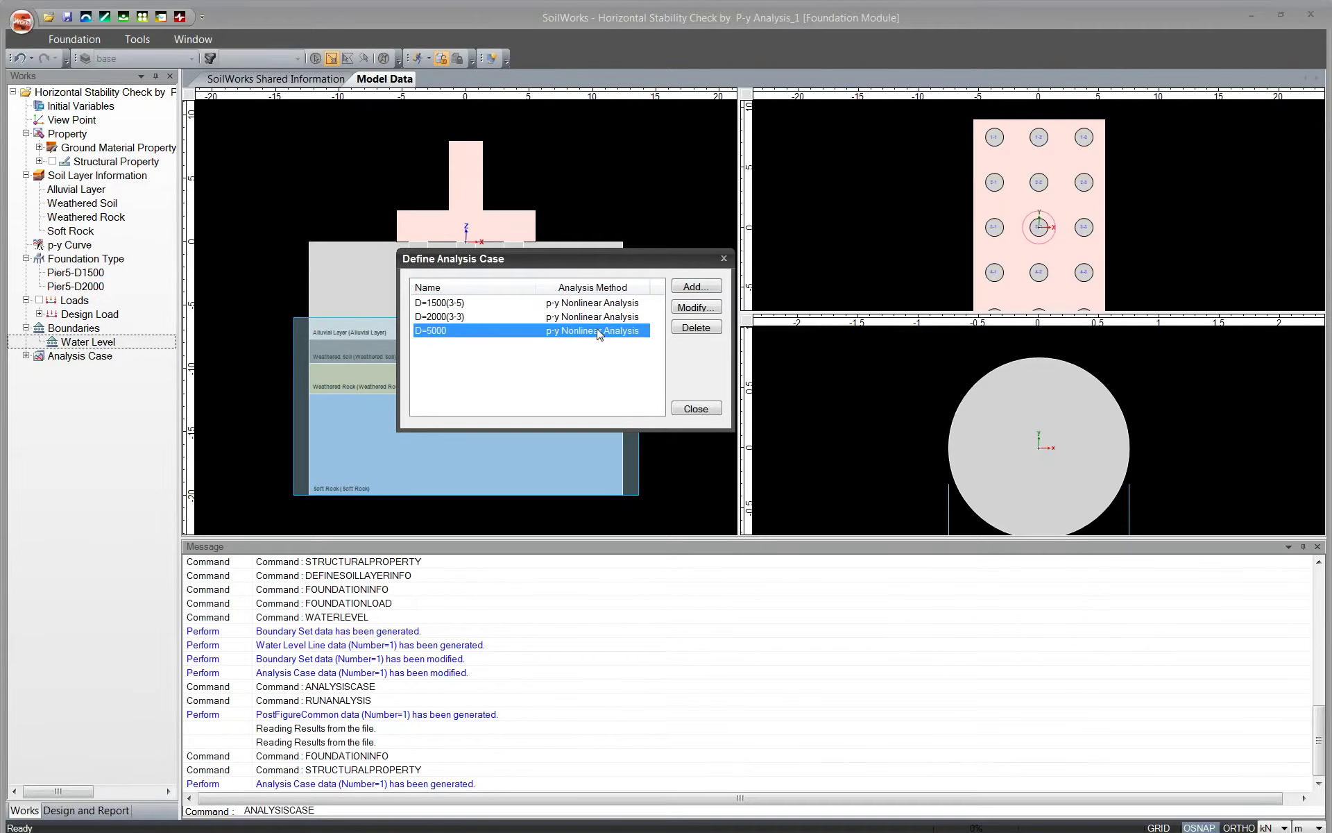
click(722, 329)
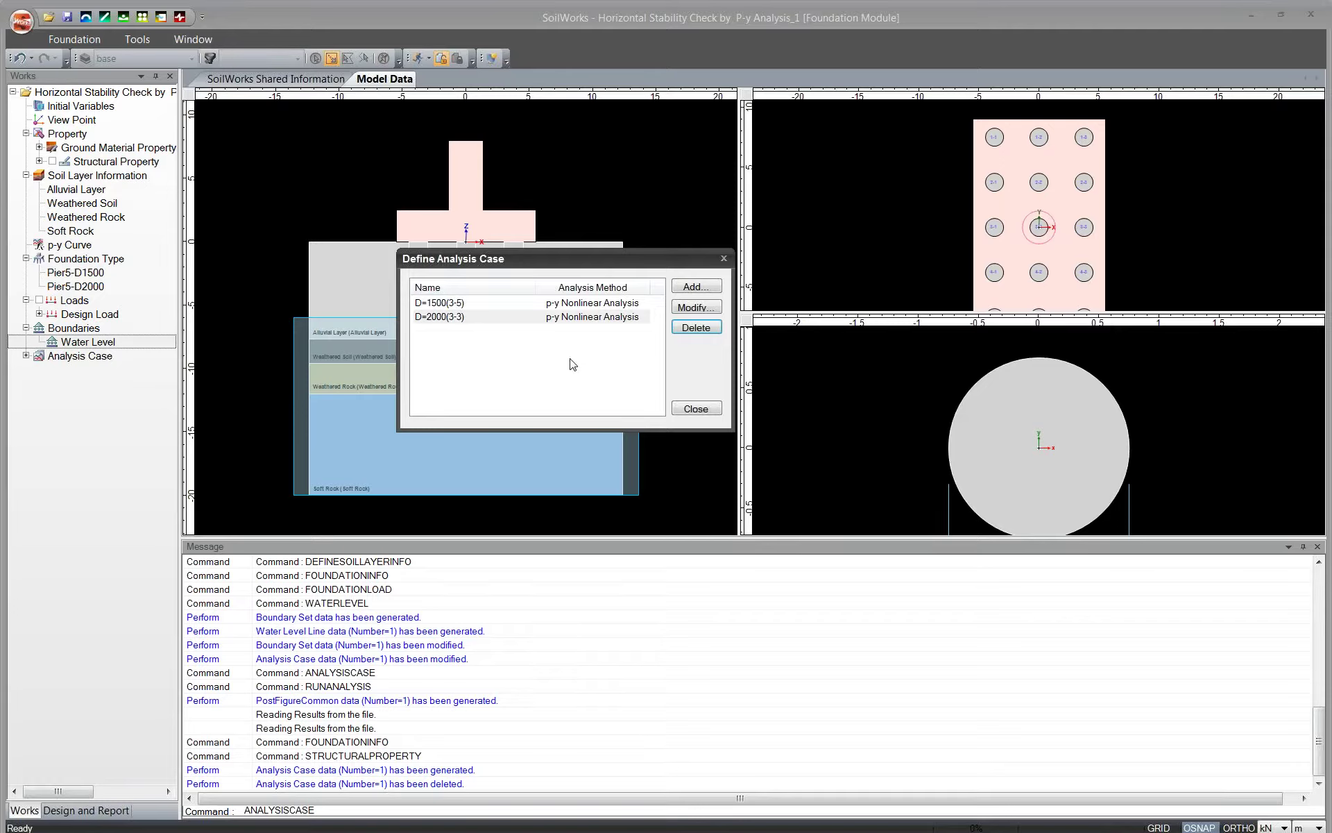
click(694, 407)
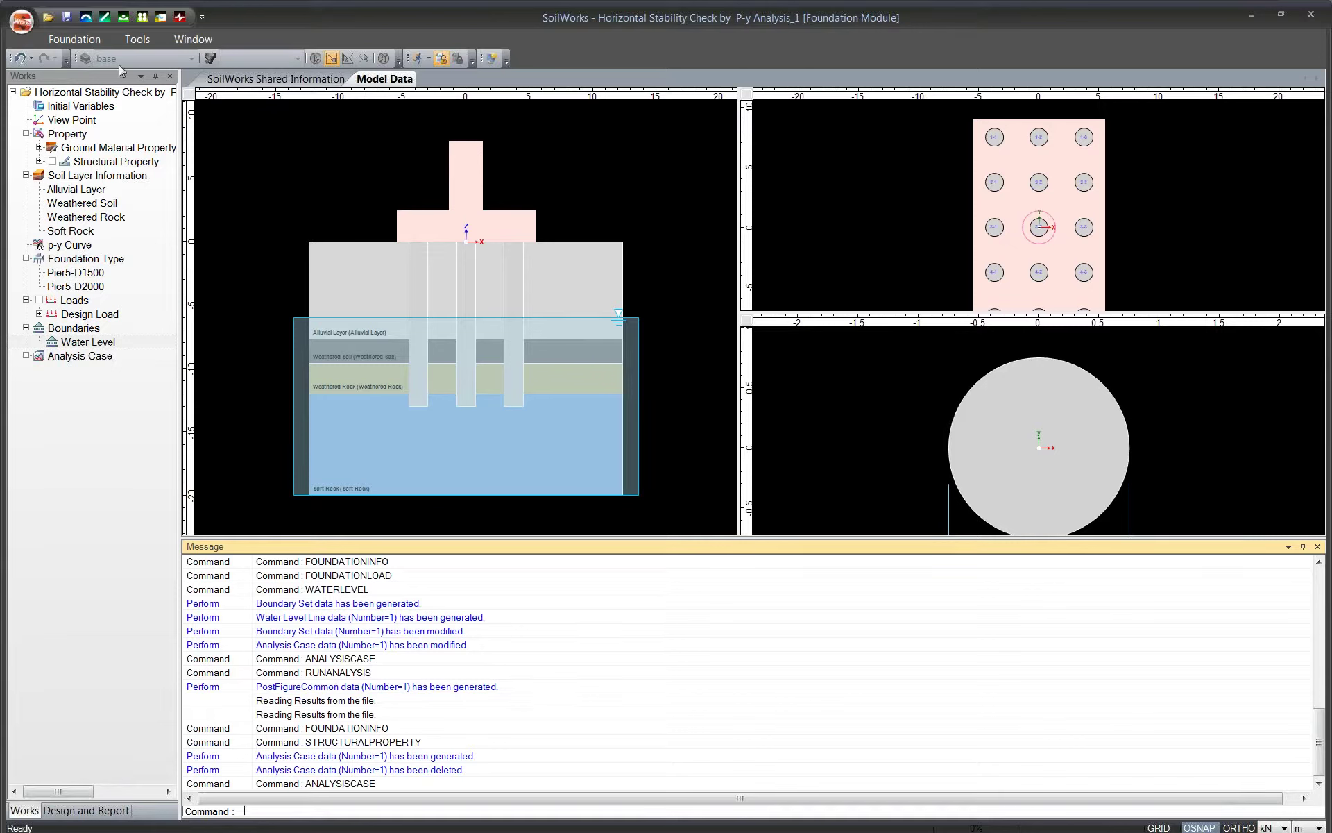
Look over the program's tool options and examine which force units are available for the model
click(136, 41)
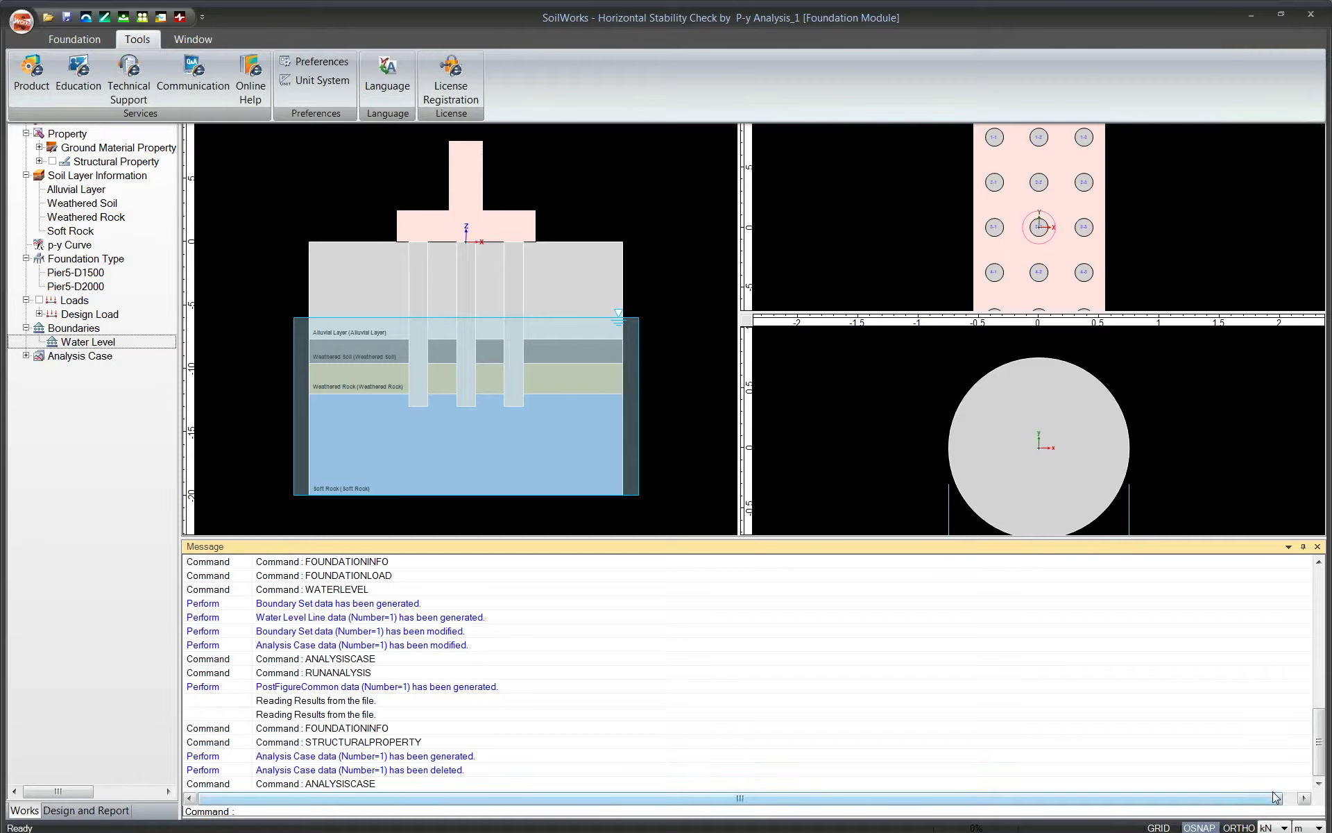
click(1284, 827)
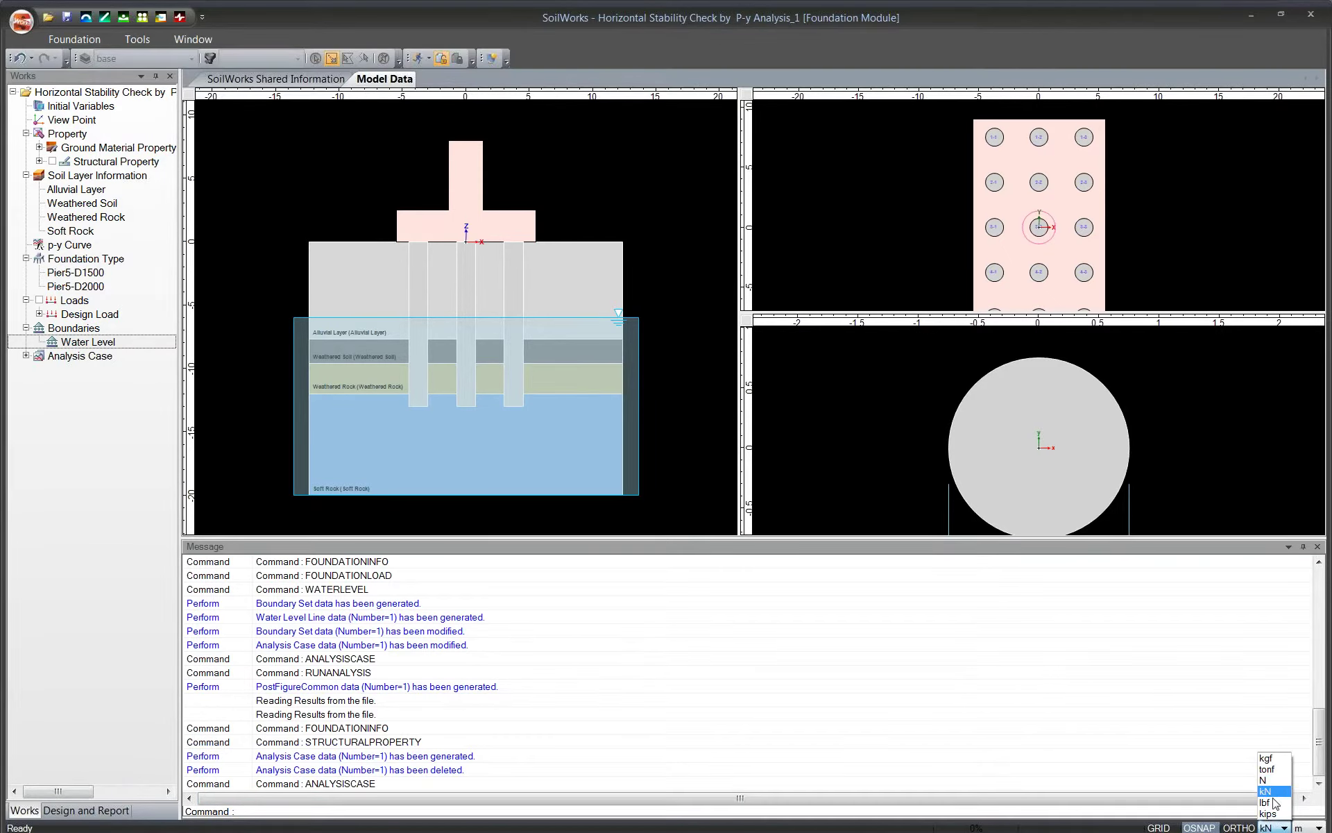
click(1285, 827)
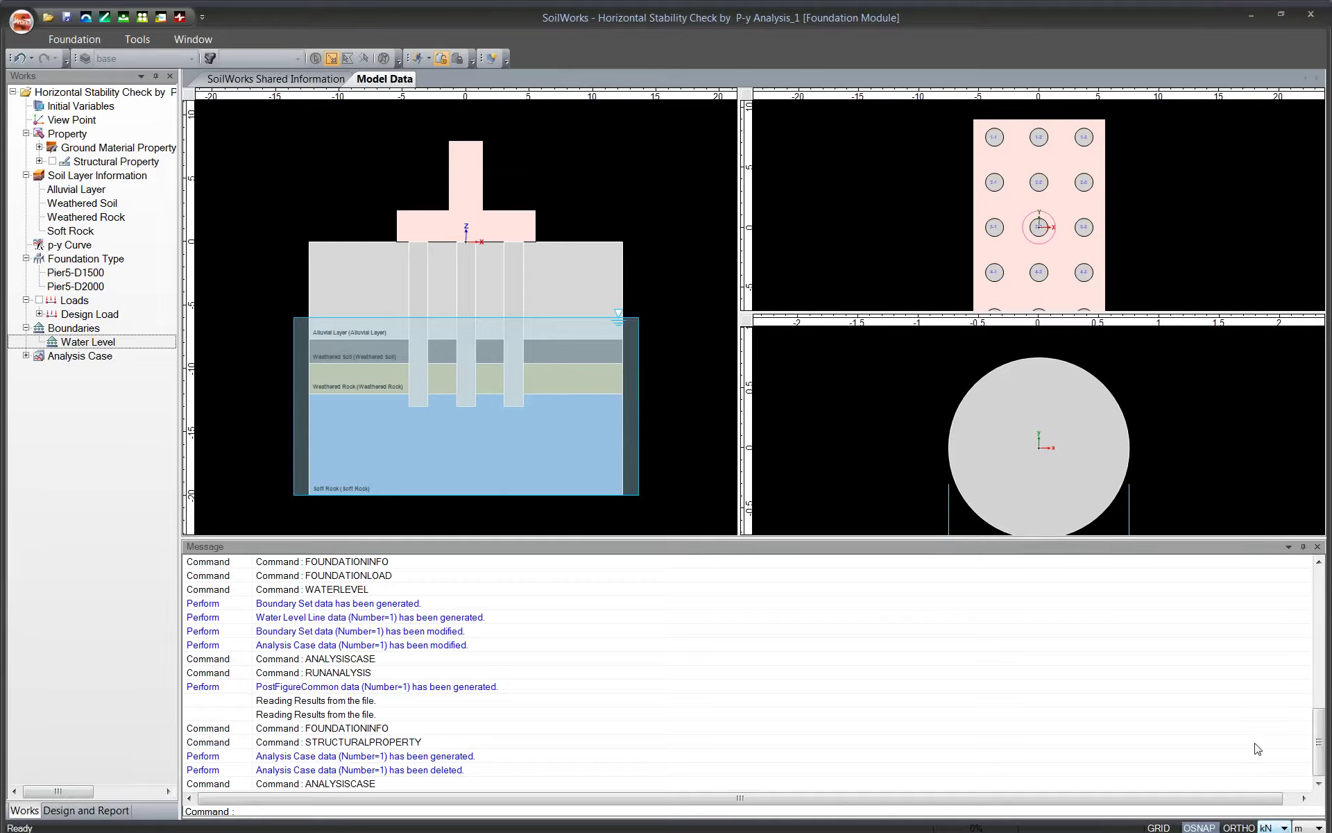
click(1284, 827)
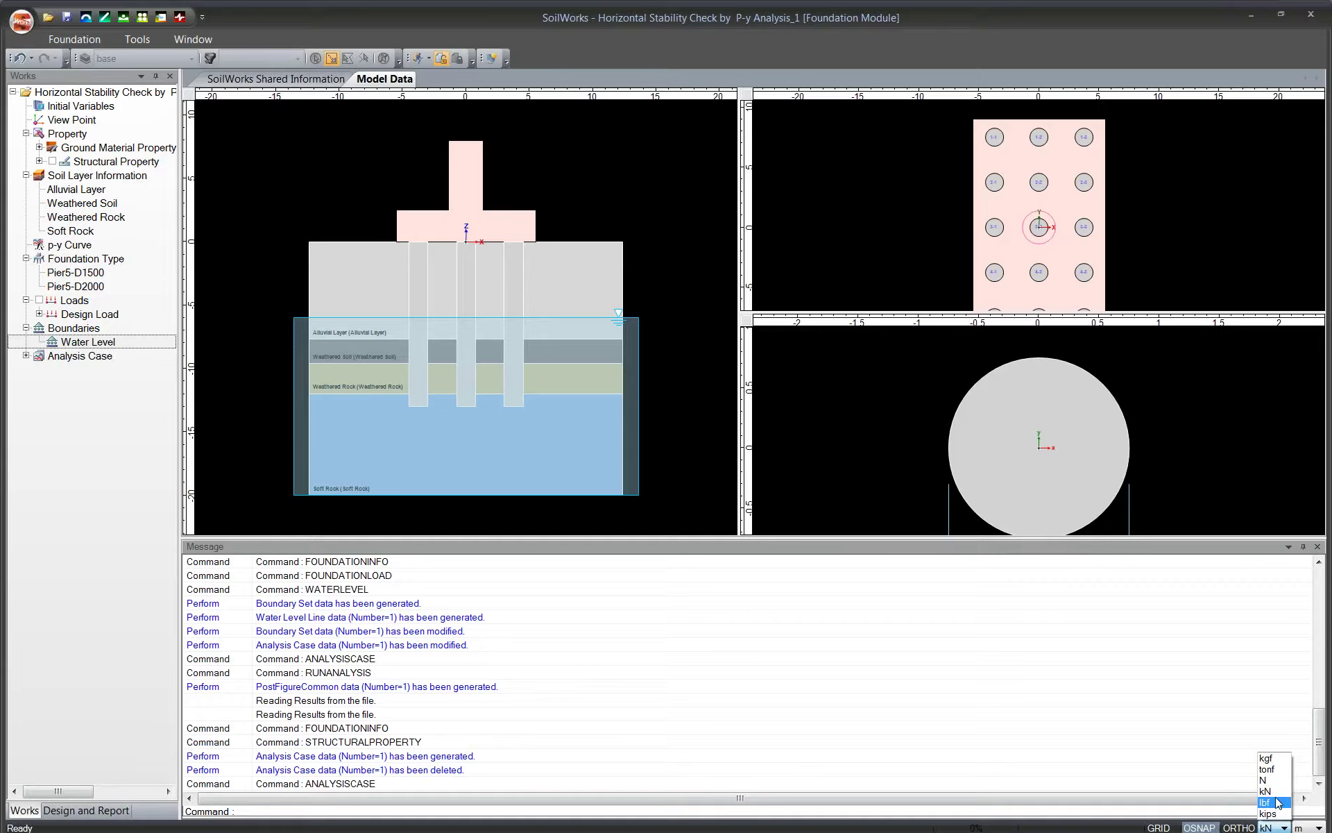
click(1283, 828)
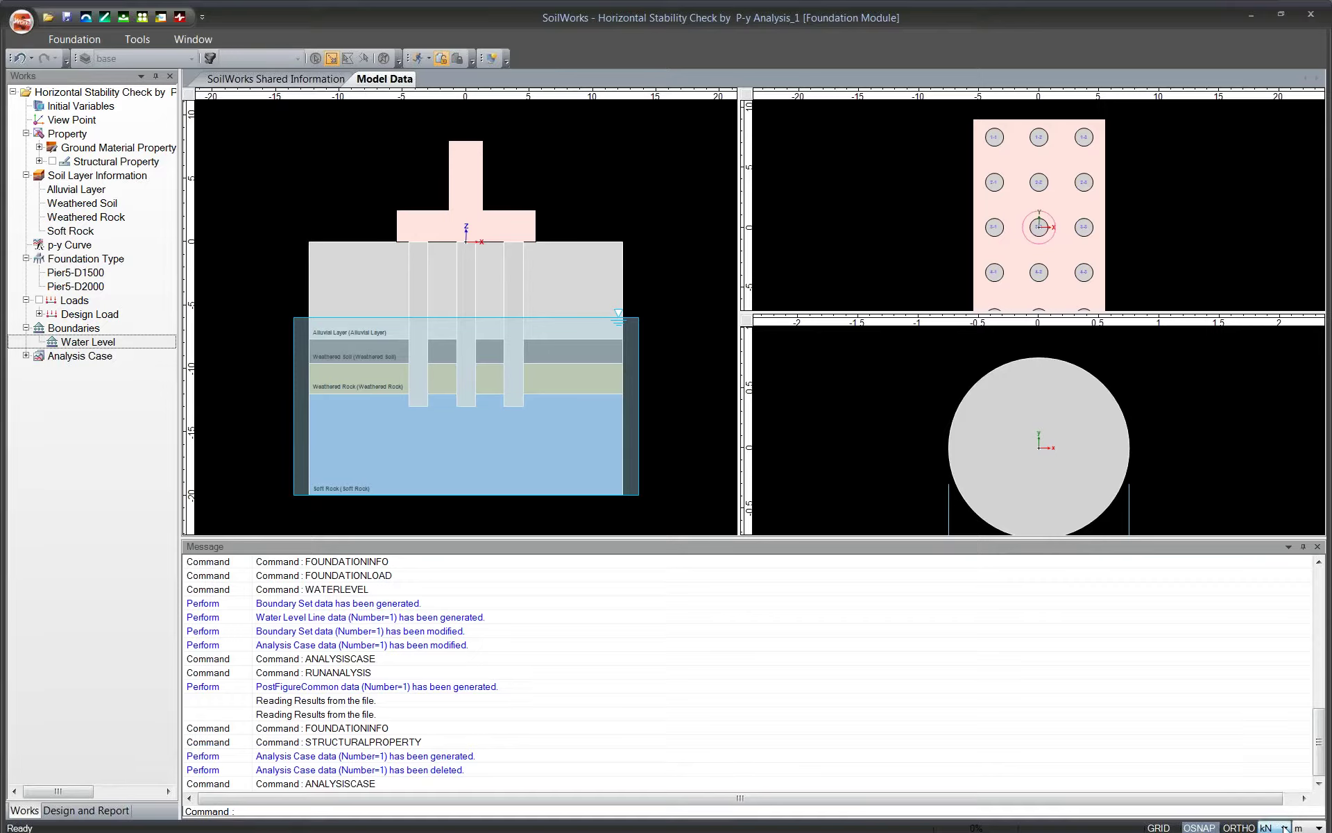